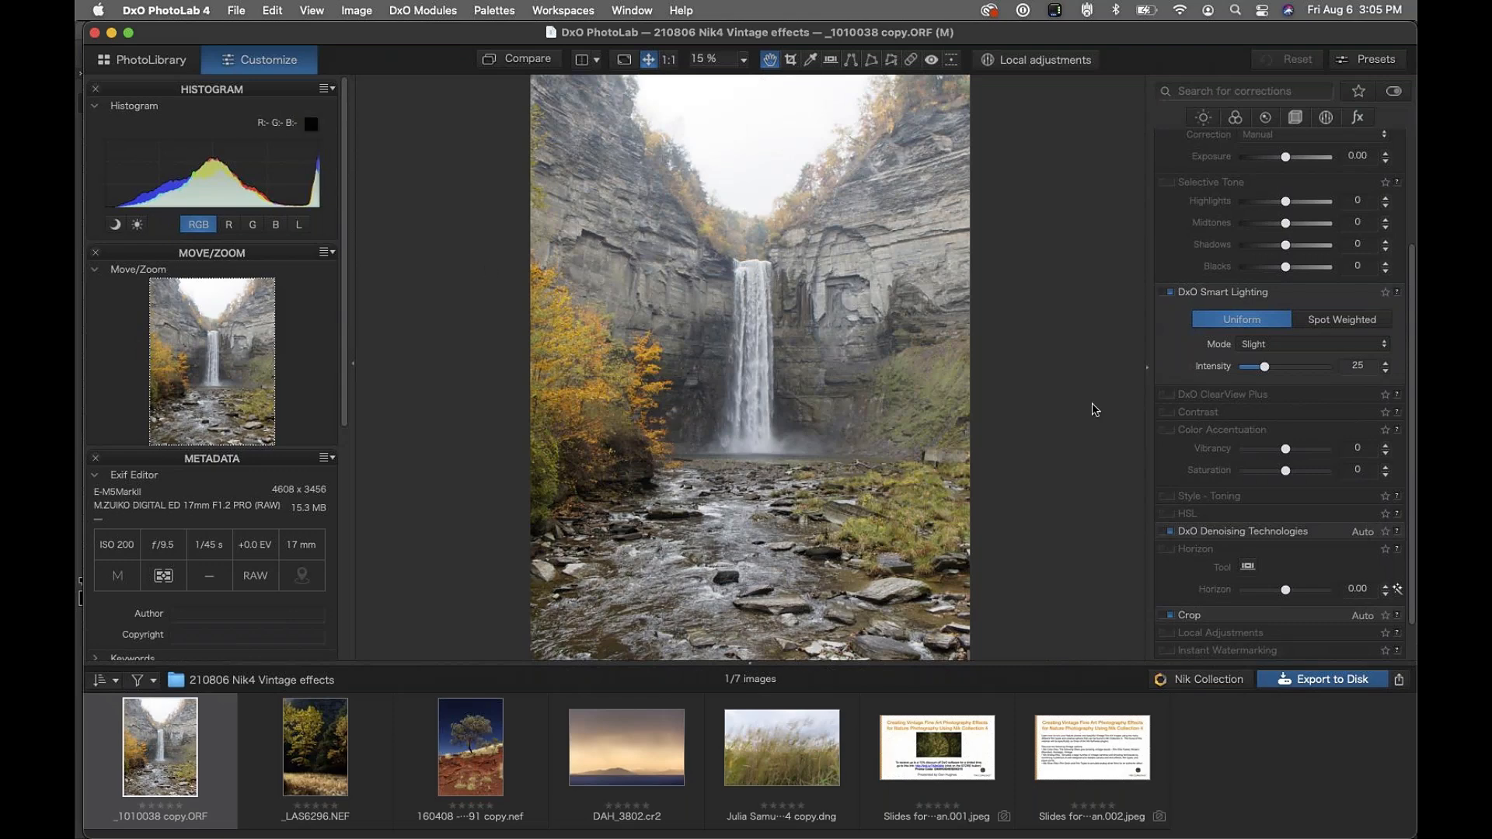
Lift the blacks in the waterfall photo to 96 in PhotoLab
{"action": "scroll", "coordinate": [1235, 162], "scroll_direction": "up", "scroll_amount": 5}
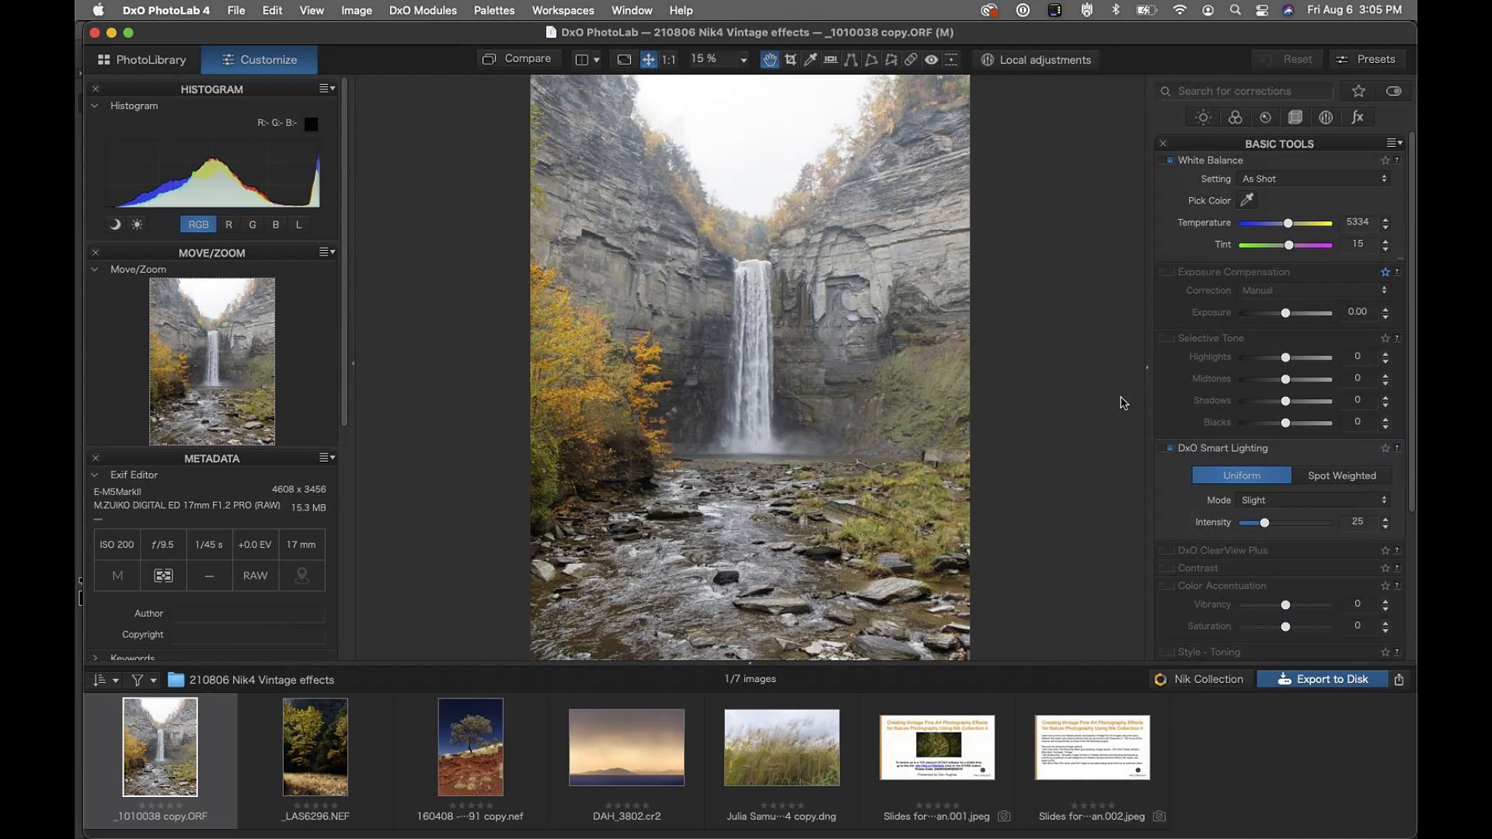
{"action": "scroll", "coordinate": [1216, 579], "scroll_direction": "down", "scroll_amount": 2}
{"action": "scroll", "coordinate": [1216, 579], "scroll_direction": "up", "scroll_amount": 2}
{"action": "left_click_drag", "start_coordinate": [1285, 421], "coordinate": [1268, 363]}
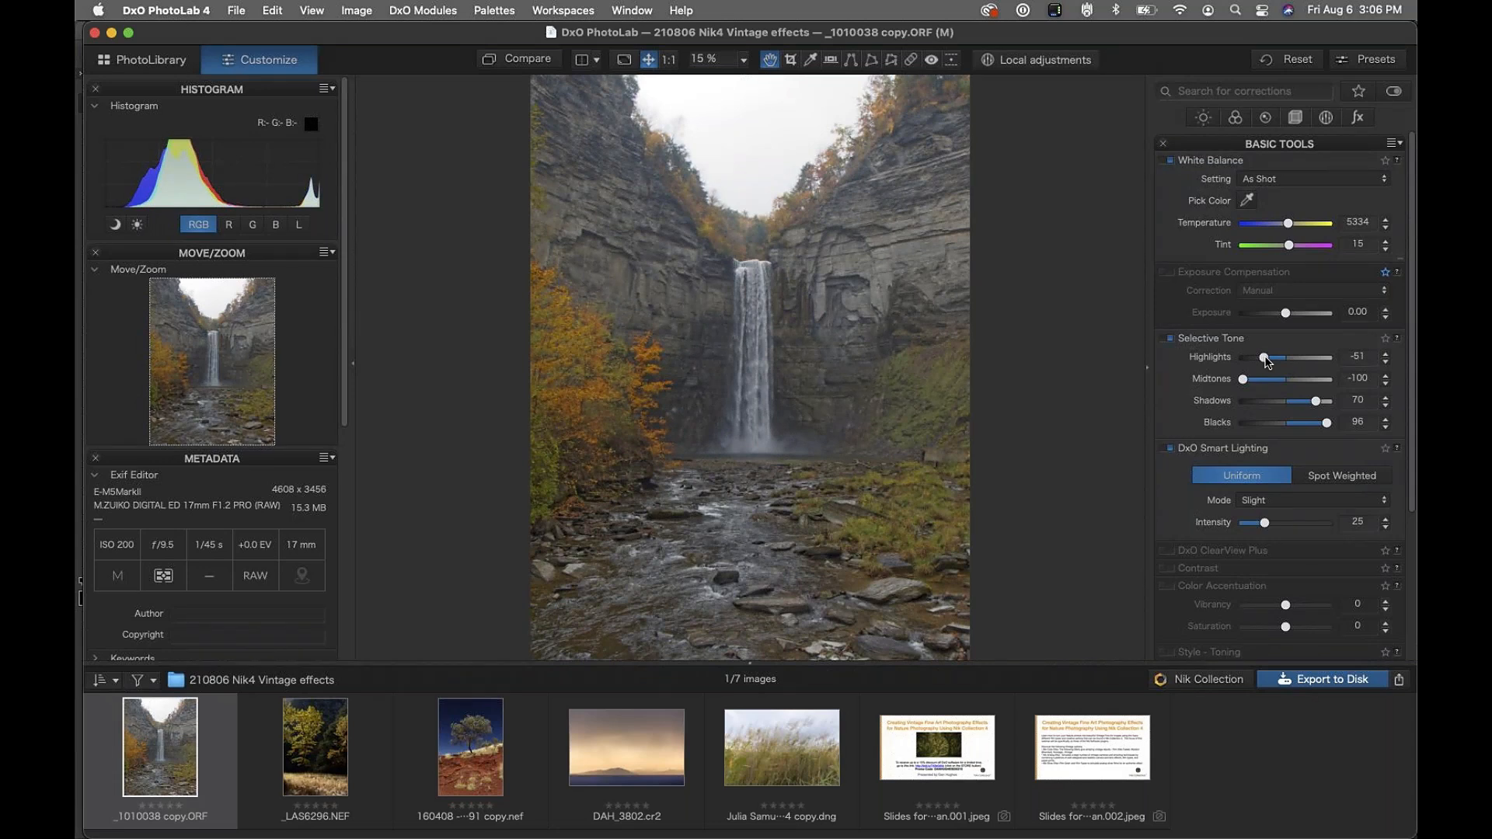
Reset Highlights, Midtones, Shadows and Blacks to 0, then send the photo to Color Efex Pro 4
{"action": "double_click", "coordinate": [1265, 357]}
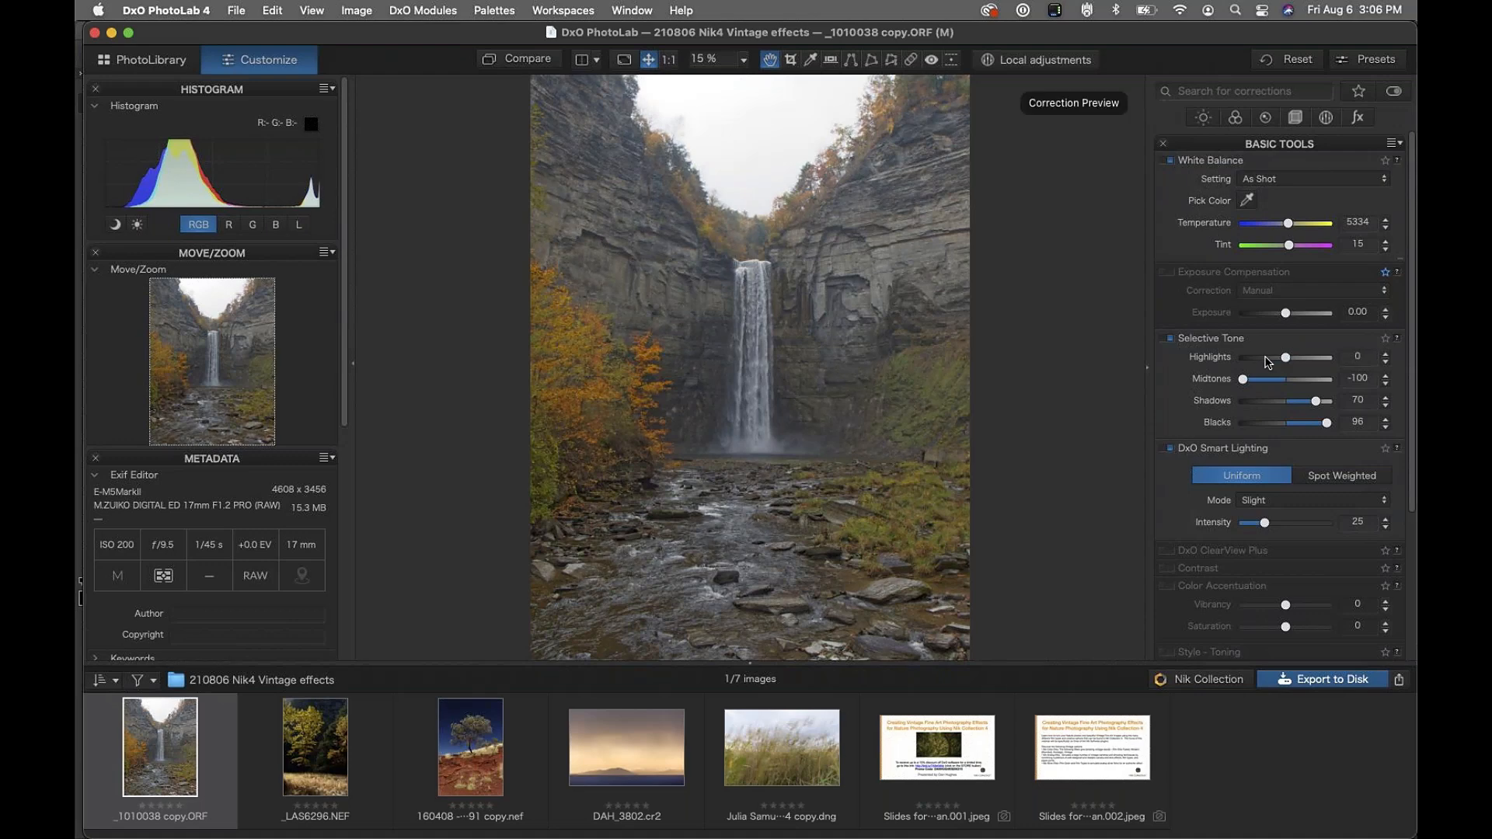
{"action": "double_click", "coordinate": [1242, 379]}
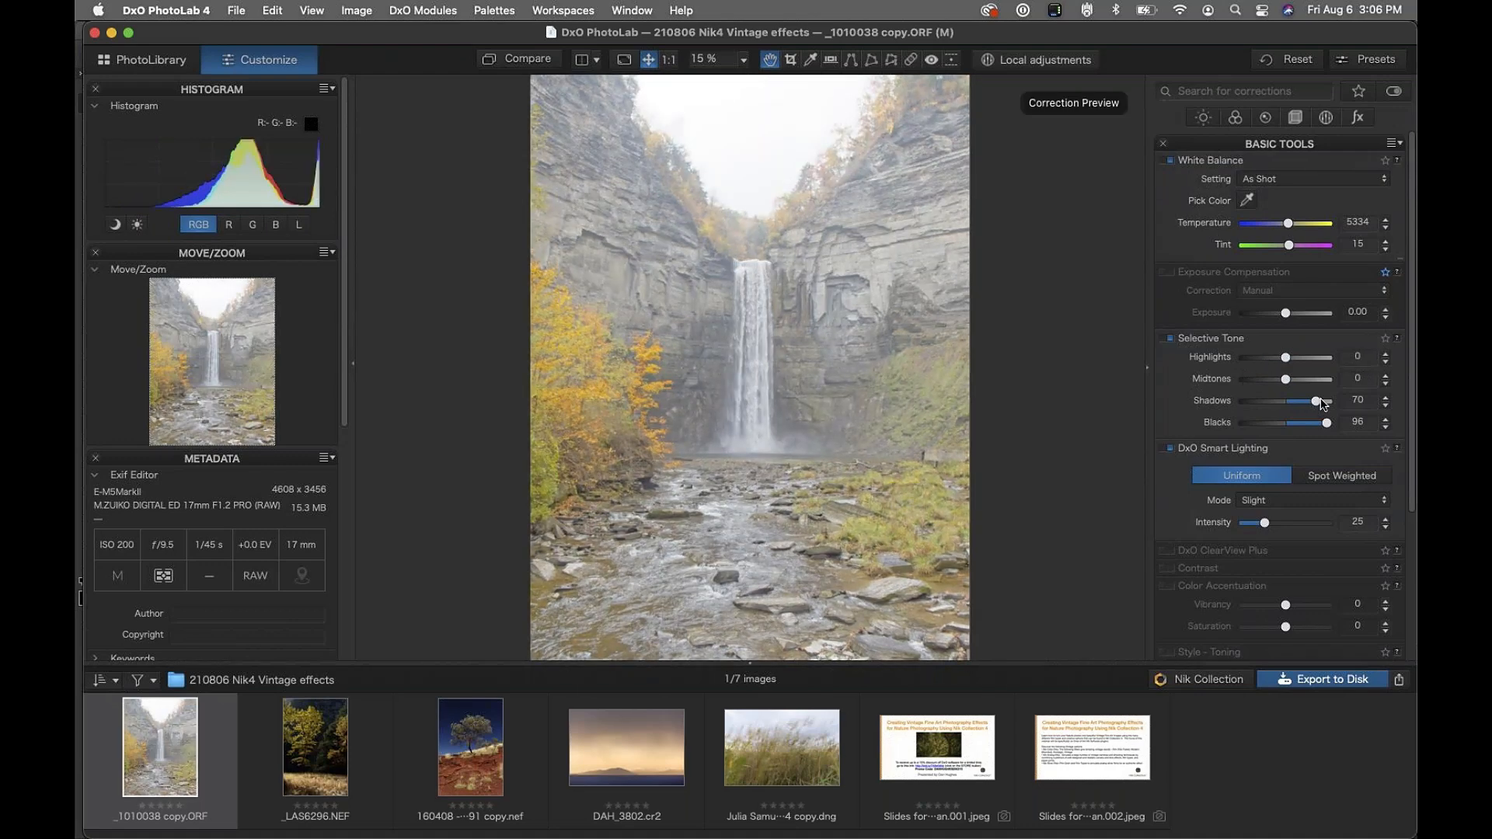
{"action": "double_click", "coordinate": [1315, 401]}
{"action": "double_click", "coordinate": [1327, 423]}
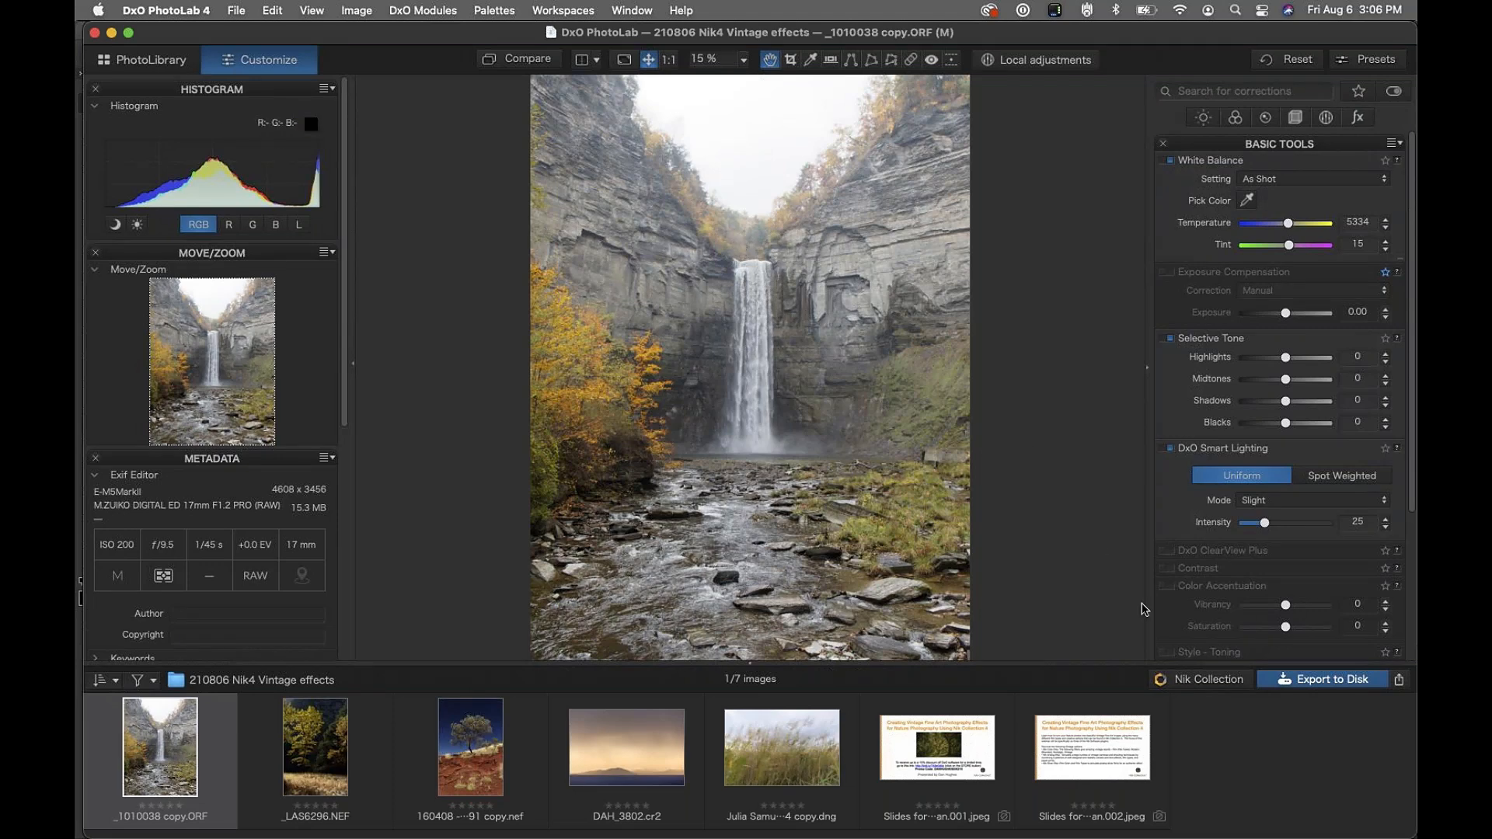
{"action": "left_click", "coordinate": [1199, 681]}
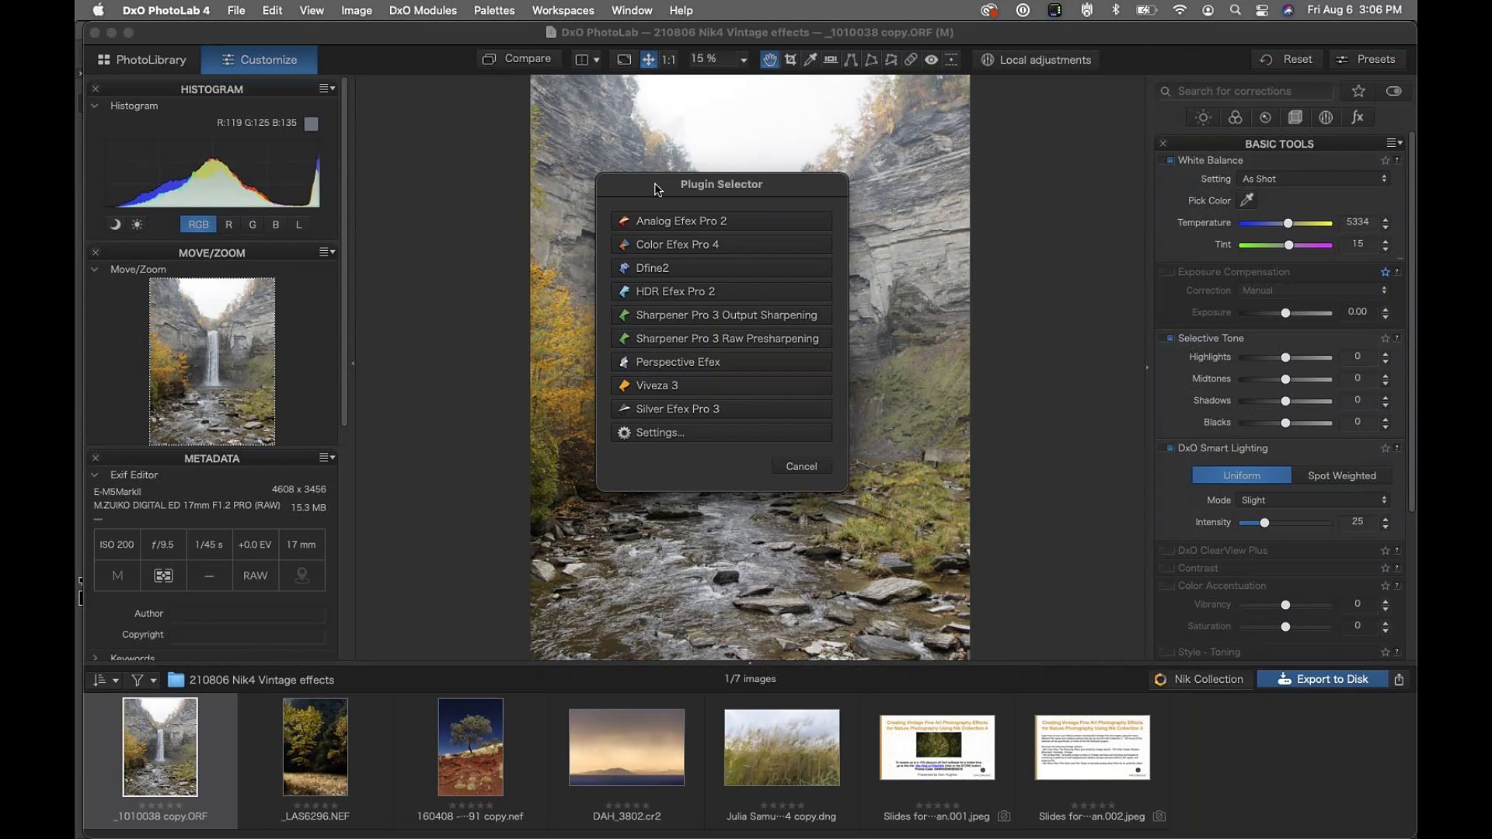
{"action": "left_click", "coordinate": [655, 246]}
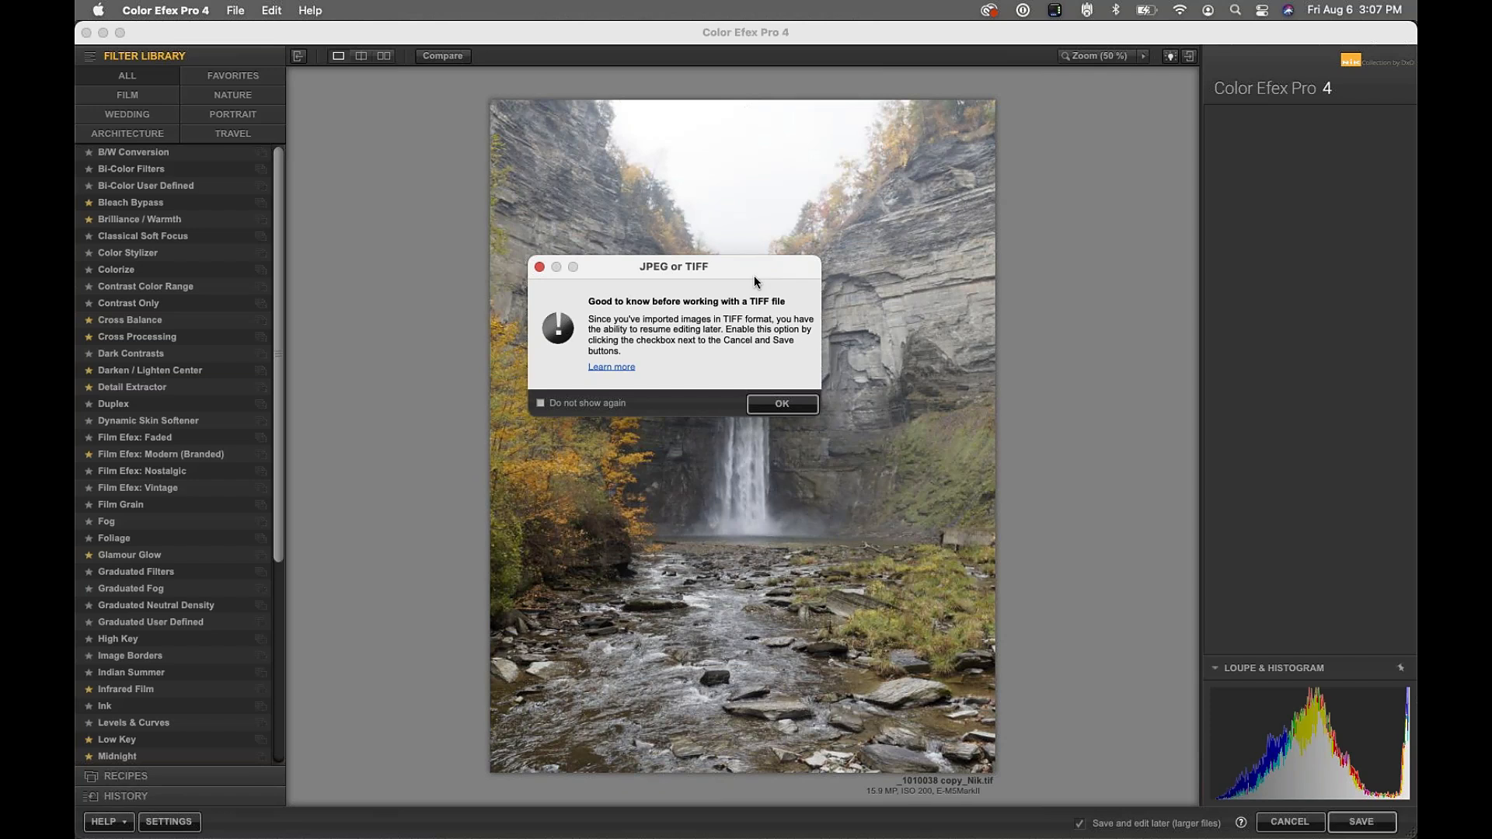
Dismiss the TIFF notice, keeping it enabled, and remove the leftover Image Borders filter
{"action": "left_click_drag", "start_coordinate": [734, 274], "coordinate": [781, 186]}
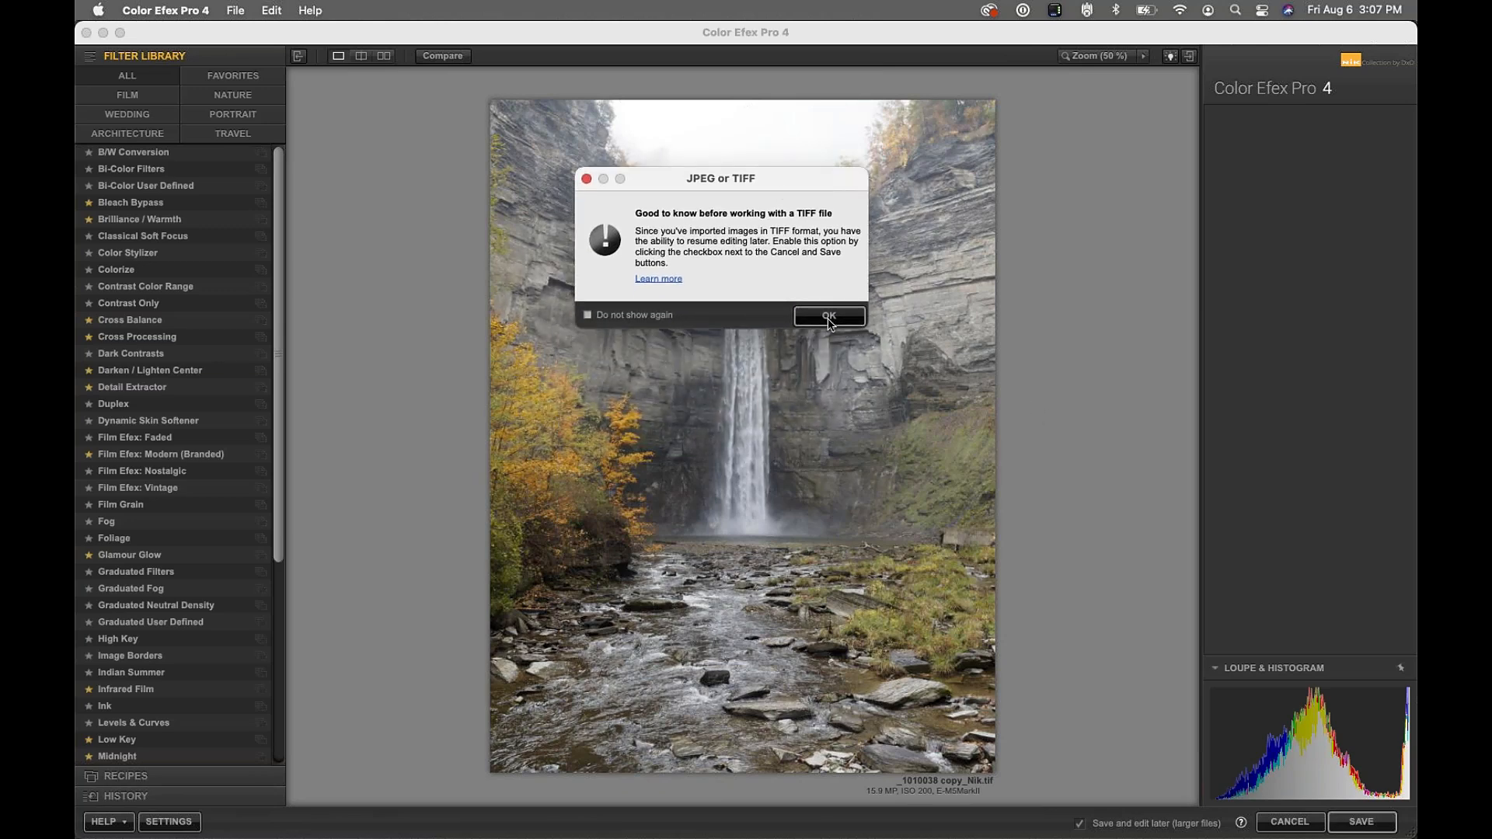
{"action": "left_click_drag", "start_coordinate": [830, 323], "coordinate": [796, 325]}
{"action": "left_click", "coordinate": [588, 315]}
{"action": "left_click", "coordinate": [587, 315]}
{"action": "left_click", "coordinate": [839, 320]}
{"action": "left_click", "coordinate": [830, 317]}
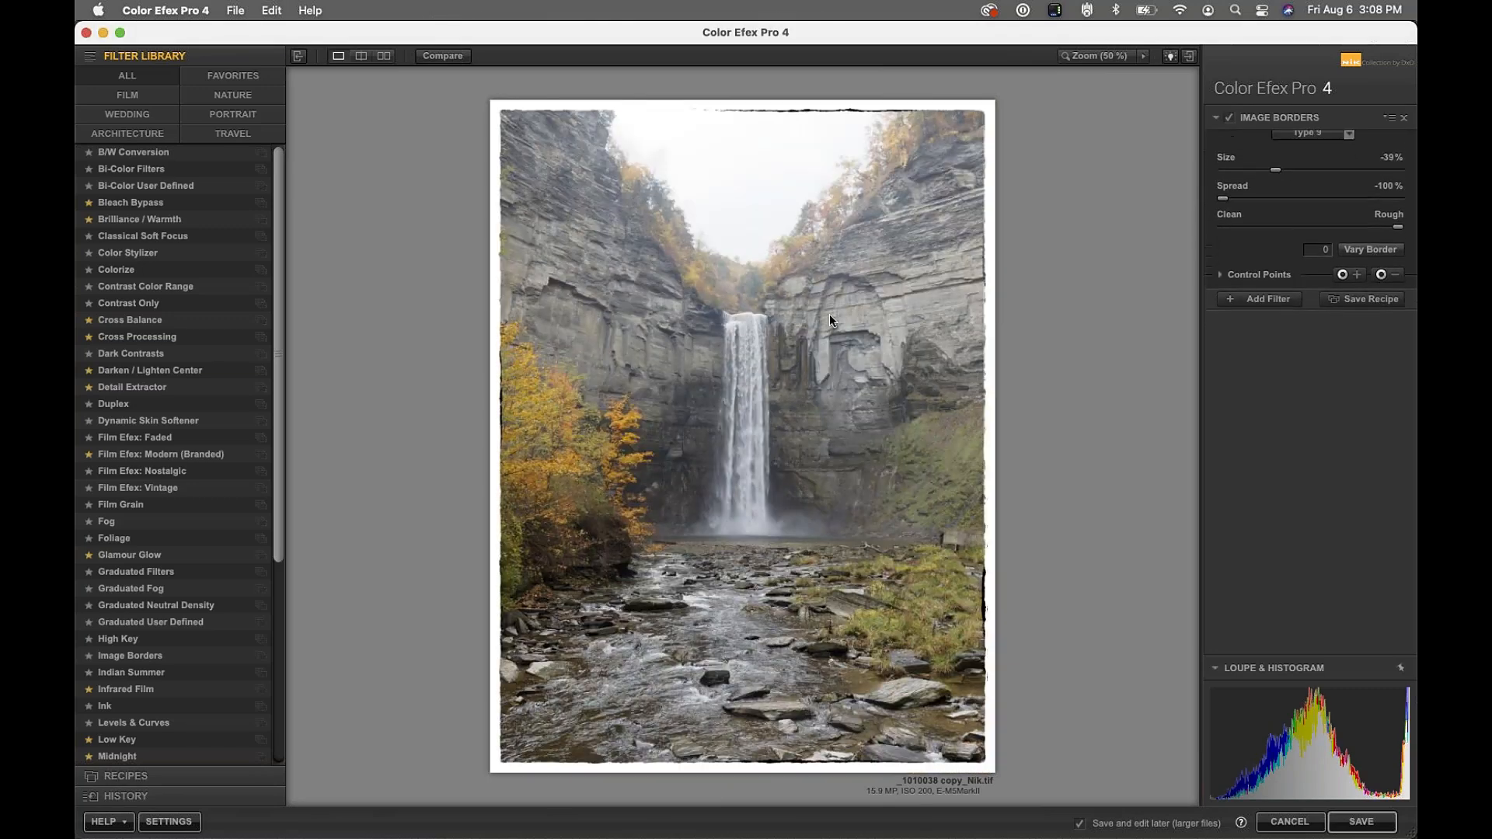
{"action": "left_click", "coordinate": [1404, 118]}
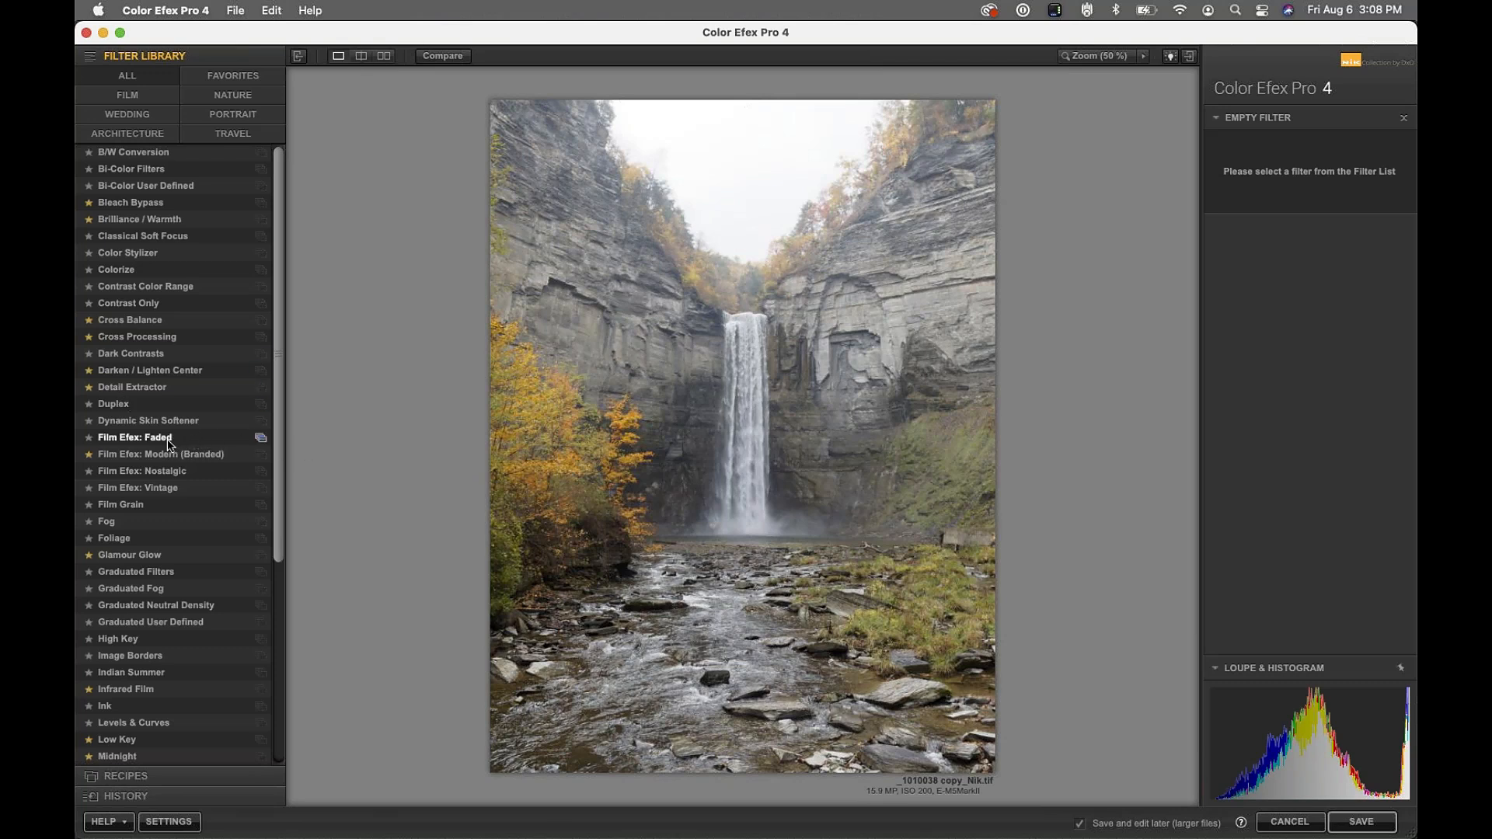
Apply Film Efex: Vintage from the Filter Library, which starts at Film Type 2, 80% strength
{"action": "left_click", "coordinate": [115, 489]}
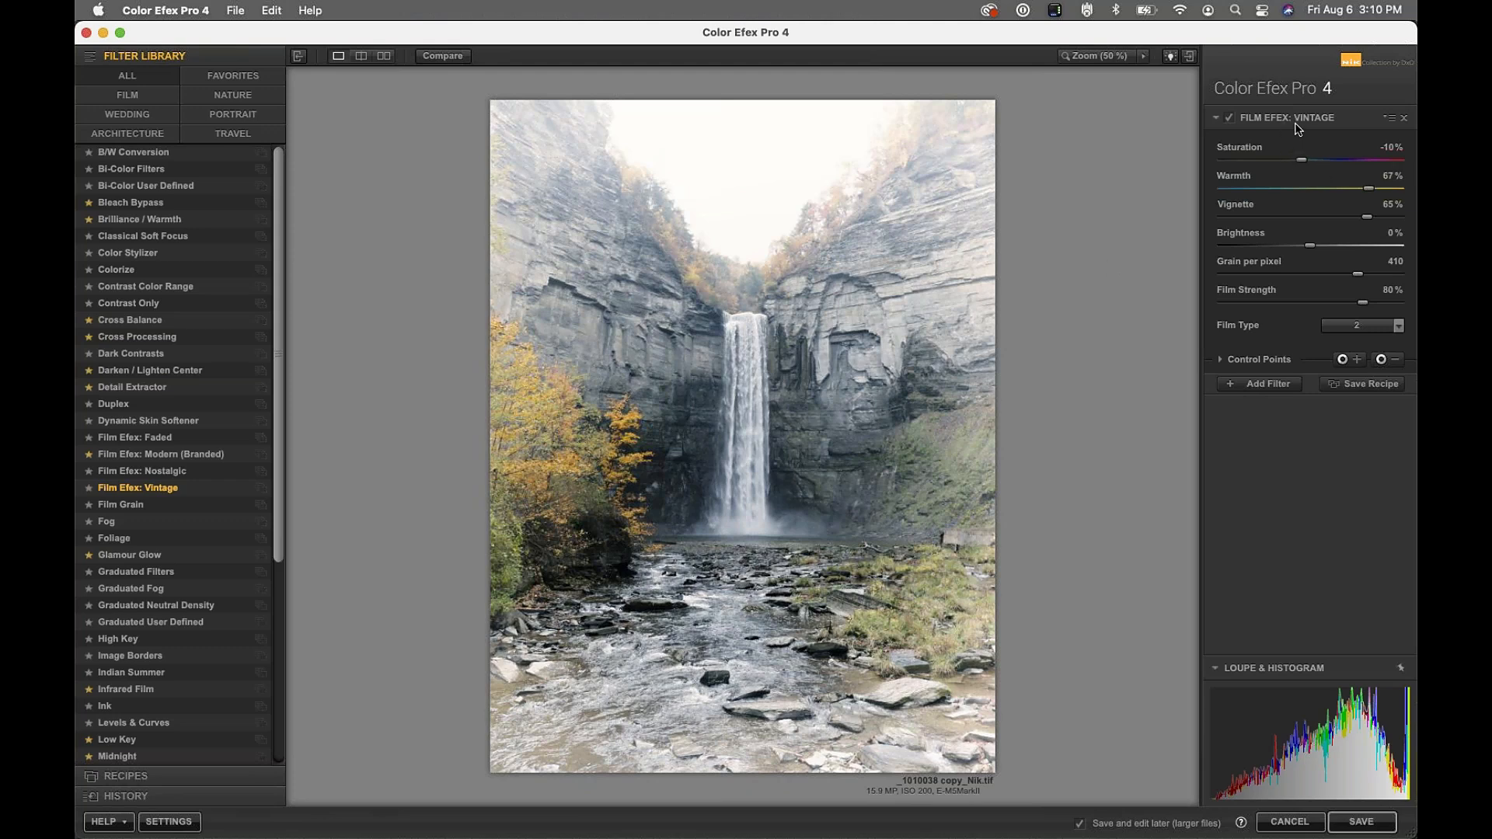
Change the Vintage filter's film type from 2 to 17
{"action": "left_click", "coordinate": [1365, 327]}
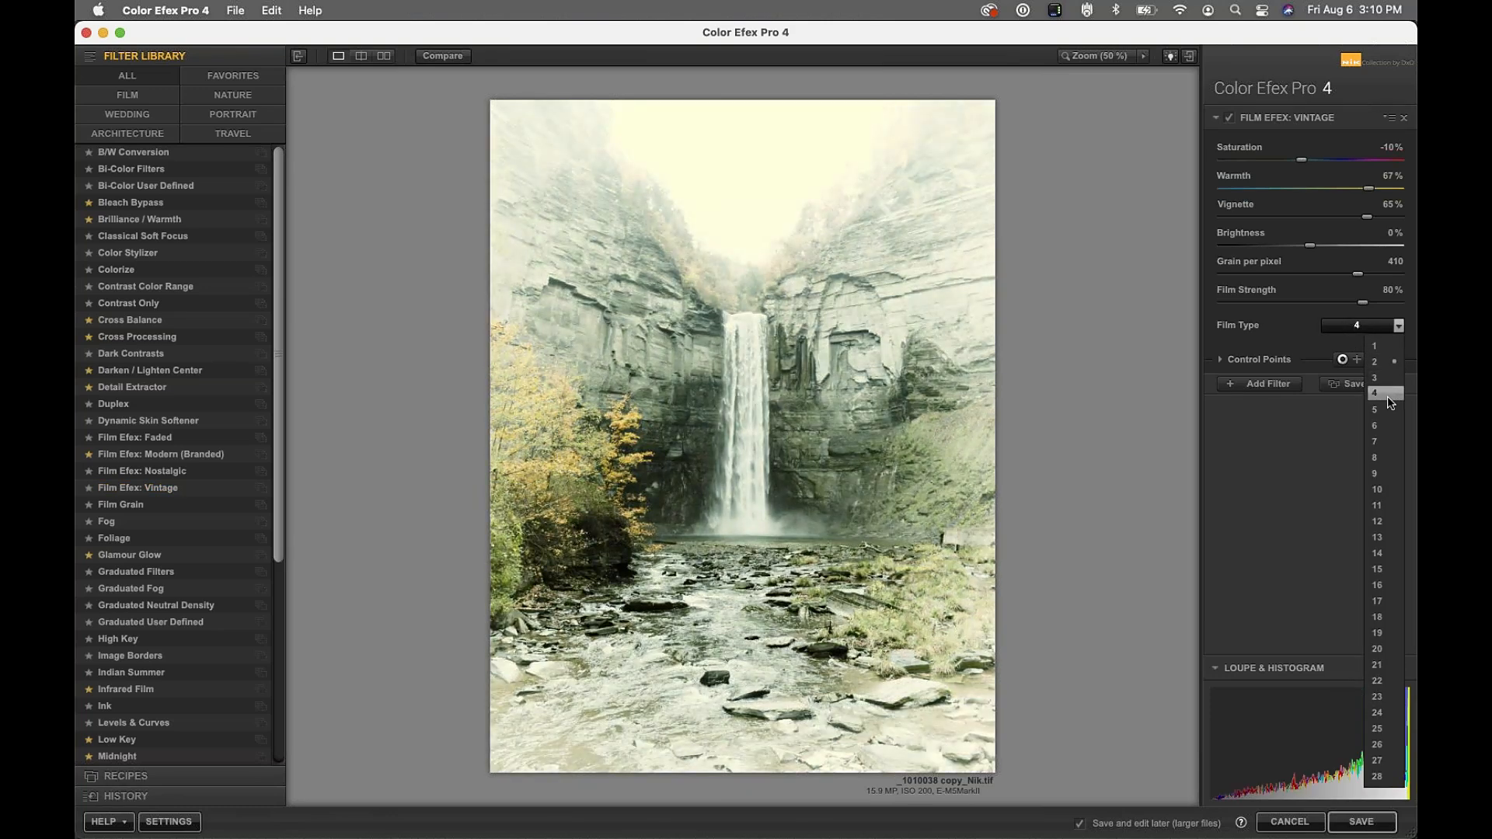
{"action": "left_click", "coordinate": [1292, 337]}
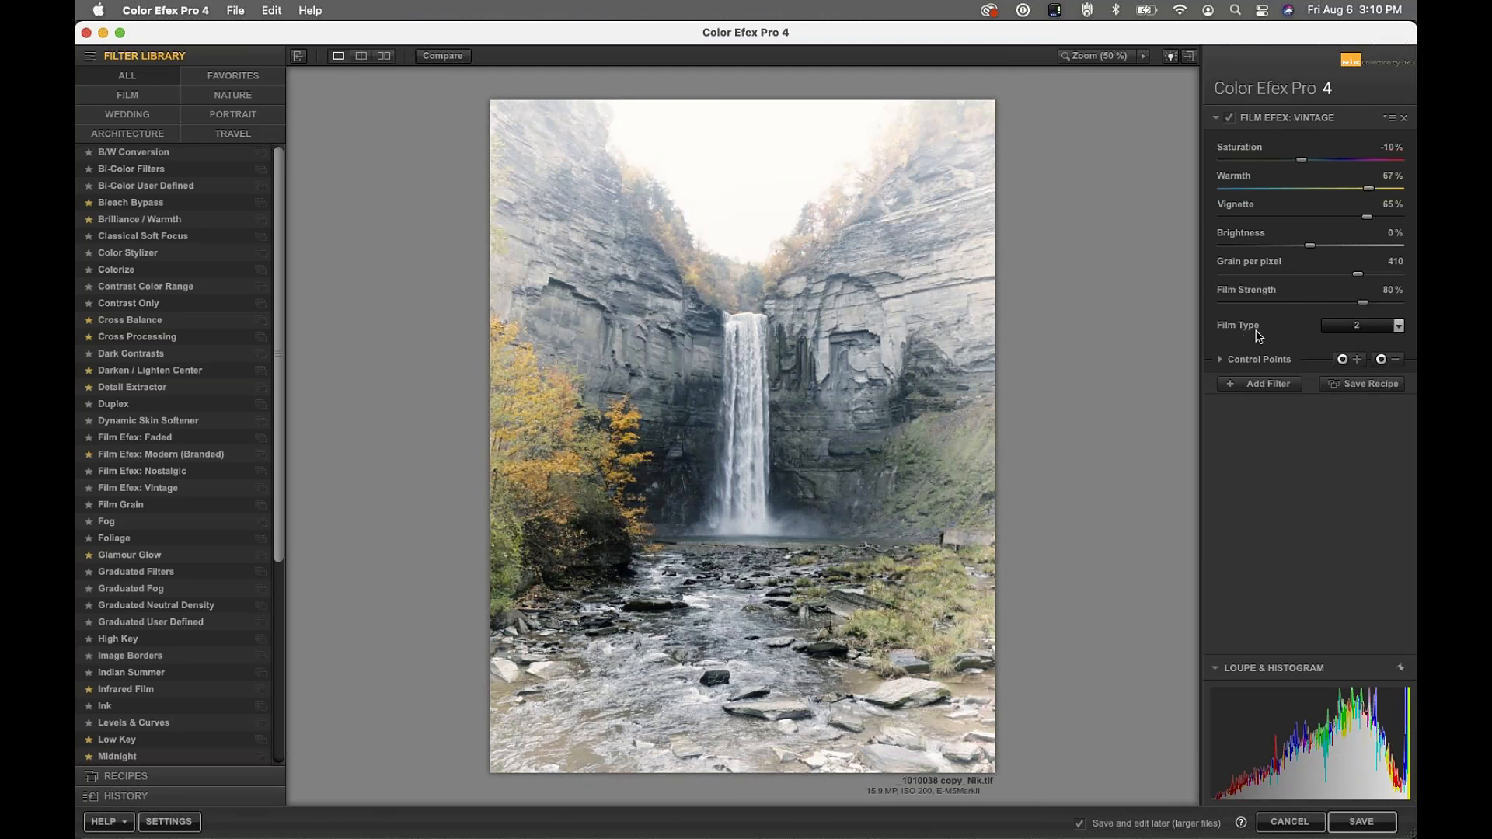
{"action": "left_click", "coordinate": [1398, 327]}
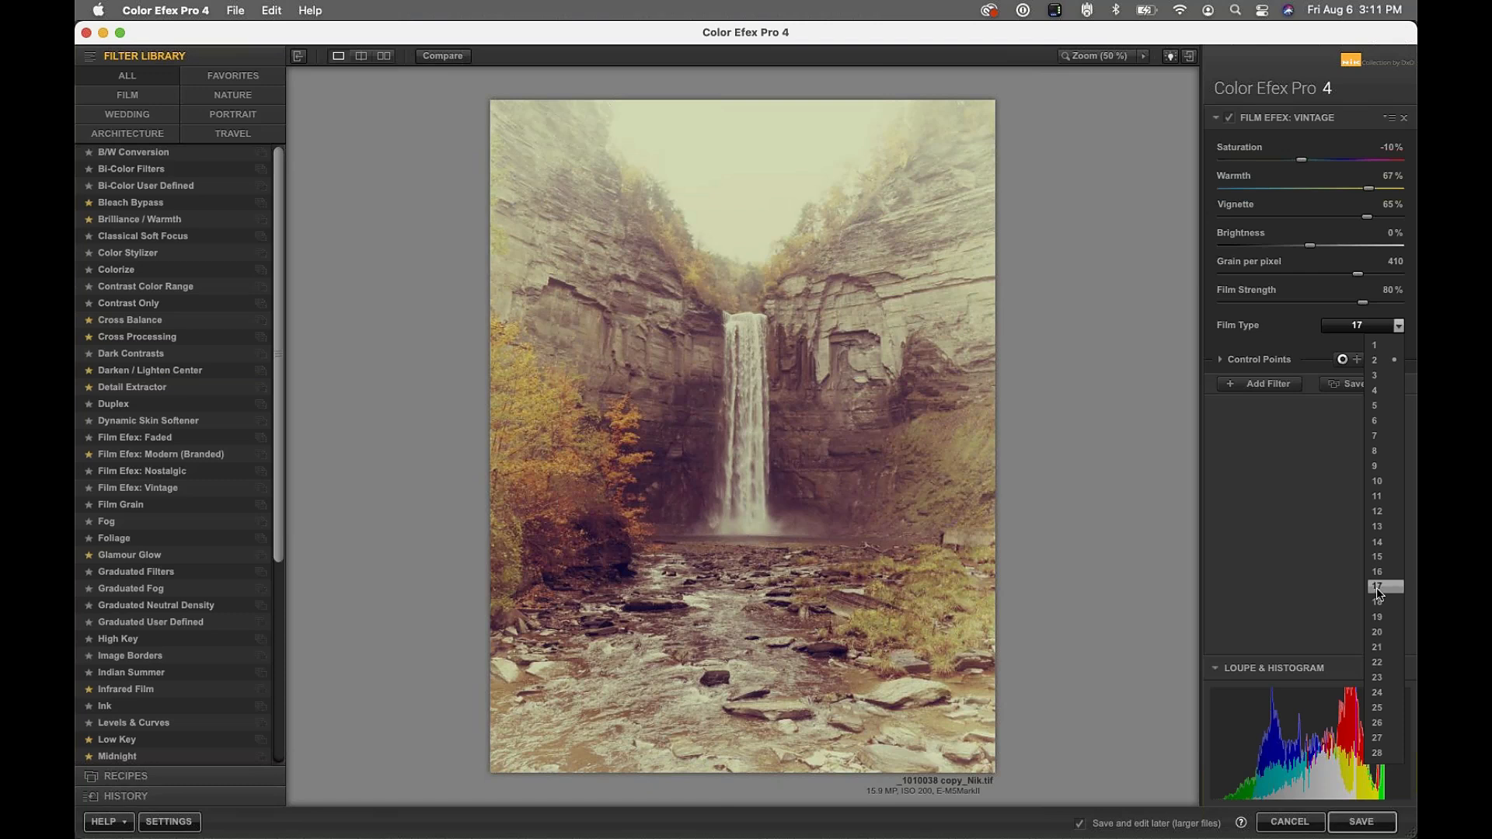
{"action": "left_click", "coordinate": [1377, 588]}
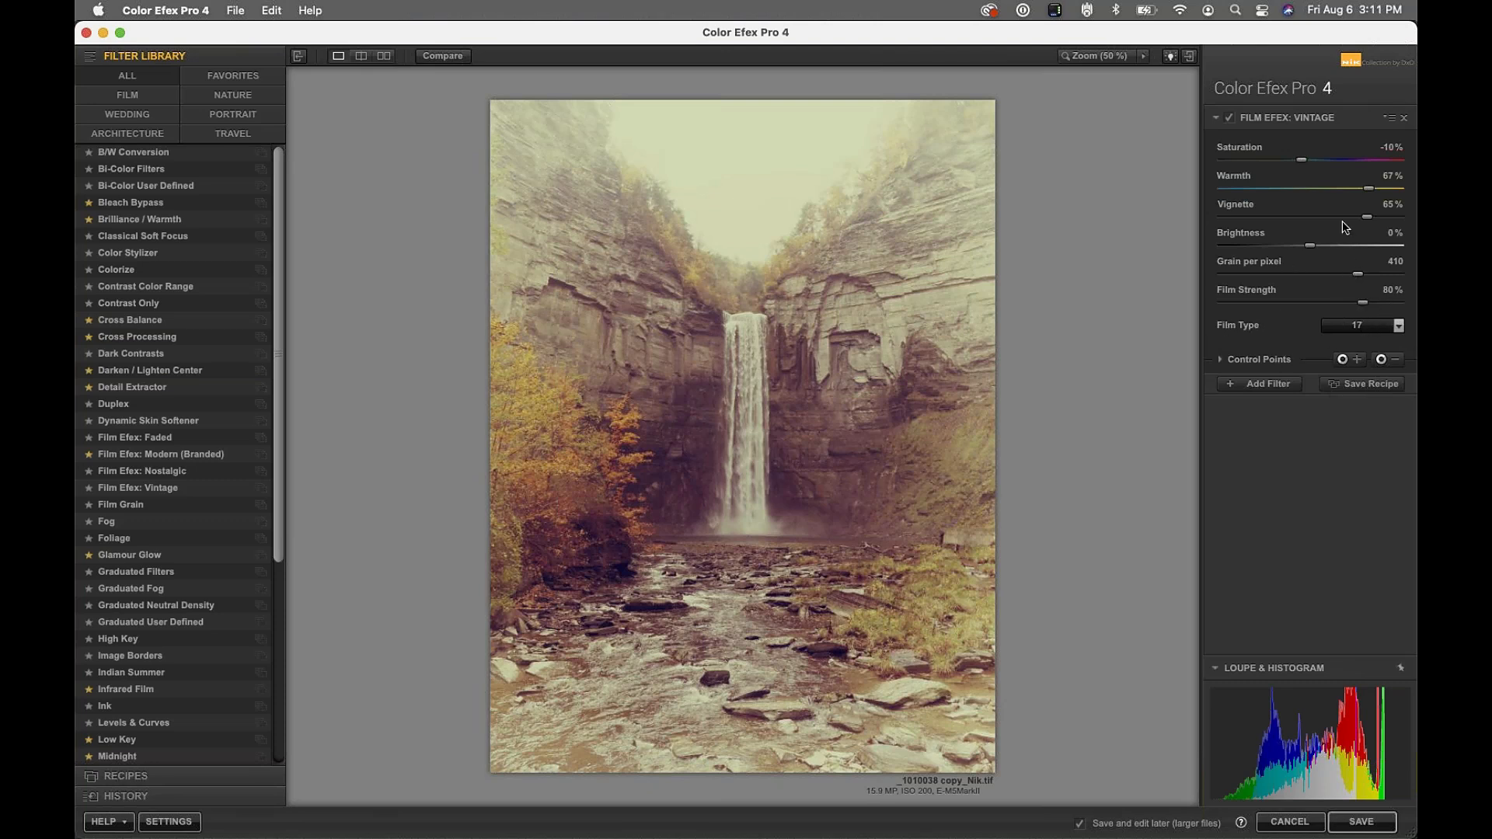
{"action": "left_click", "coordinate": [1390, 148]}
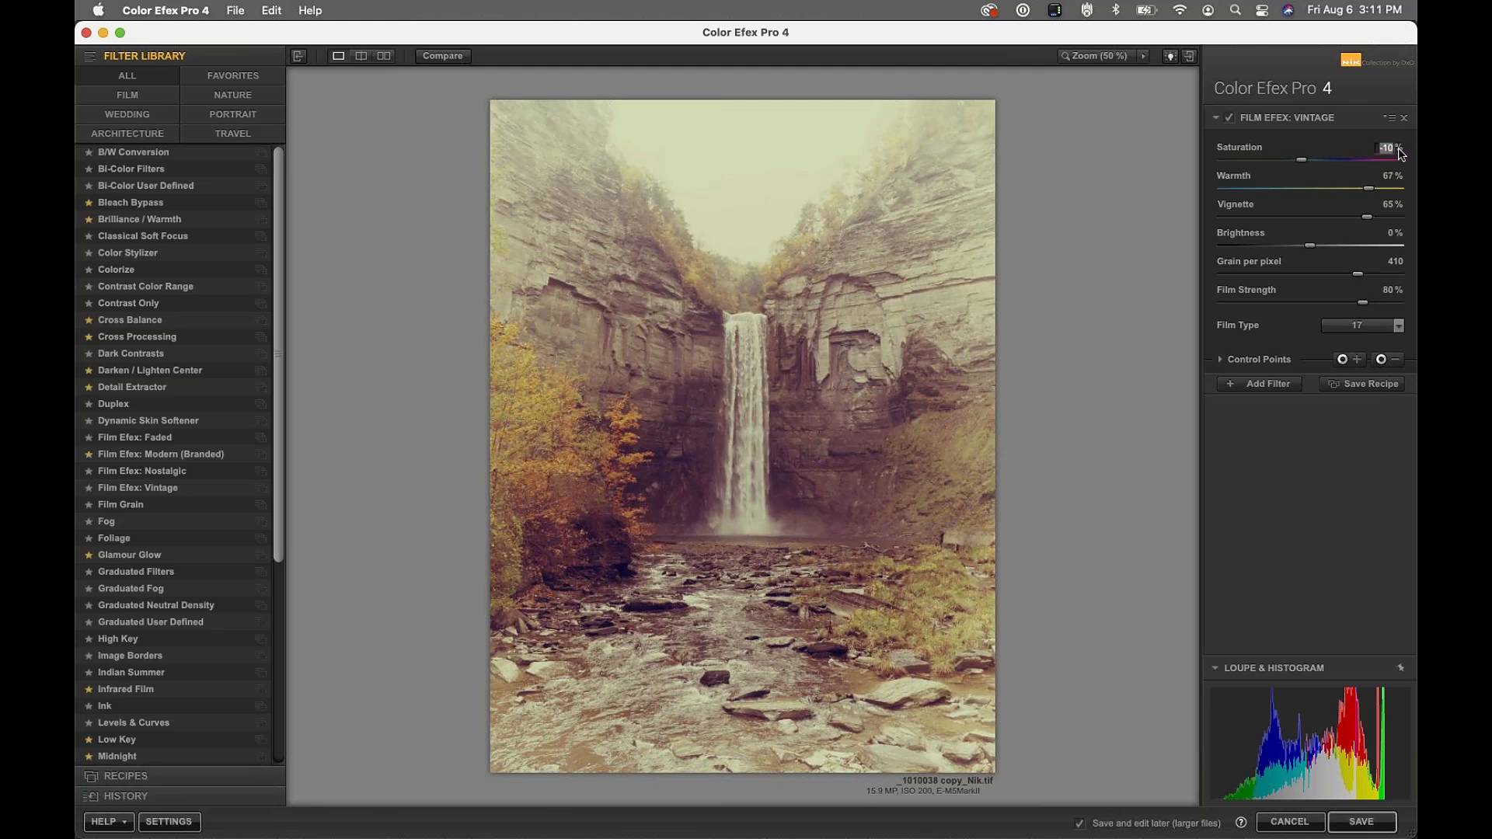
Set Saturation, Warmth and Vignette to 0, Grain per pixel to 500, and Film Strength to 0%
{"action": "type", "text": "0"}
{"action": "left_click", "coordinate": [1386, 178]}
{"action": "type", "text": "0"}
{"action": "left_click", "coordinate": [1395, 204]}
{"action": "type", "text": "0"}
{"action": "left_click", "coordinate": [1395, 263]}
{"action": "type", "text": "500"}
{"action": "key", "text": "Return"}
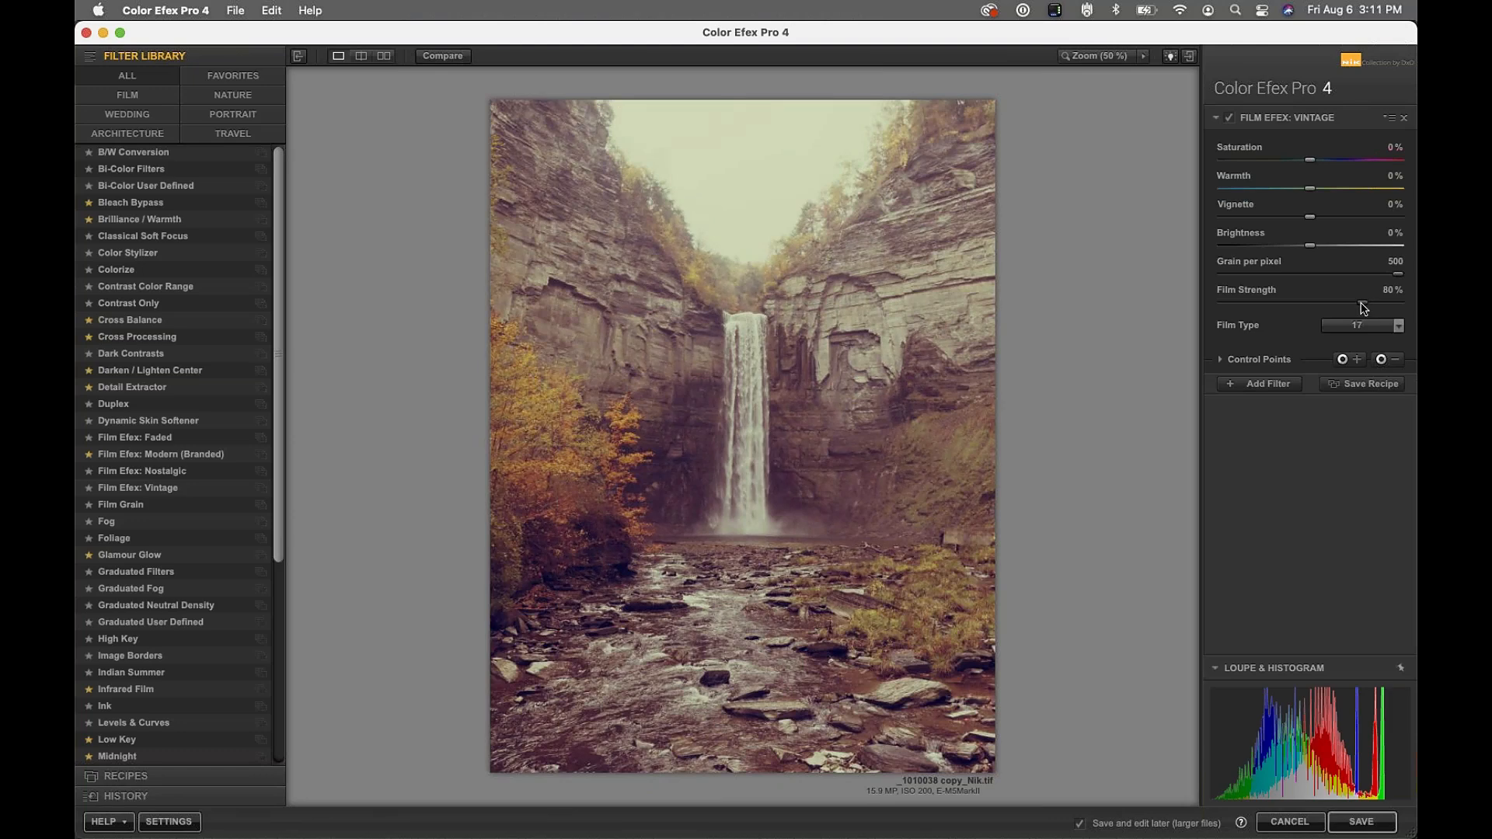
{"action": "left_click_drag", "start_coordinate": [1363, 307], "coordinate": [1209, 306]}
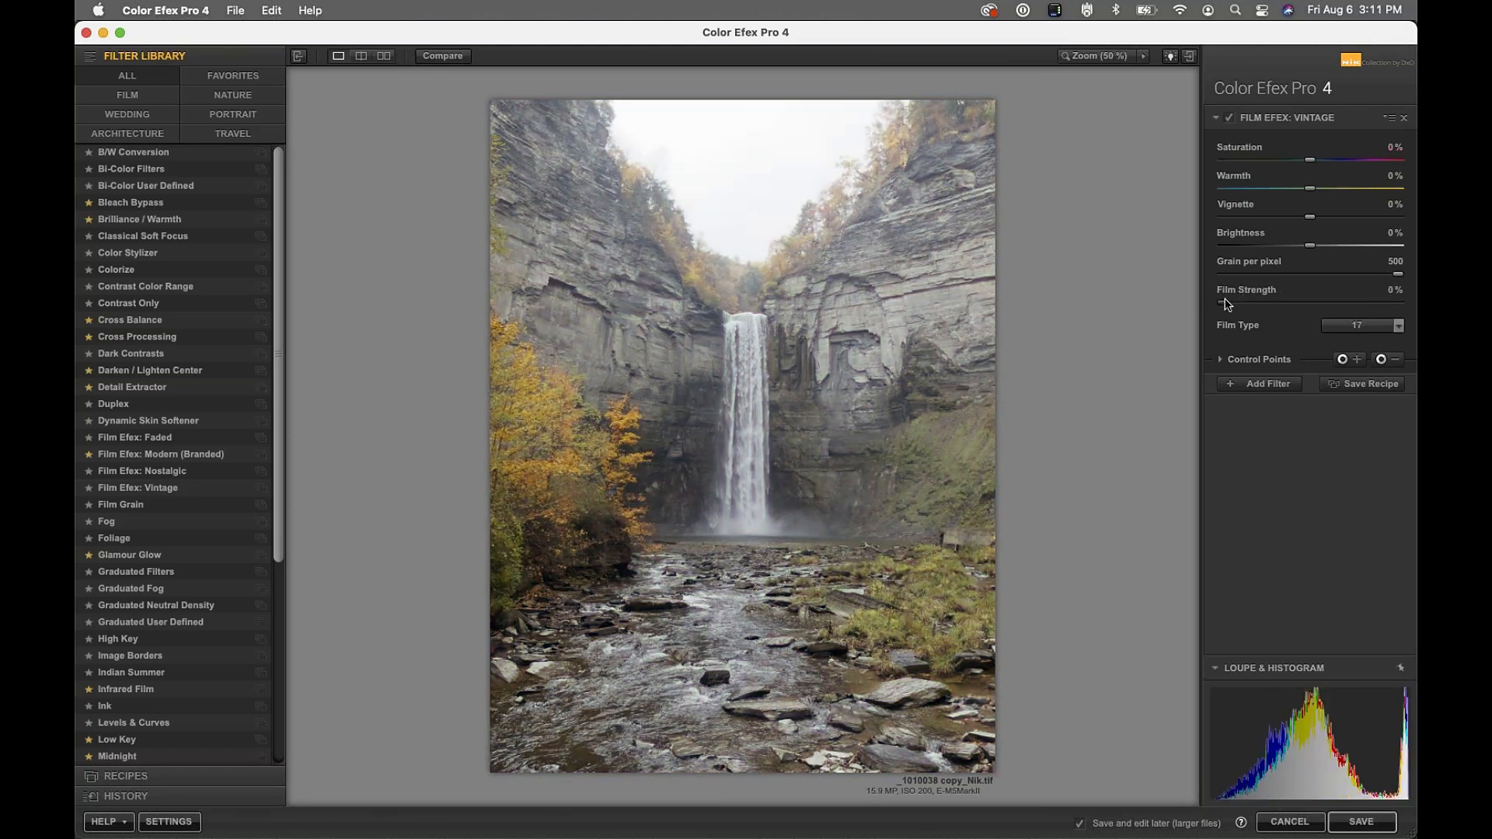
Toggle the Vintage filter off and on twice to compare before and after
{"action": "left_click", "coordinate": [1228, 119]}
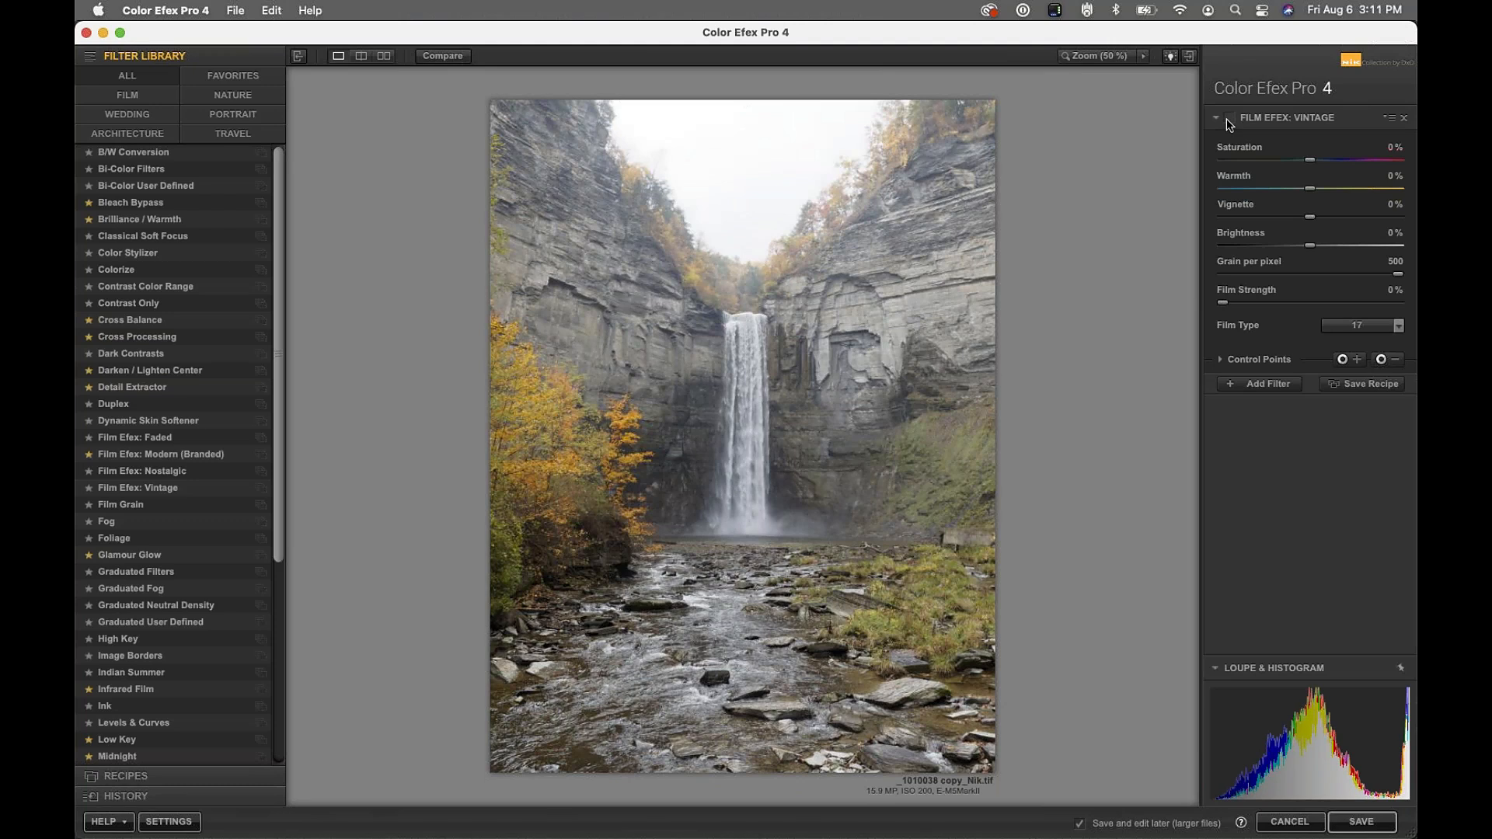
{"action": "left_click", "coordinate": [1230, 119]}
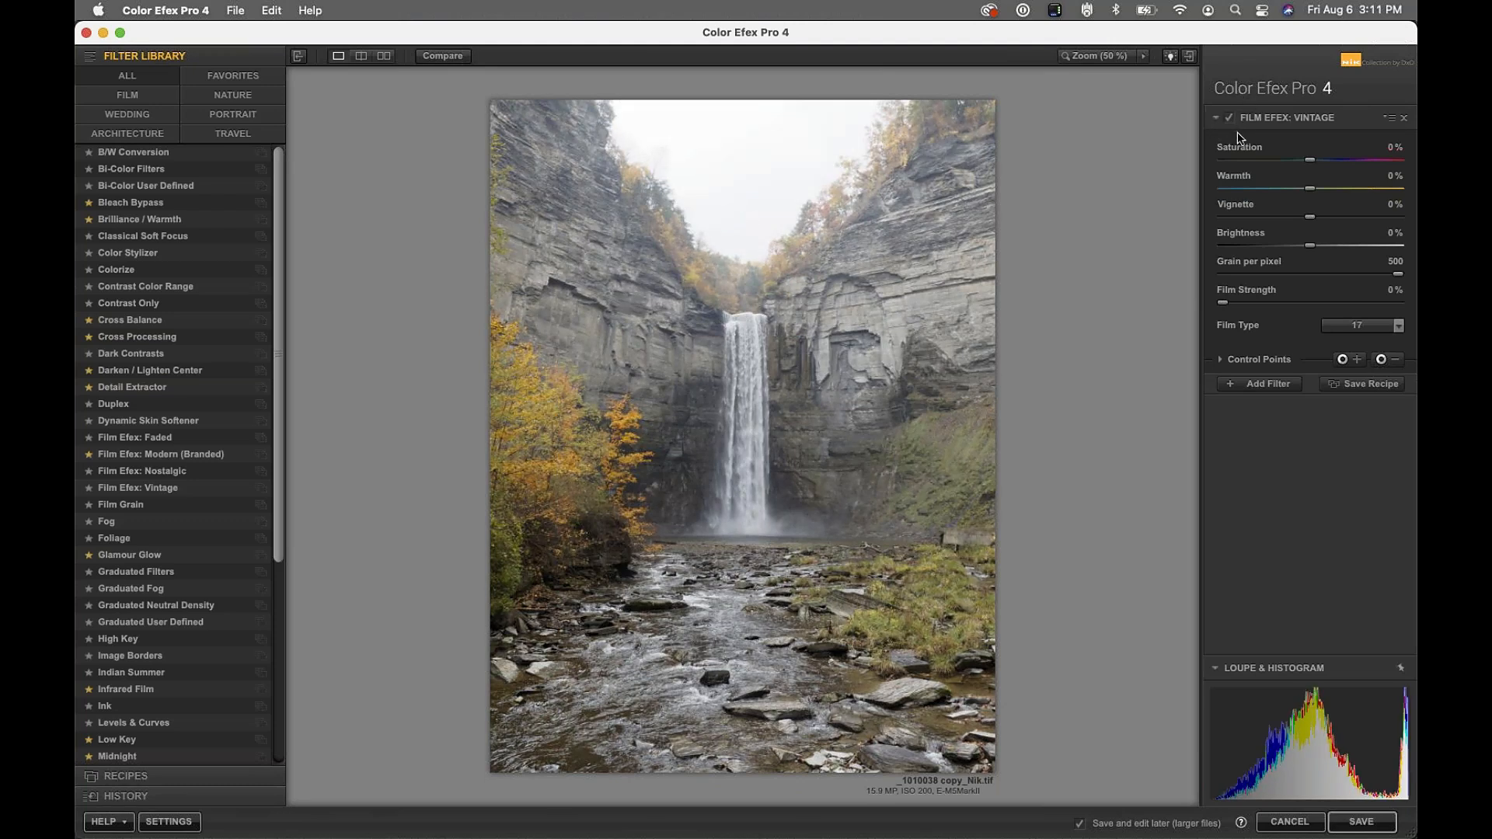
{"action": "left_click", "coordinate": [1231, 119]}
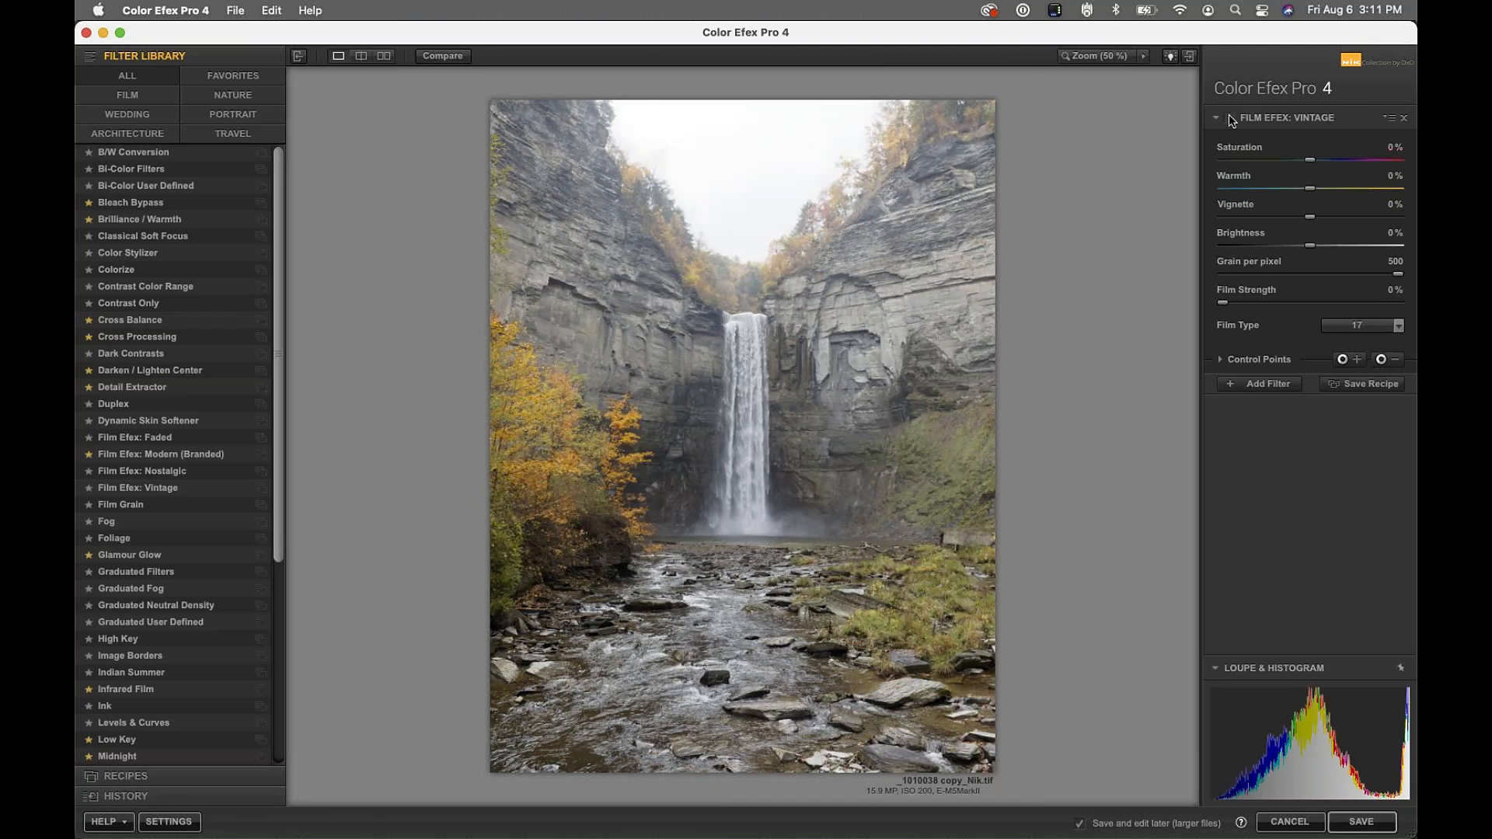
{"action": "left_click", "coordinate": [1231, 119]}
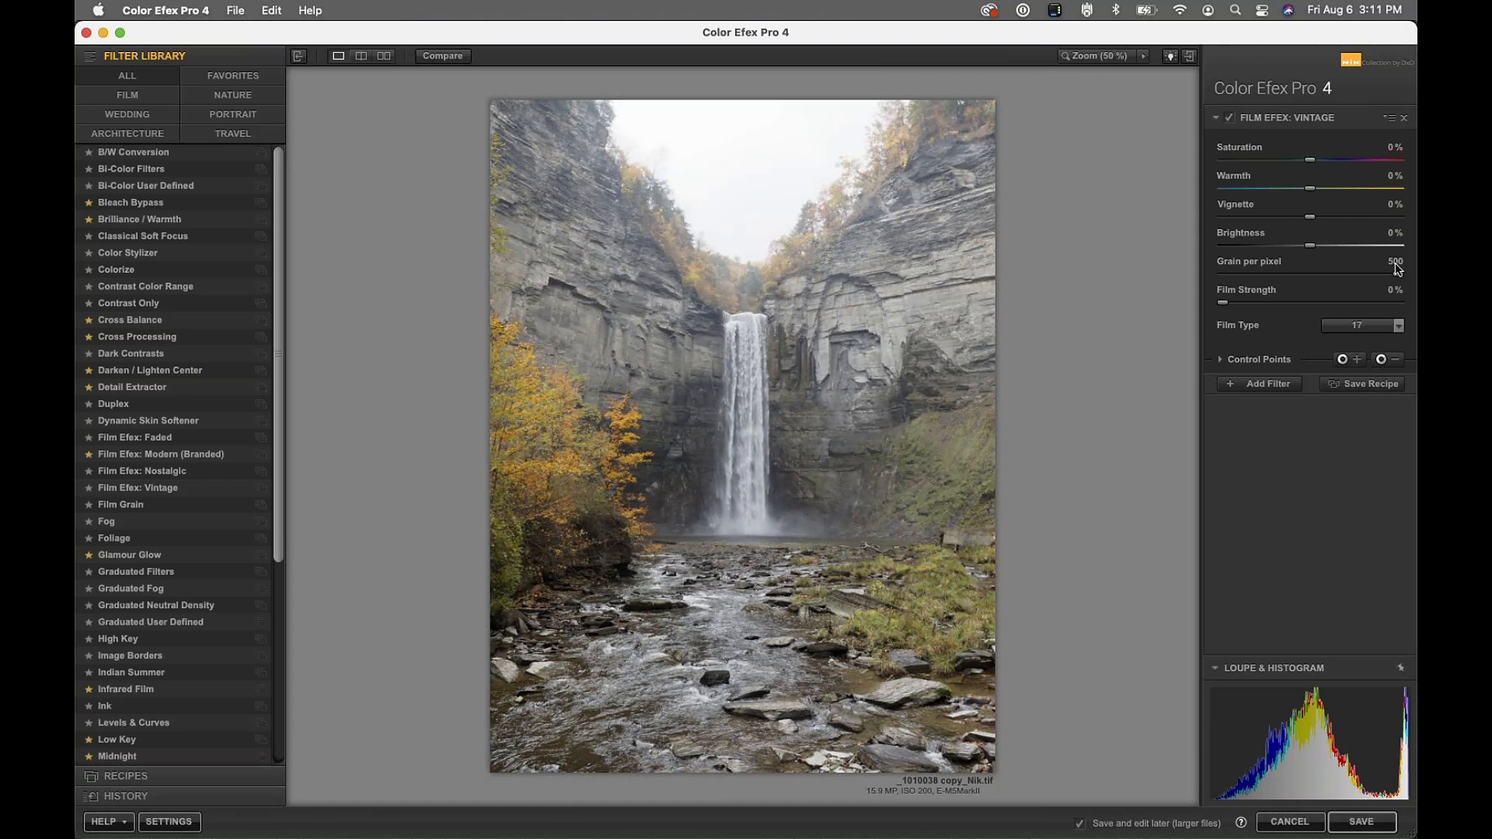
Raise Film Strength to about 35%, then test lower grain and restore Grain per pixel to 500
{"action": "left_click_drag", "start_coordinate": [1223, 307], "coordinate": [1282, 311]}
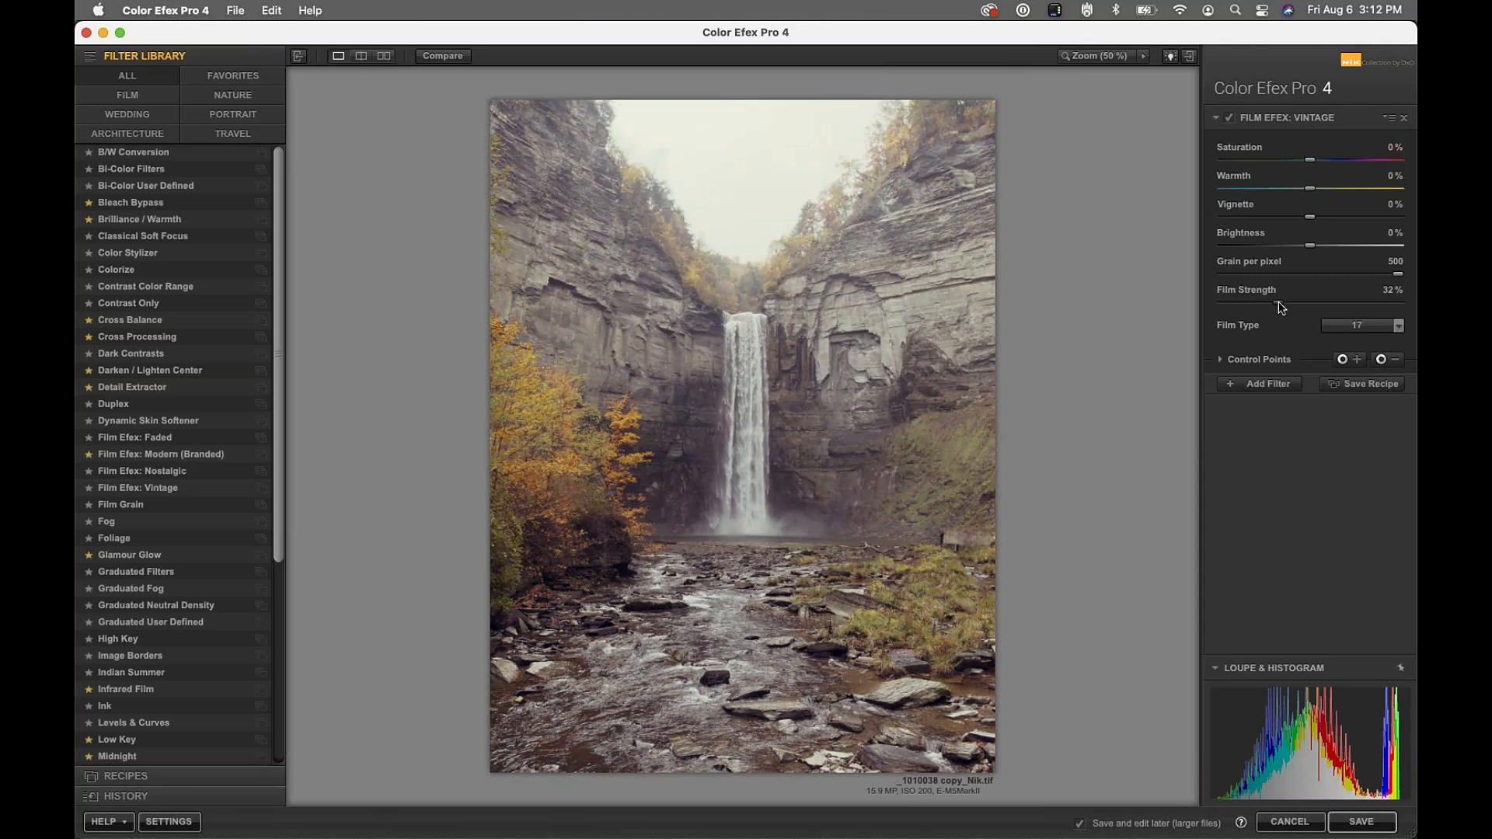
{"action": "mouse_move", "coordinate": [1280, 307]}
{"action": "left_mouse_down"}
{"action": "mouse_move", "coordinate": [1365, 302]}
{"action": "mouse_move", "coordinate": [1284, 312]}
{"action": "left_mouse_up"}
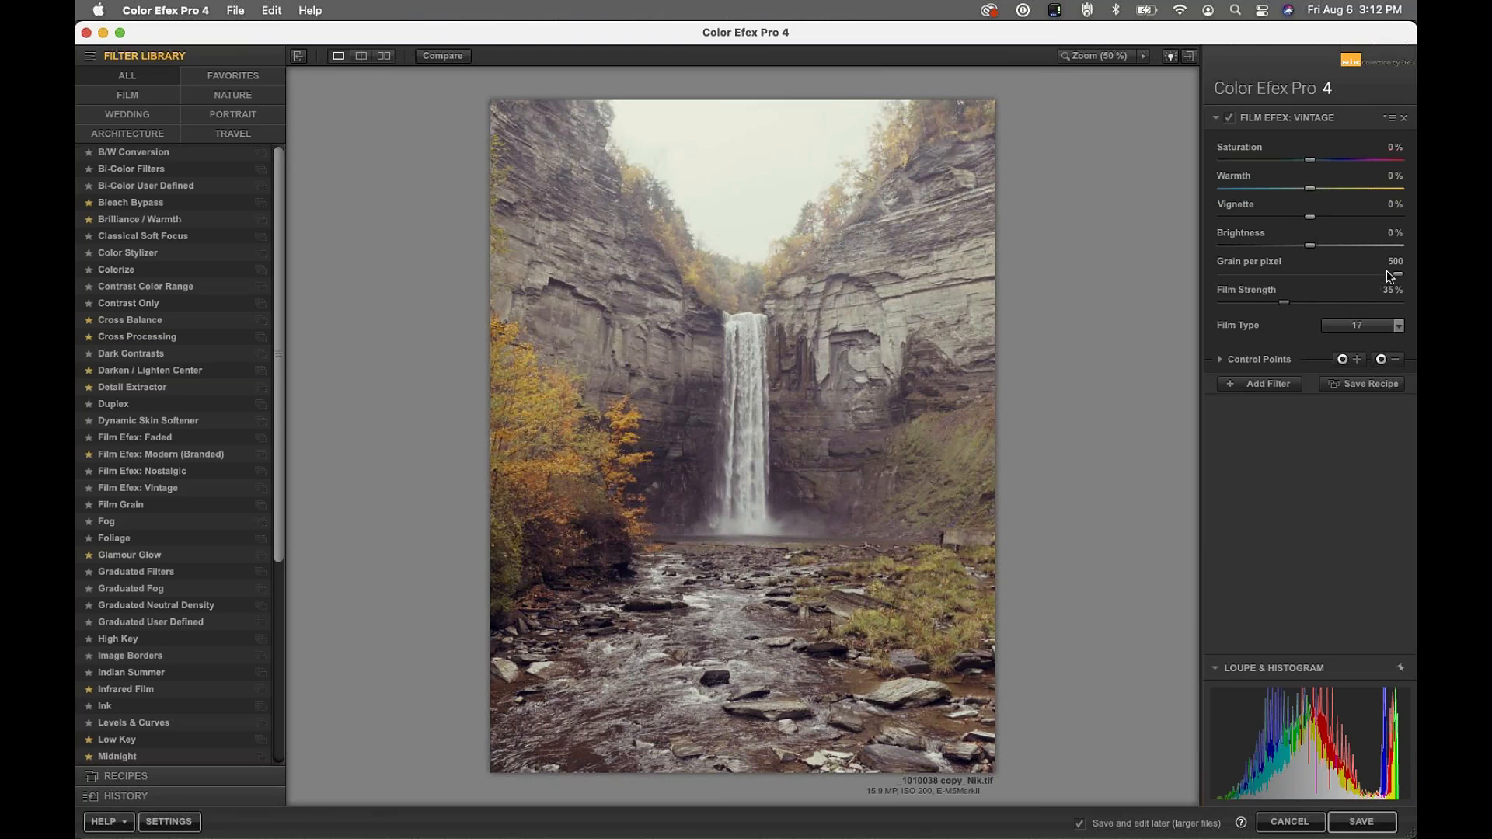
{"action": "left_click_drag", "start_coordinate": [1399, 280], "coordinate": [1247, 293]}
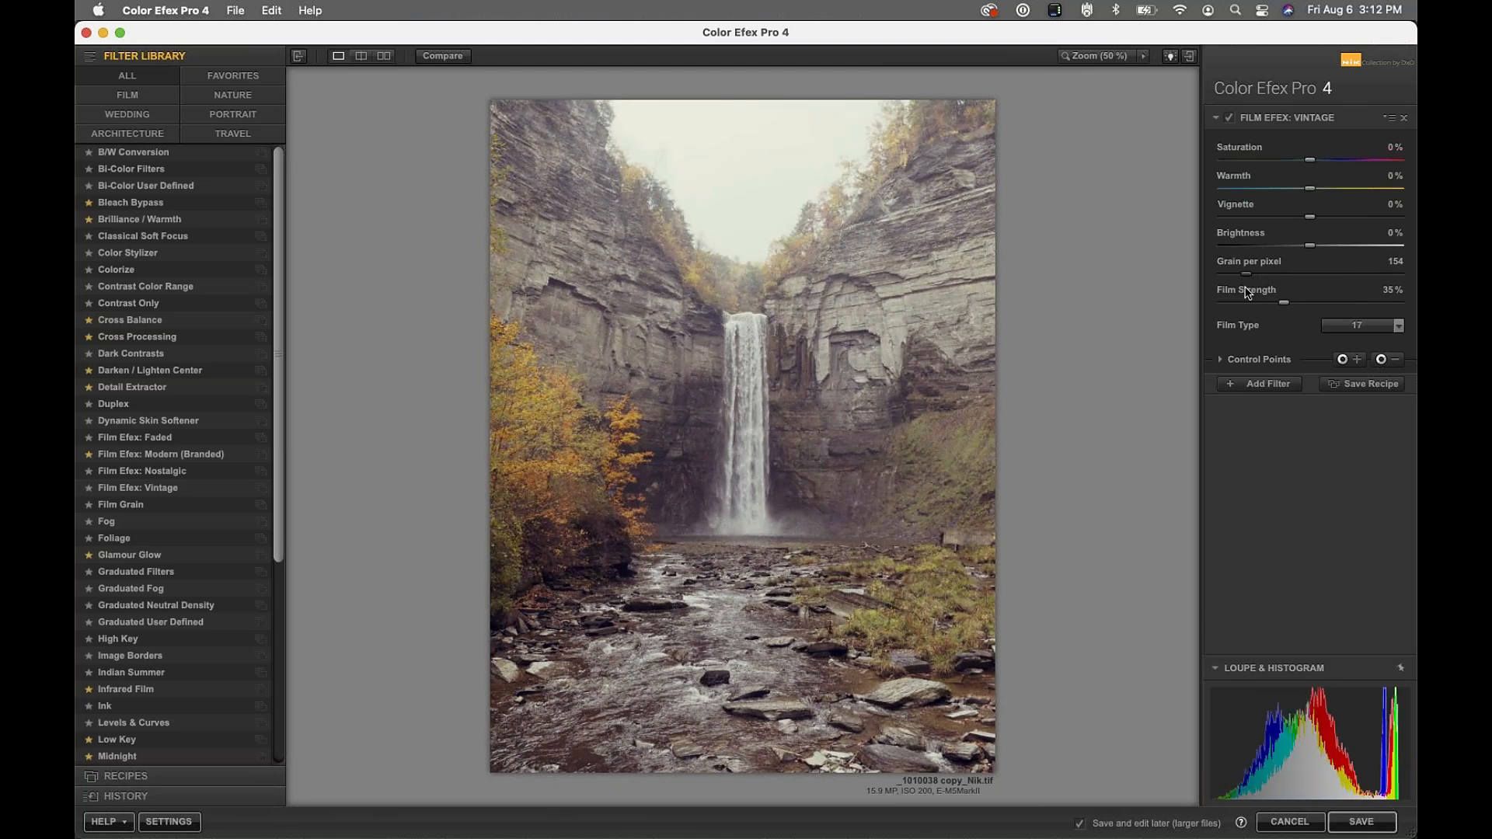
{"action": "double_click", "coordinate": [1319, 274]}
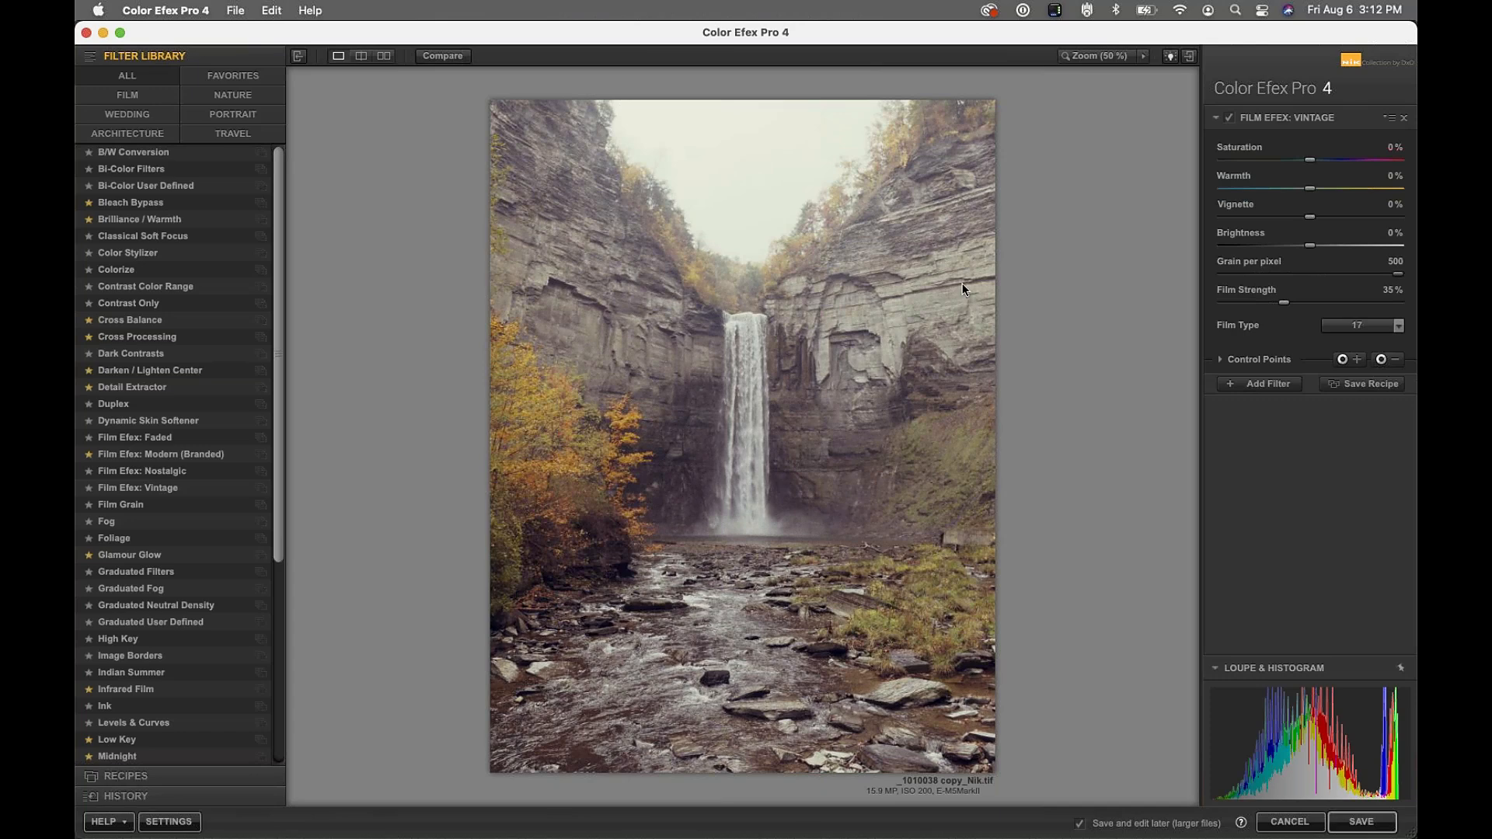
View the top of the waterfall and cliffs at 100% to inspect the film grain
{"action": "left_click", "coordinate": [1144, 54]}
{"action": "left_click", "coordinate": [1170, 88]}
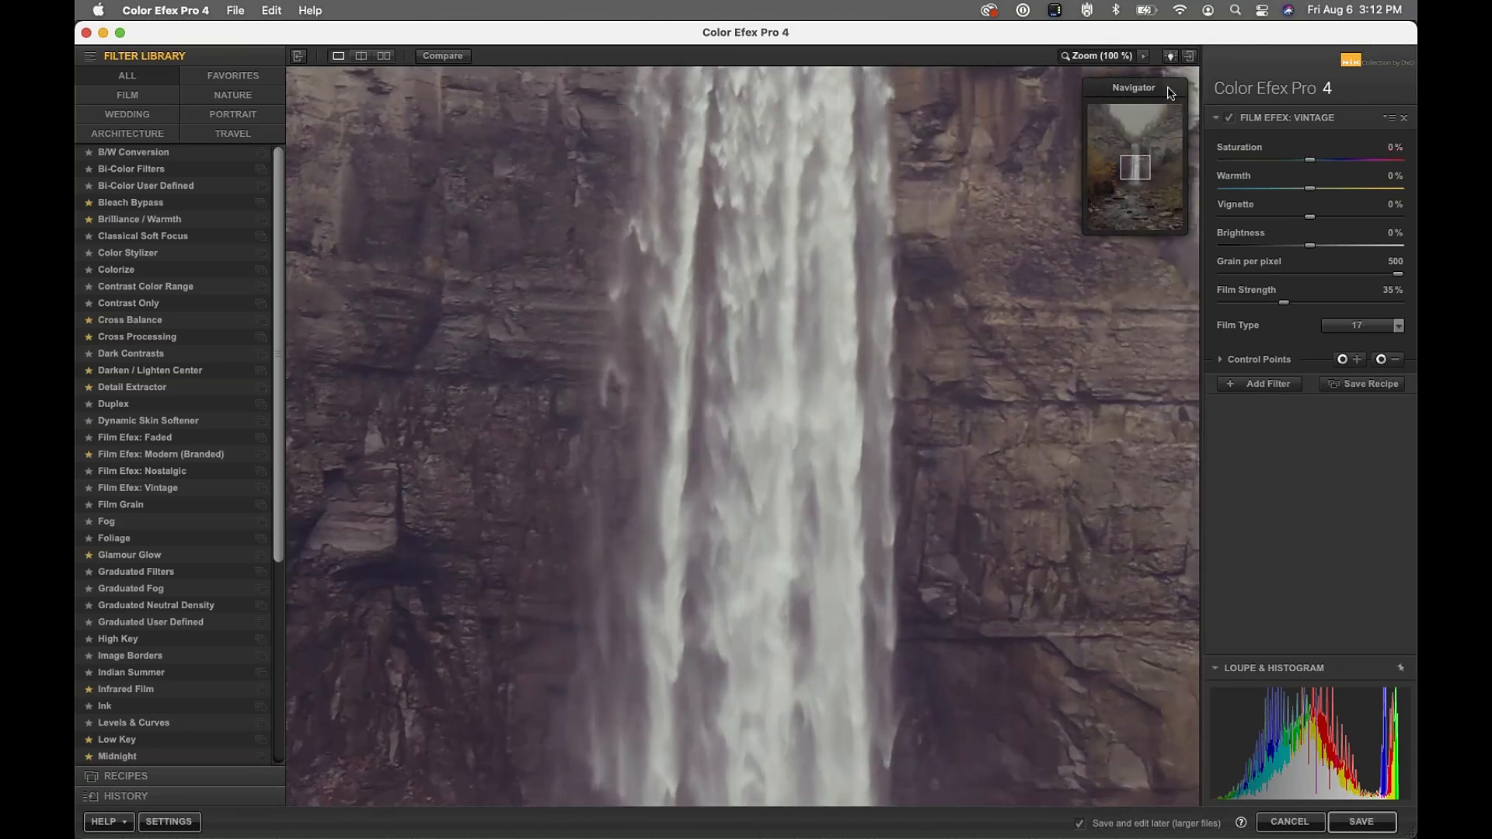
{"action": "left_click_drag", "start_coordinate": [1133, 165], "coordinate": [1133, 150]}
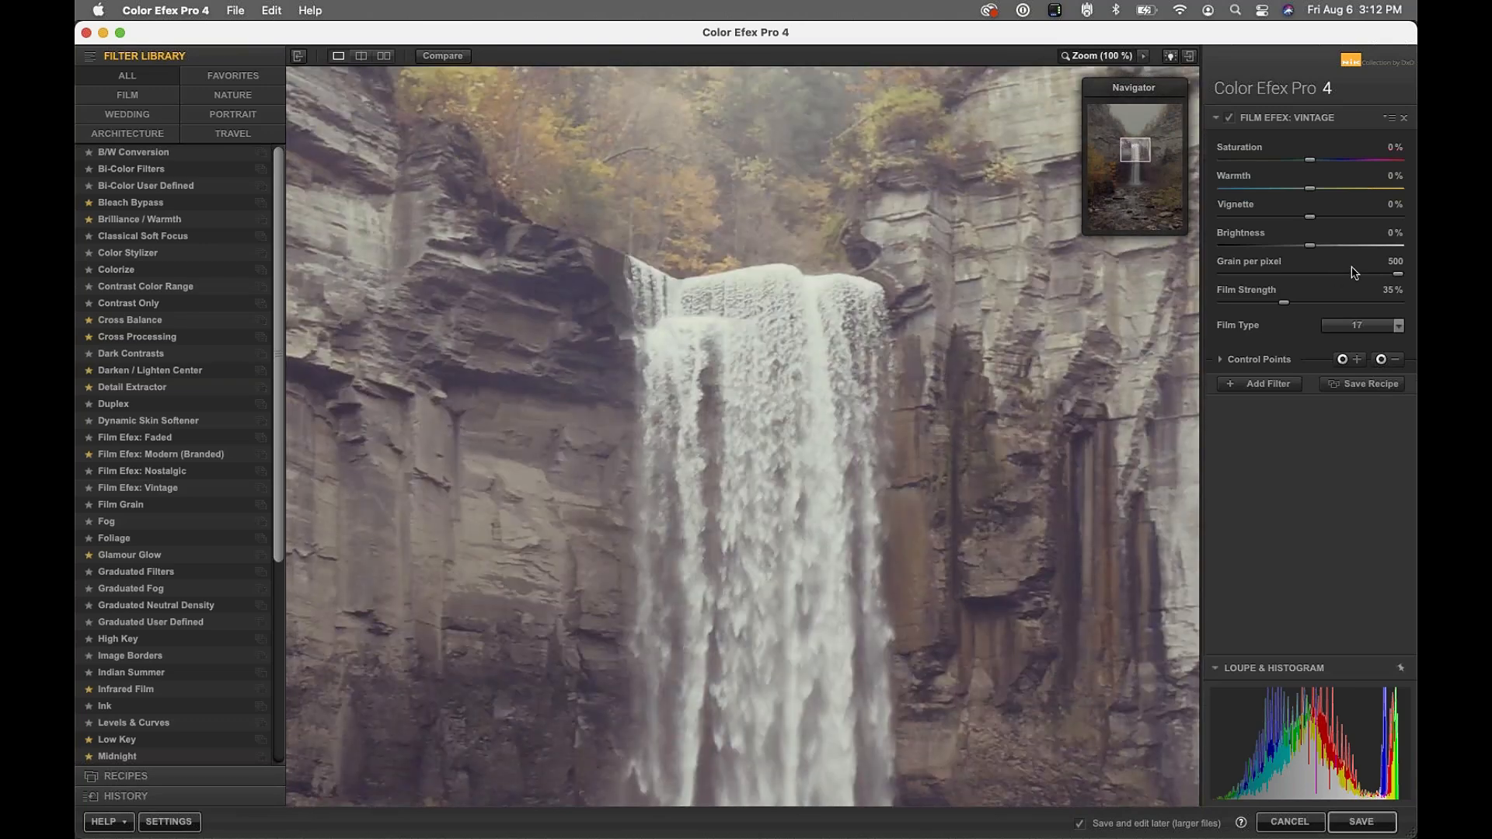
{"action": "left_click_drag", "start_coordinate": [1398, 273], "coordinate": [1415, 245]}
Fit the photo in view, reset Brightness to 0% after testing, and set Vignette to -100%
{"action": "left_click", "coordinate": [1130, 155]}
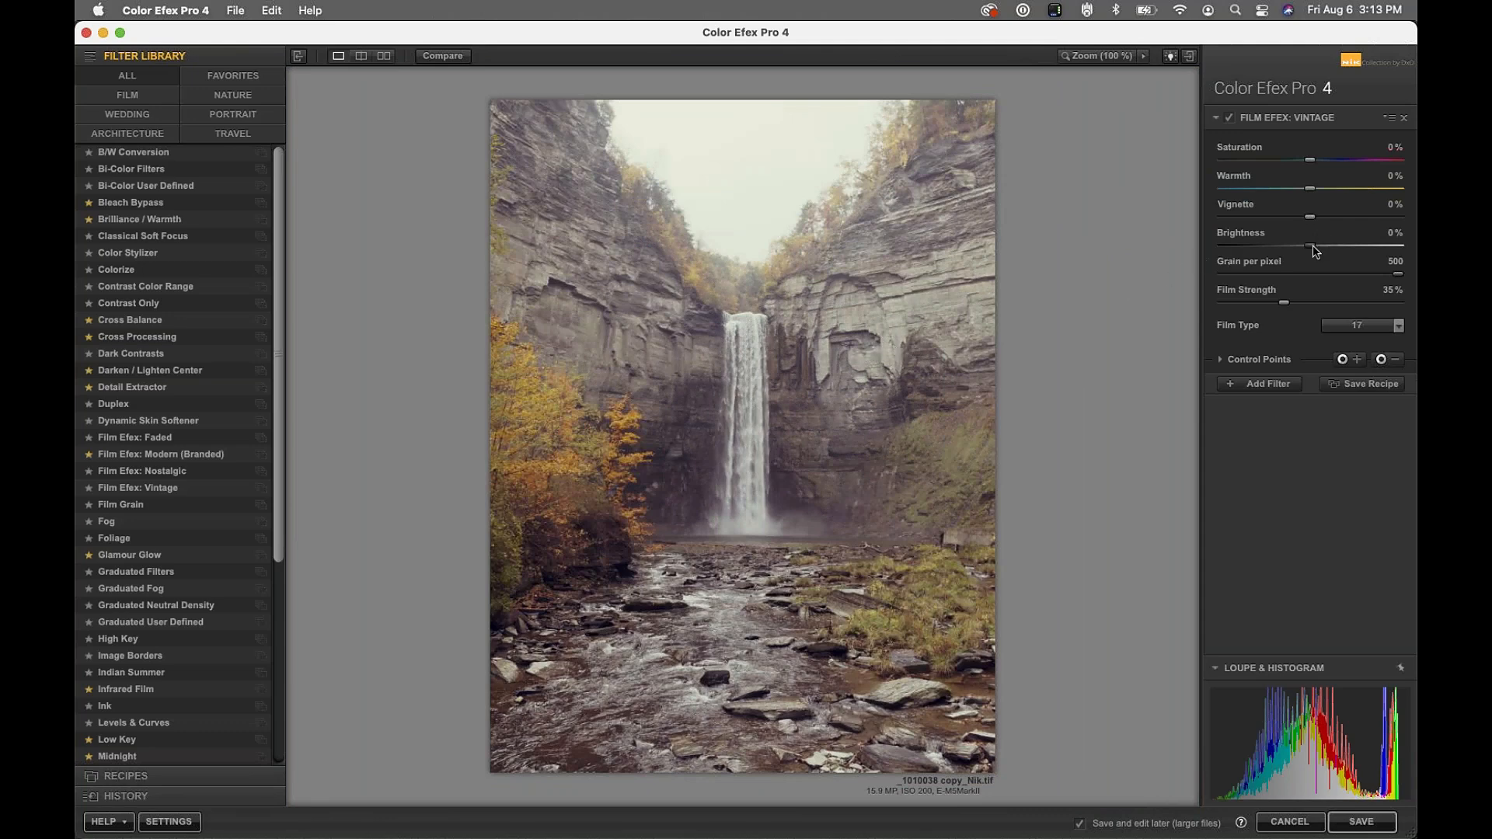
{"action": "left_click_drag", "start_coordinate": [1311, 246], "coordinate": [1276, 263]}
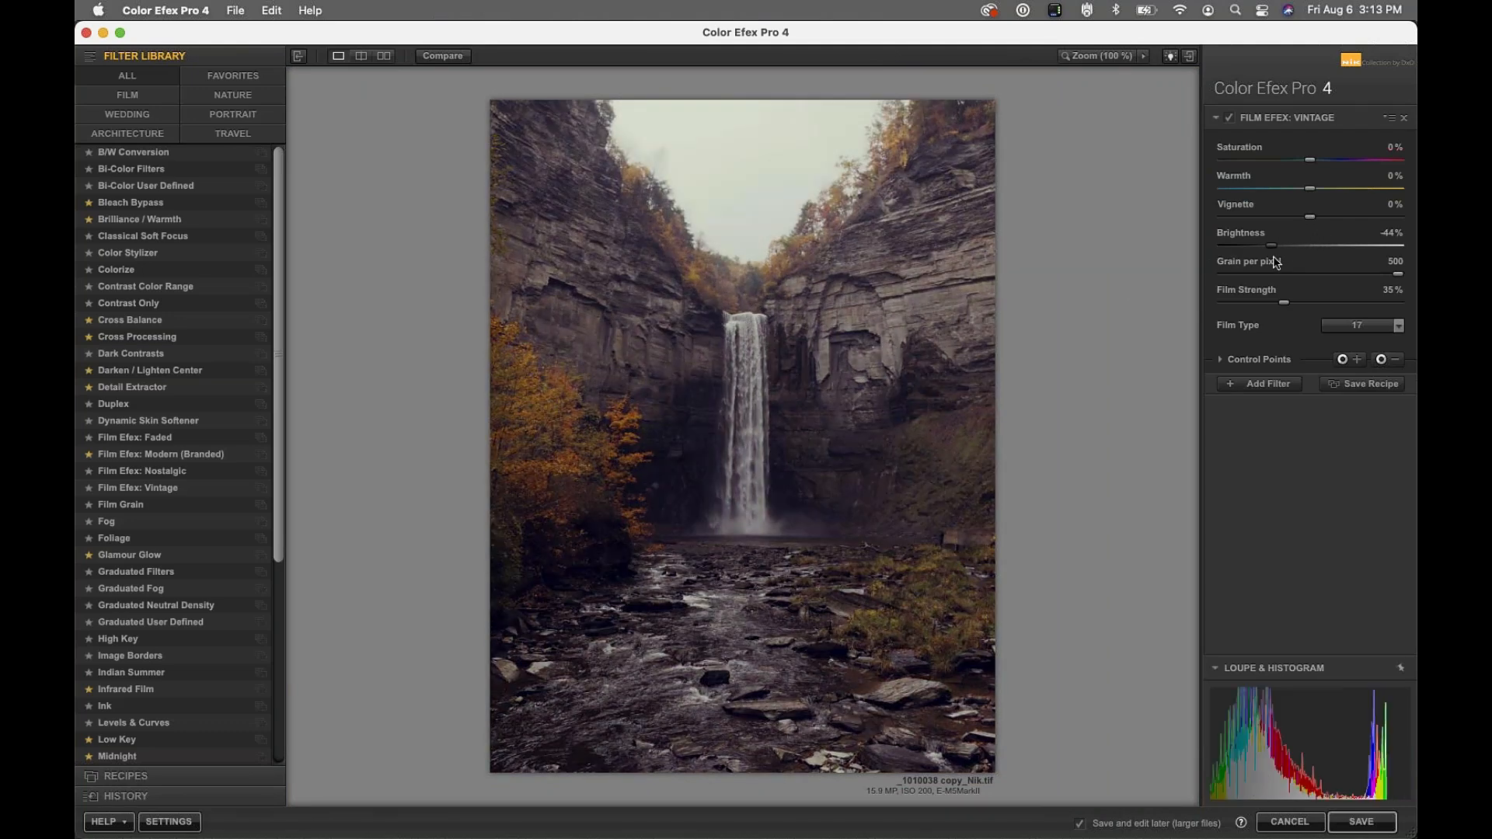
{"action": "left_click", "coordinate": [1334, 247]}
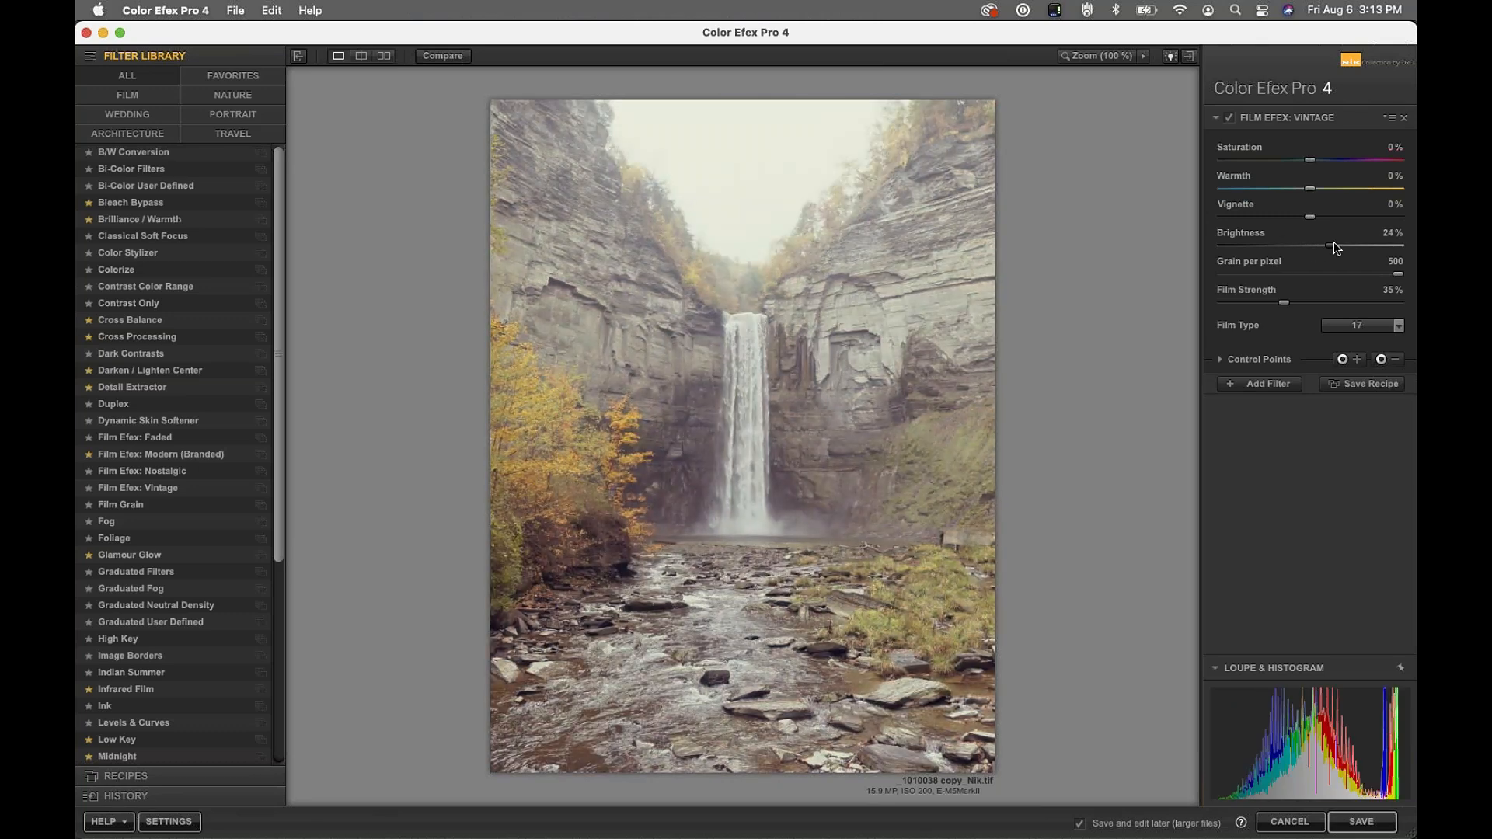
{"action": "double_click", "coordinate": [1334, 247]}
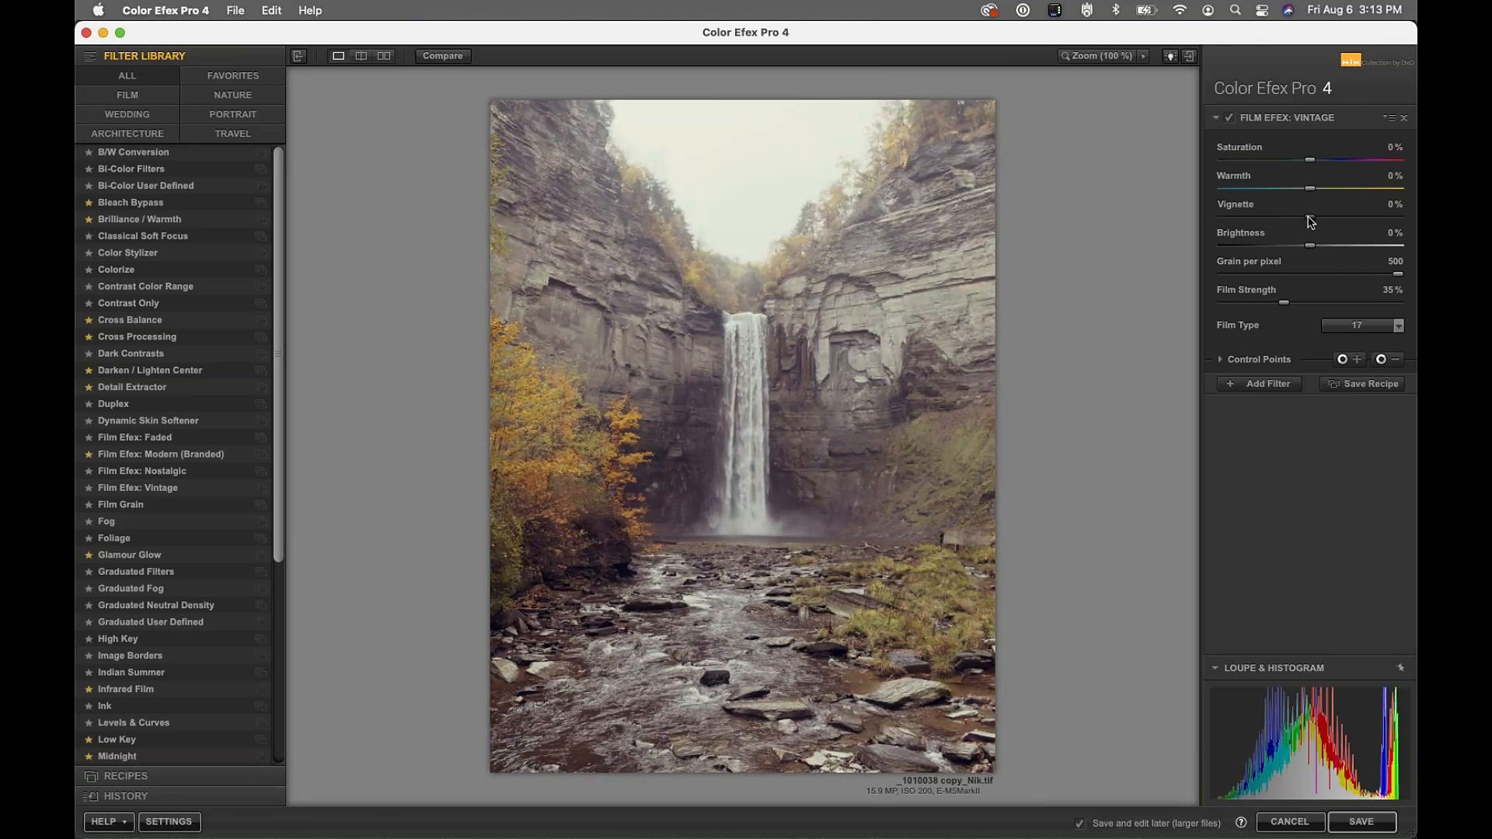
{"action": "left_click_drag", "start_coordinate": [1309, 218], "coordinate": [1186, 234]}
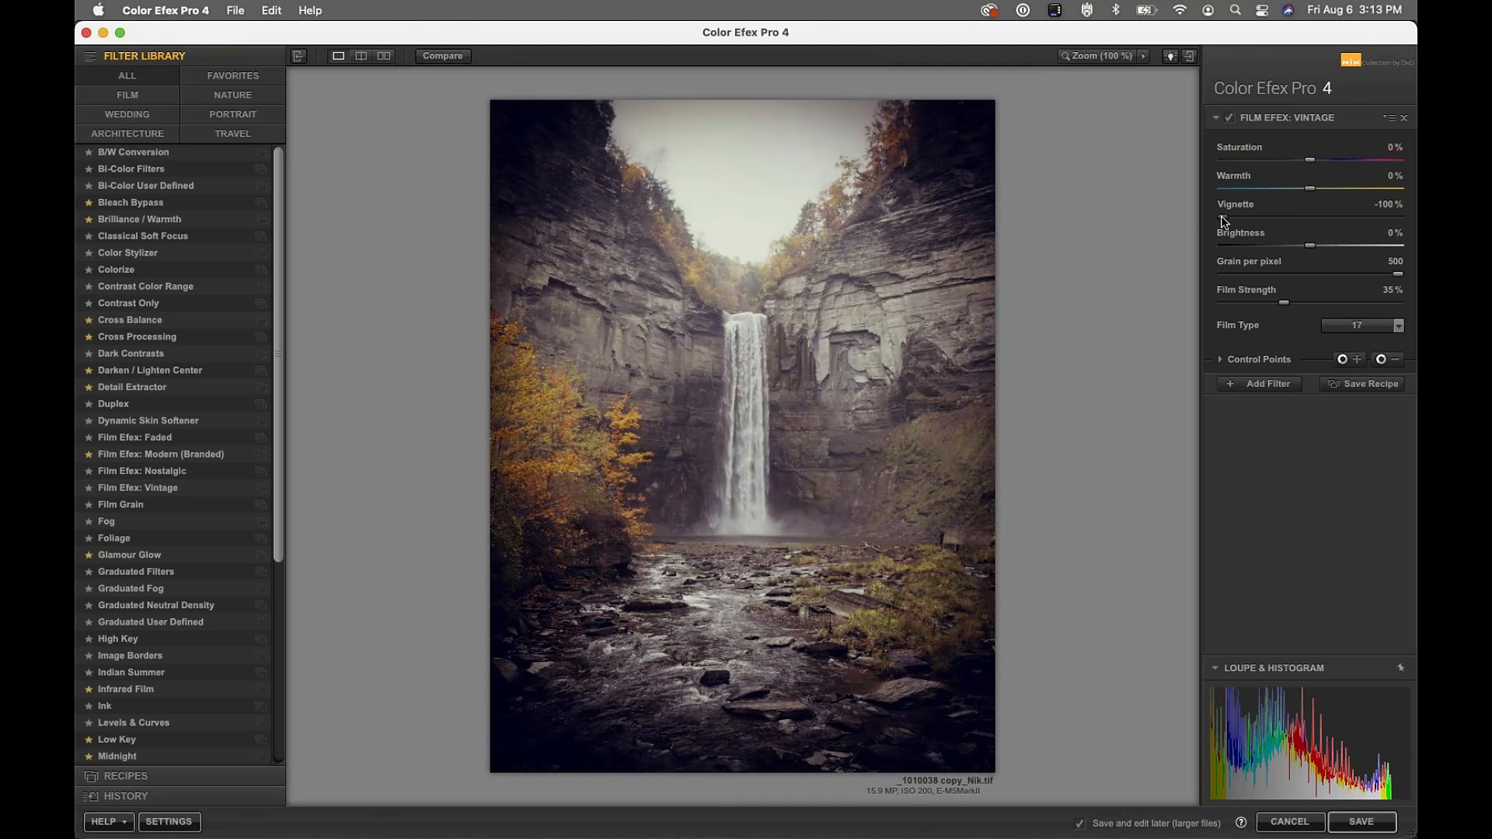
Change the Vintage vignette from -100% to 59% so the edges fade lighter
{"action": "left_click_drag", "start_coordinate": [1223, 220], "coordinate": [1309, 220]}
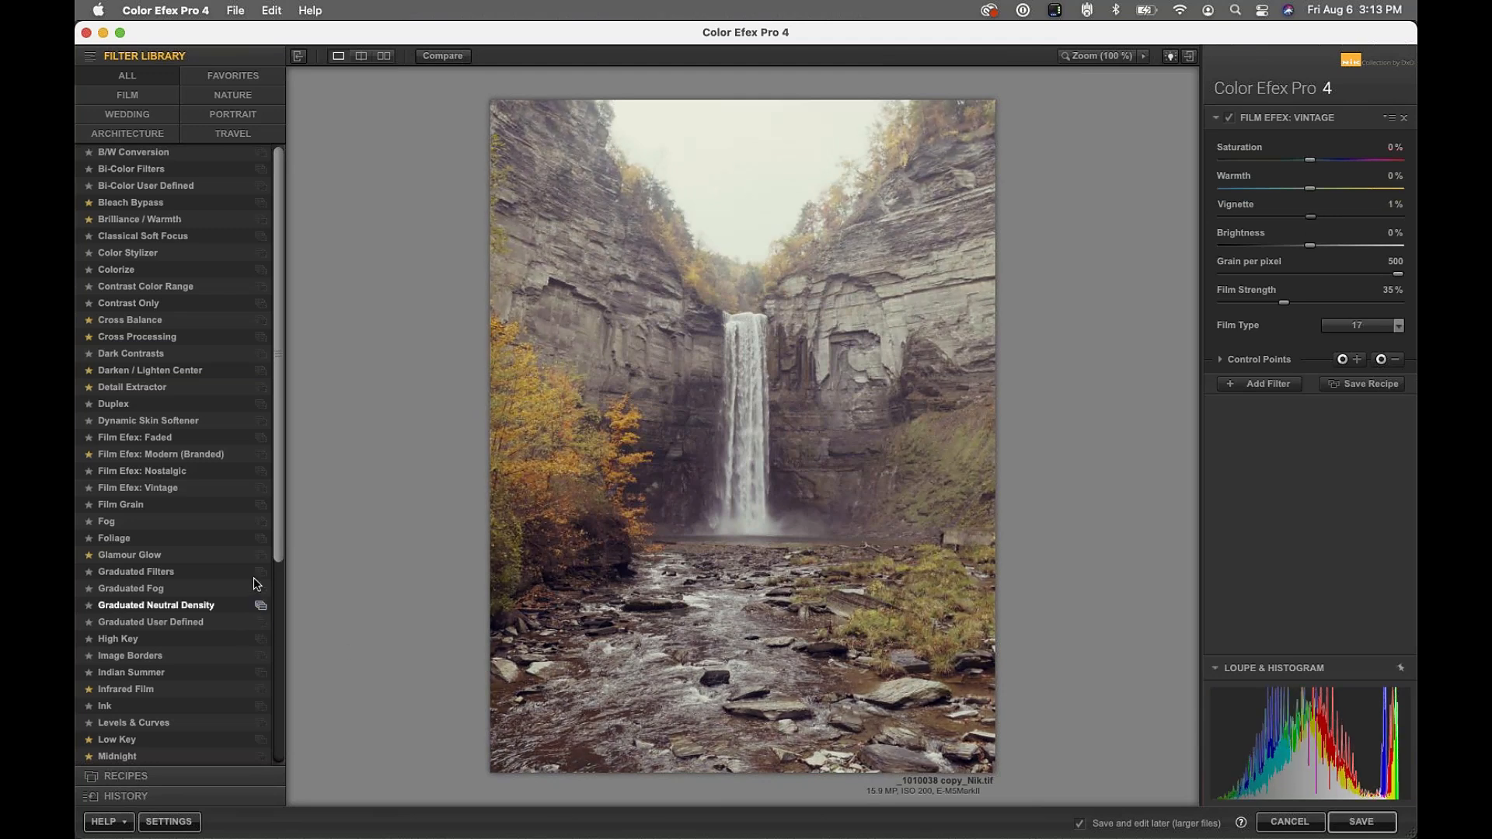
{"action": "left_click_drag", "start_coordinate": [281, 512], "coordinate": [293, 742]}
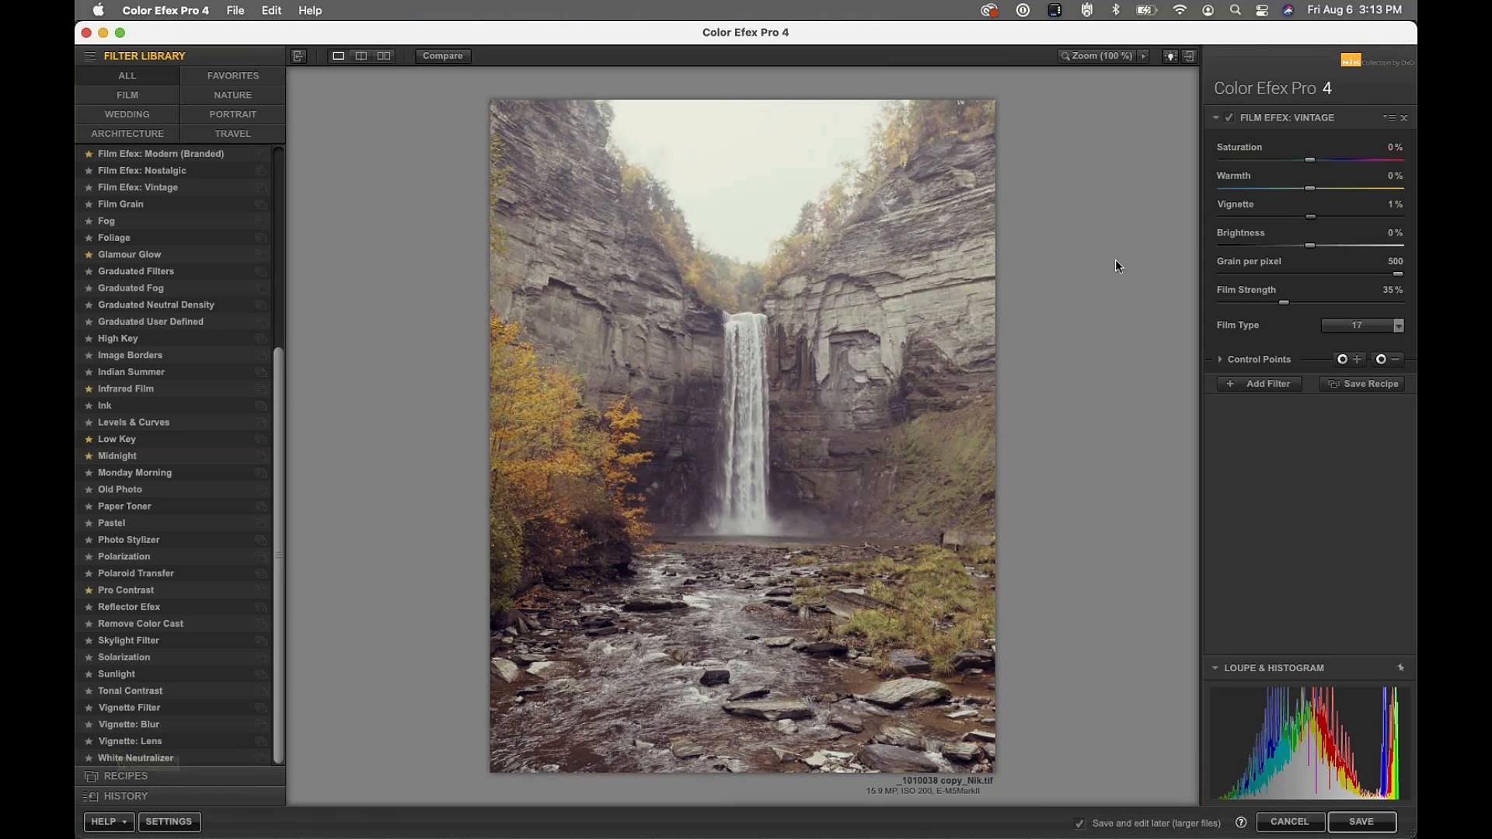
{"action": "left_click_drag", "start_coordinate": [1314, 221], "coordinate": [1366, 220]}
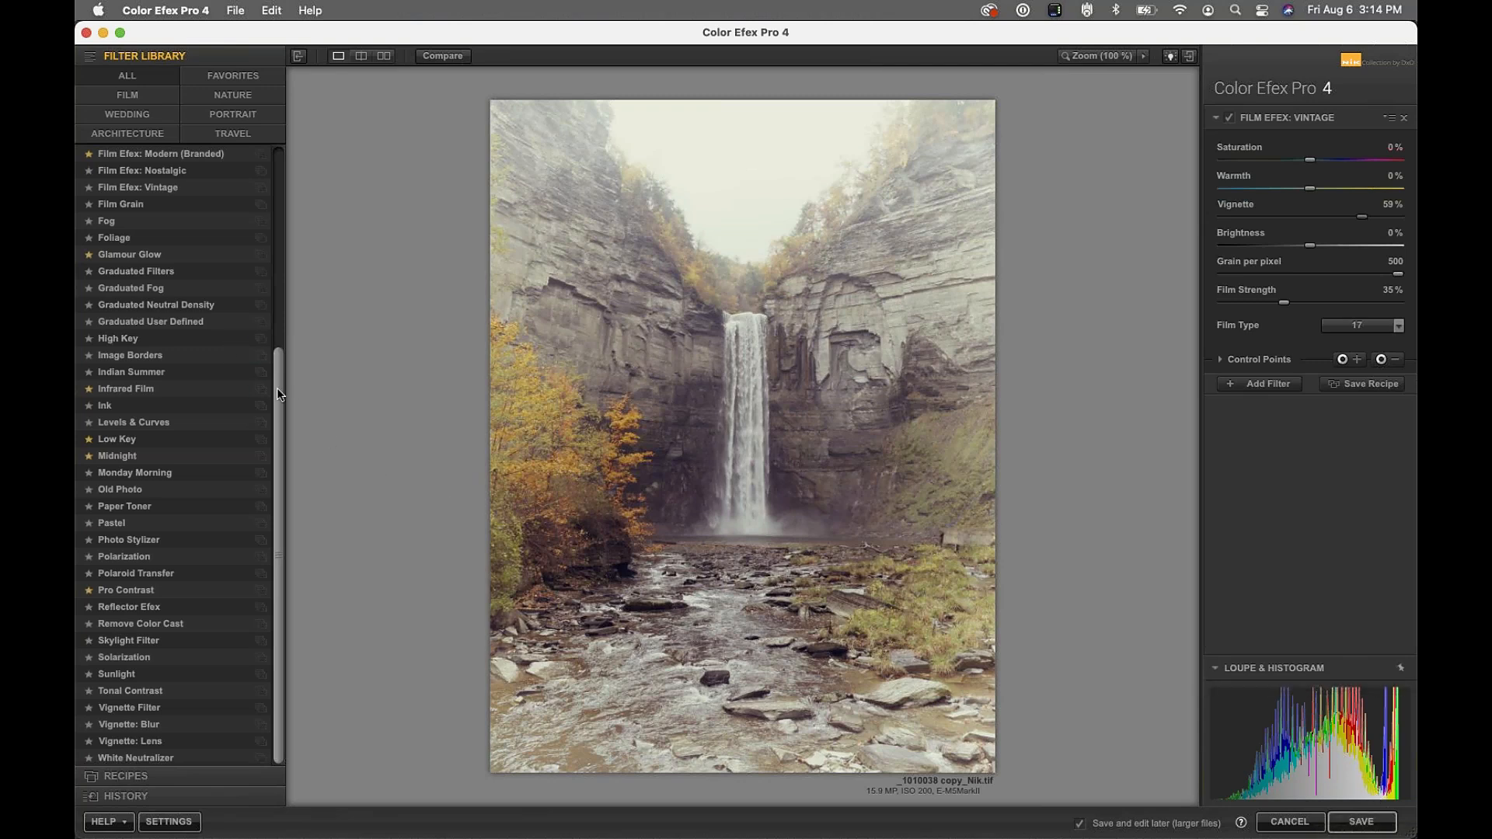
{"action": "left_click_drag", "start_coordinate": [276, 389], "coordinate": [293, 180]}
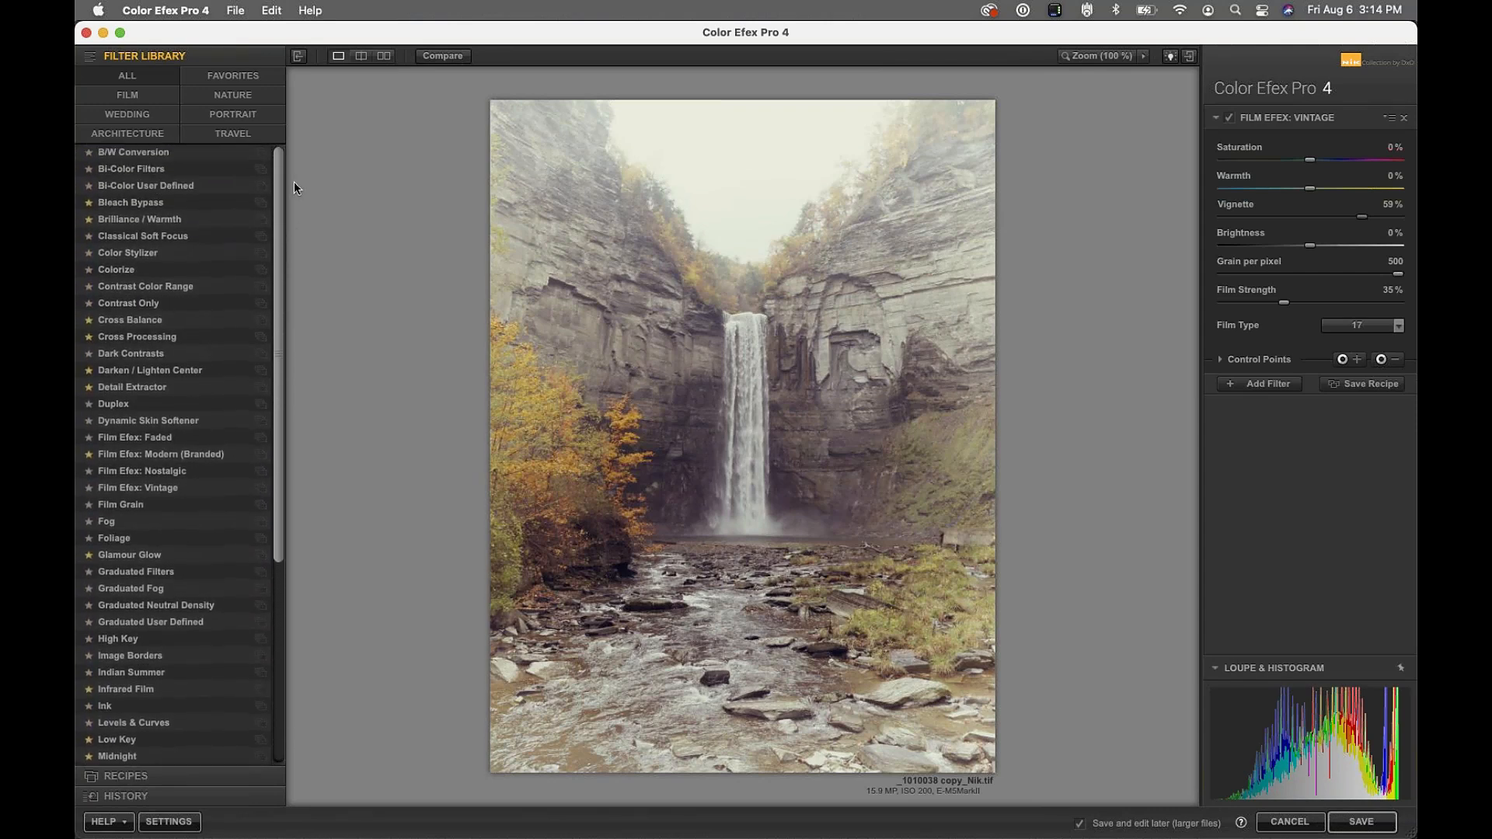
Switch to Film Efex: Nostalgic and show its four preset recipes
{"action": "left_click", "coordinate": [118, 476]}
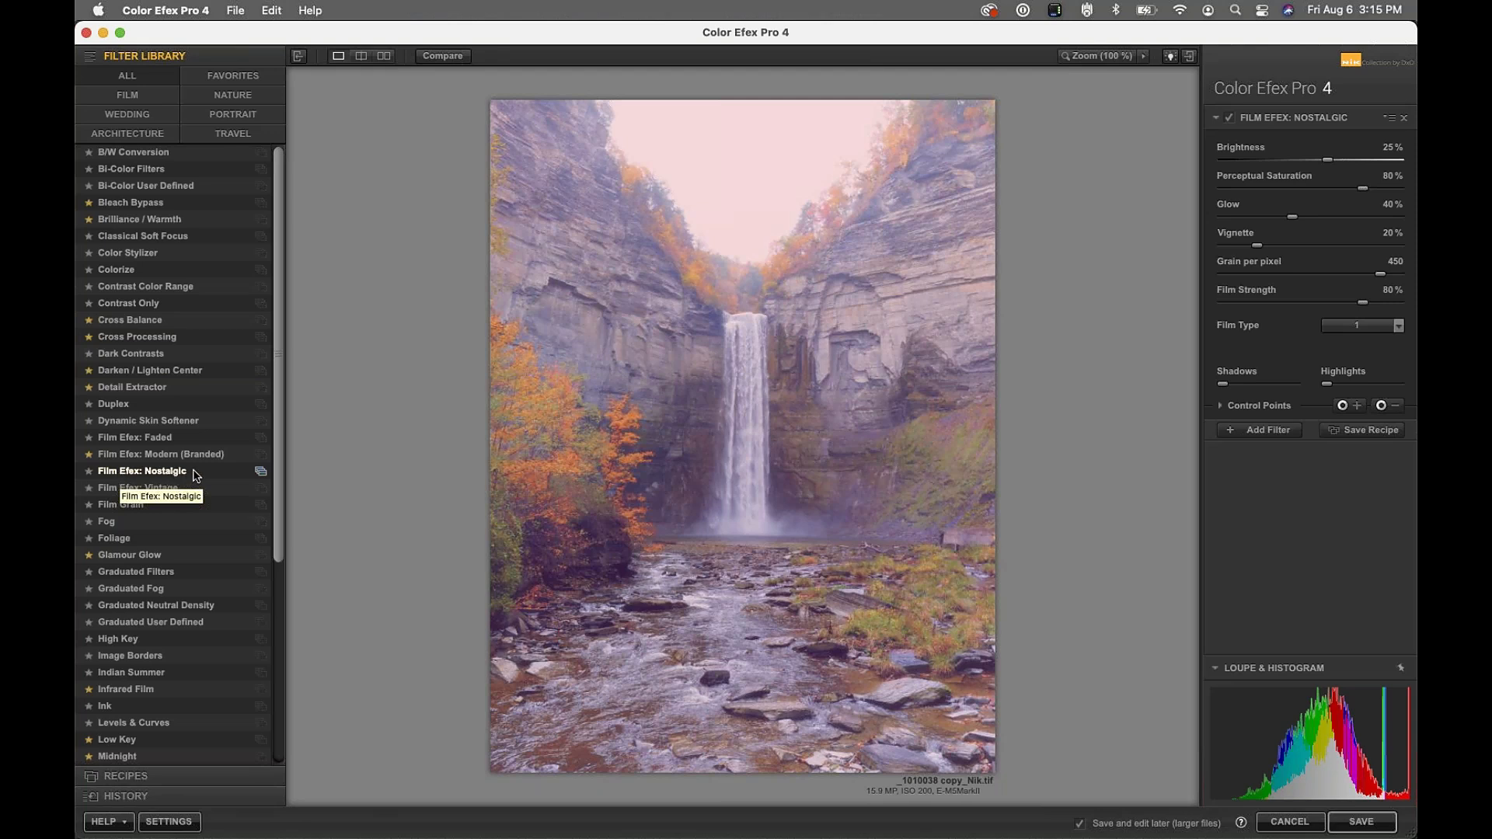
{"action": "left_click", "coordinate": [262, 473]}
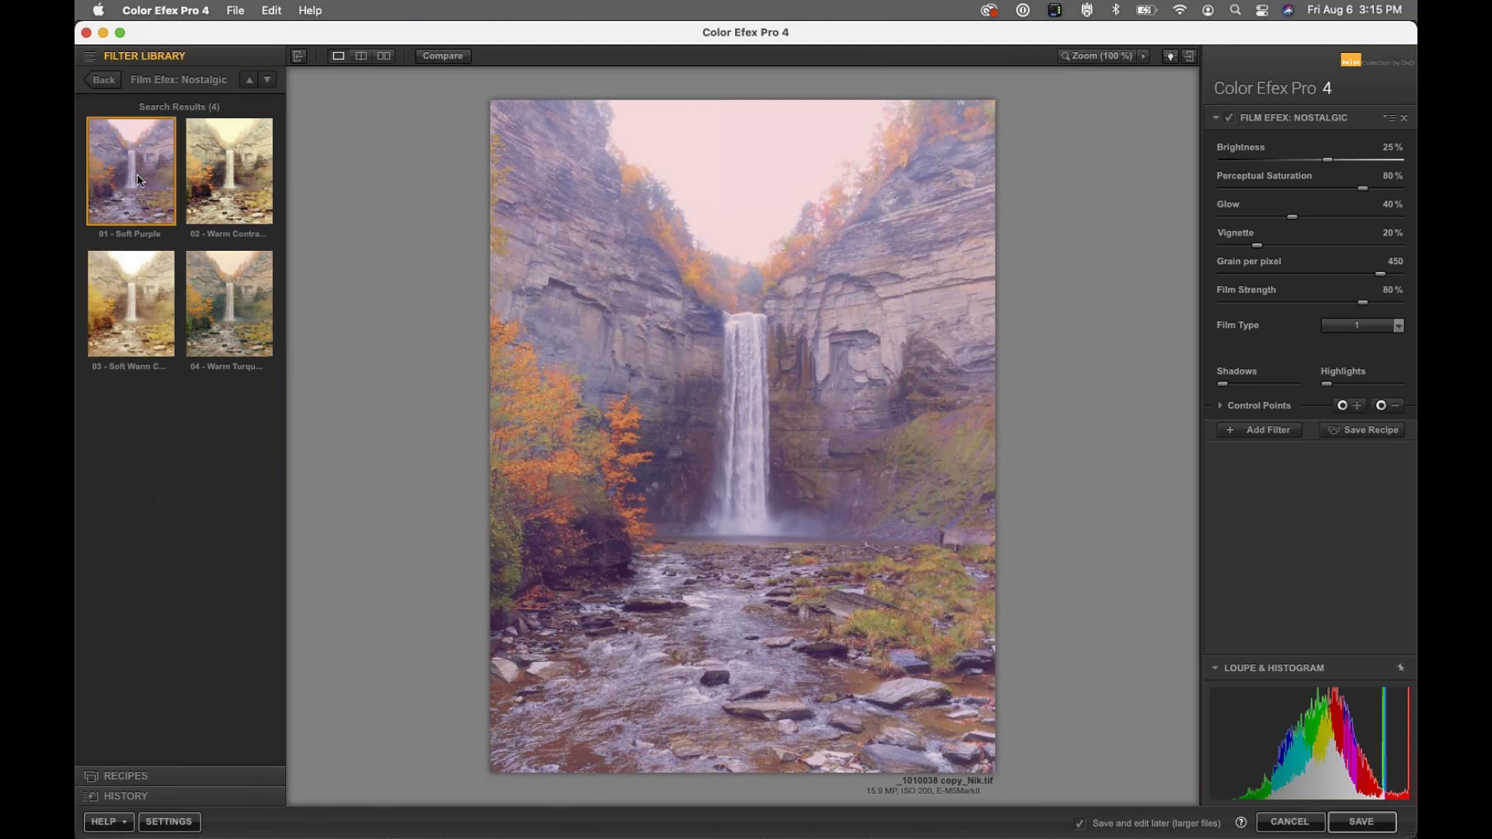
Try Nostalgic presets 02 and 03, settle on 04 - Warm Turquoise, and return to the filter list
{"action": "left_click", "coordinate": [236, 180]}
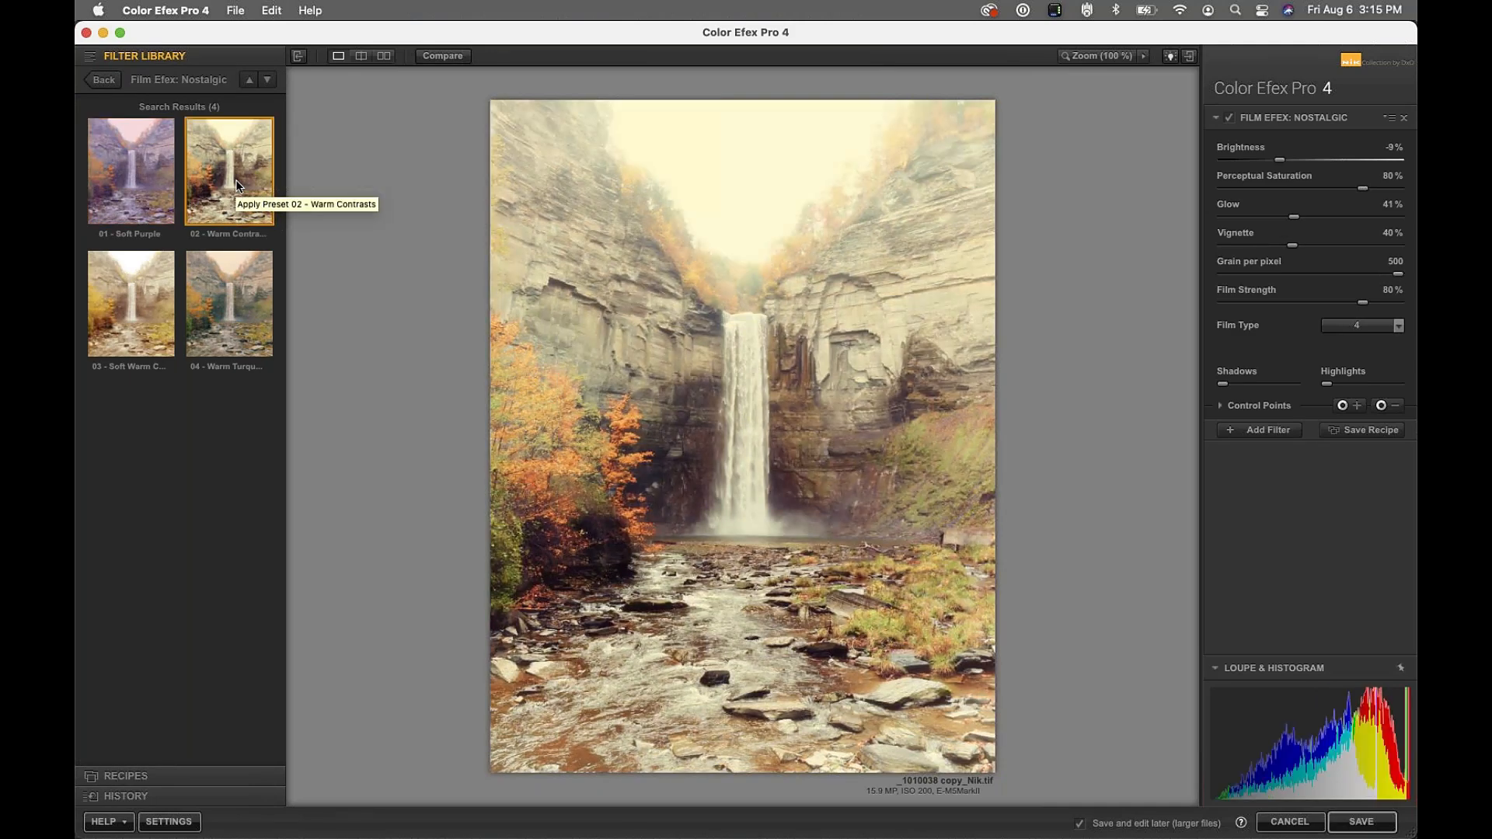
{"action": "left_click", "coordinate": [144, 296]}
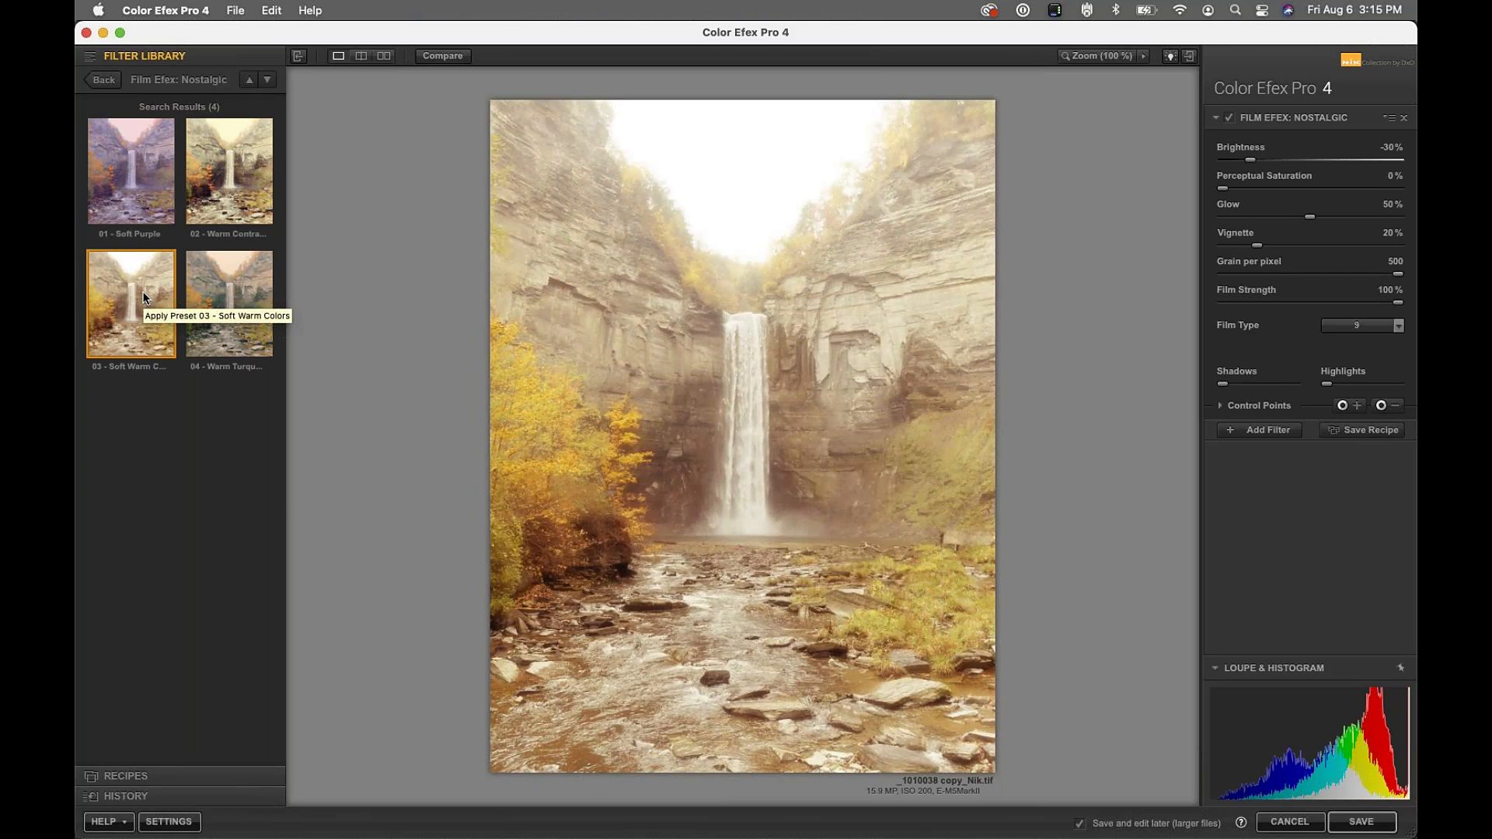
{"action": "left_click", "coordinate": [223, 303]}
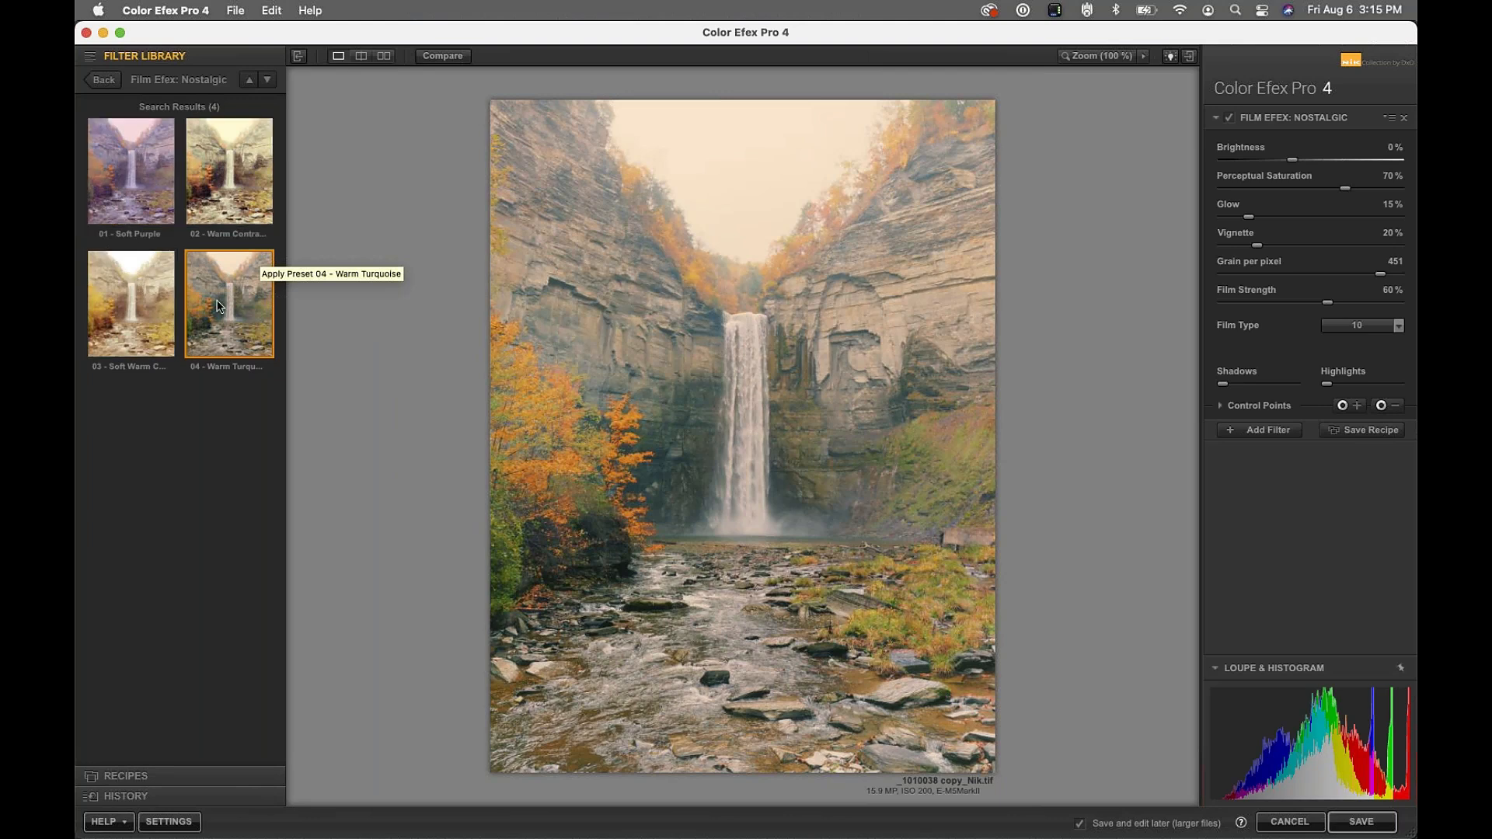
{"action": "left_click", "coordinate": [106, 81]}
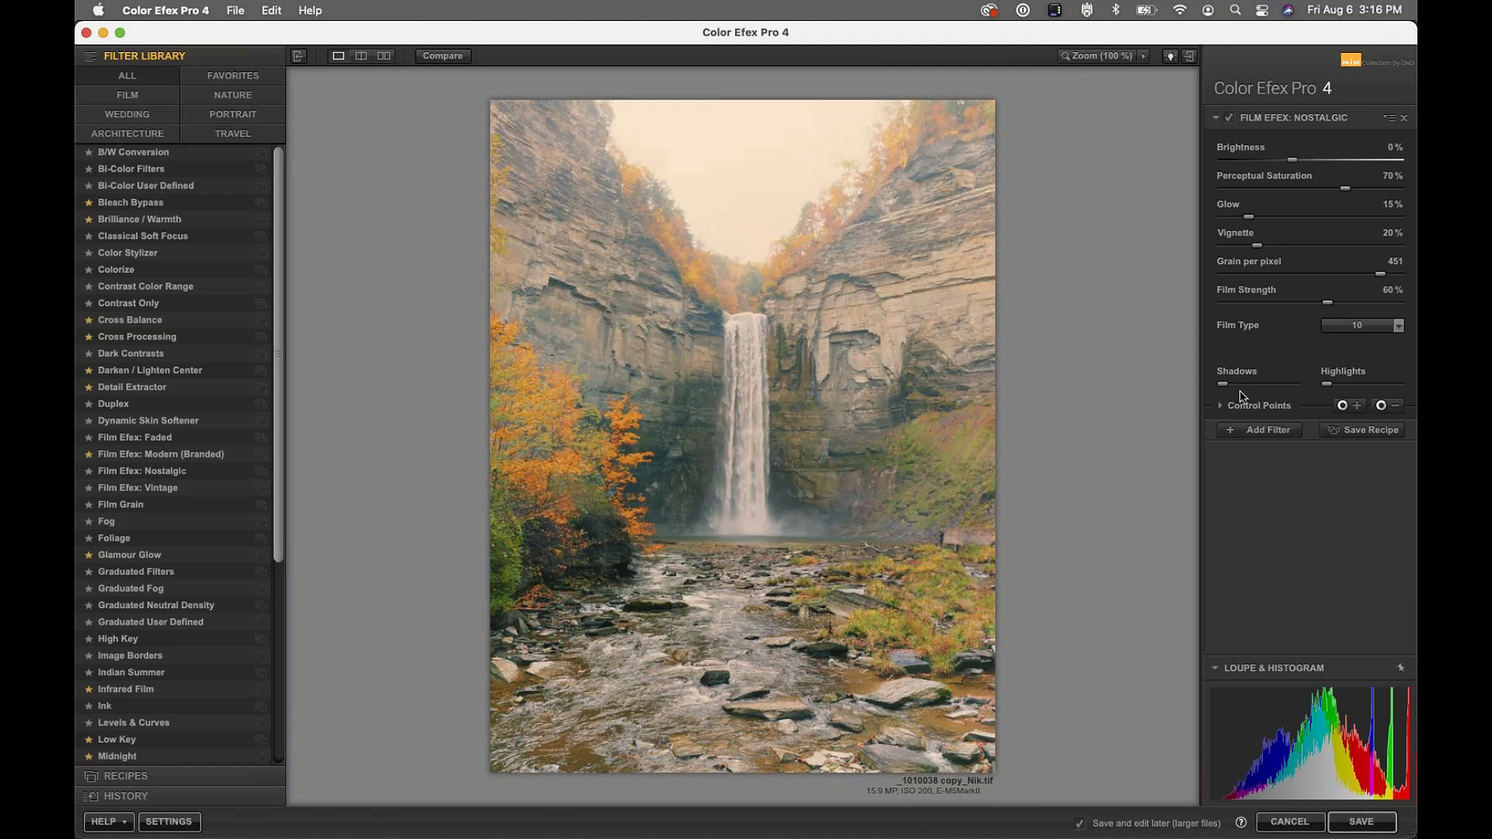
Try Nostalgic film type 1, then settle on film type 2 for cooler, bluer tones
{"action": "left_click", "coordinate": [1378, 330]}
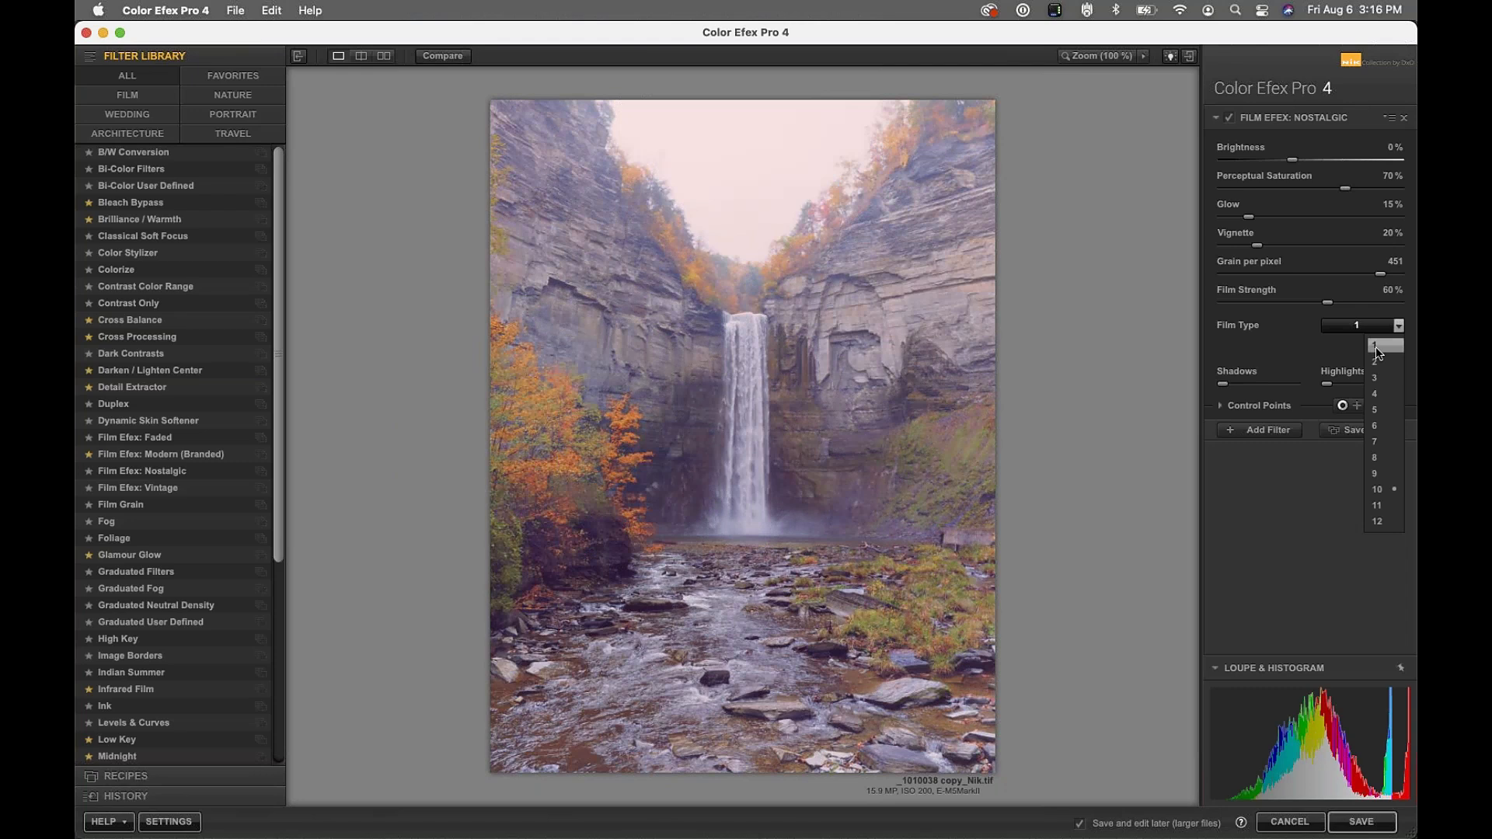
{"action": "left_click", "coordinate": [1376, 346]}
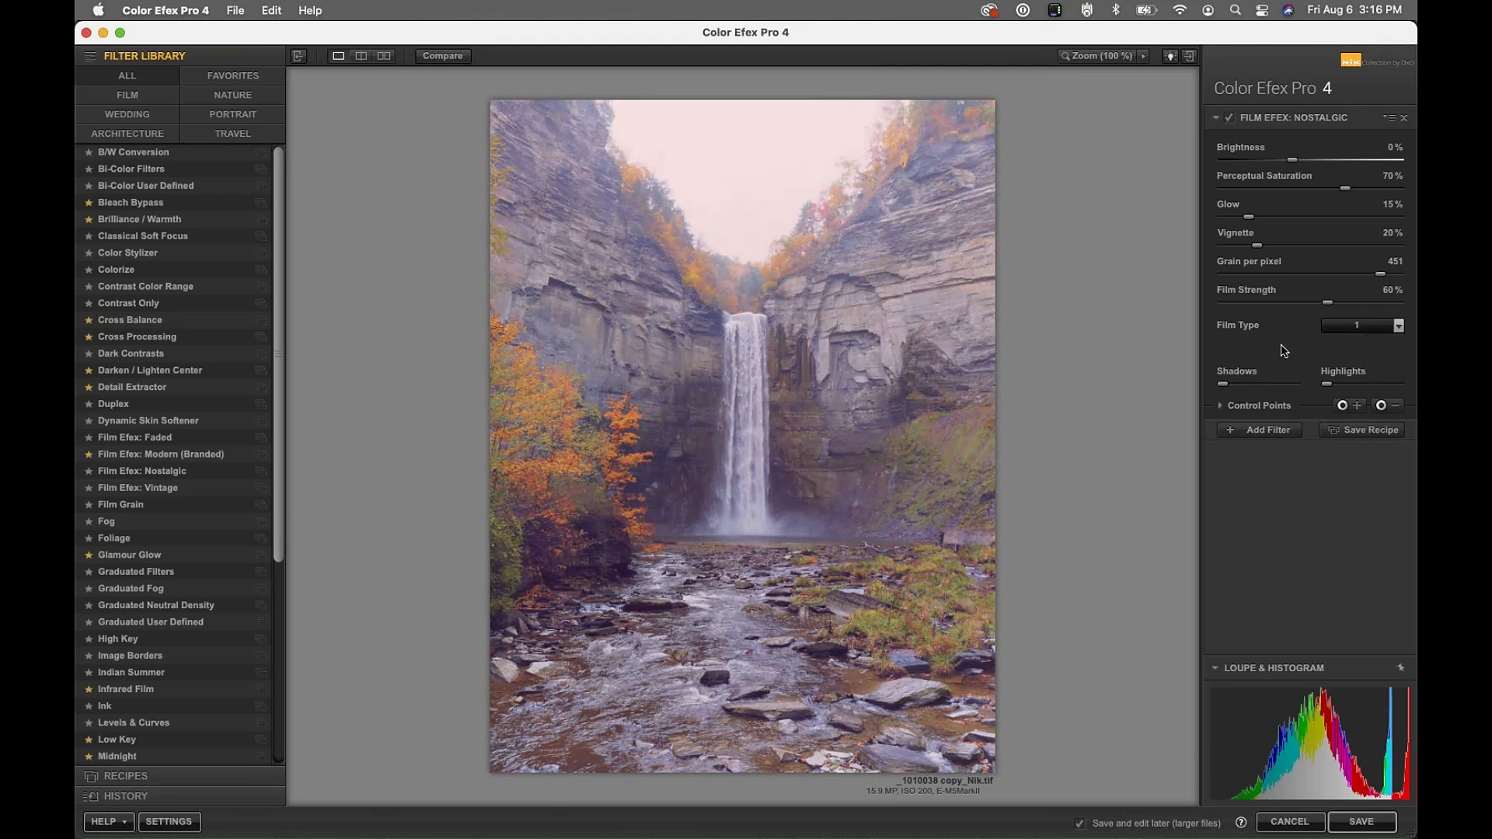
{"action": "left_click", "coordinate": [1355, 326]}
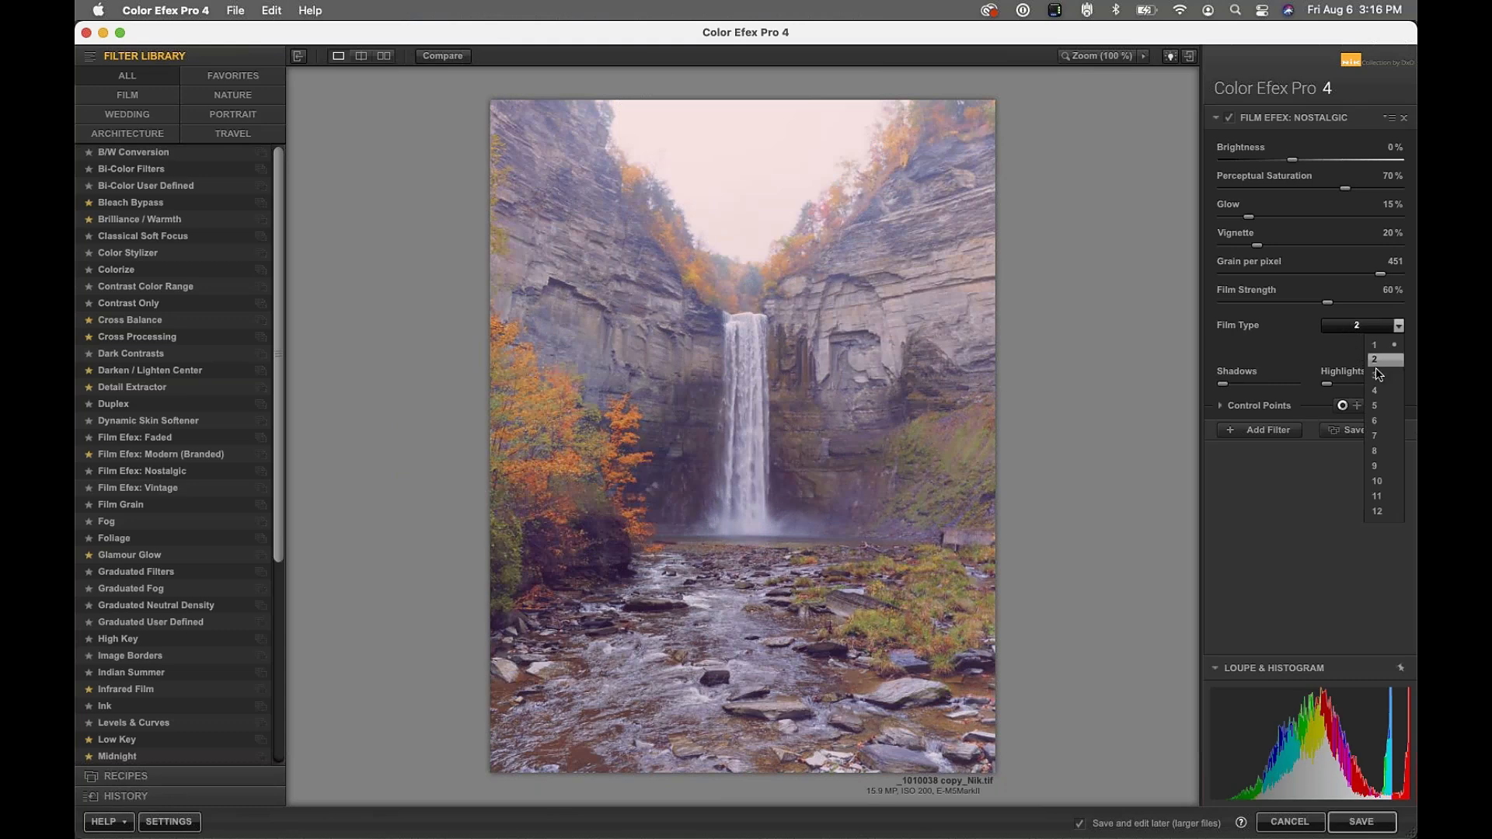
{"action": "left_click", "coordinate": [1374, 357]}
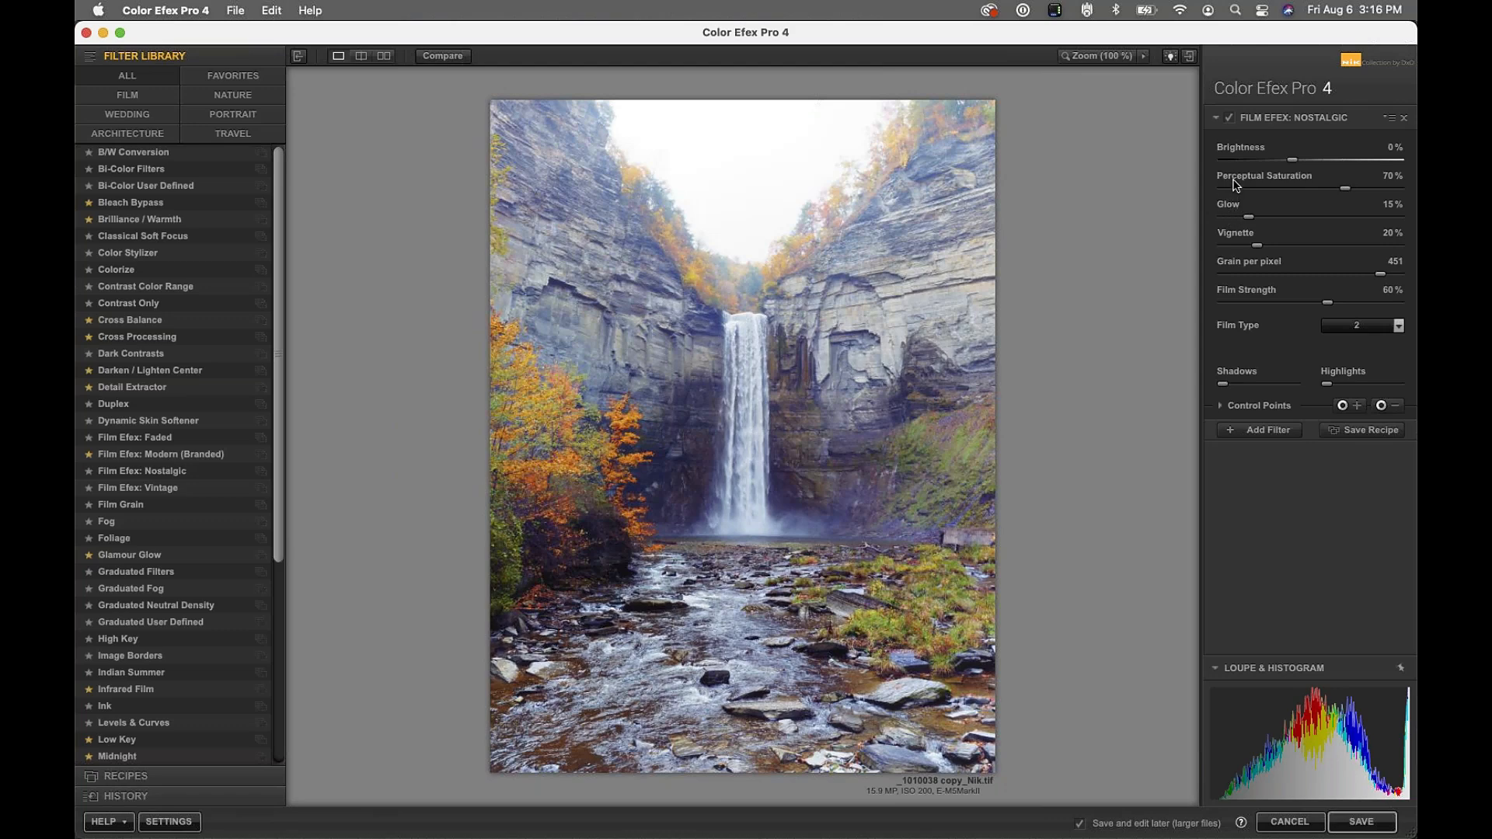
Sweep Nostalgic's Perceptual Saturation through lower values before leaving it at 100%
{"action": "left_click_drag", "start_coordinate": [1343, 188], "coordinate": [1195, 209]}
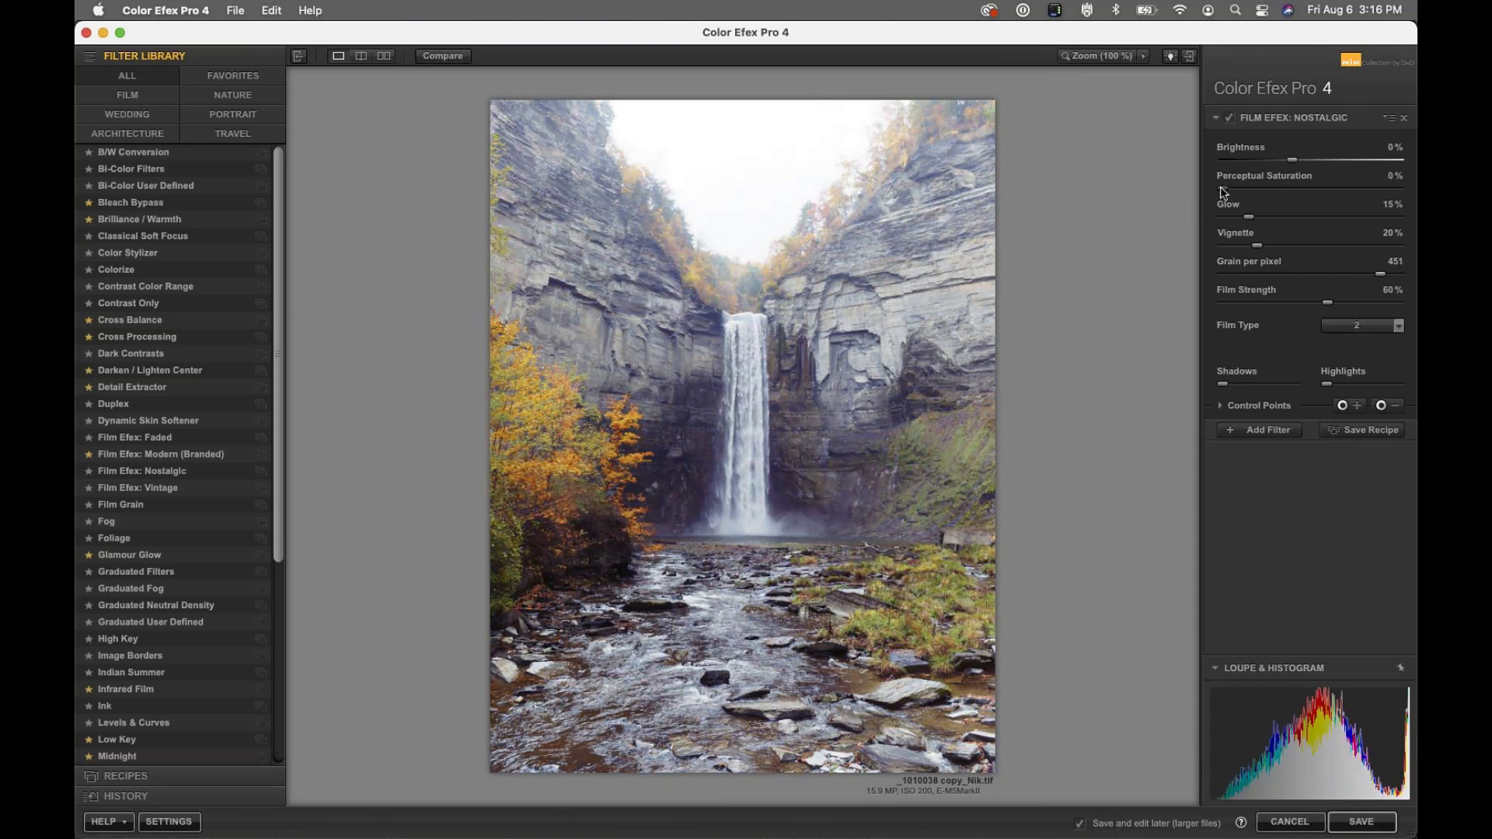
{"action": "left_click_drag", "start_coordinate": [1221, 192], "coordinate": [1293, 185]}
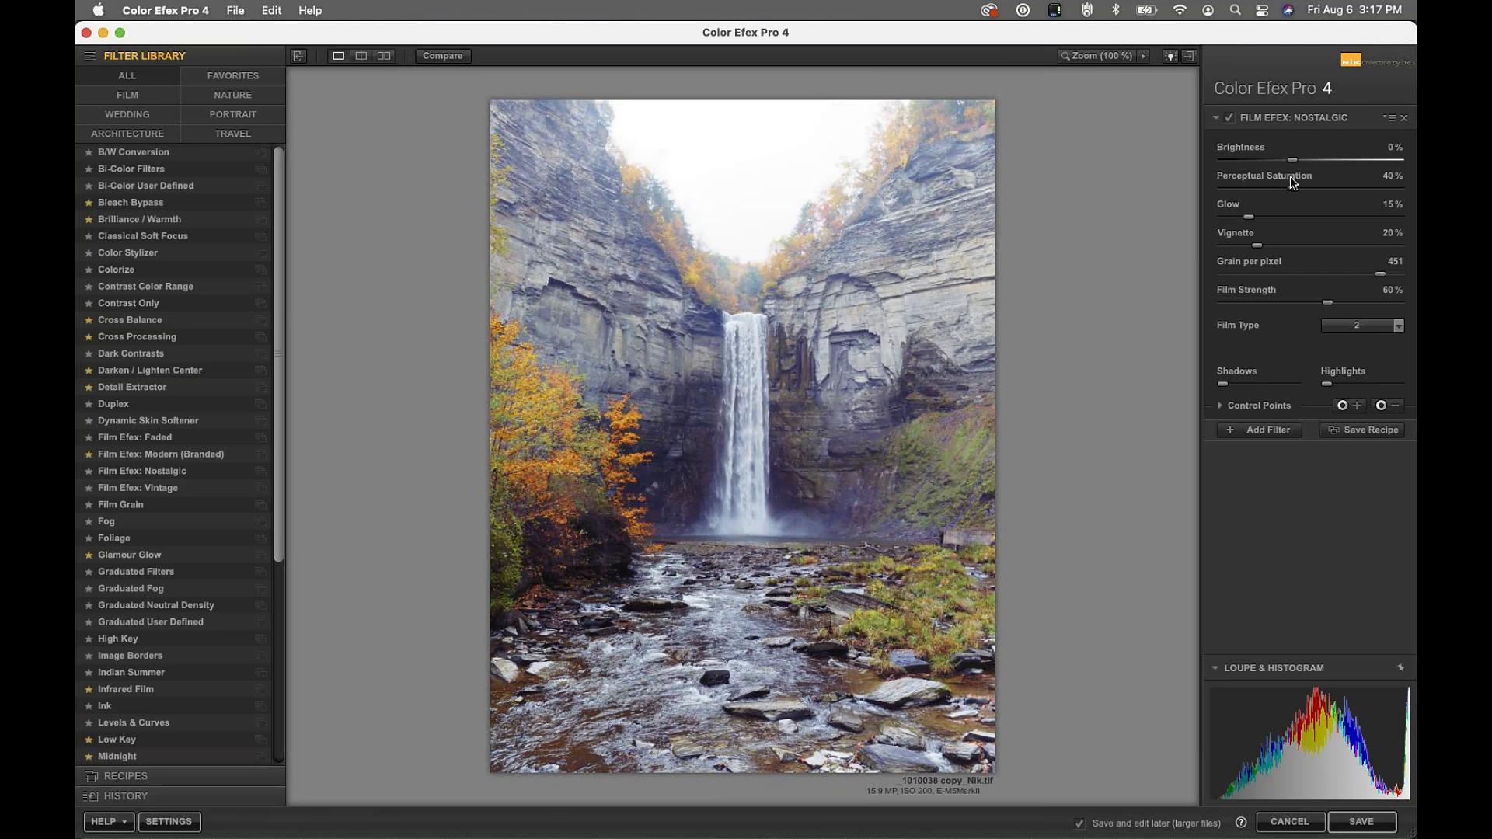
{"action": "left_click_drag", "start_coordinate": [1293, 184], "coordinate": [1169, 206]}
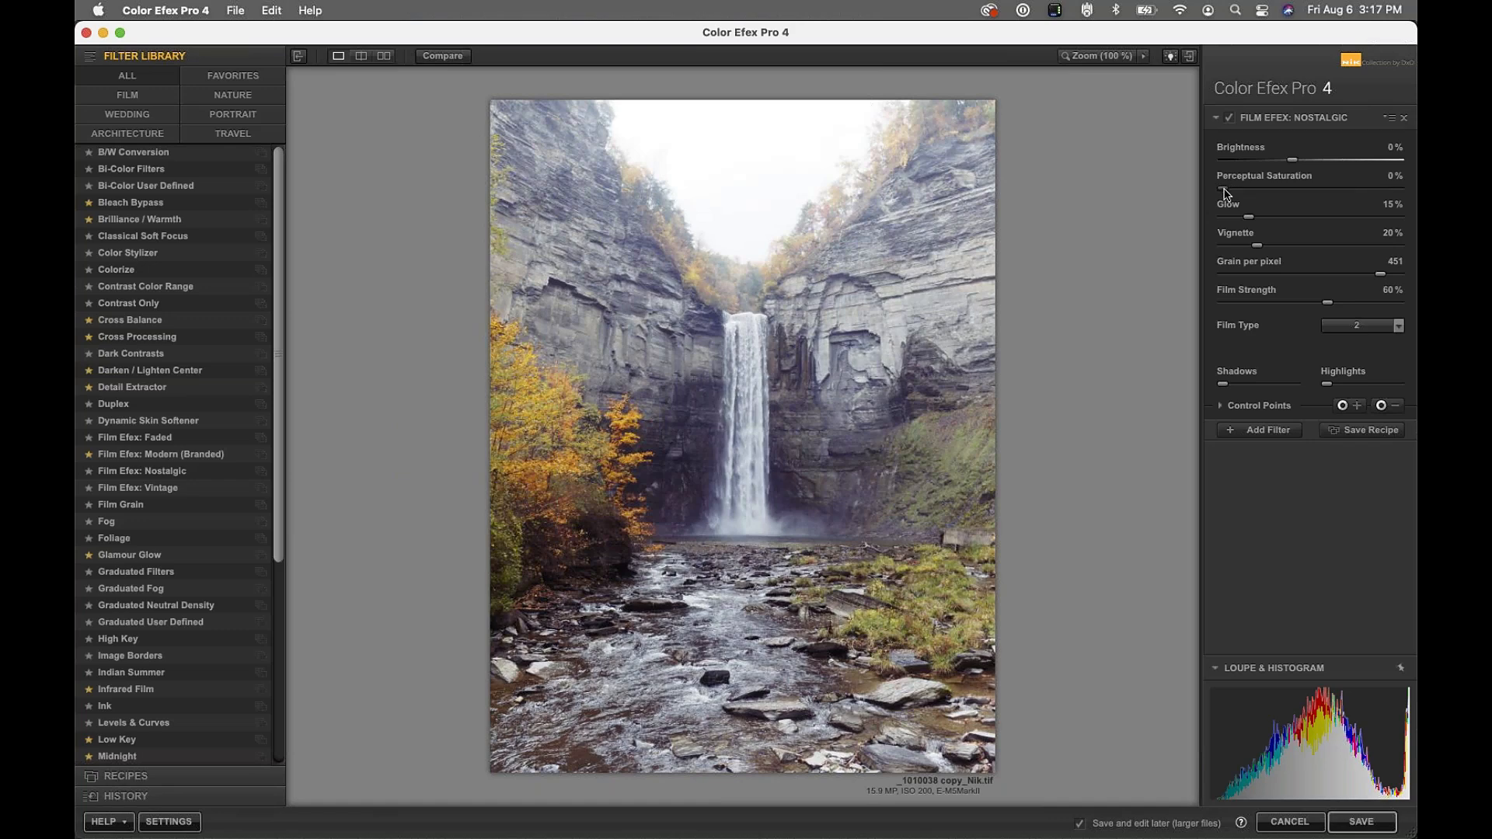
{"action": "left_click_drag", "start_coordinate": [1226, 193], "coordinate": [1278, 192]}
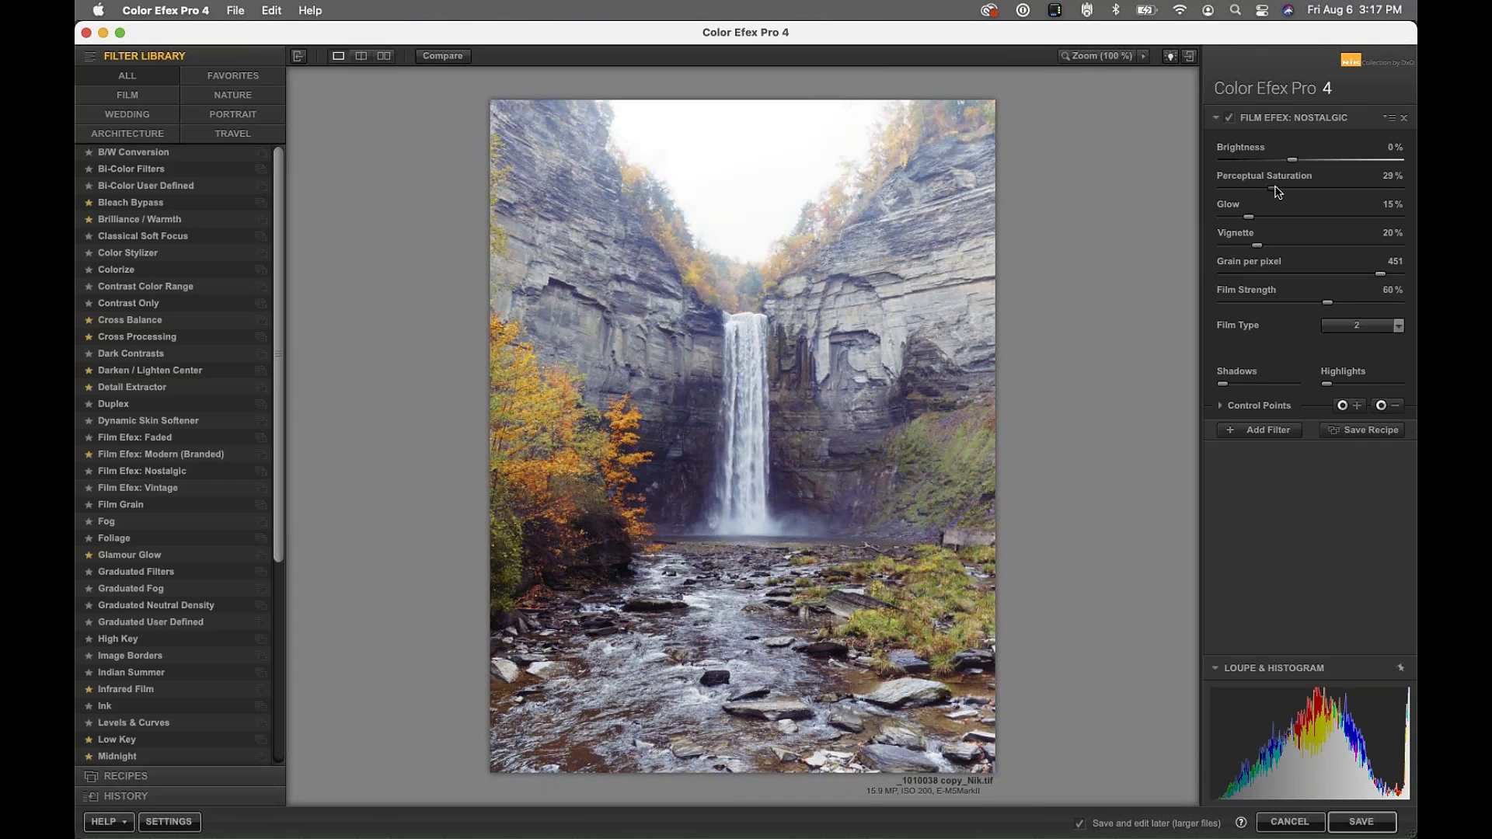
{"action": "left_click_drag", "start_coordinate": [1279, 192], "coordinate": [1415, 175]}
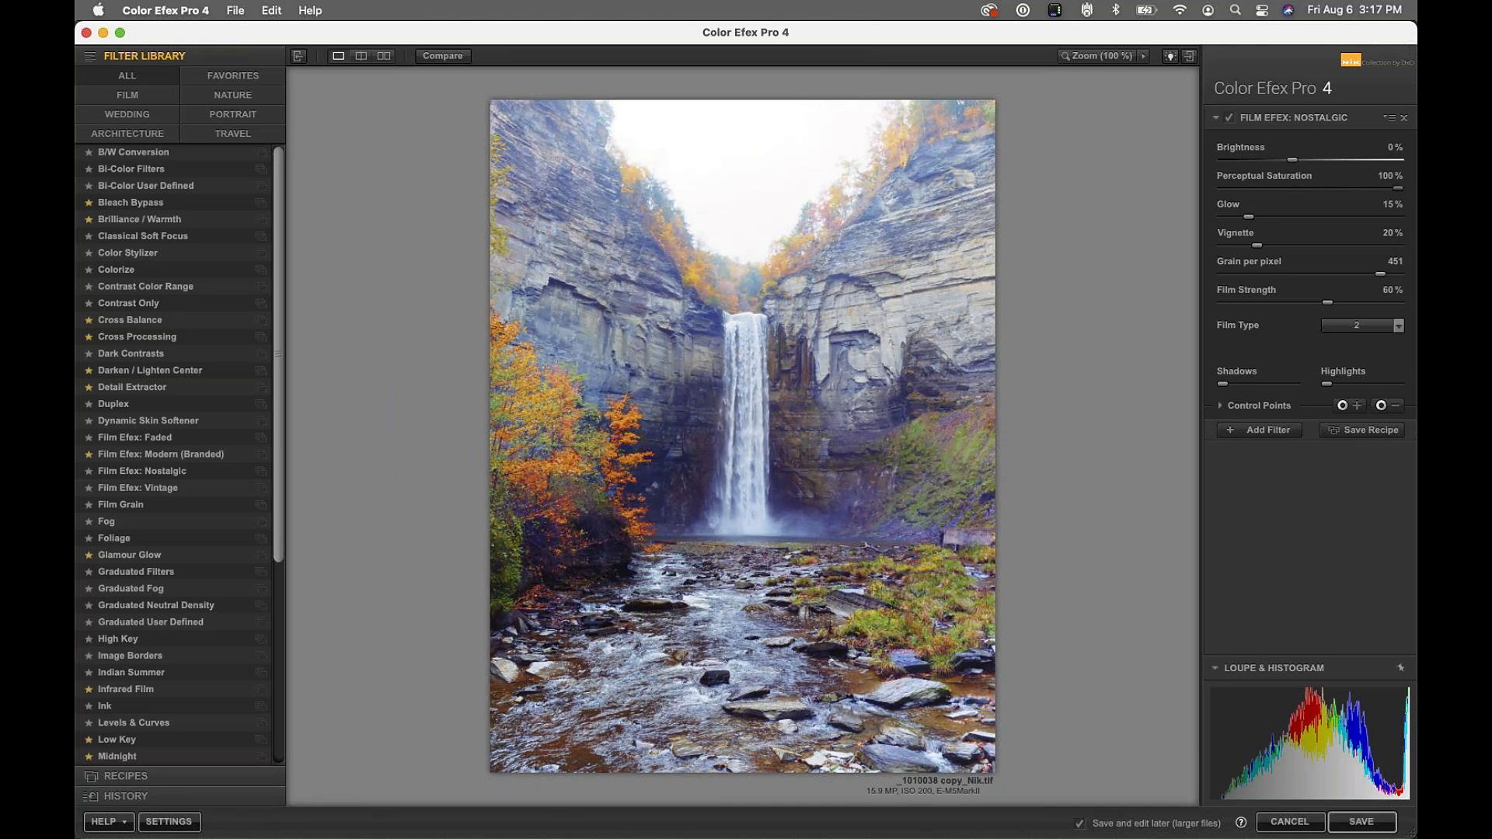
{"action": "mouse_move", "coordinate": [1400, 192]}
{"action": "left_mouse_down"}
{"action": "mouse_move", "coordinate": [1264, 191]}
{"action": "mouse_move", "coordinate": [1402, 192]}
{"action": "left_mouse_up"}
Bring Nostalgic's Perceptual Saturation down to 19% and lower Glow to 64%
{"action": "left_click_drag", "start_coordinate": [1404, 192], "coordinate": [1310, 198]}
{"action": "left_click_drag", "start_coordinate": [1310, 194], "coordinate": [1358, 208]}
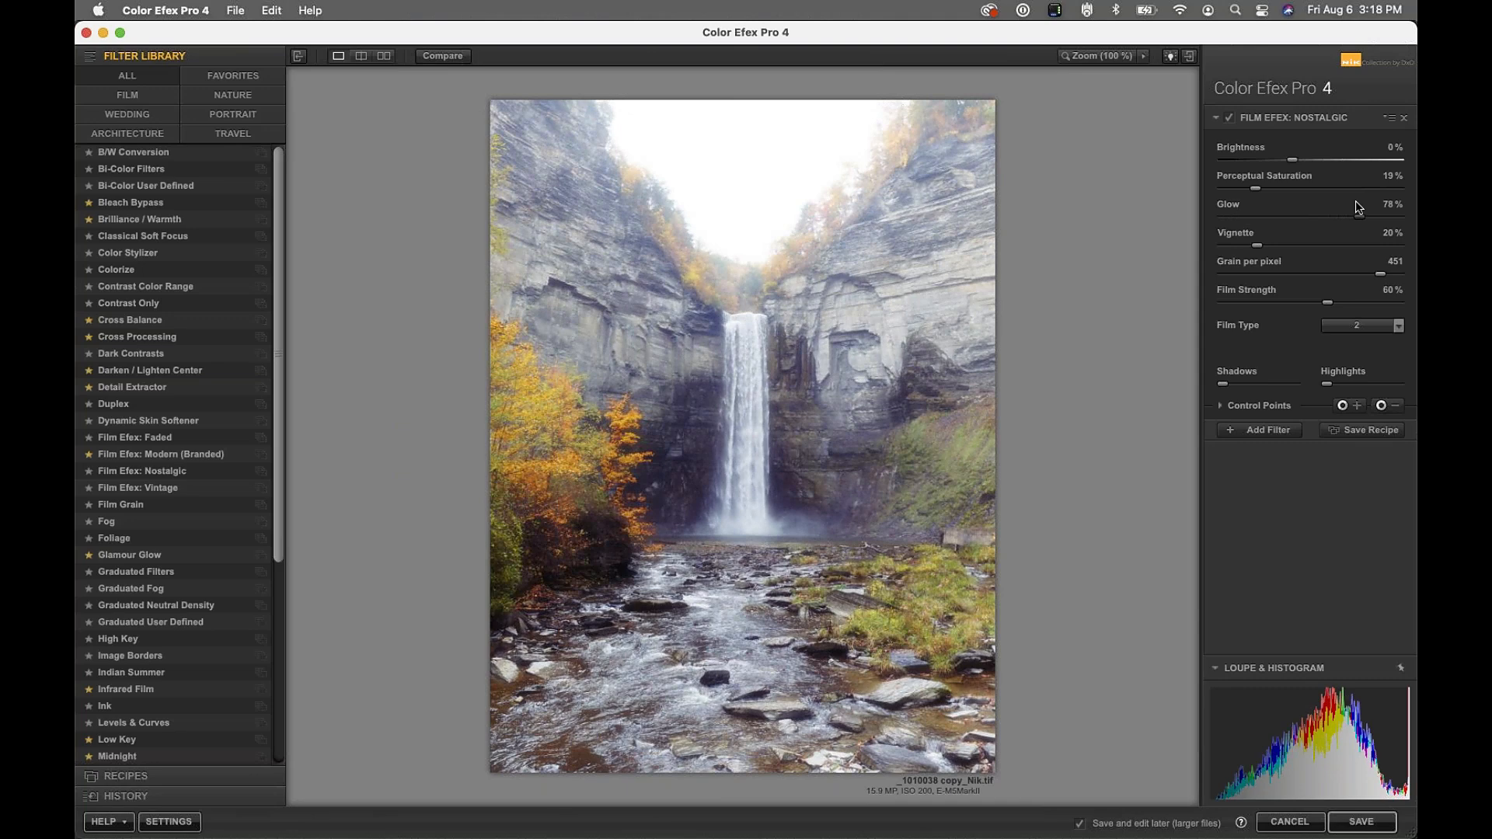
{"action": "mouse_move", "coordinate": [1359, 207]}
{"action": "left_mouse_down"}
{"action": "mouse_move", "coordinate": [1282, 226]}
{"action": "mouse_move", "coordinate": [1362, 231]}
{"action": "mouse_move", "coordinate": [1265, 251]}
{"action": "mouse_move", "coordinate": [1342, 234]}
{"action": "mouse_move", "coordinate": [1353, 223]}
{"action": "mouse_move", "coordinate": [1292, 223]}
{"action": "mouse_move", "coordinate": [1334, 213]}
{"action": "left_mouse_up"}
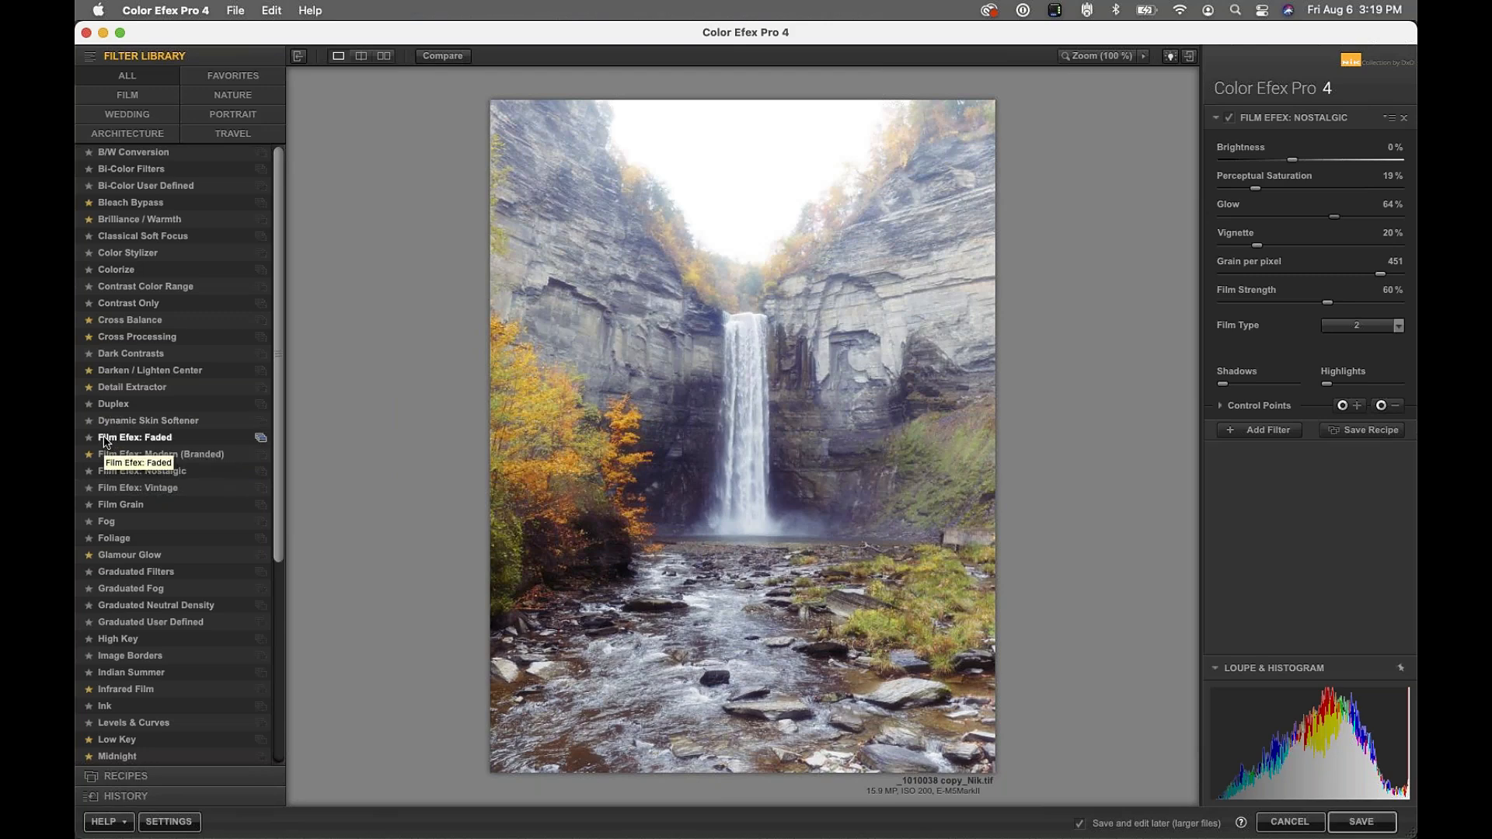
Swap Nostalgic for Film Efex: Faded from the Filter Library list
{"action": "left_click", "coordinate": [104, 440]}
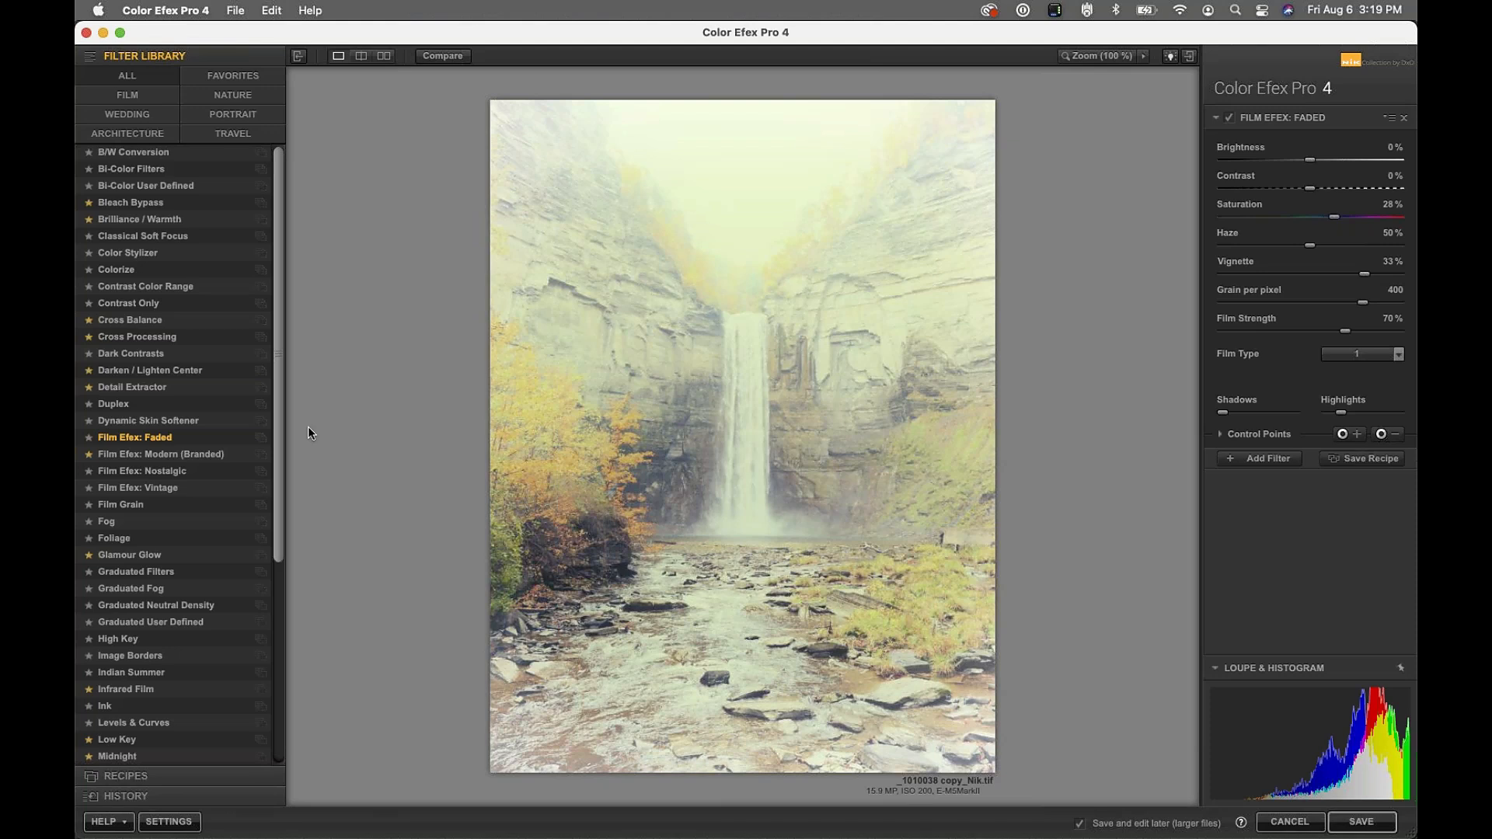
{"action": "left_click", "coordinate": [261, 440]}
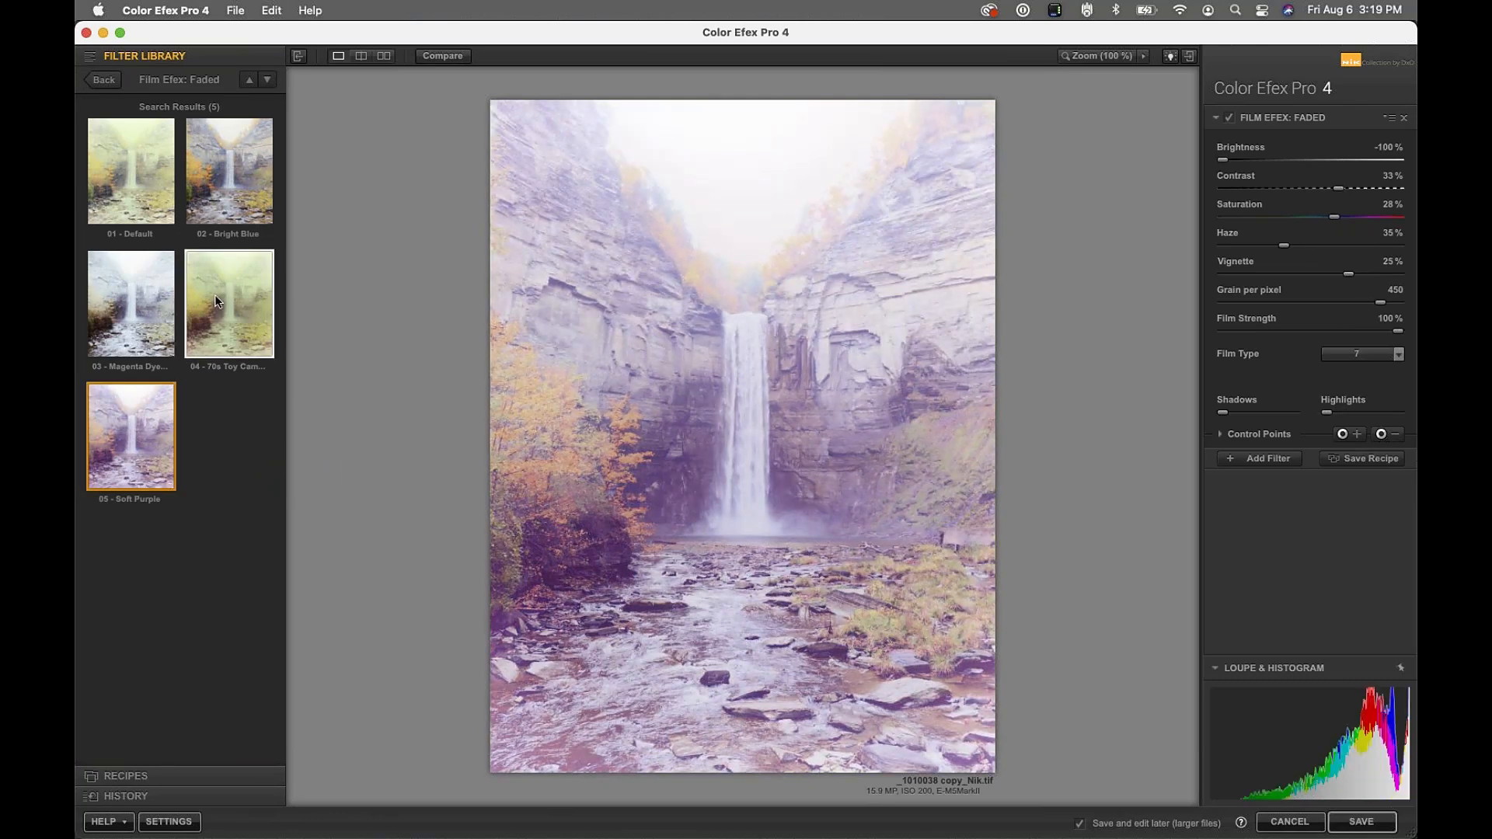
{"action": "left_click", "coordinate": [214, 296]}
{"action": "left_click", "coordinate": [217, 176]}
{"action": "left_click", "coordinate": [146, 171]}
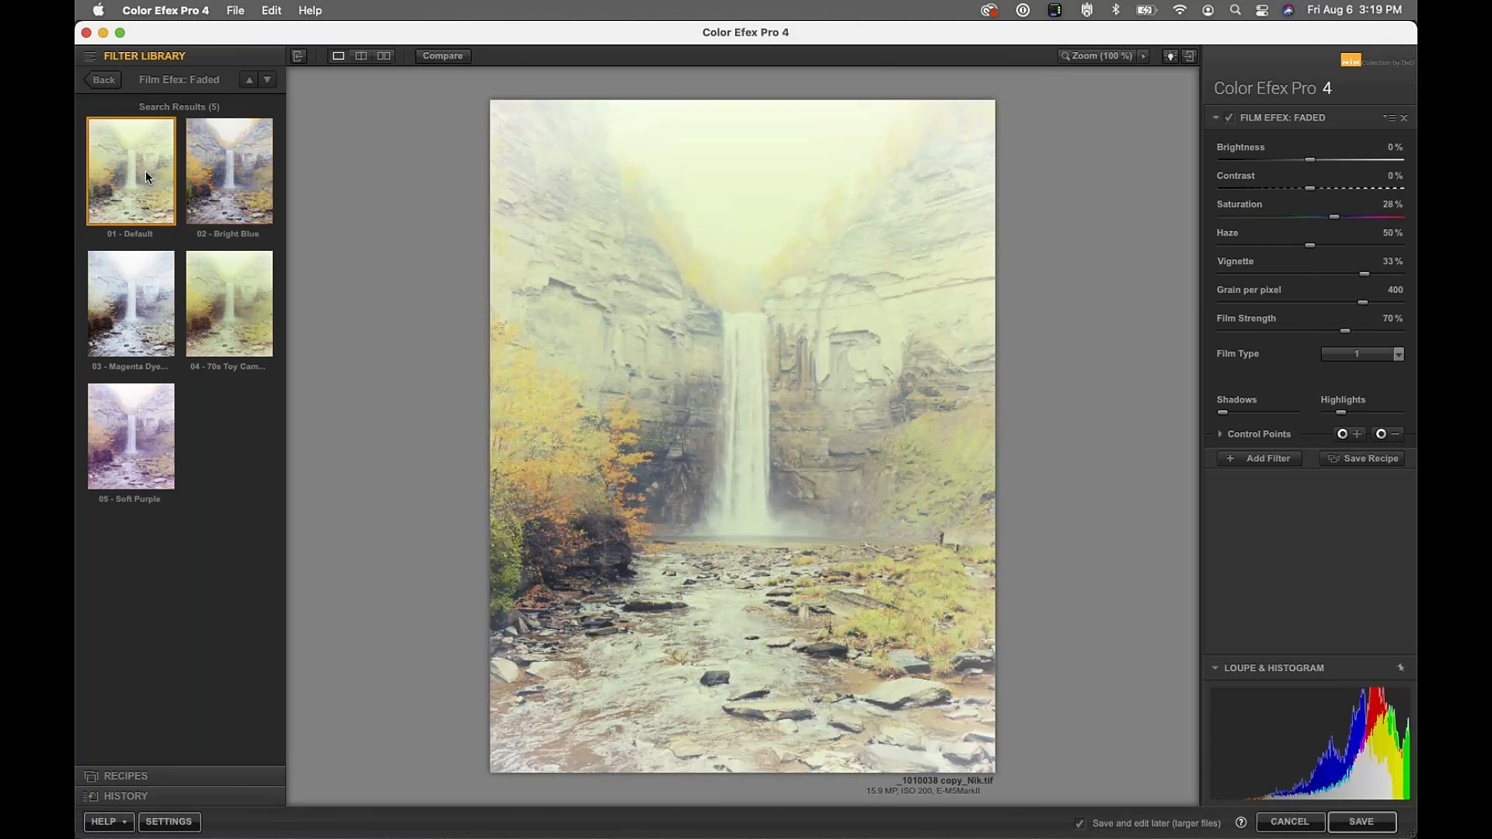
{"action": "left_click", "coordinate": [107, 80]}
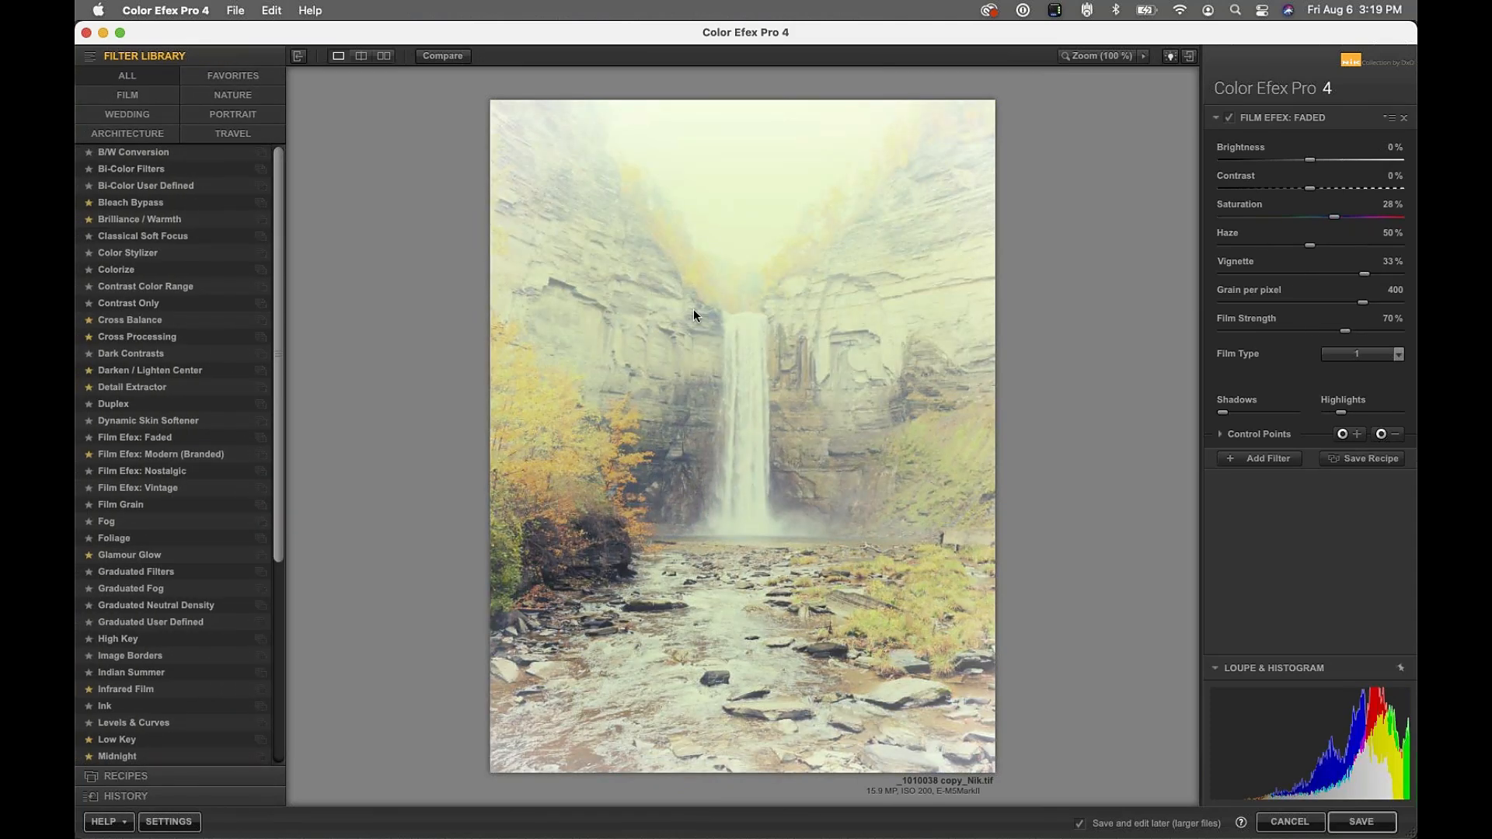
Pull the Faded filter's Highlights down to zero and expand its Control Points section
{"action": "left_click_drag", "start_coordinate": [1340, 413], "coordinate": [1294, 418]}
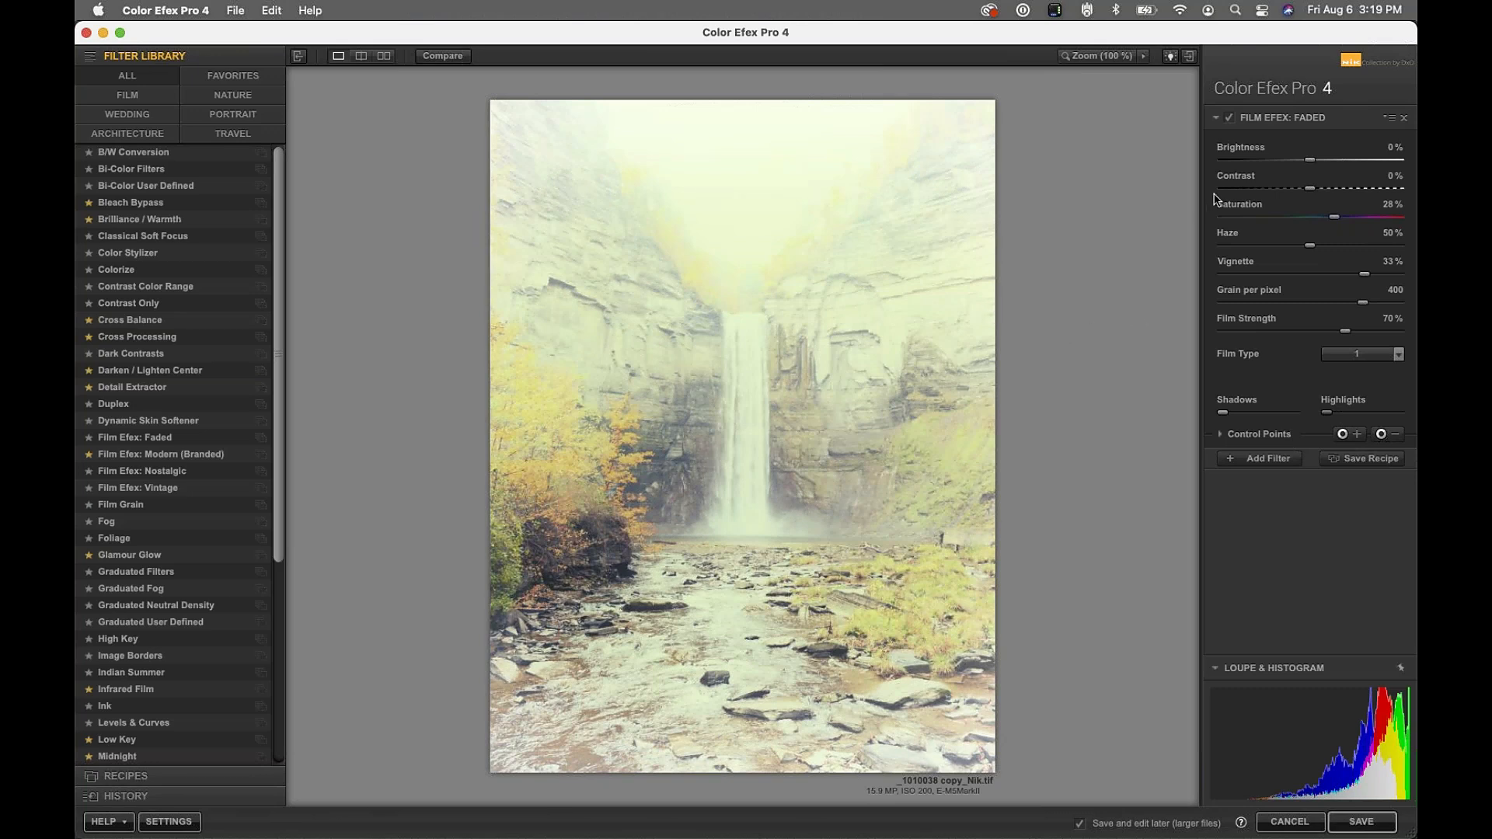
{"action": "left_click", "coordinate": [1255, 439]}
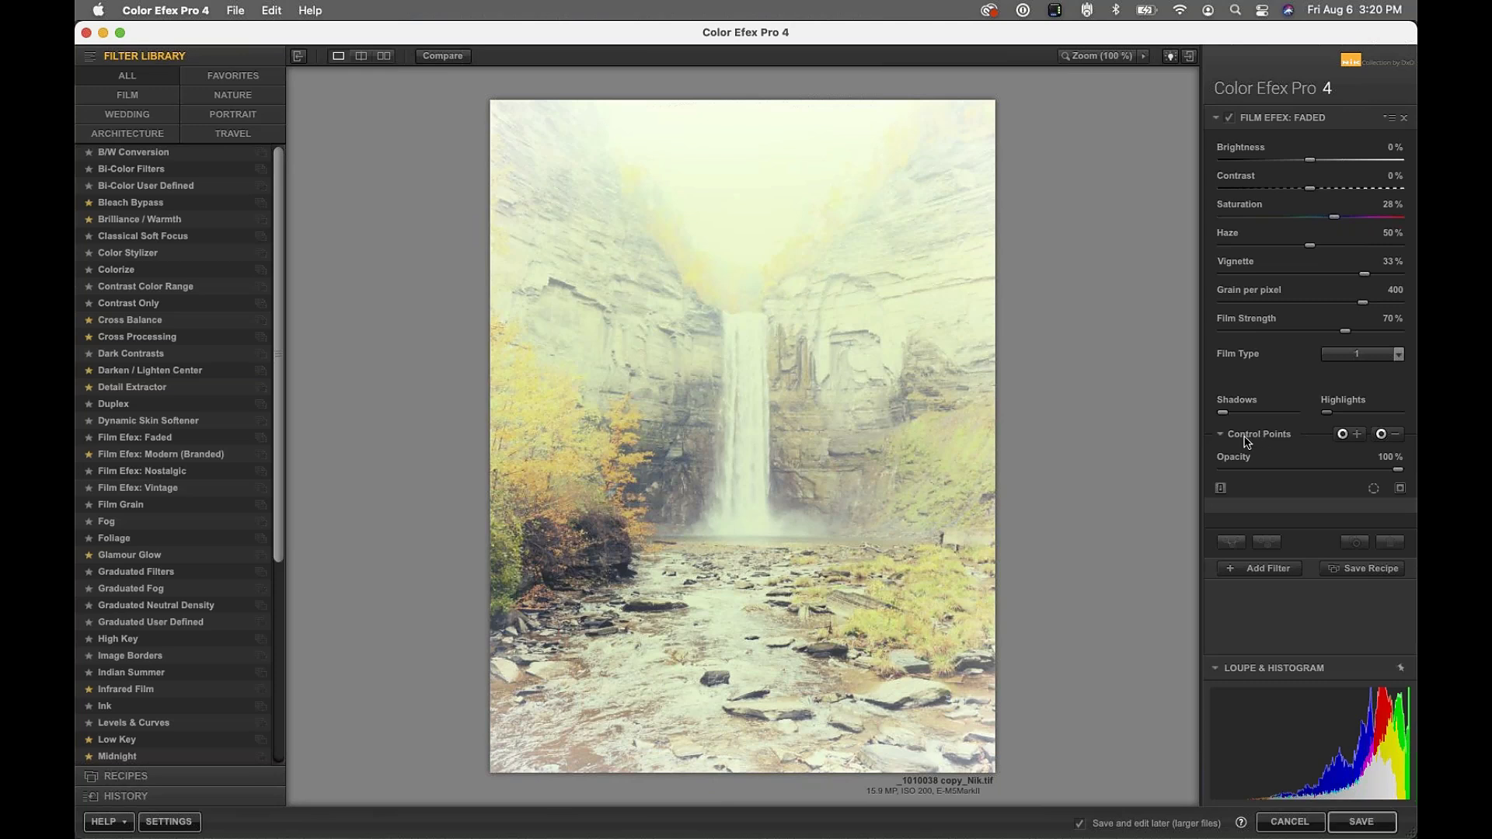
Re-expand the Faded filter's Control Points section and nudge its opacity slightly
{"action": "left_click", "coordinate": [1246, 437]}
{"action": "left_click", "coordinate": [1246, 438]}
{"action": "mouse_move", "coordinate": [1398, 471]}
{"action": "left_mouse_down"}
{"action": "mouse_move", "coordinate": [1234, 467]}
{"action": "mouse_move", "coordinate": [1415, 462]}
{"action": "left_mouse_up"}
Set the Faded filter to film type 7 with grain per pixel at 500
{"action": "left_click", "coordinate": [1373, 353]}
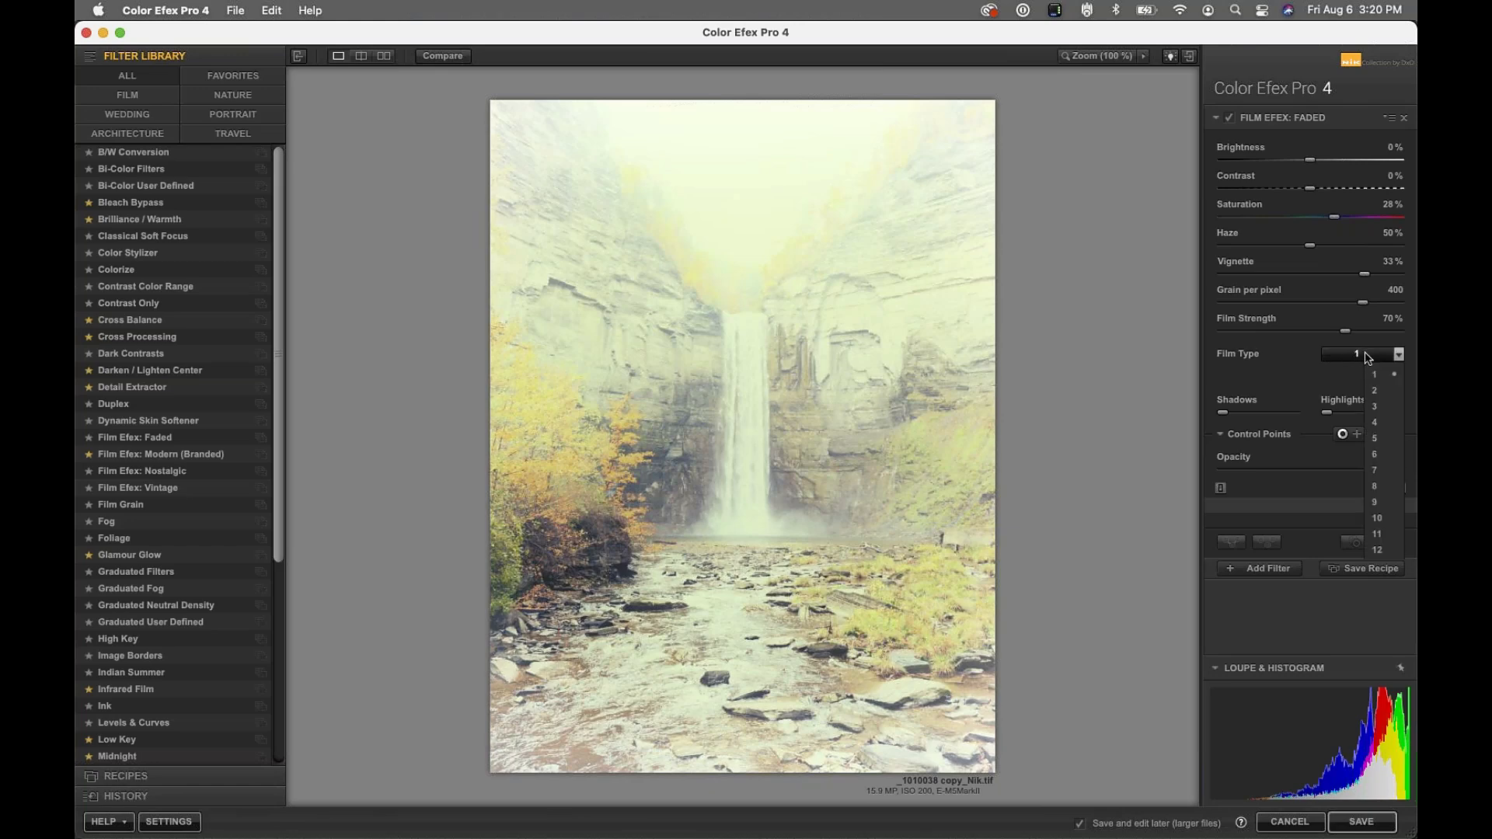
{"action": "left_click", "coordinate": [1376, 470]}
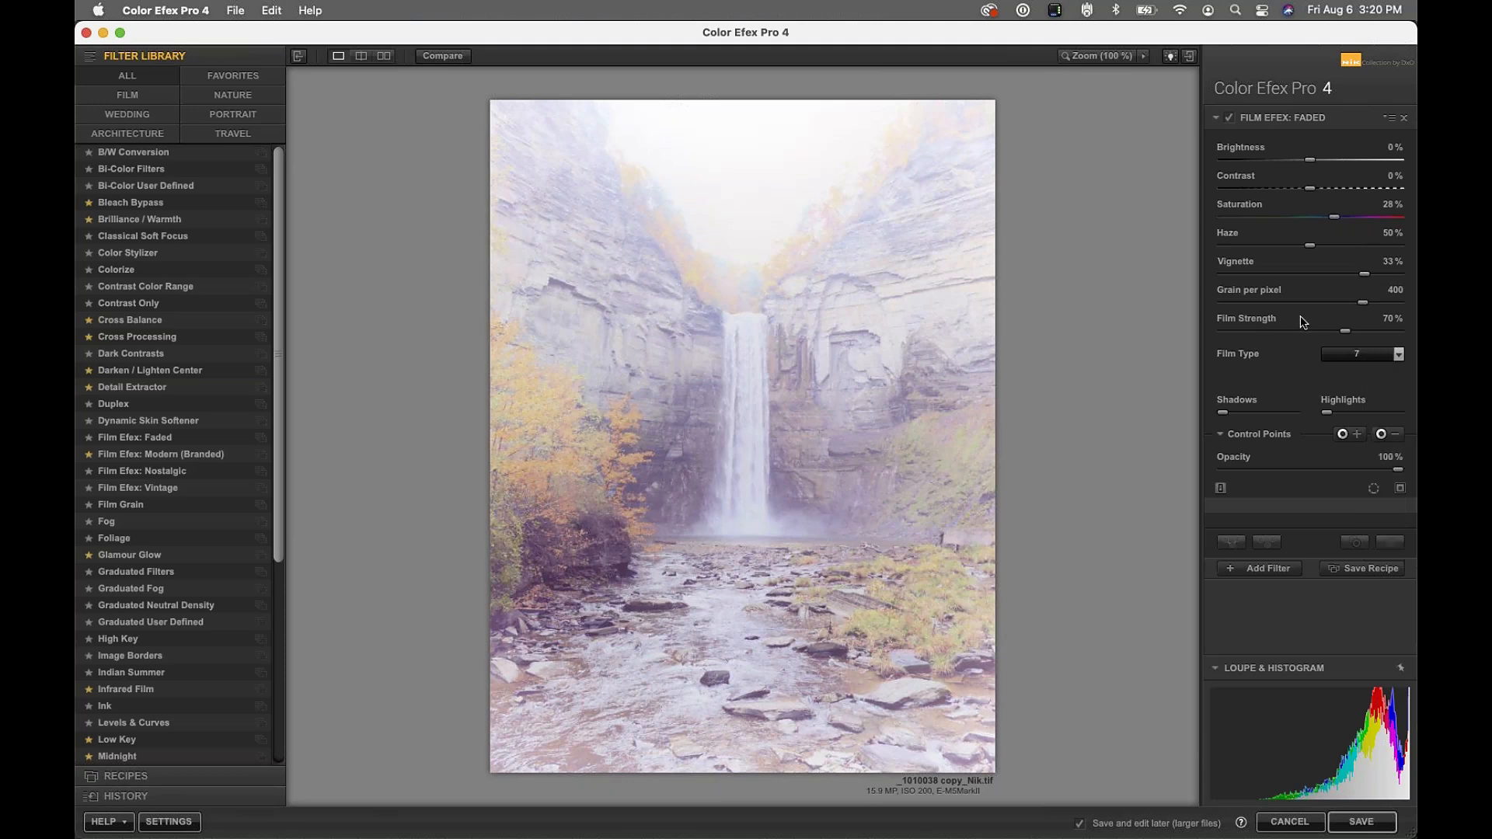
{"action": "left_click_drag", "start_coordinate": [1364, 303], "coordinate": [1229, 241]}
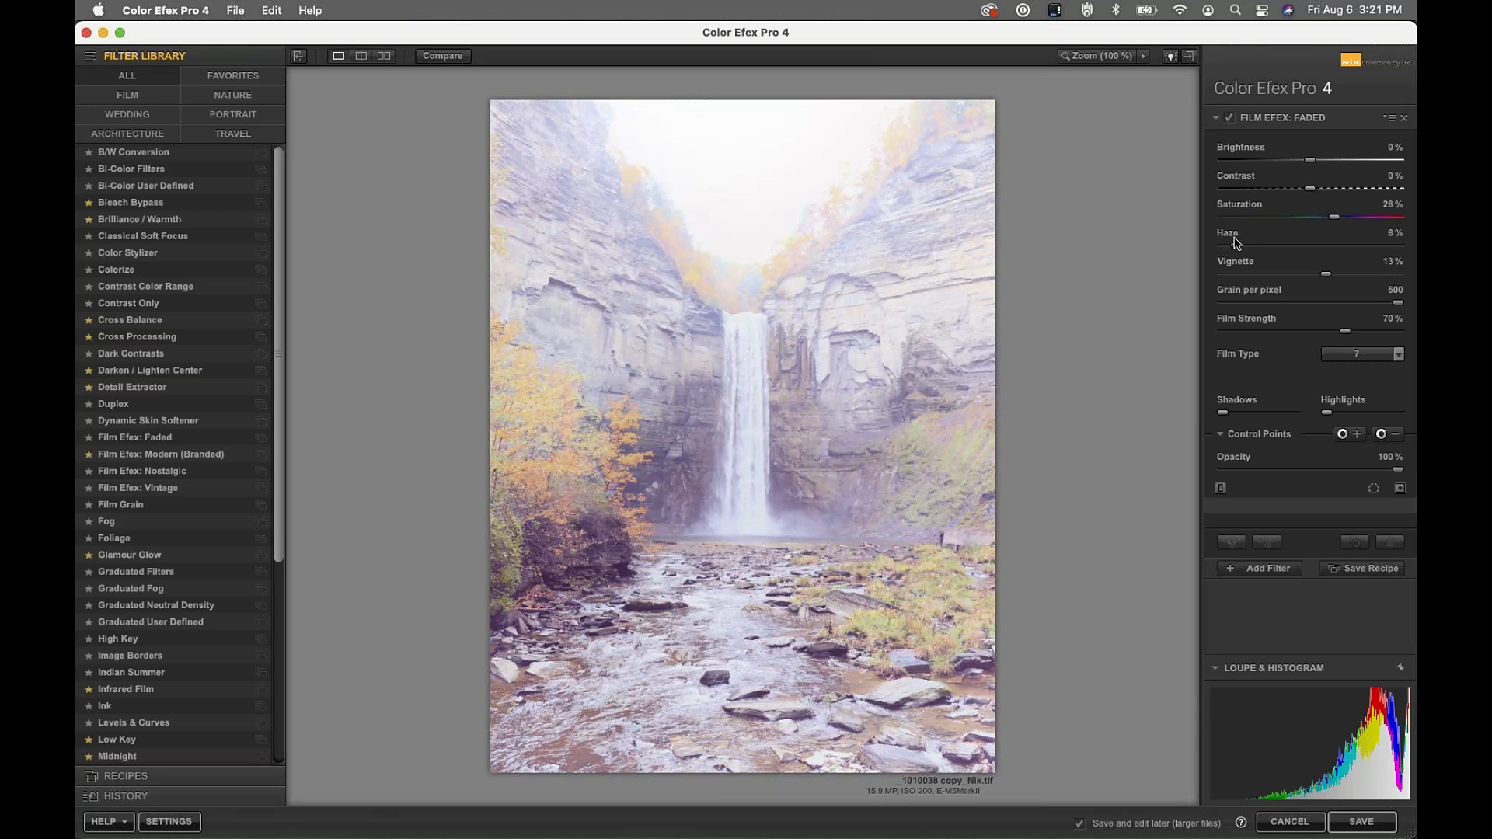
Set Faded to 54% saturation, -37% contrast, 6% haze, -18% brightness and 62% opacity
{"action": "mouse_move", "coordinate": [1333, 217]}
{"action": "left_mouse_down"}
{"action": "mouse_move", "coordinate": [1309, 220]}
{"action": "mouse_move", "coordinate": [1359, 215]}
{"action": "left_mouse_up"}
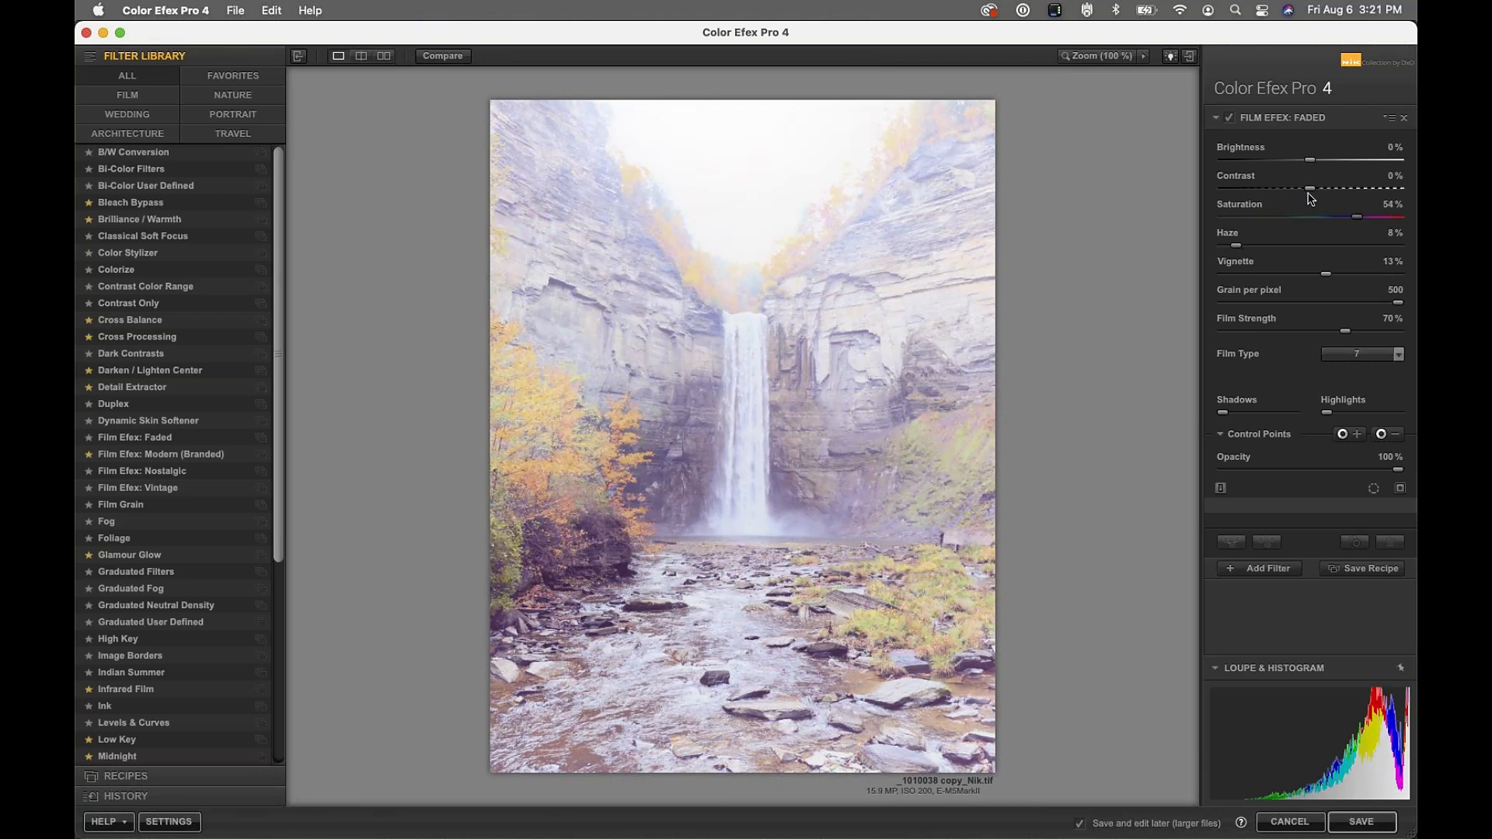
{"action": "left_click_drag", "start_coordinate": [1309, 188], "coordinate": [1276, 189]}
{"action": "left_click_drag", "start_coordinate": [1233, 246], "coordinate": [1228, 247]}
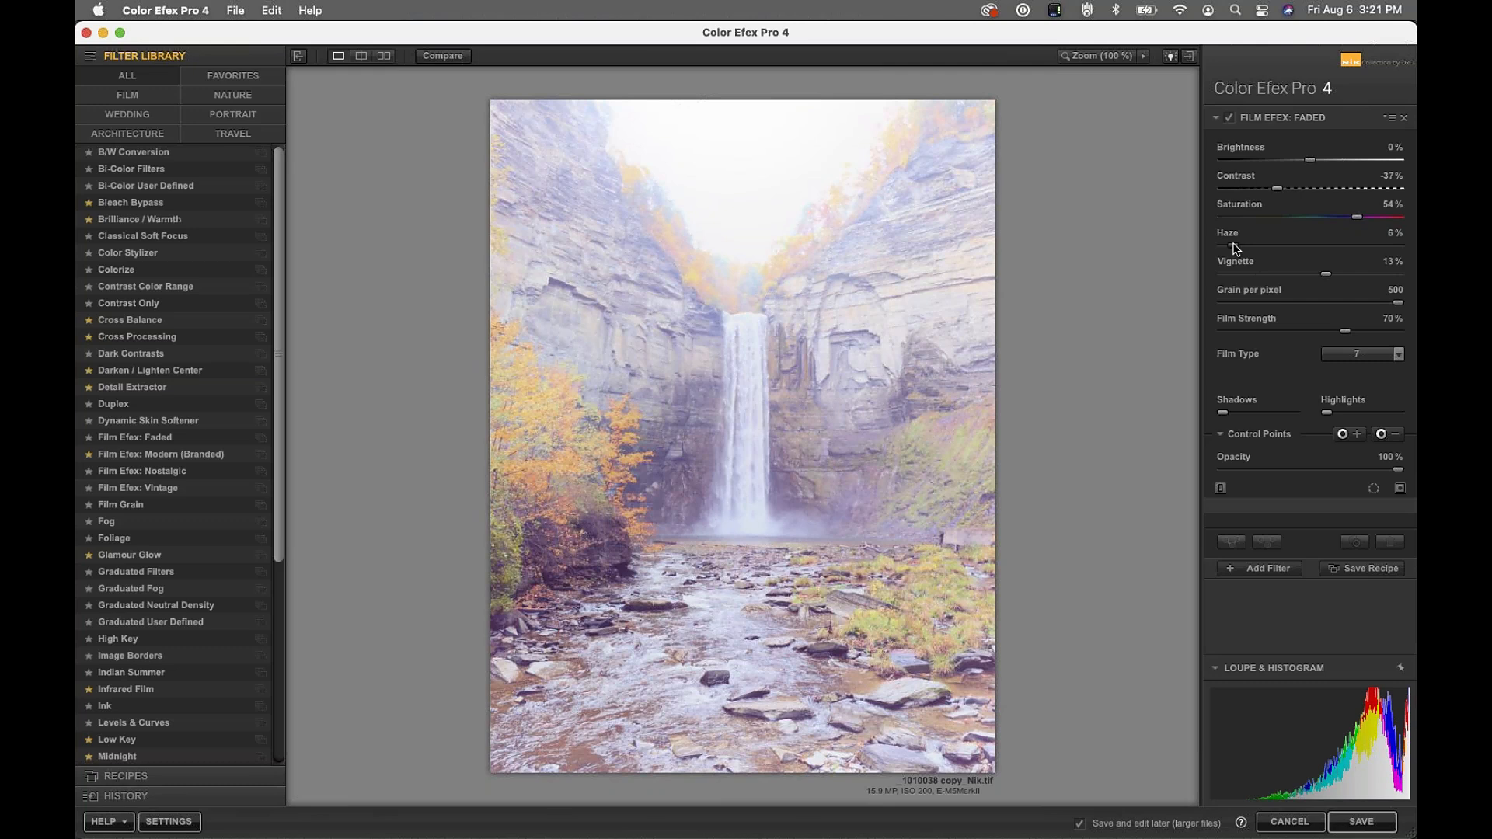
{"action": "left_click_drag", "start_coordinate": [1310, 160], "coordinate": [1298, 166]}
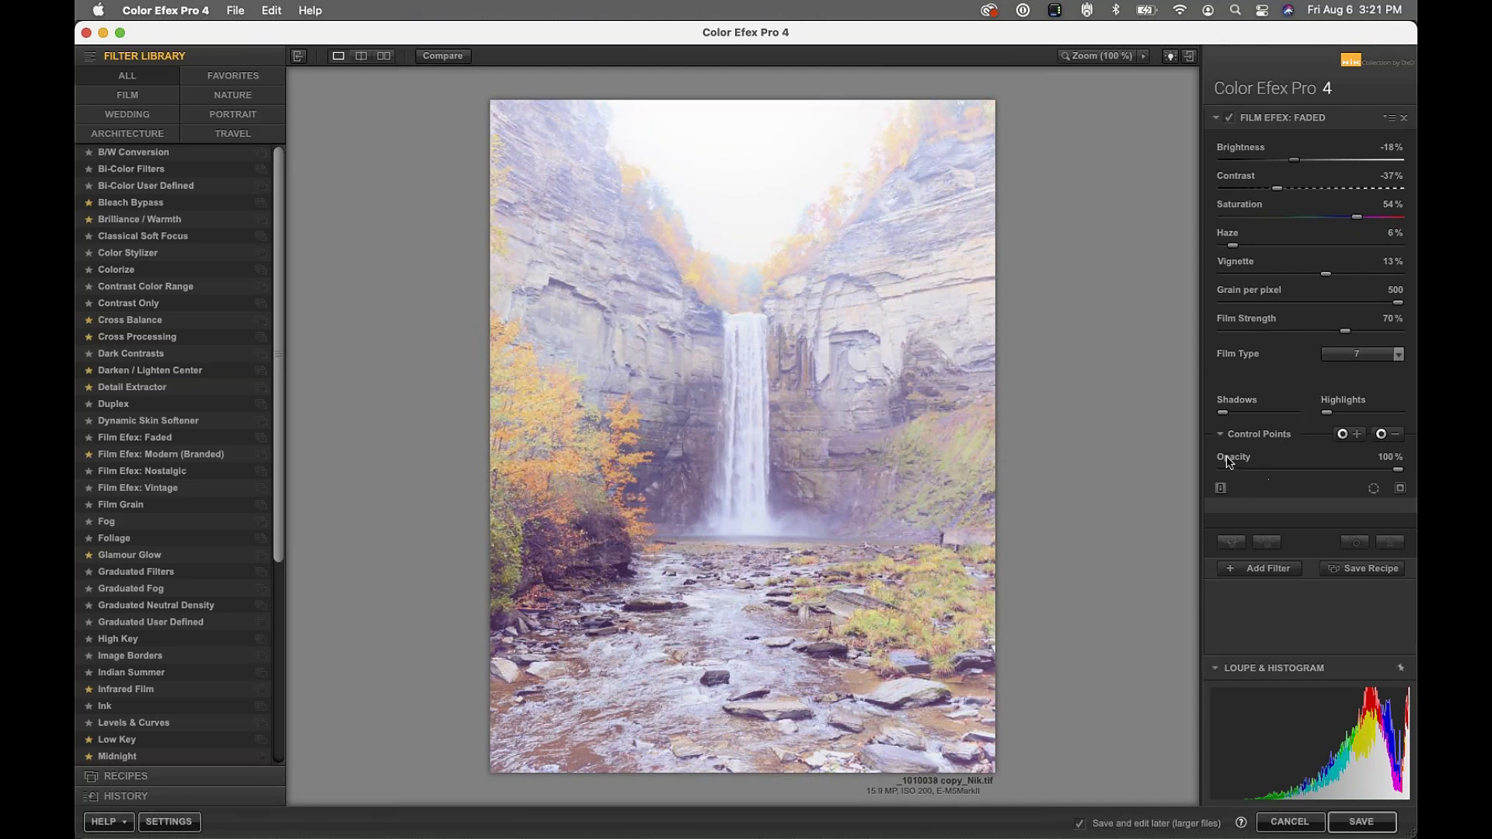
{"action": "left_click_drag", "start_coordinate": [1398, 470], "coordinate": [1331, 469]}
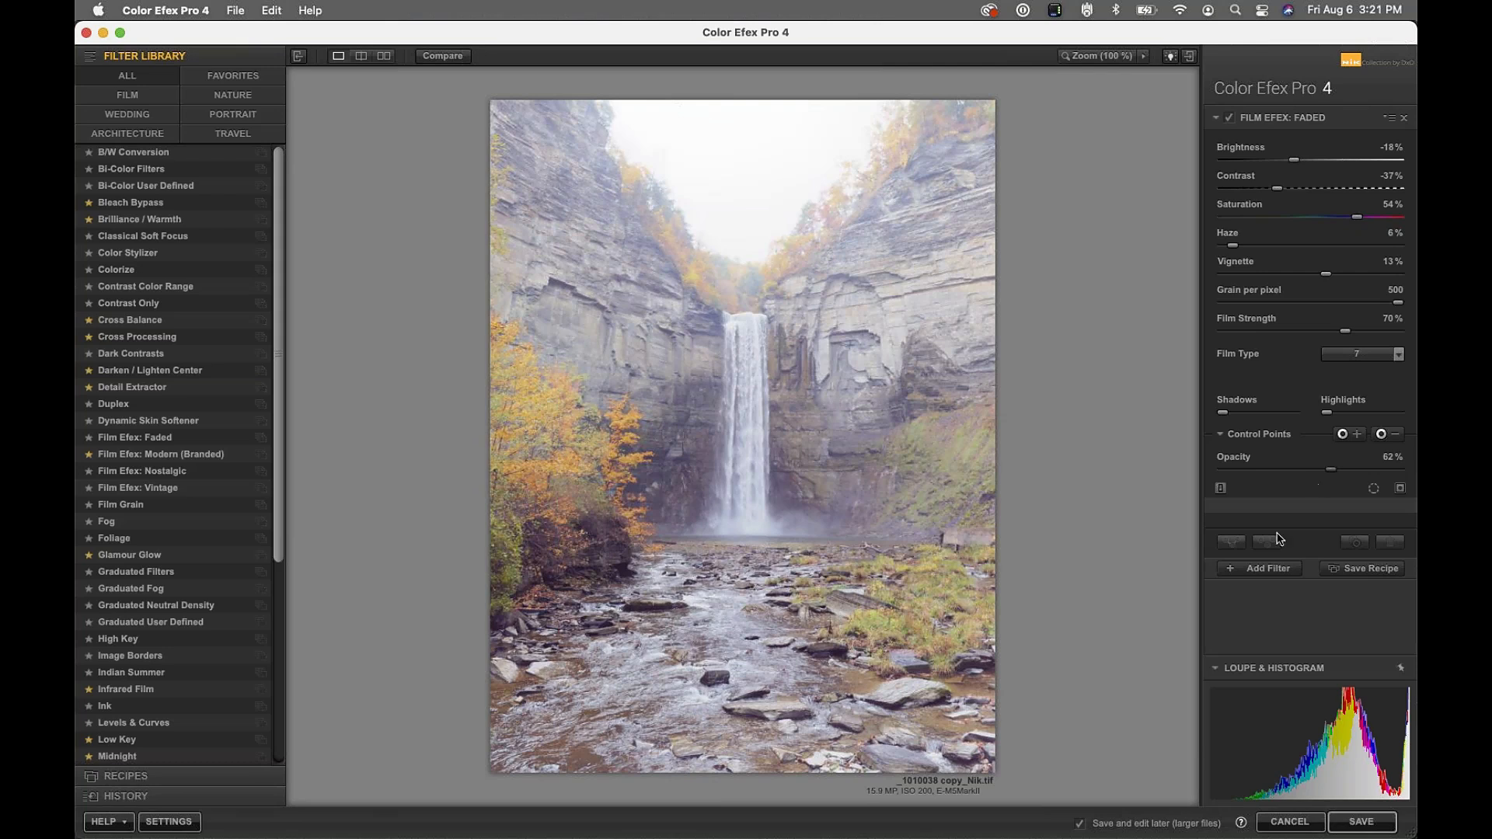
Stack a Film Efex: Modern (Branded) filter, using [New] Agfa Precisa 100, above Faded
{"action": "left_click", "coordinate": [1249, 571]}
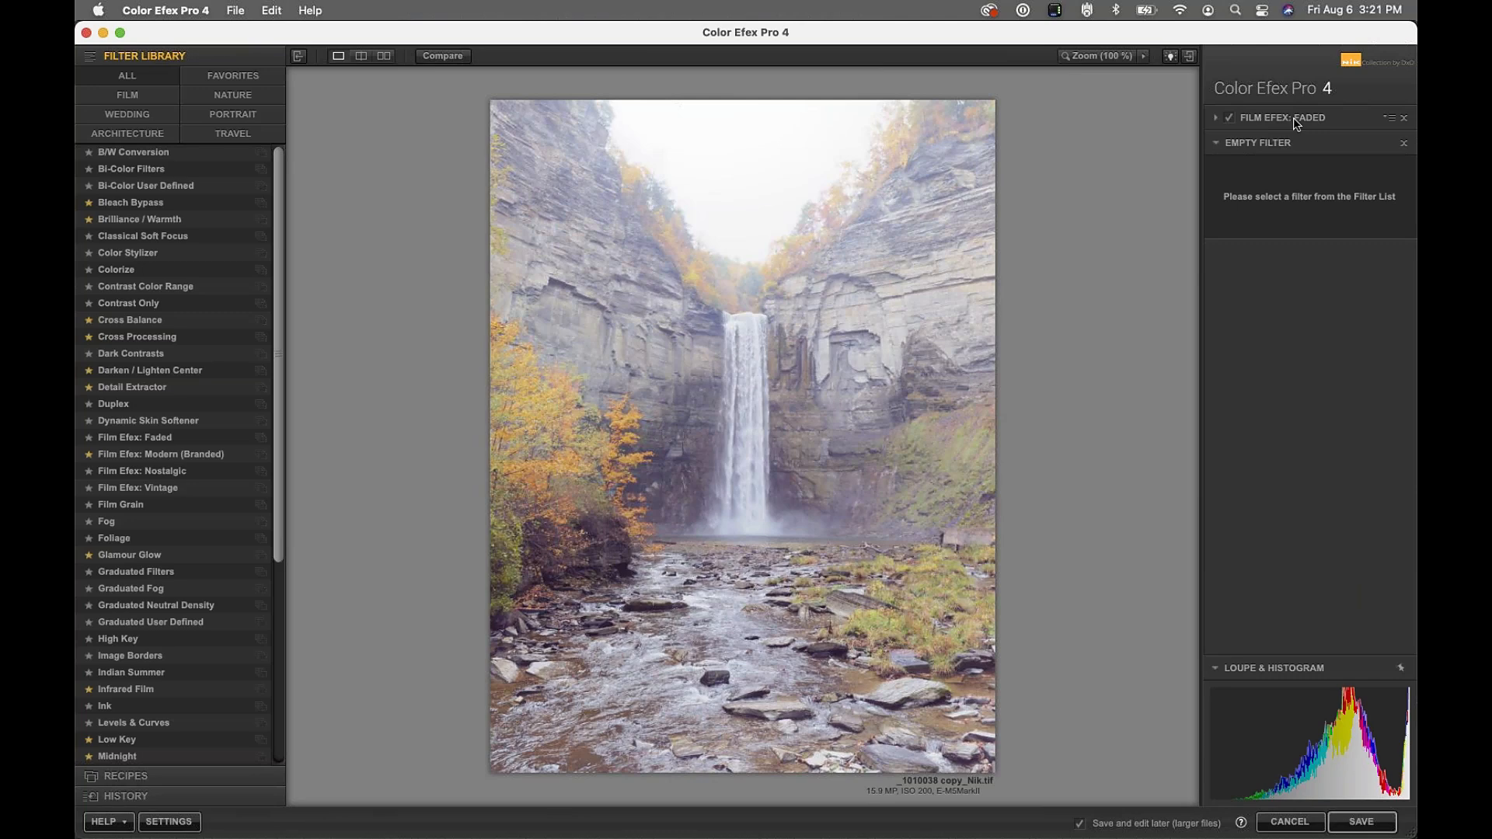
{"action": "left_click", "coordinate": [160, 458]}
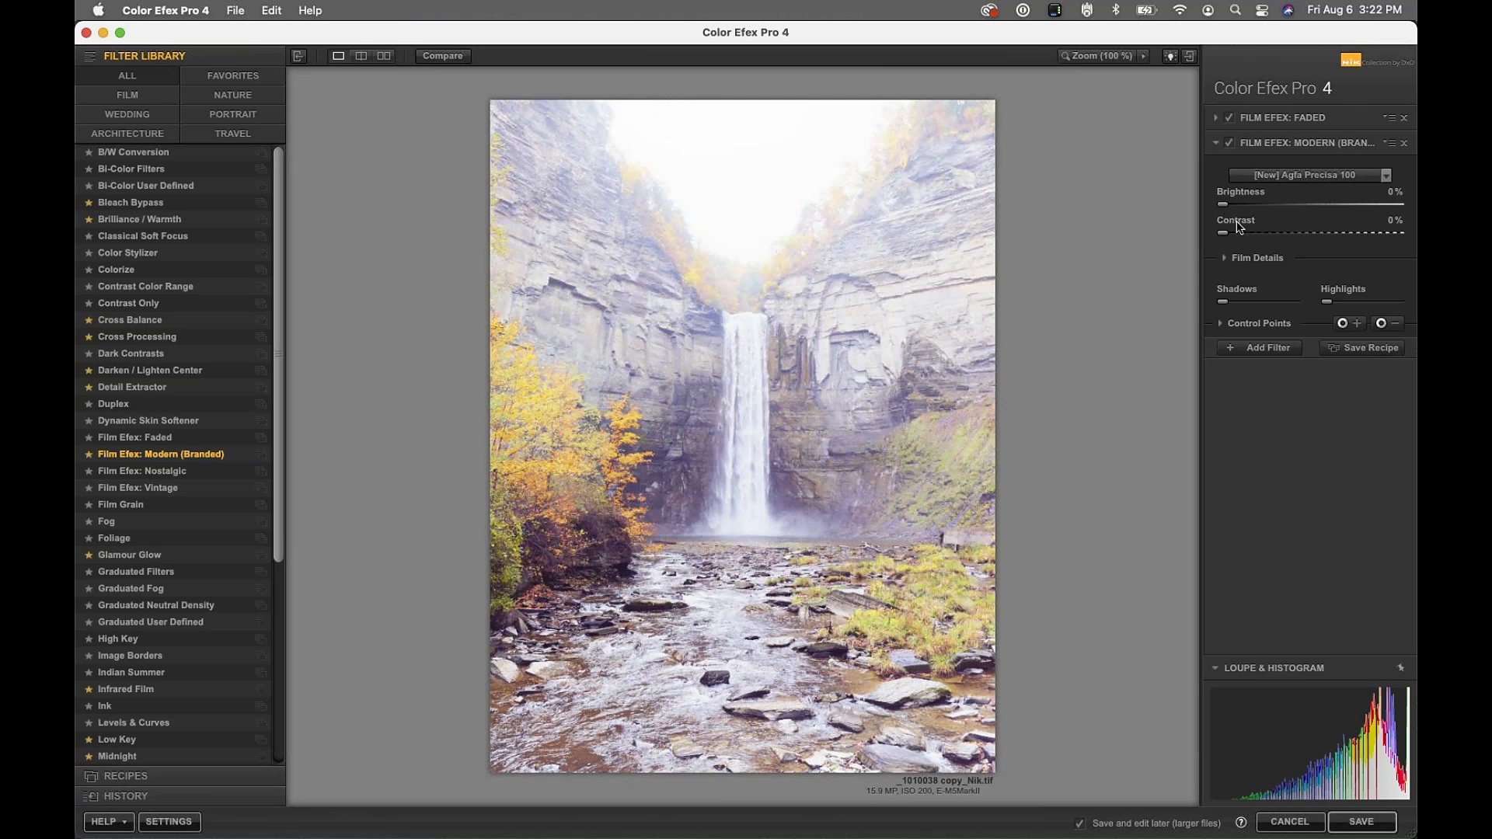
{"action": "left_click", "coordinate": [1387, 176]}
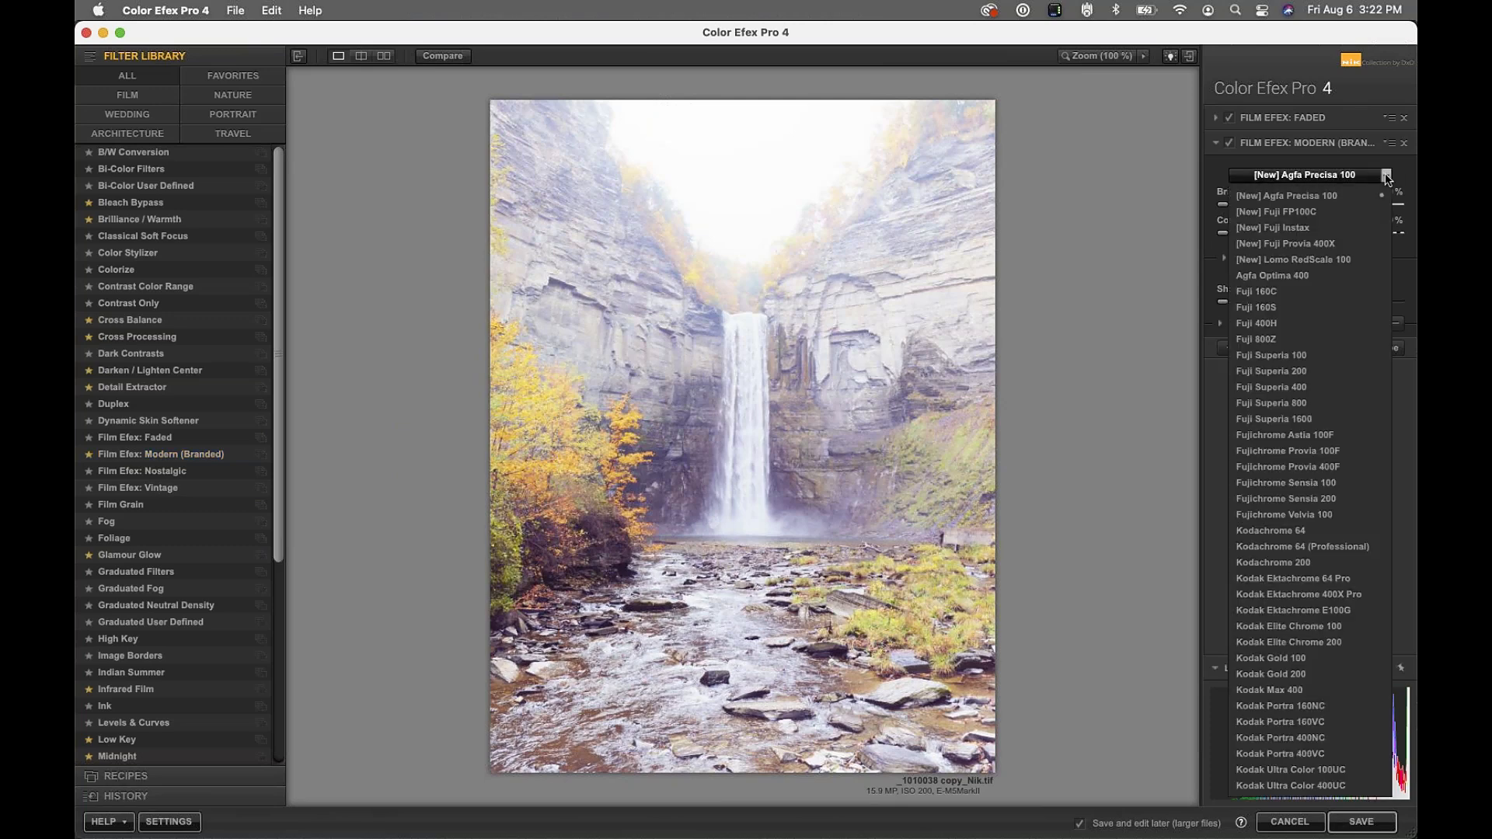
{"action": "left_click", "coordinate": [1387, 178]}
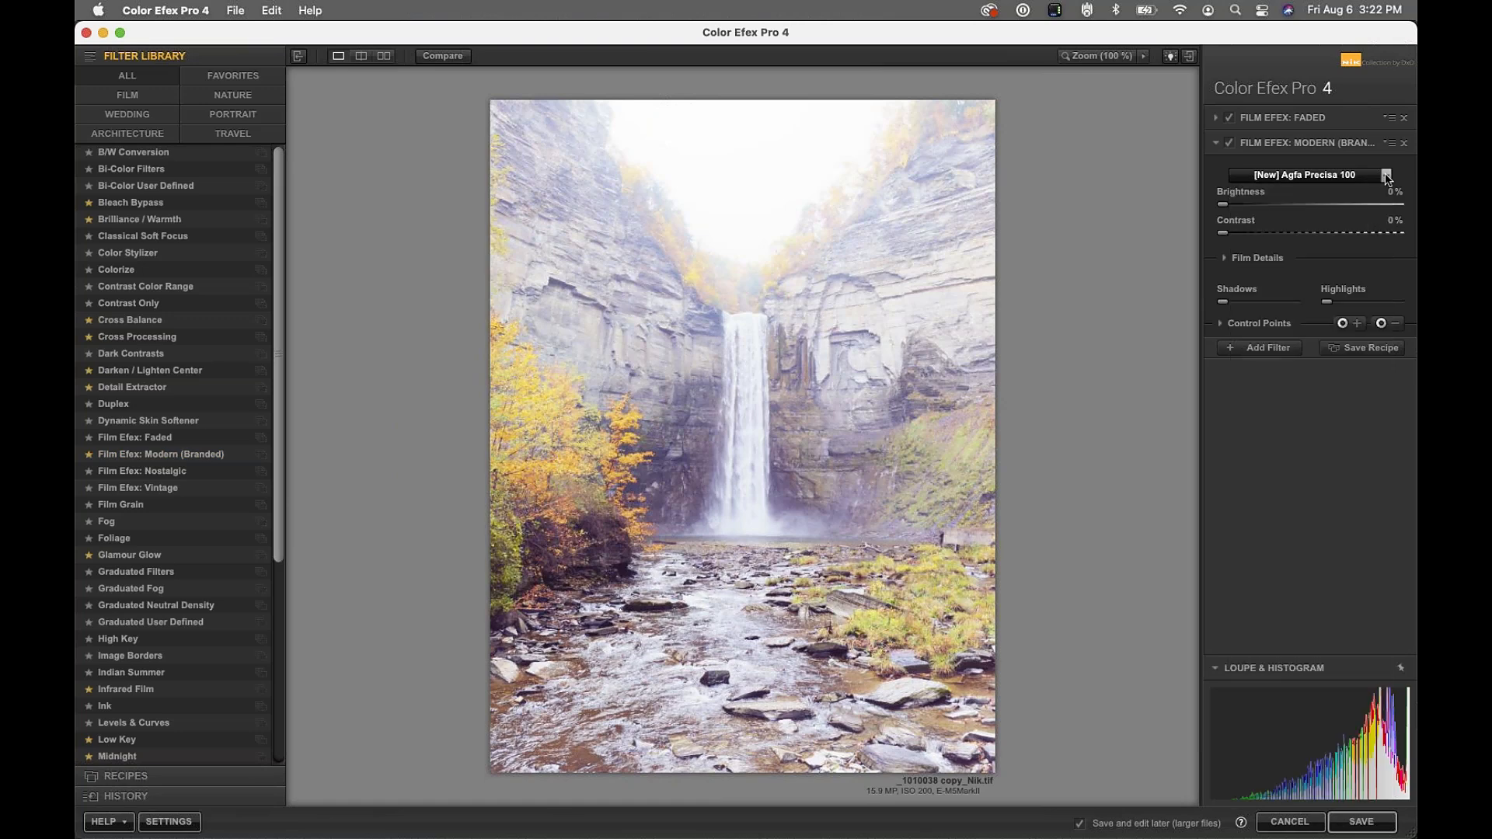
{"action": "left_click", "coordinate": [1225, 259]}
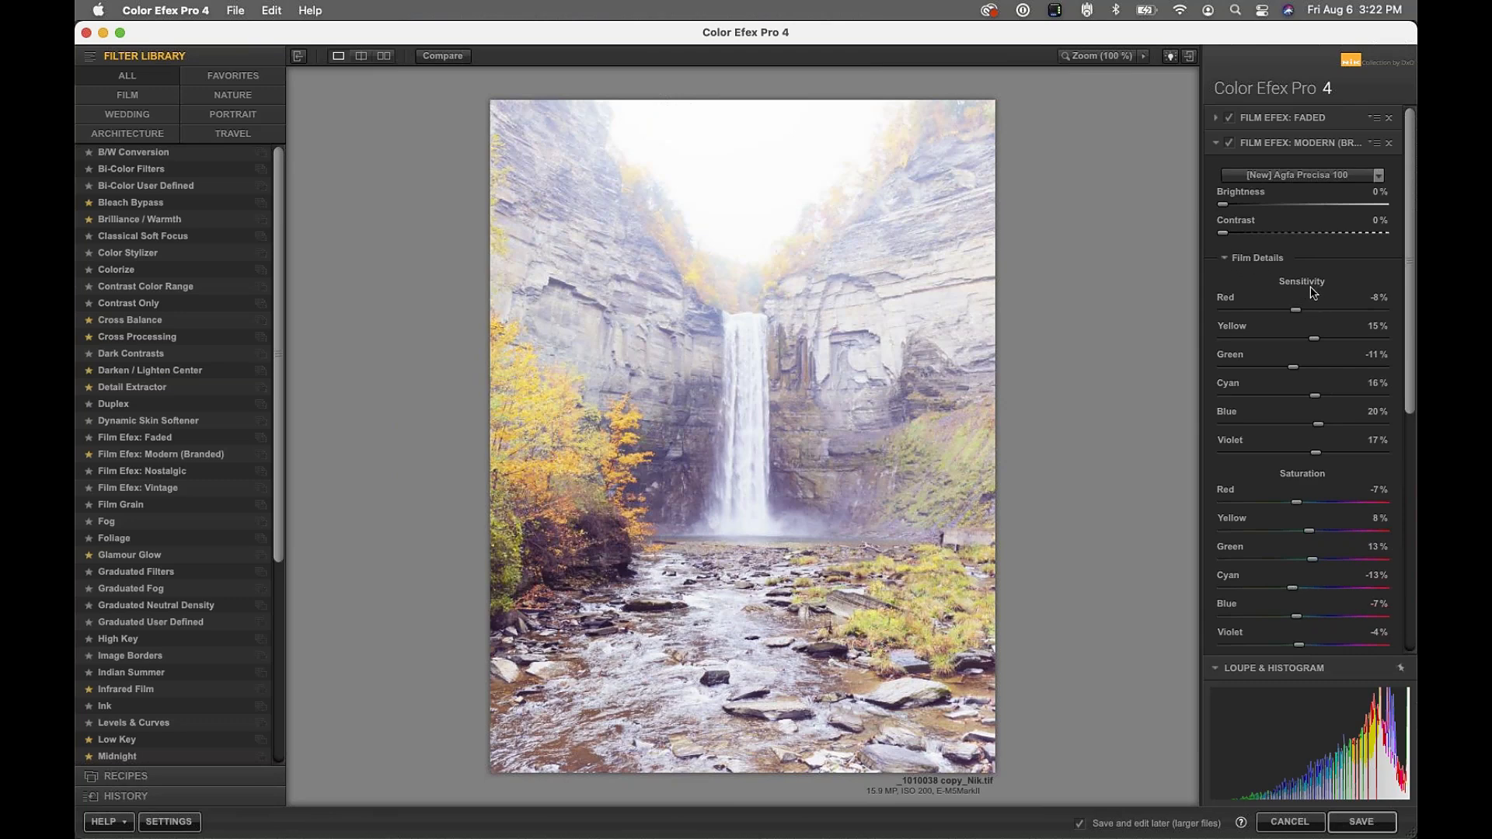
{"action": "scroll", "coordinate": [1289, 478], "scroll_direction": "down", "scroll_amount": 10}
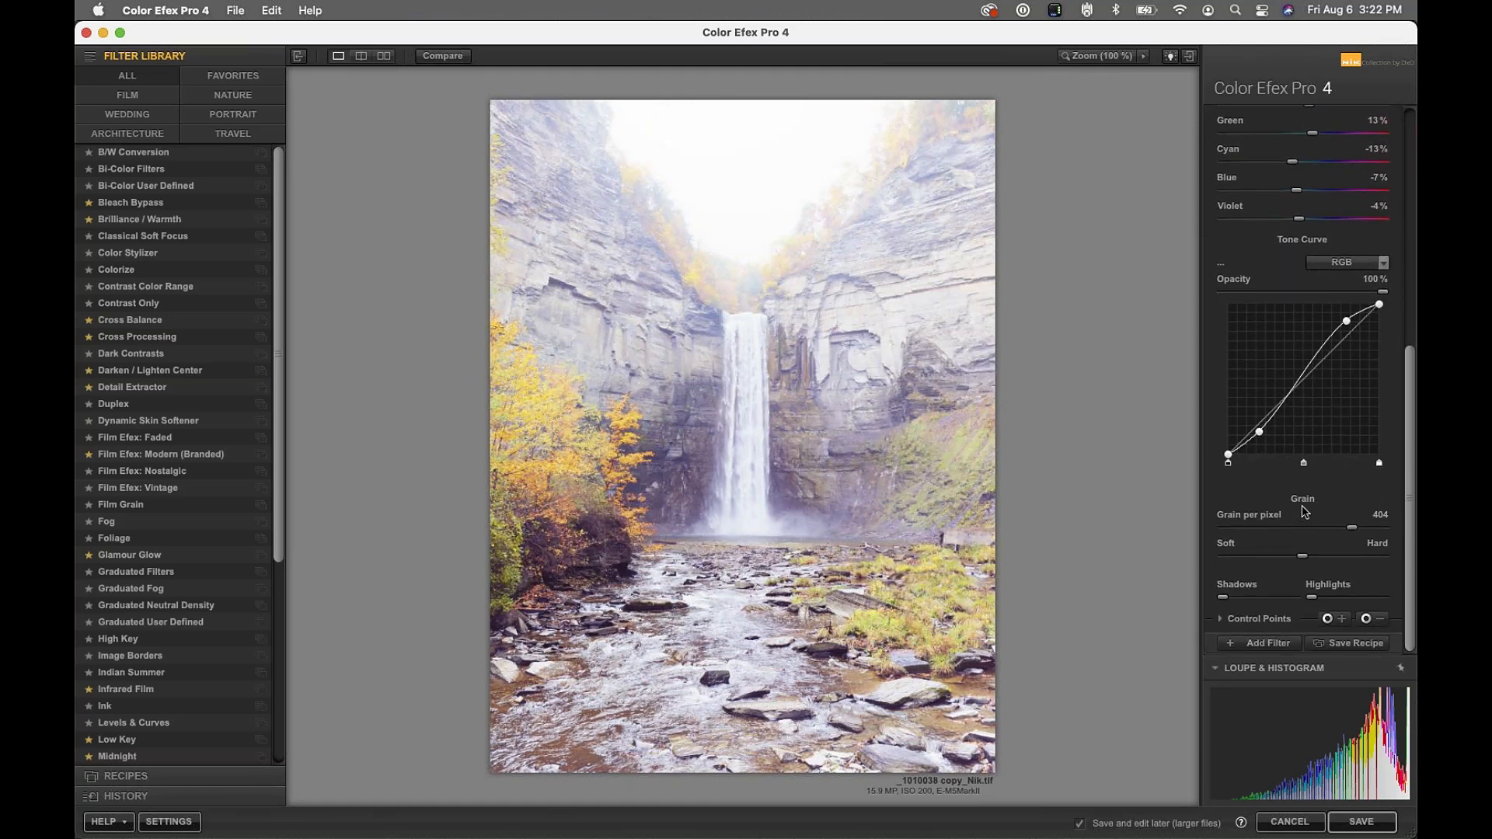
{"action": "scroll", "coordinate": [1261, 308], "scroll_direction": "up", "scroll_amount": 10}
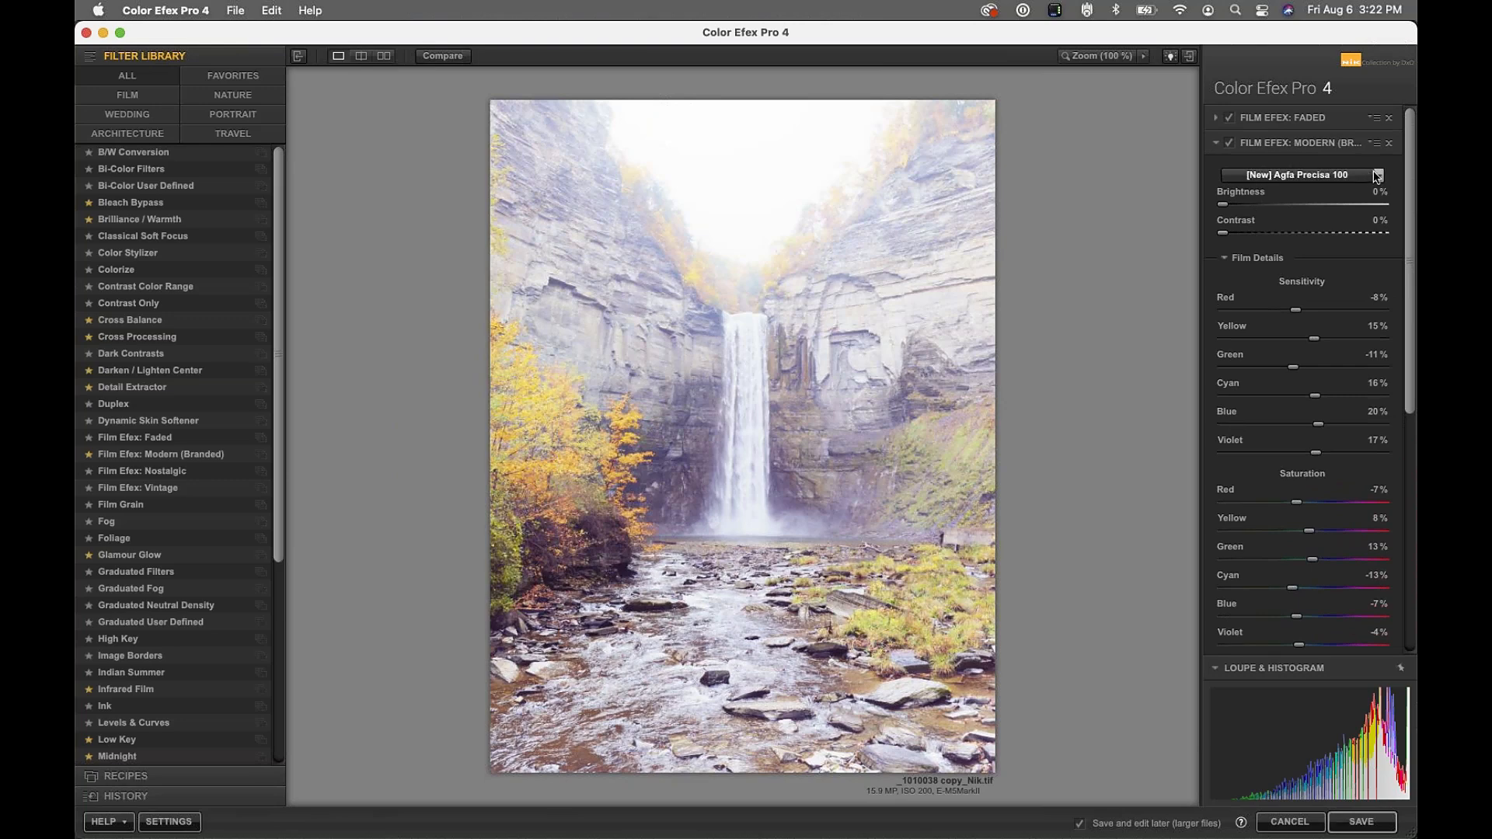
Try Kodak Portra 160NC, then switch the Modern filter's film type to Fujichrome Provia 100F
{"action": "left_click", "coordinate": [1314, 176]}
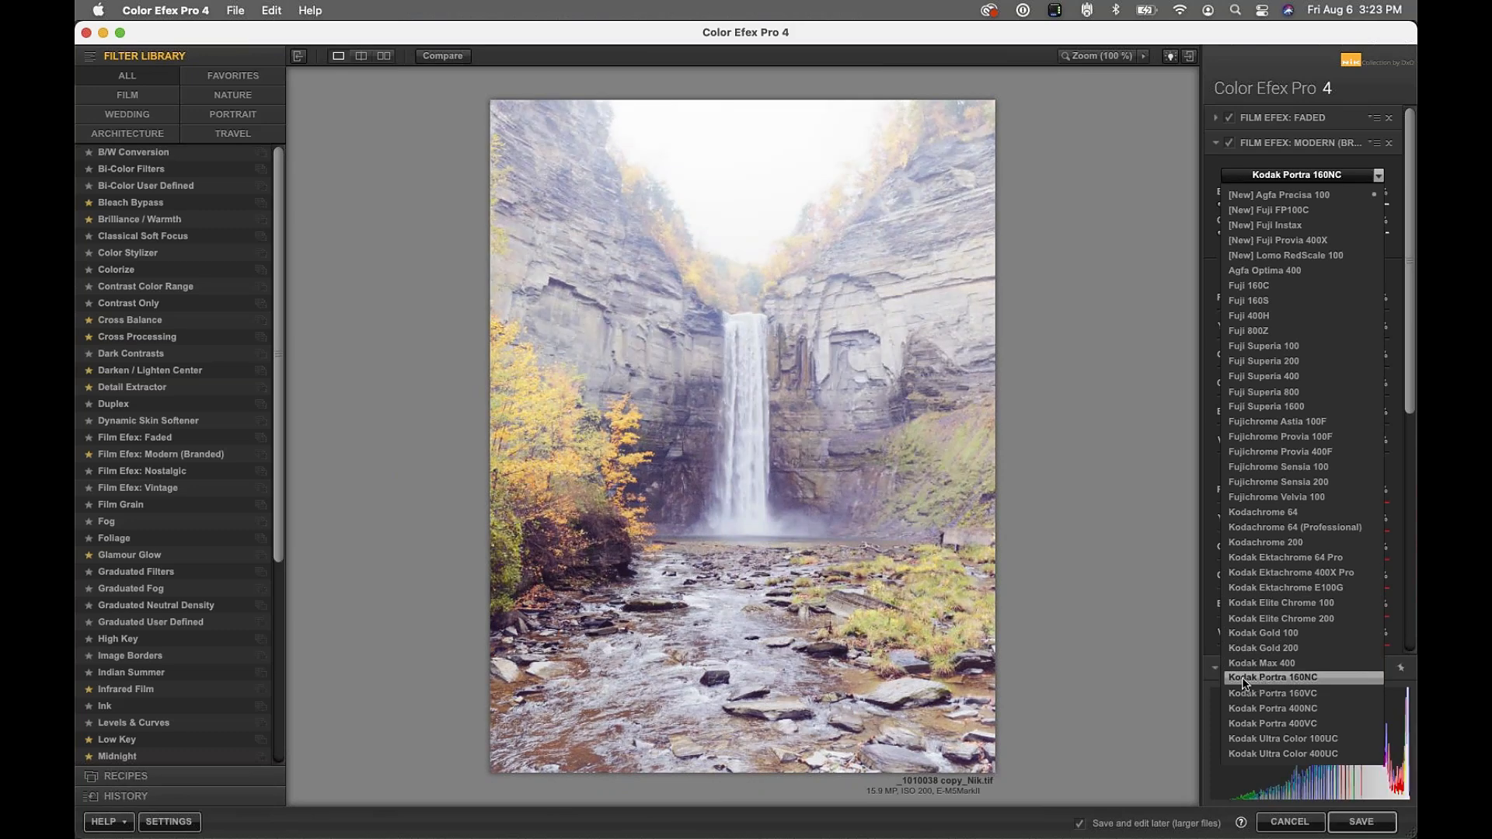
{"action": "left_click", "coordinate": [1245, 683]}
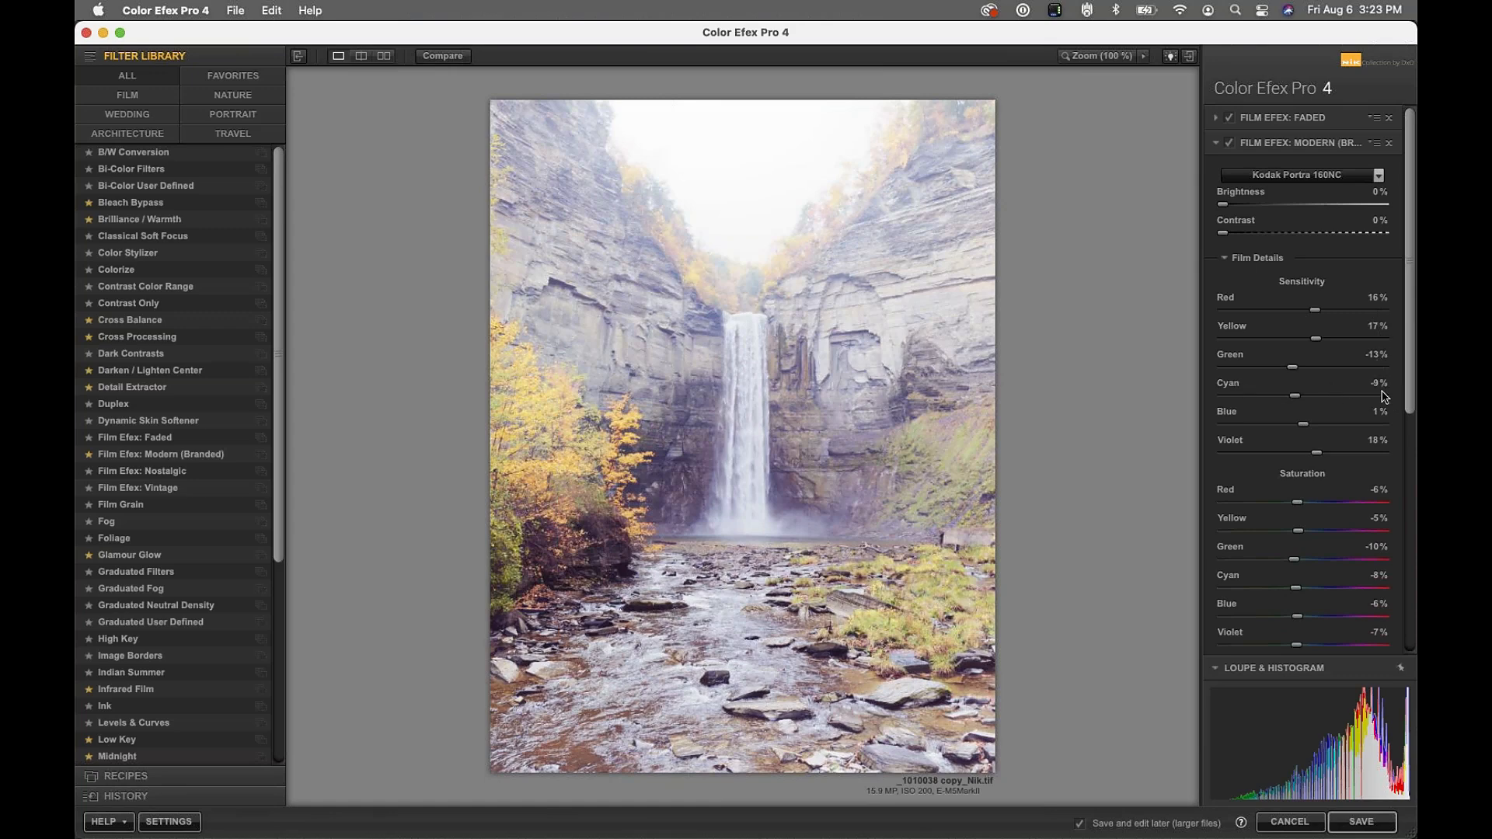
{"action": "left_click", "coordinate": [1282, 175]}
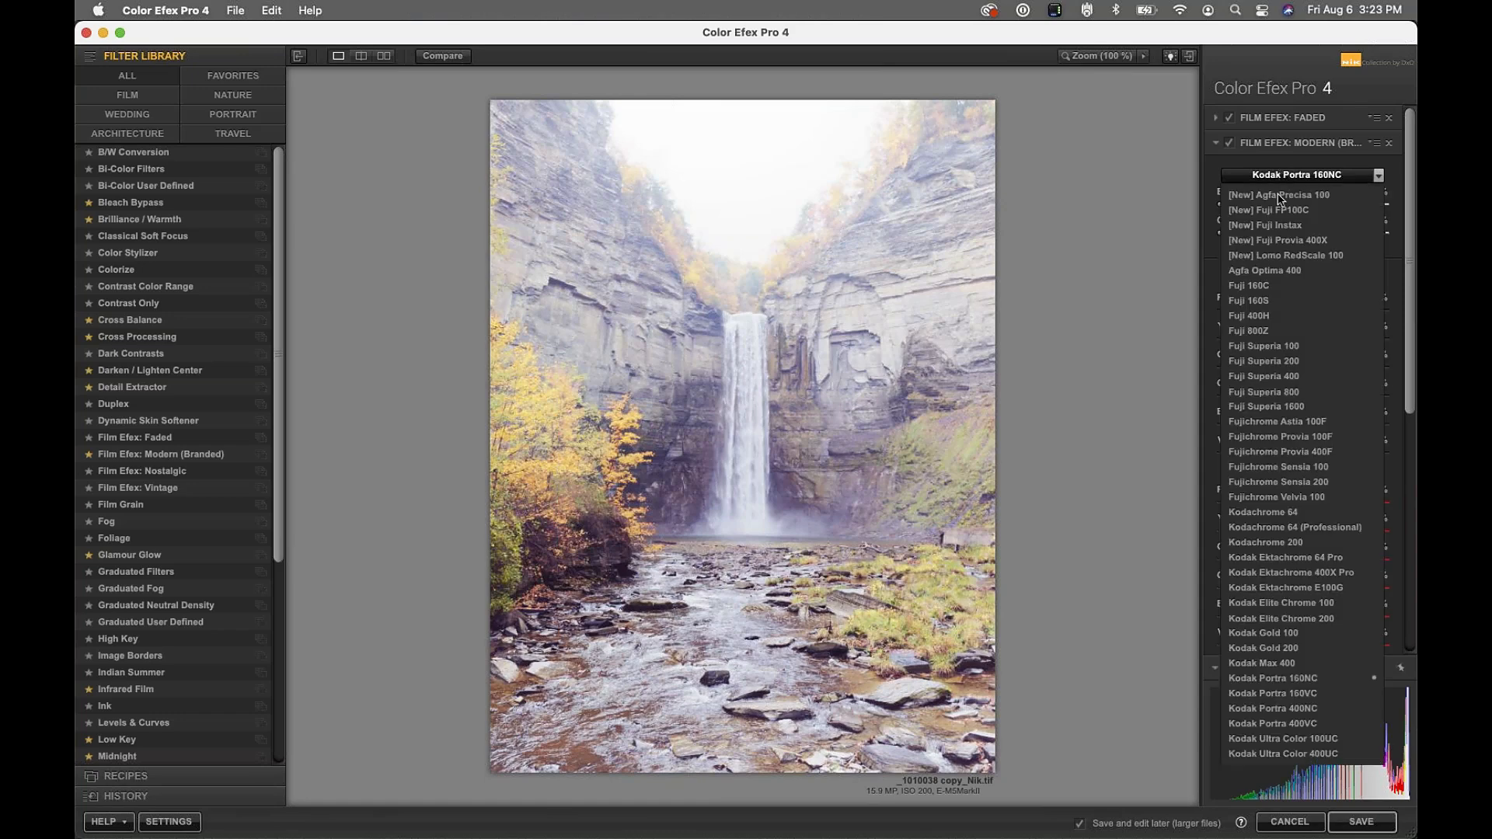
{"action": "left_click", "coordinate": [1297, 438]}
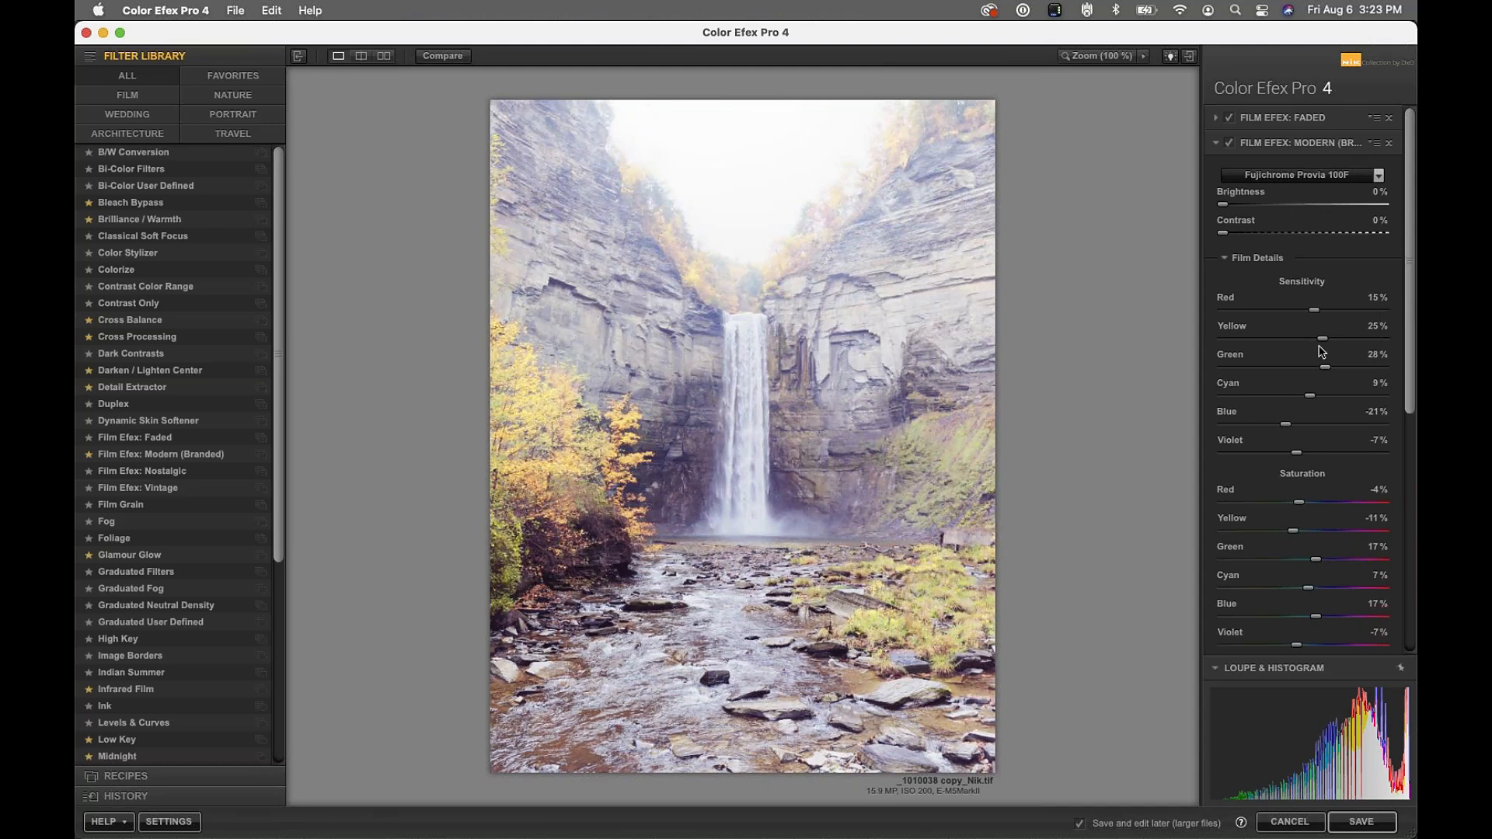
{"action": "left_click", "coordinate": [1226, 258]}
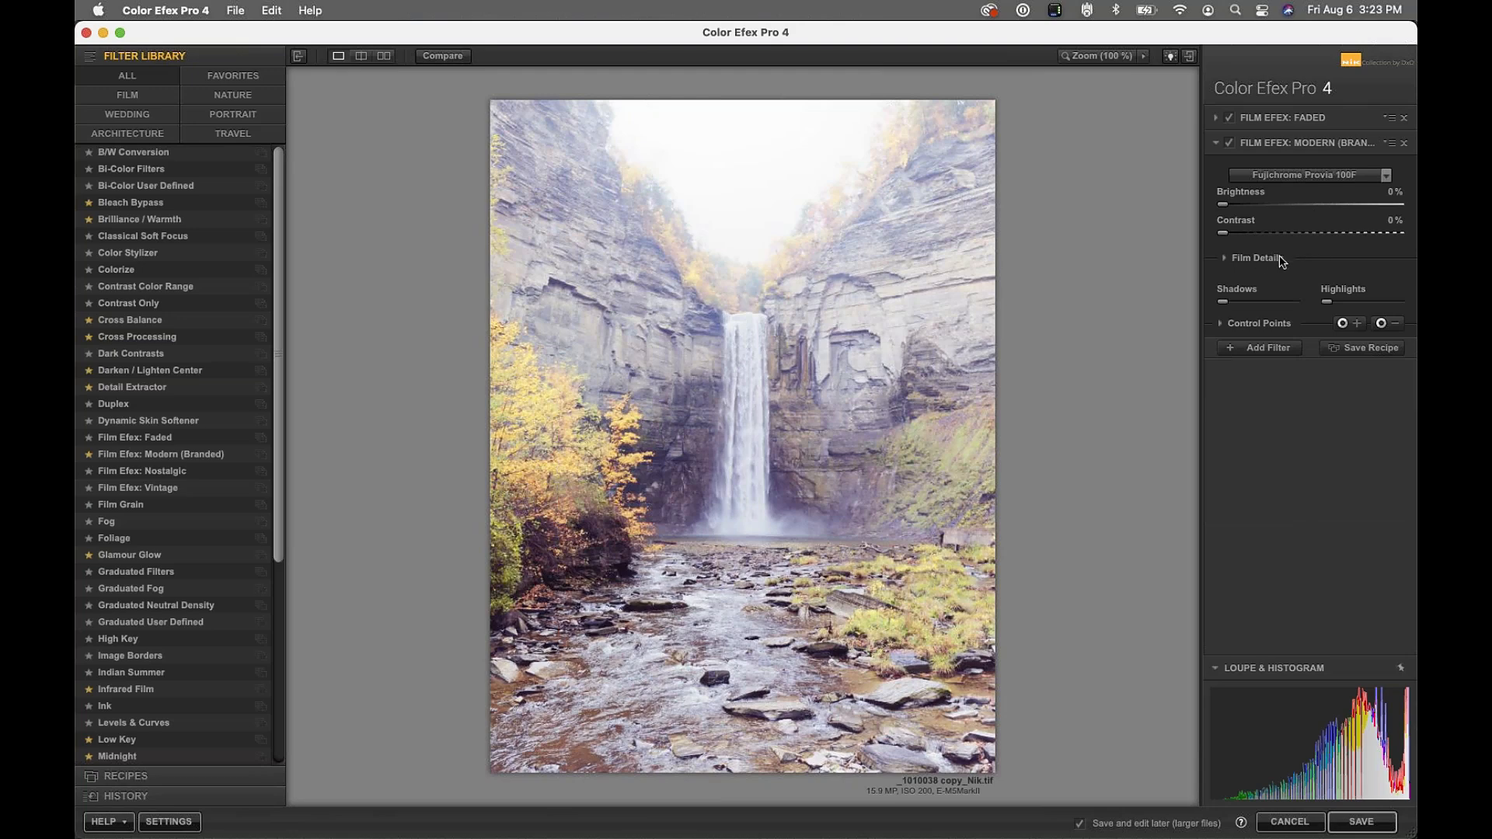
{"action": "left_click", "coordinate": [1252, 263]}
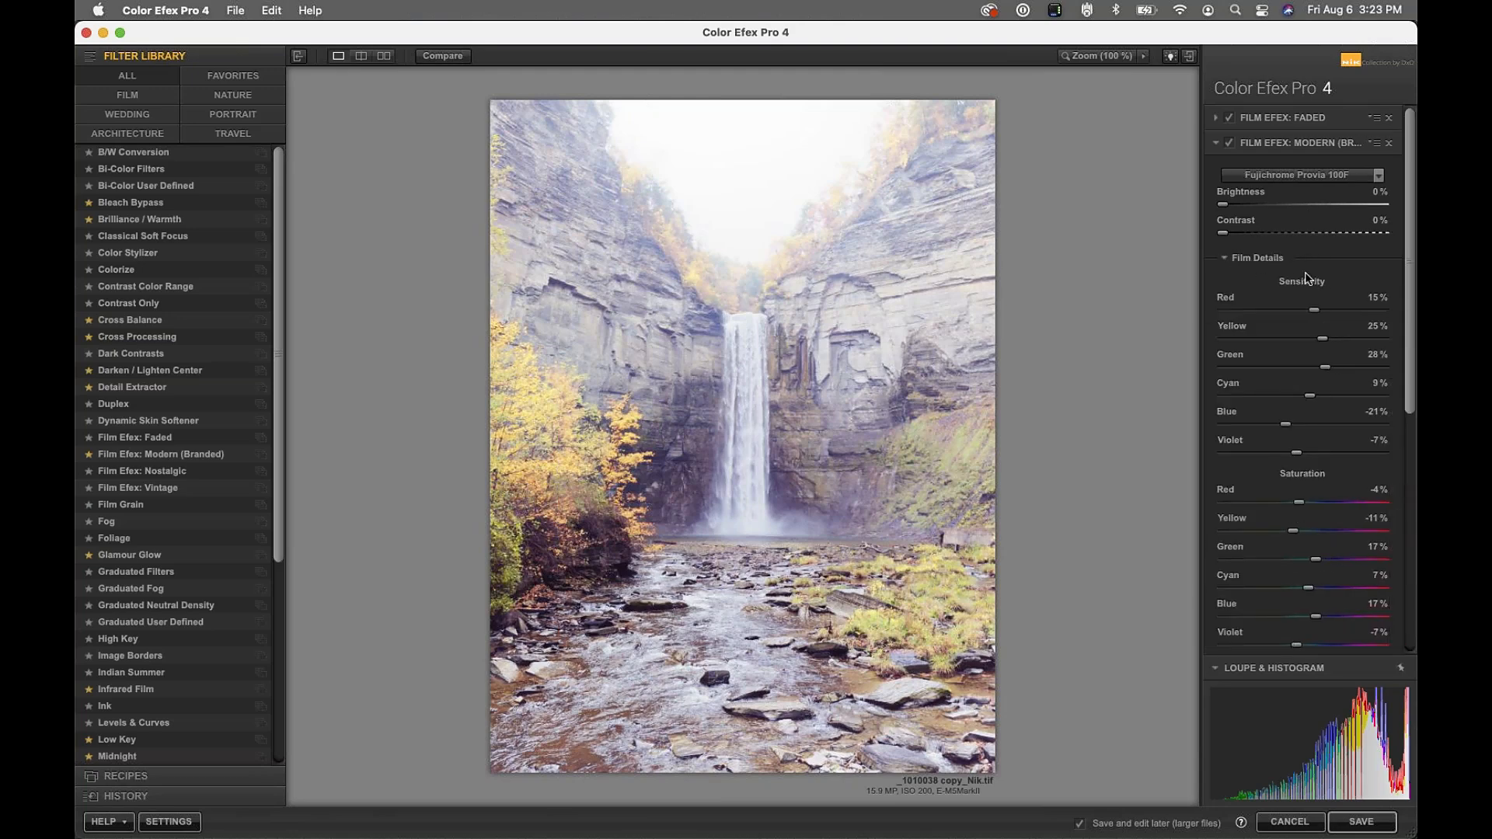
{"action": "scroll", "coordinate": [1317, 336], "scroll_direction": "down", "scroll_amount": 5}
{"action": "scroll", "coordinate": [1317, 336], "scroll_direction": "down", "scroll_amount": 4}
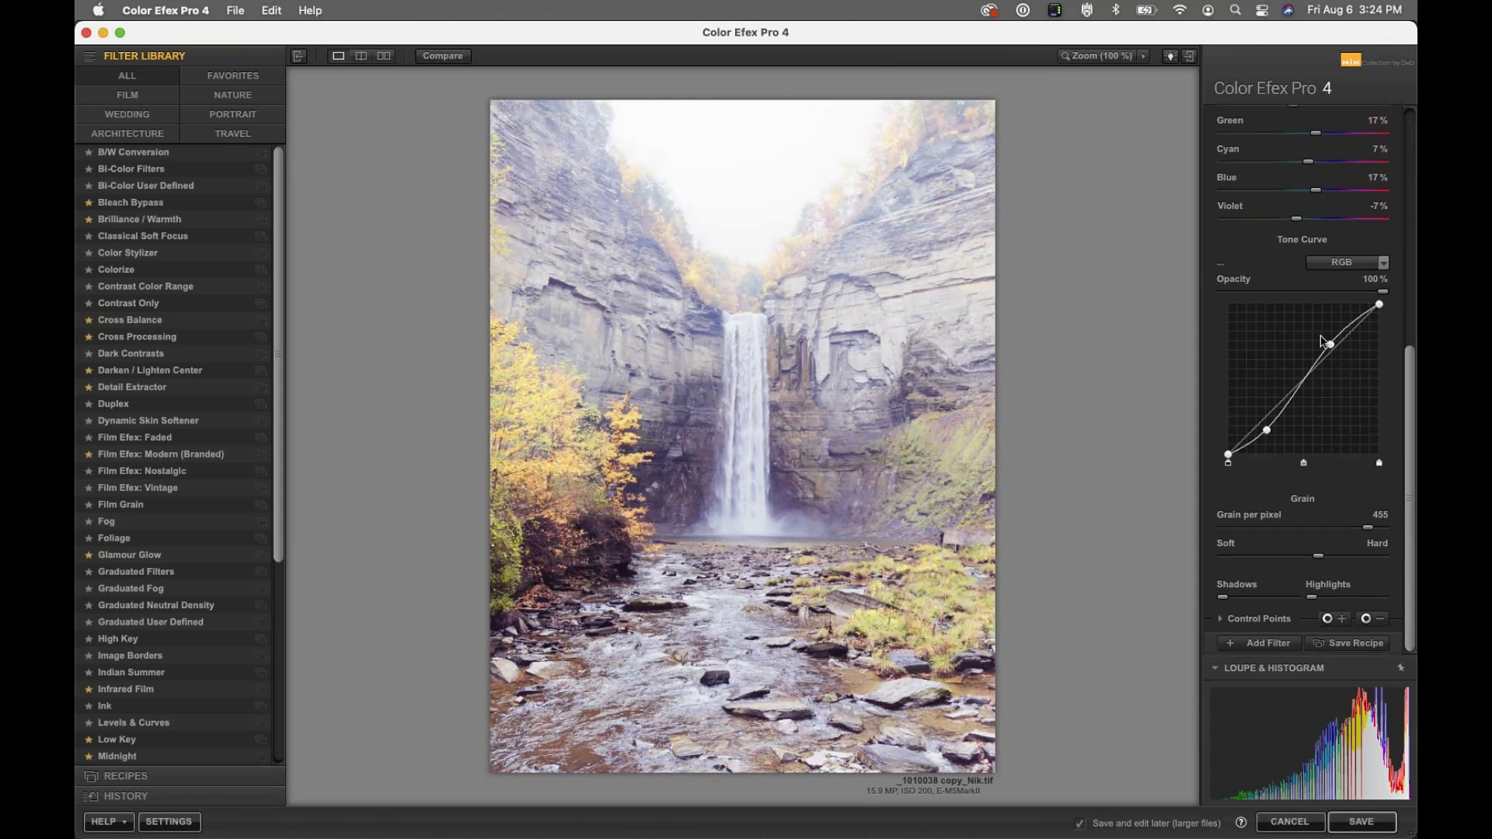
{"action": "scroll", "coordinate": [1282, 148], "scroll_direction": "up", "scroll_amount": 9}
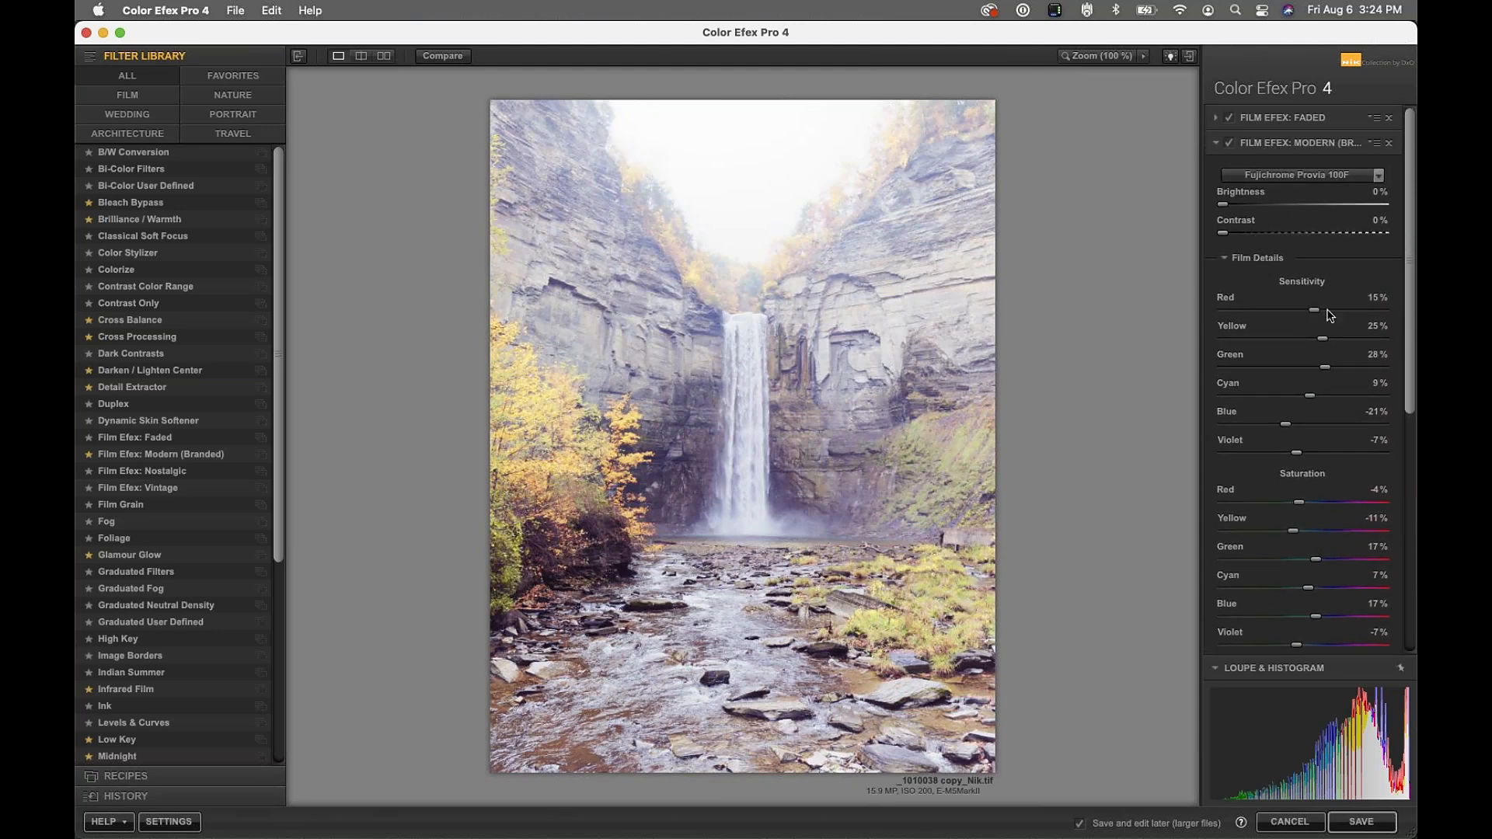
Lower the Provia 100F red sensitivity to -37% and reduce the green sensitivity
{"action": "left_click_drag", "start_coordinate": [1312, 315], "coordinate": [1273, 303]}
{"action": "left_click_drag", "start_coordinate": [1325, 369], "coordinate": [1298, 374]}
{"action": "scroll", "coordinate": [1346, 494], "scroll_direction": "down", "scroll_amount": 5}
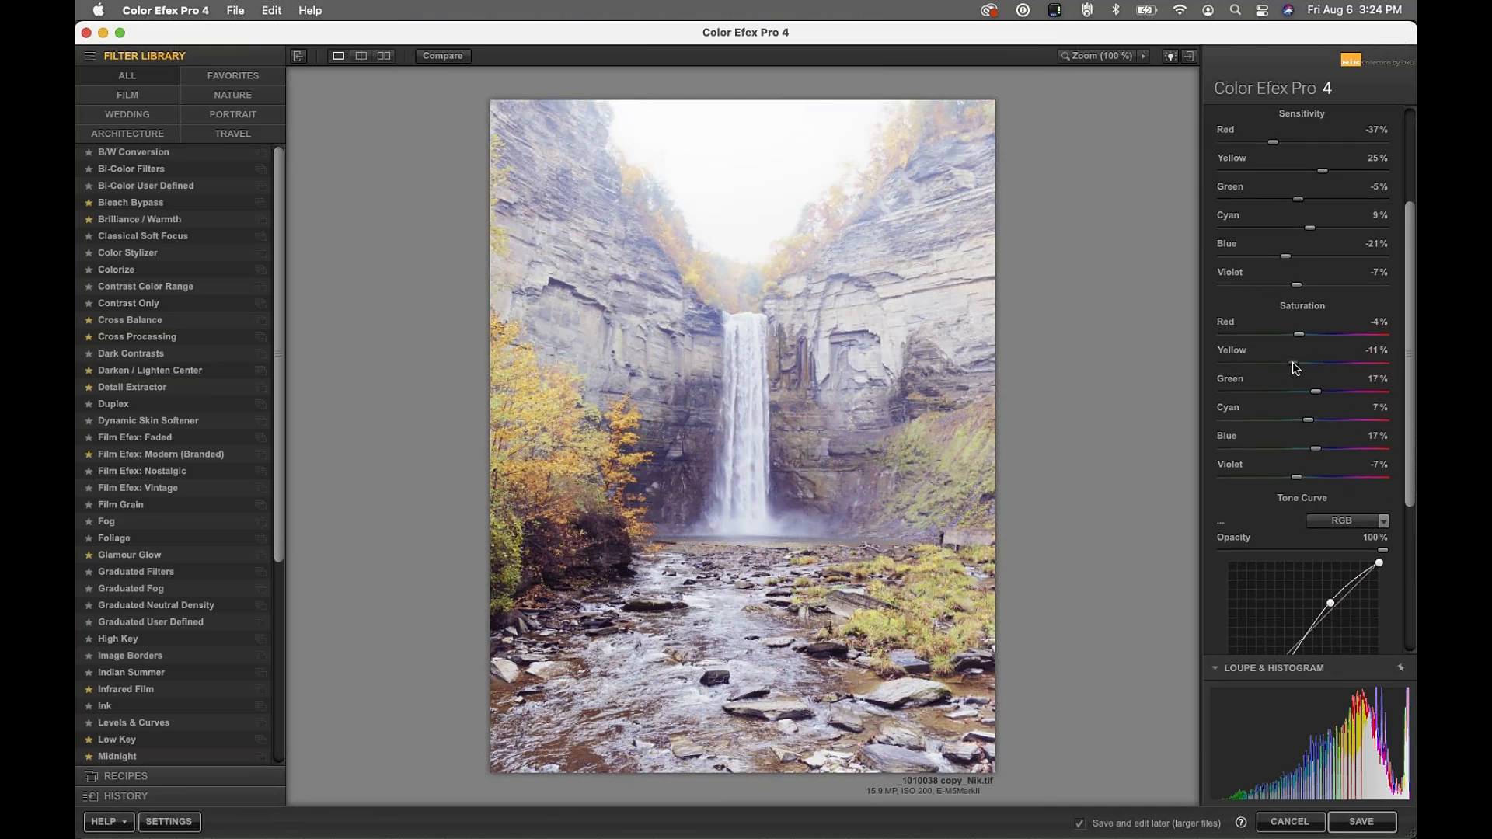
Raise yellow saturation, set green saturation to 100%, and place a control point on the stream rocks
{"action": "left_click_drag", "start_coordinate": [1301, 364], "coordinate": [1314, 336]}
{"action": "left_click", "coordinate": [1324, 364]}
{"action": "left_click_drag", "start_coordinate": [1316, 393], "coordinate": [1402, 389]}
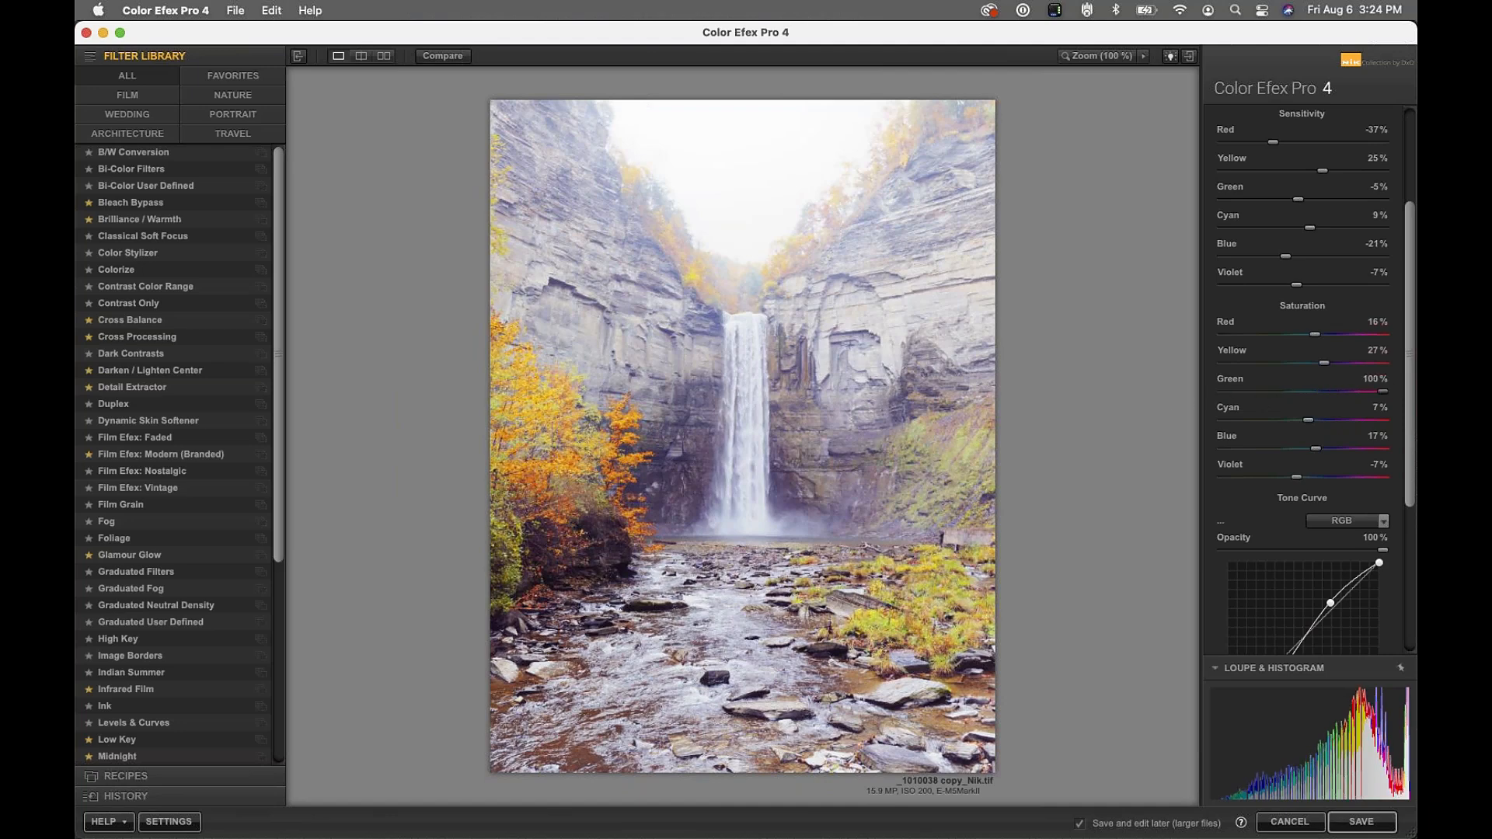
{"action": "scroll", "coordinate": [1305, 505], "scroll_direction": "down", "scroll_amount": 5}
{"action": "scroll", "coordinate": [1312, 513], "scroll_direction": "down", "scroll_amount": 1}
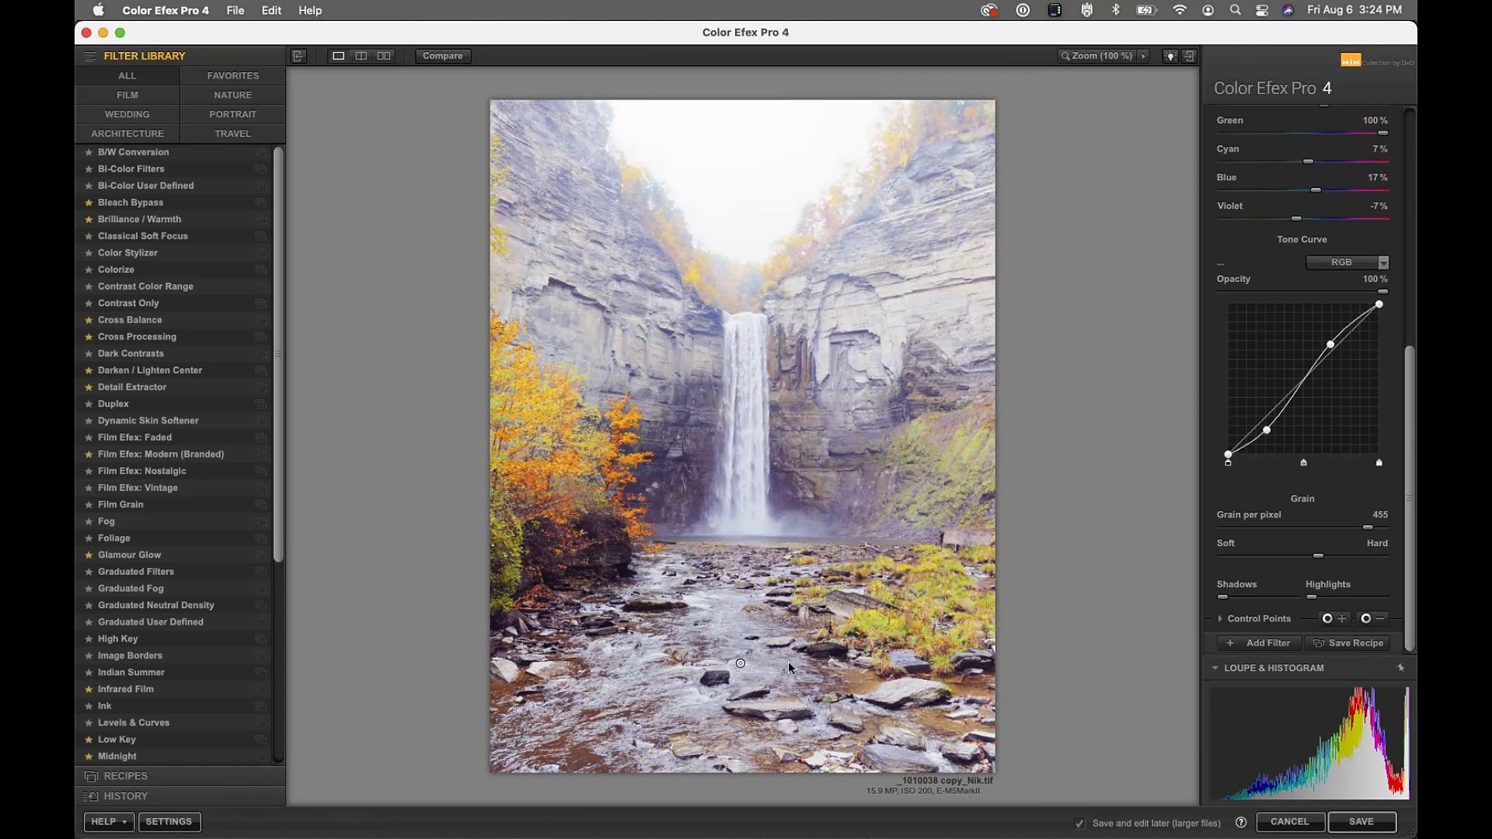
{"action": "left_click", "coordinate": [741, 660]}
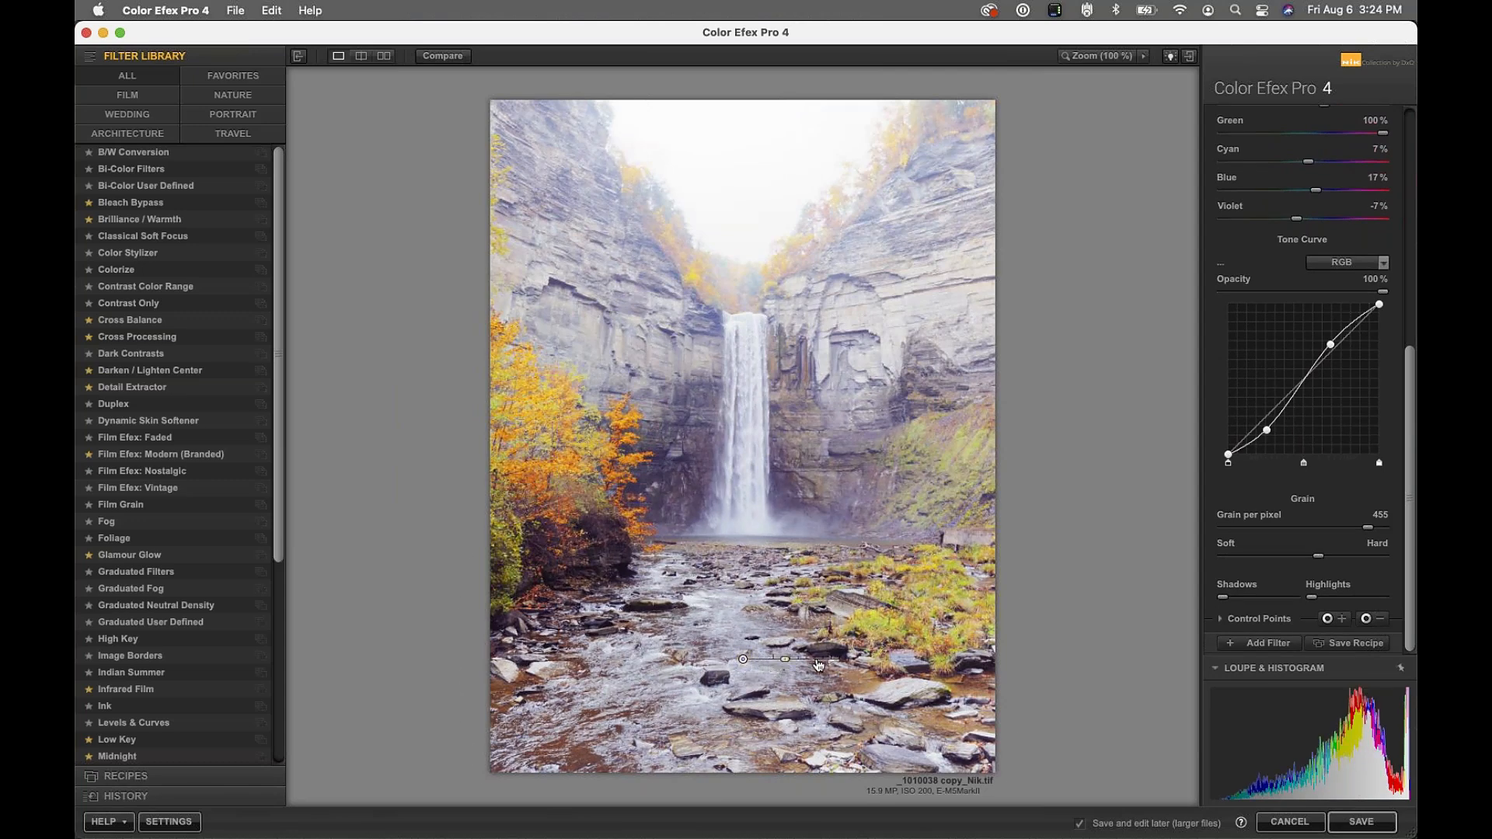
Add a widened minus control point on the right cliff and a plus point on the yellow foliage
{"action": "left_click", "coordinate": [1374, 618]}
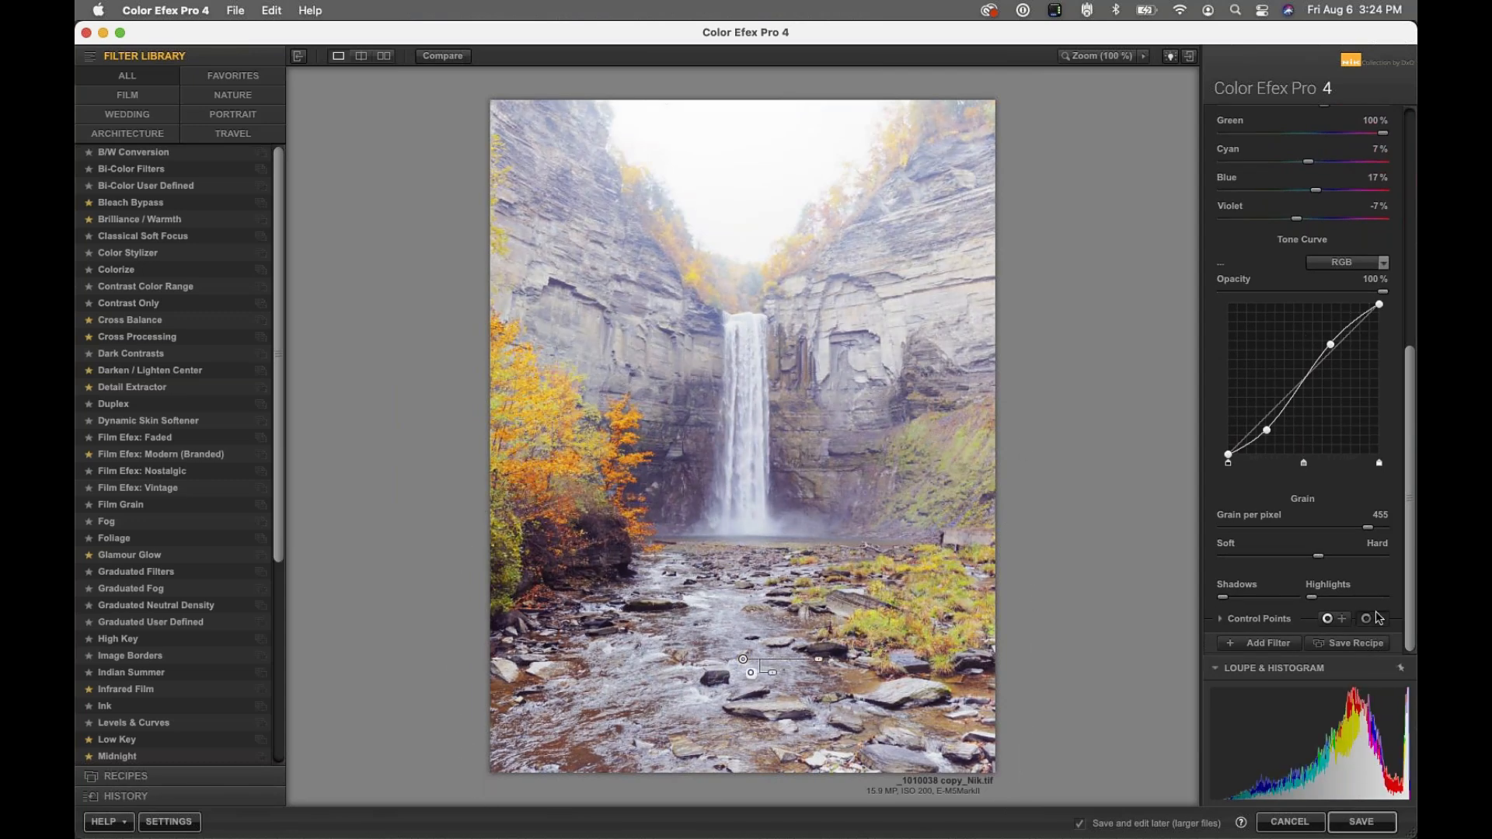
{"action": "left_click", "coordinate": [935, 302]}
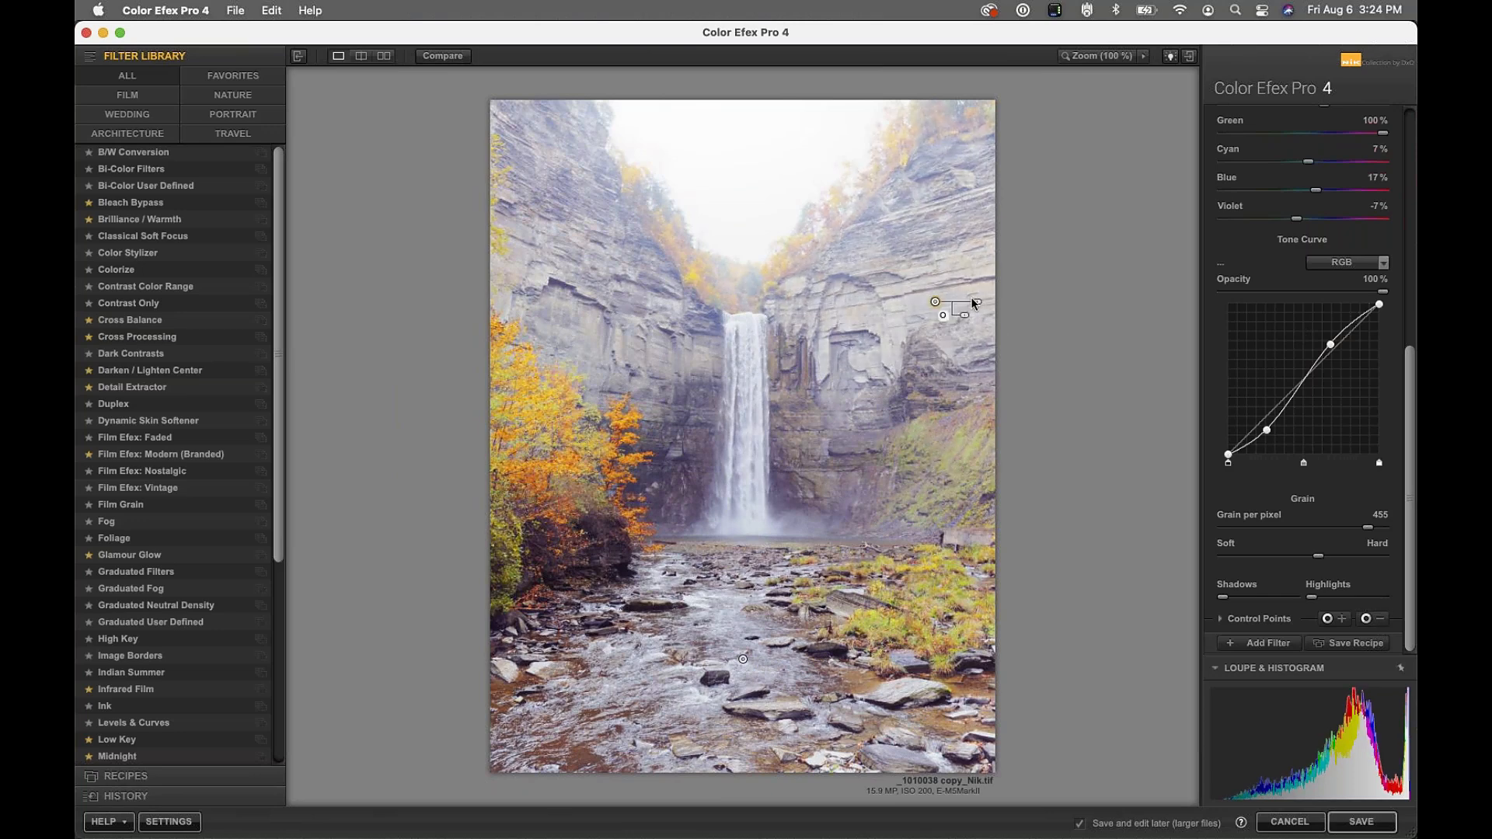
{"action": "left_click_drag", "start_coordinate": [990, 307], "coordinate": [999, 306]}
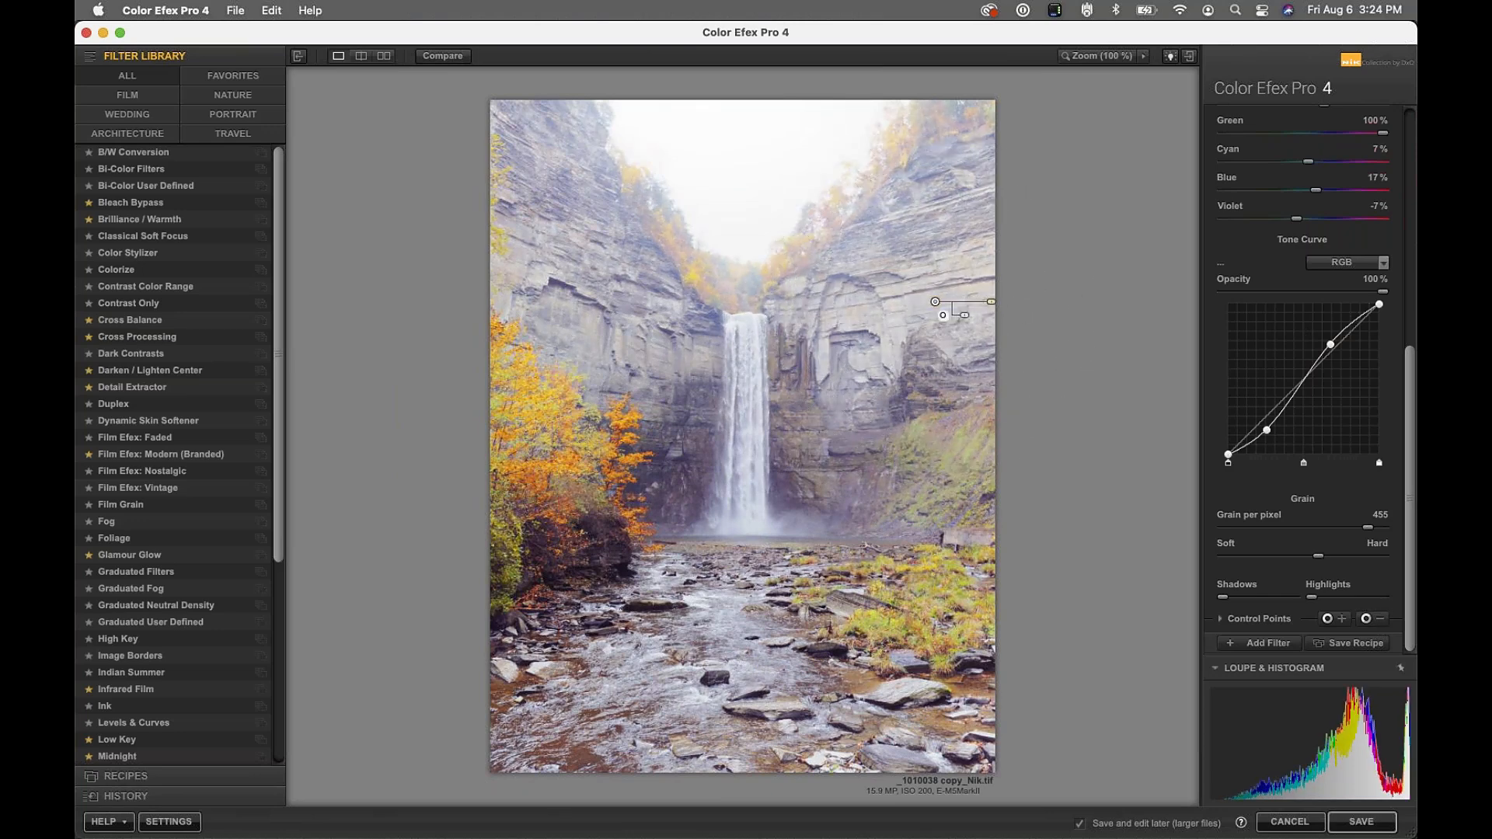
{"action": "left_click", "coordinate": [1339, 619]}
{"action": "left_click", "coordinate": [559, 458]}
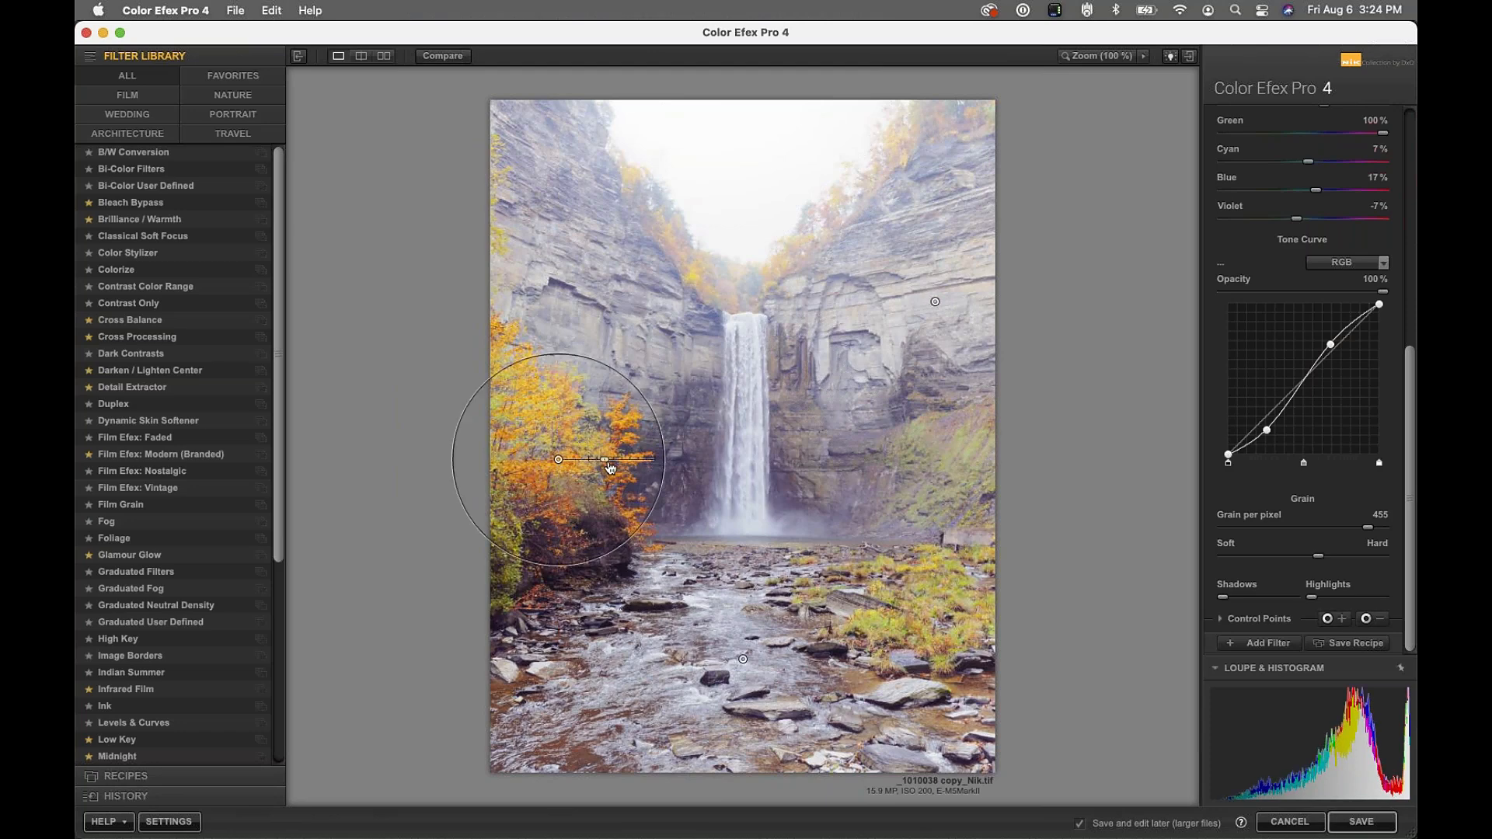
Compare the filtered photo against the original twice, ending on the filtered preview
{"action": "left_click", "coordinate": [437, 60]}
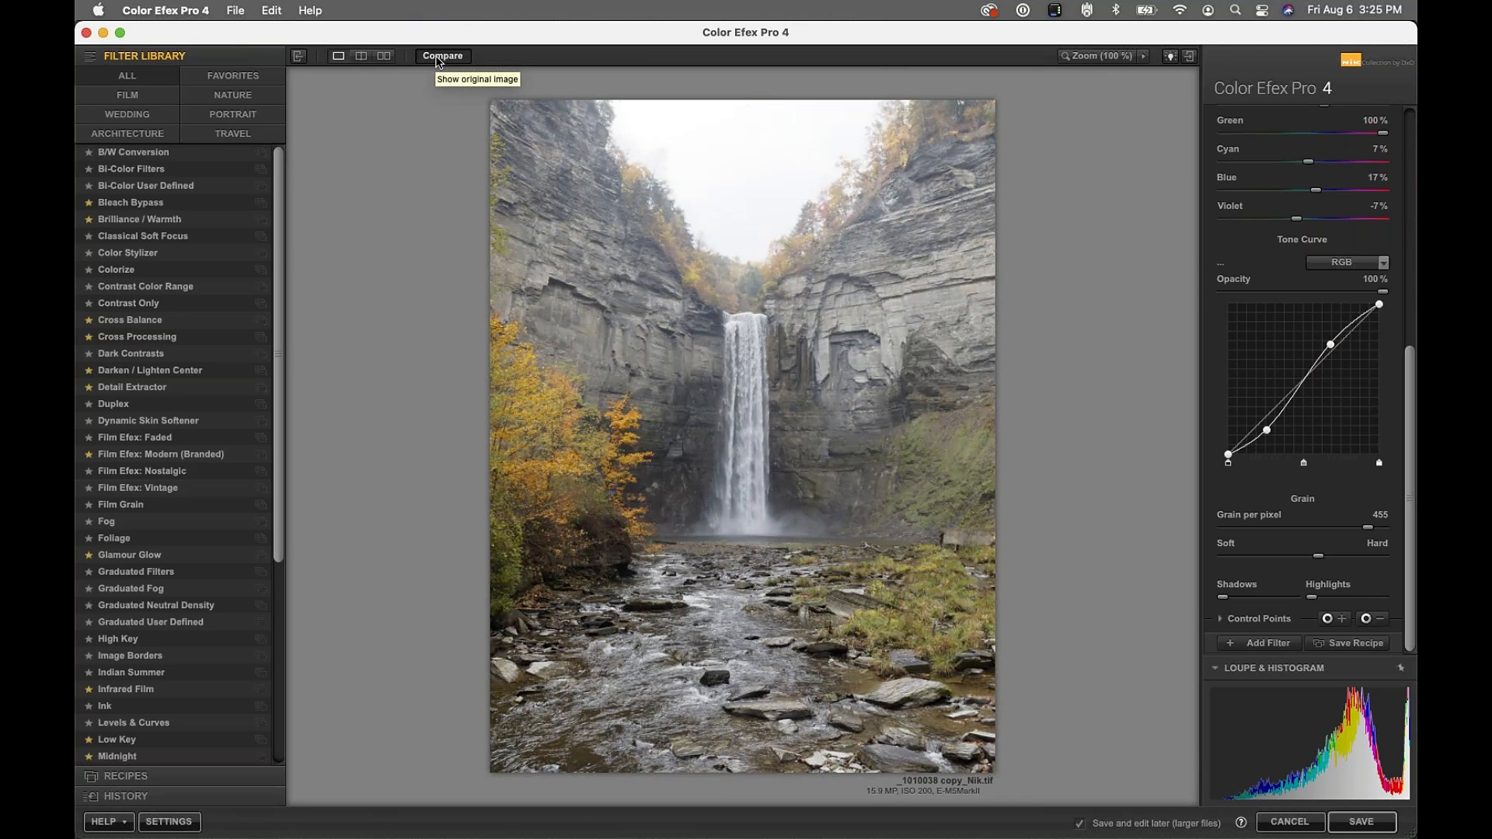
{"action": "left_click", "coordinate": [439, 61]}
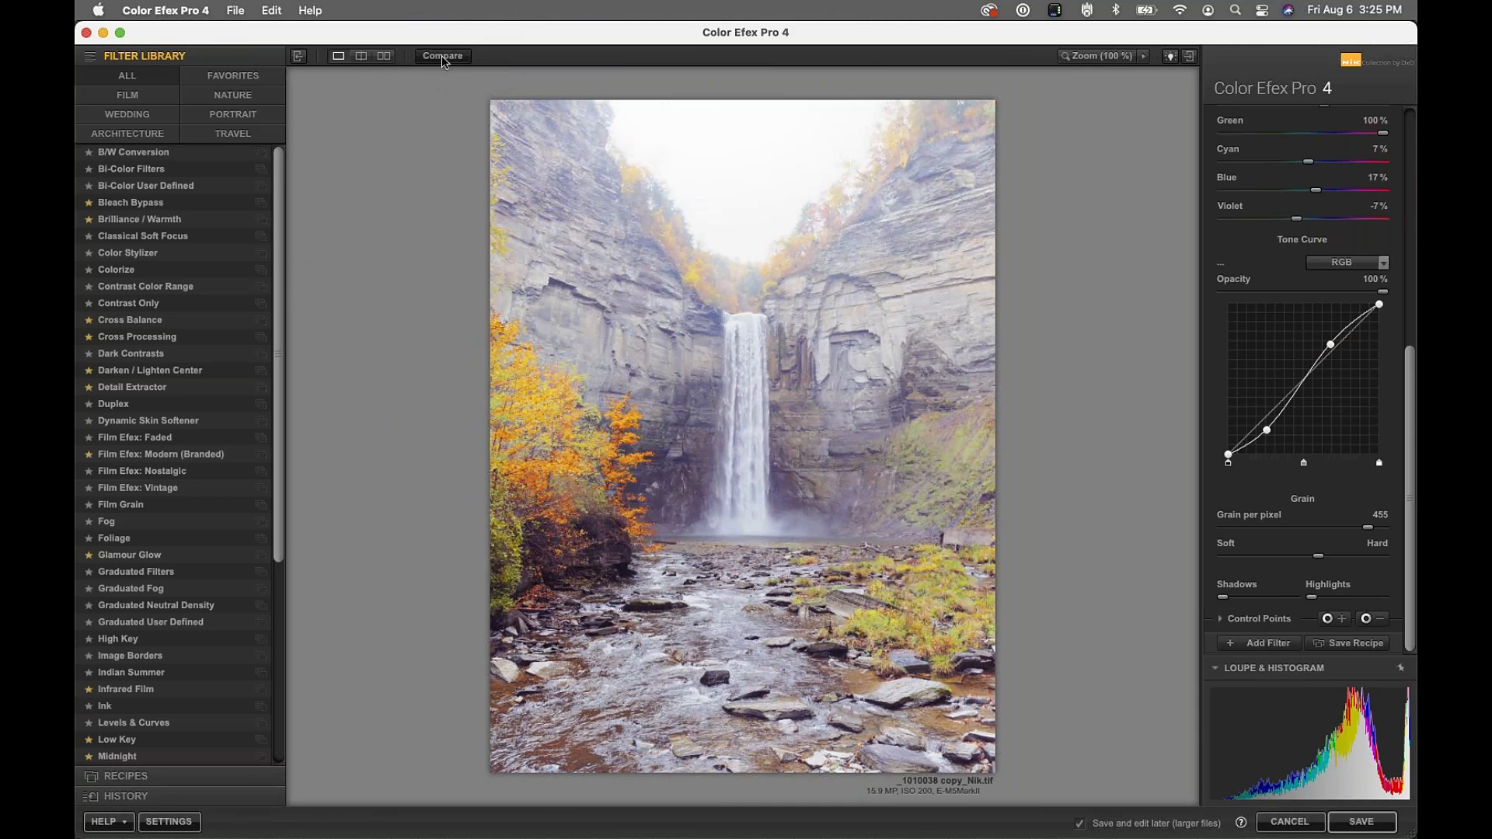
{"action": "left_click", "coordinate": [443, 61]}
{"action": "left_click", "coordinate": [443, 61]}
{"action": "left_click", "coordinate": [1256, 644]}
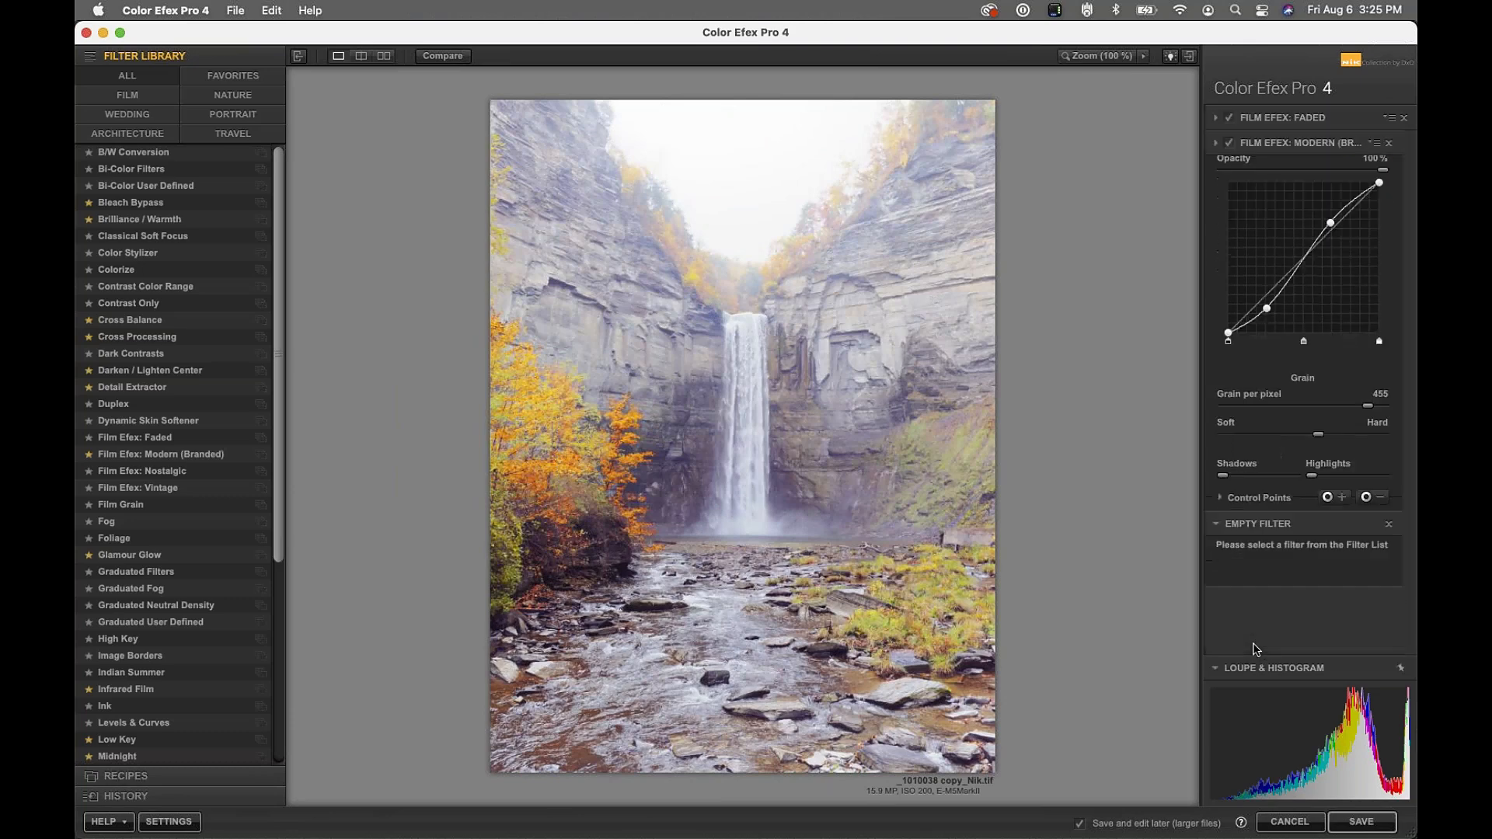
{"action": "left_click_drag", "start_coordinate": [282, 460], "coordinate": [300, 665]}
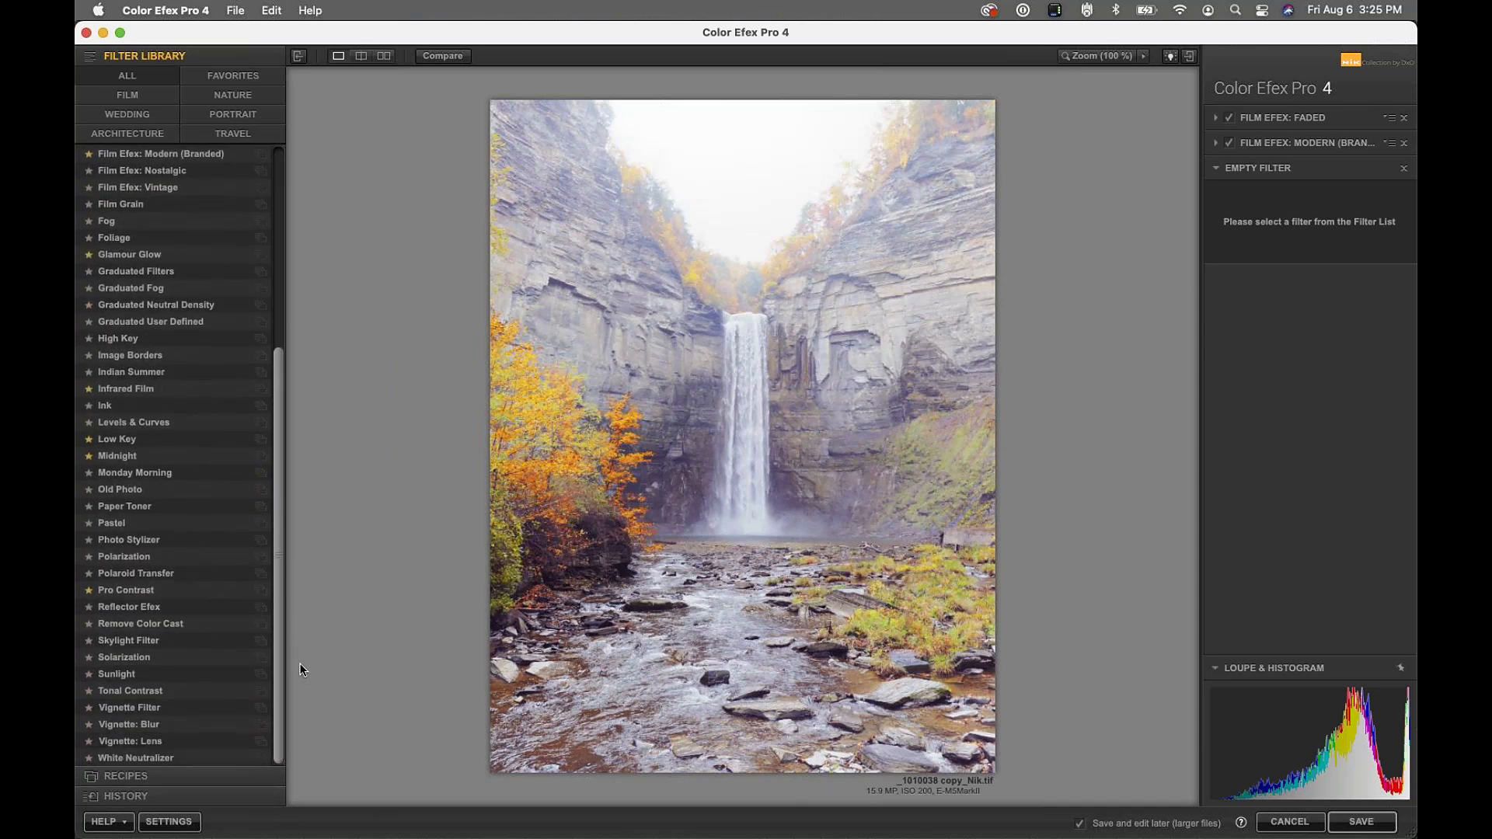
{"action": "left_click_drag", "start_coordinate": [301, 666], "coordinate": [286, 622]}
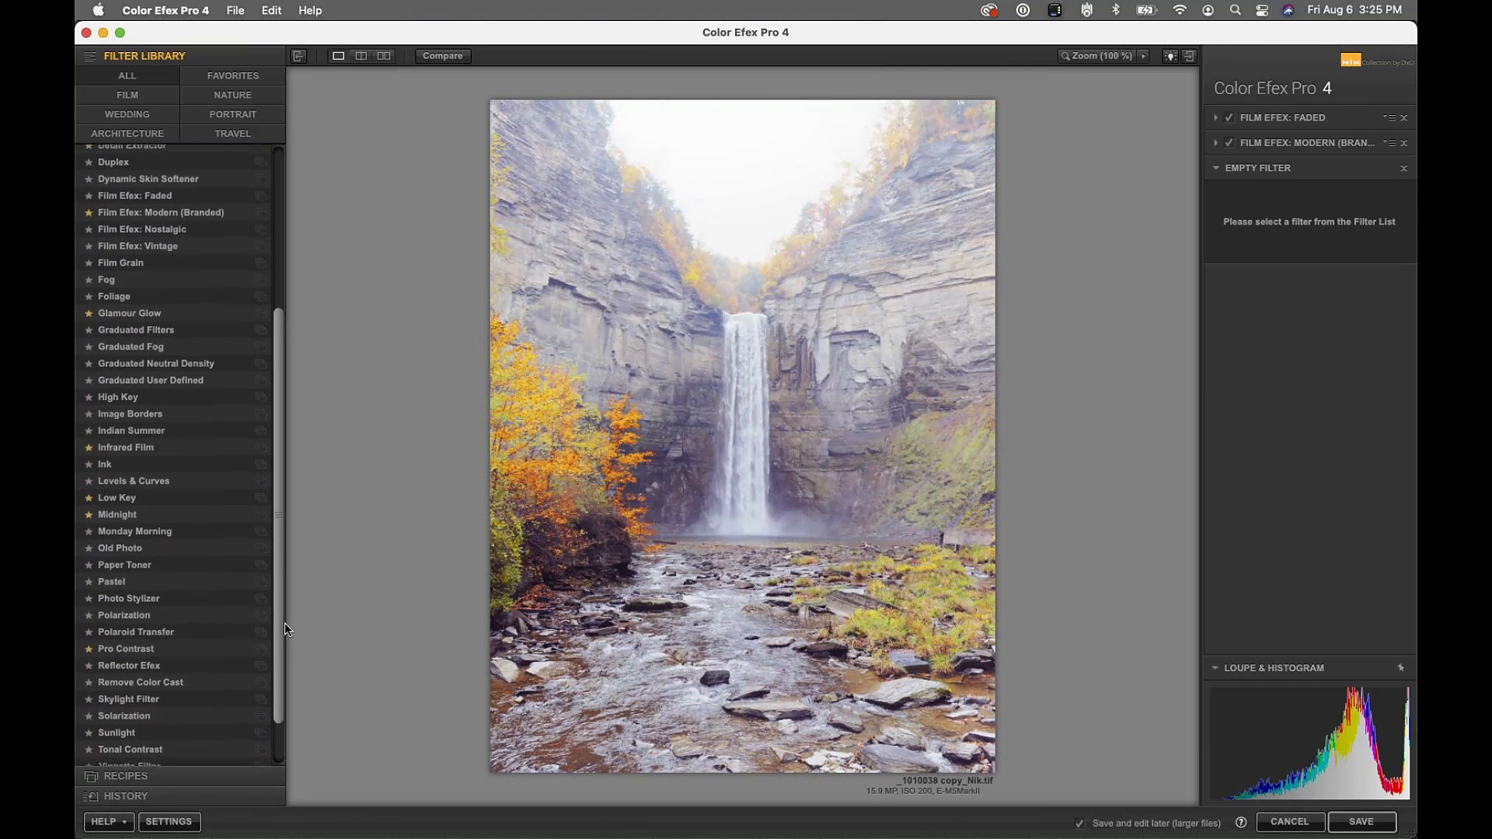
{"action": "left_click_drag", "start_coordinate": [284, 623], "coordinate": [286, 626]}
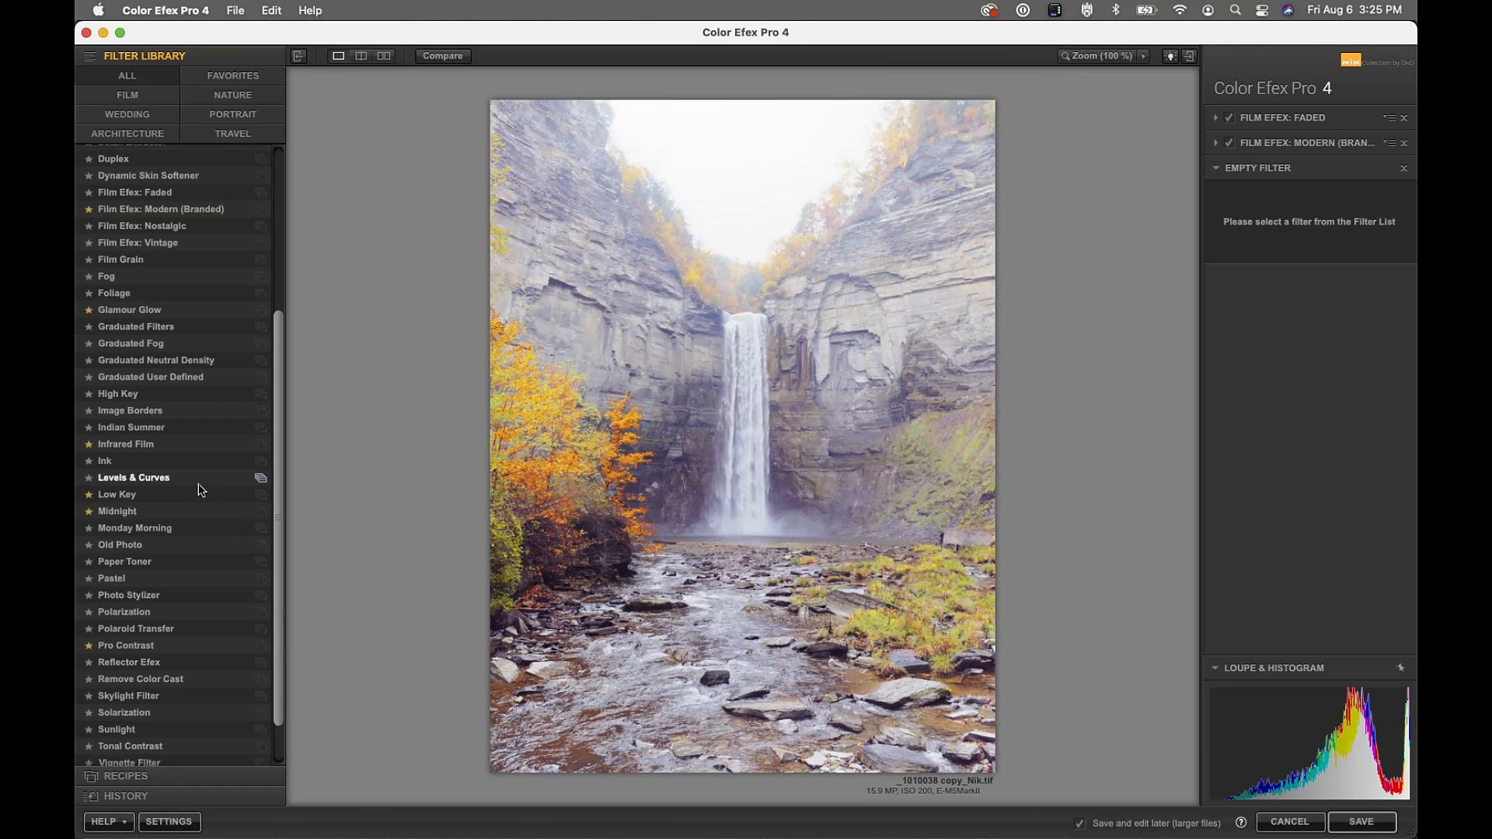
Add Image Borders, shrink the border size, set Spread to -100%, and compare with it off
{"action": "left_click", "coordinate": [132, 412]}
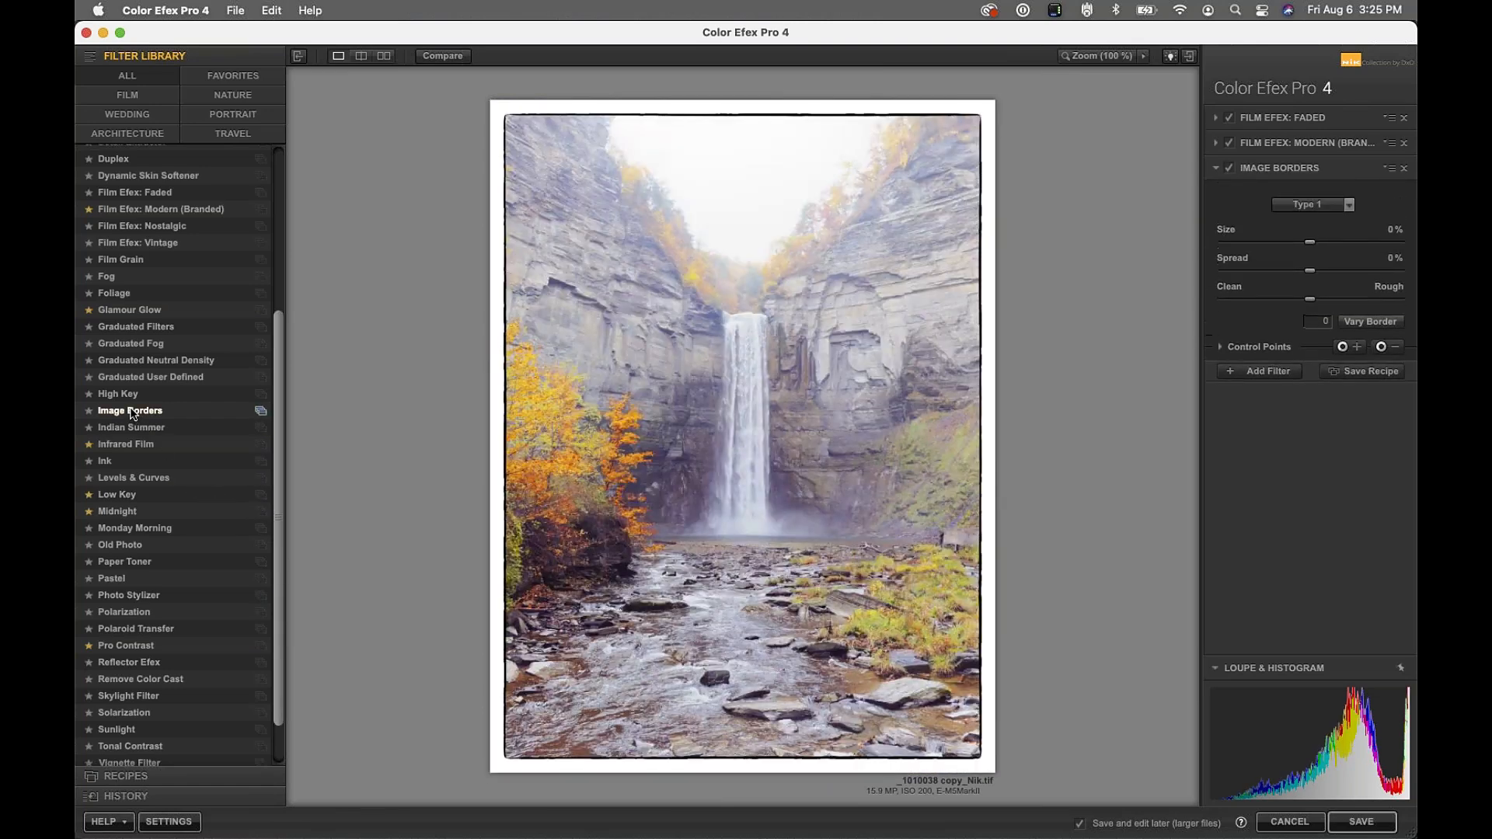
{"action": "left_click_drag", "start_coordinate": [1309, 242], "coordinate": [1248, 246]}
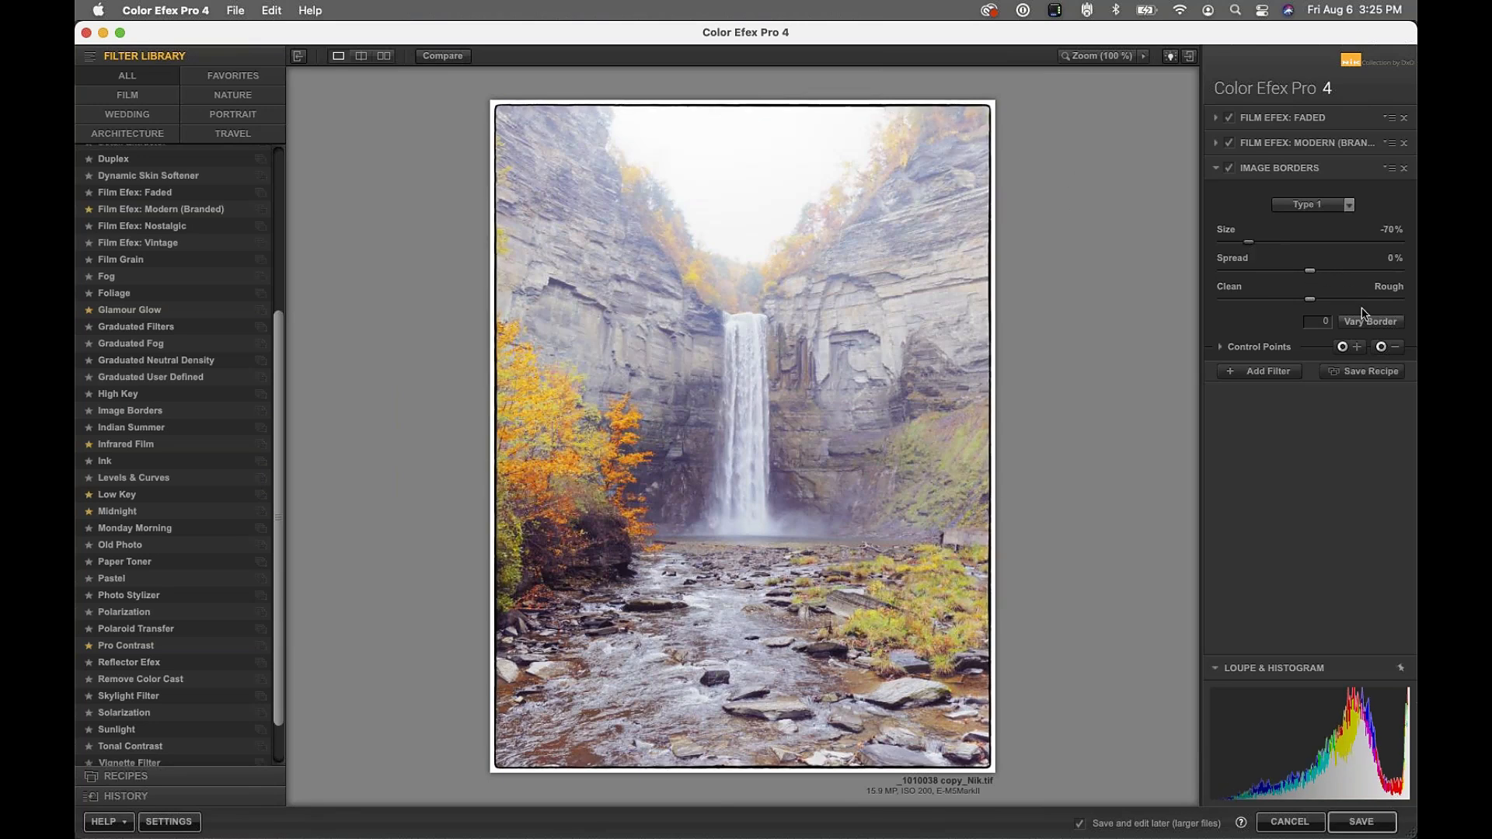
{"action": "left_click_drag", "start_coordinate": [1311, 272], "coordinate": [1211, 274]}
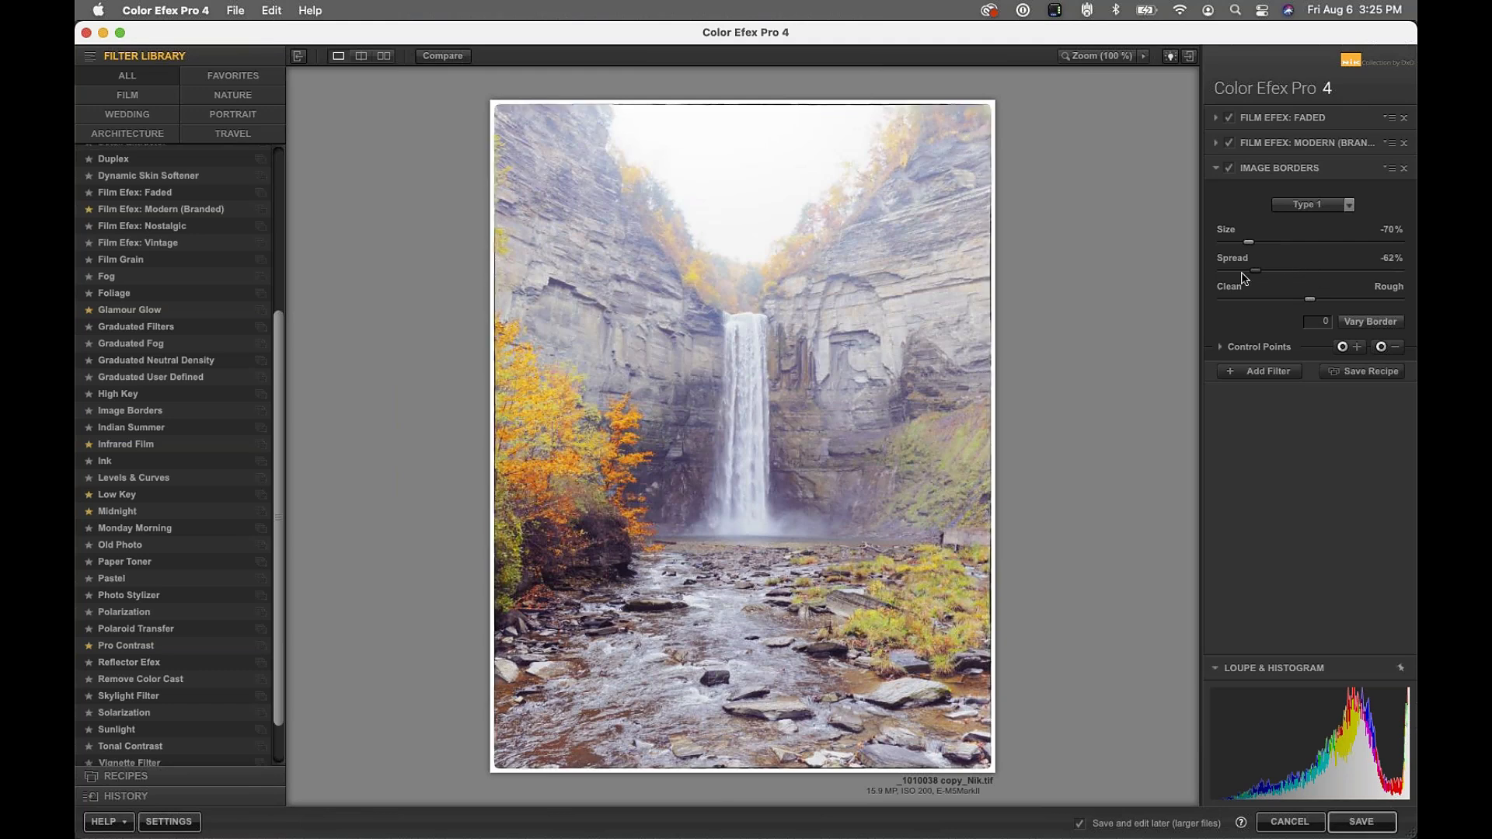
{"action": "left_click", "coordinate": [1228, 168]}
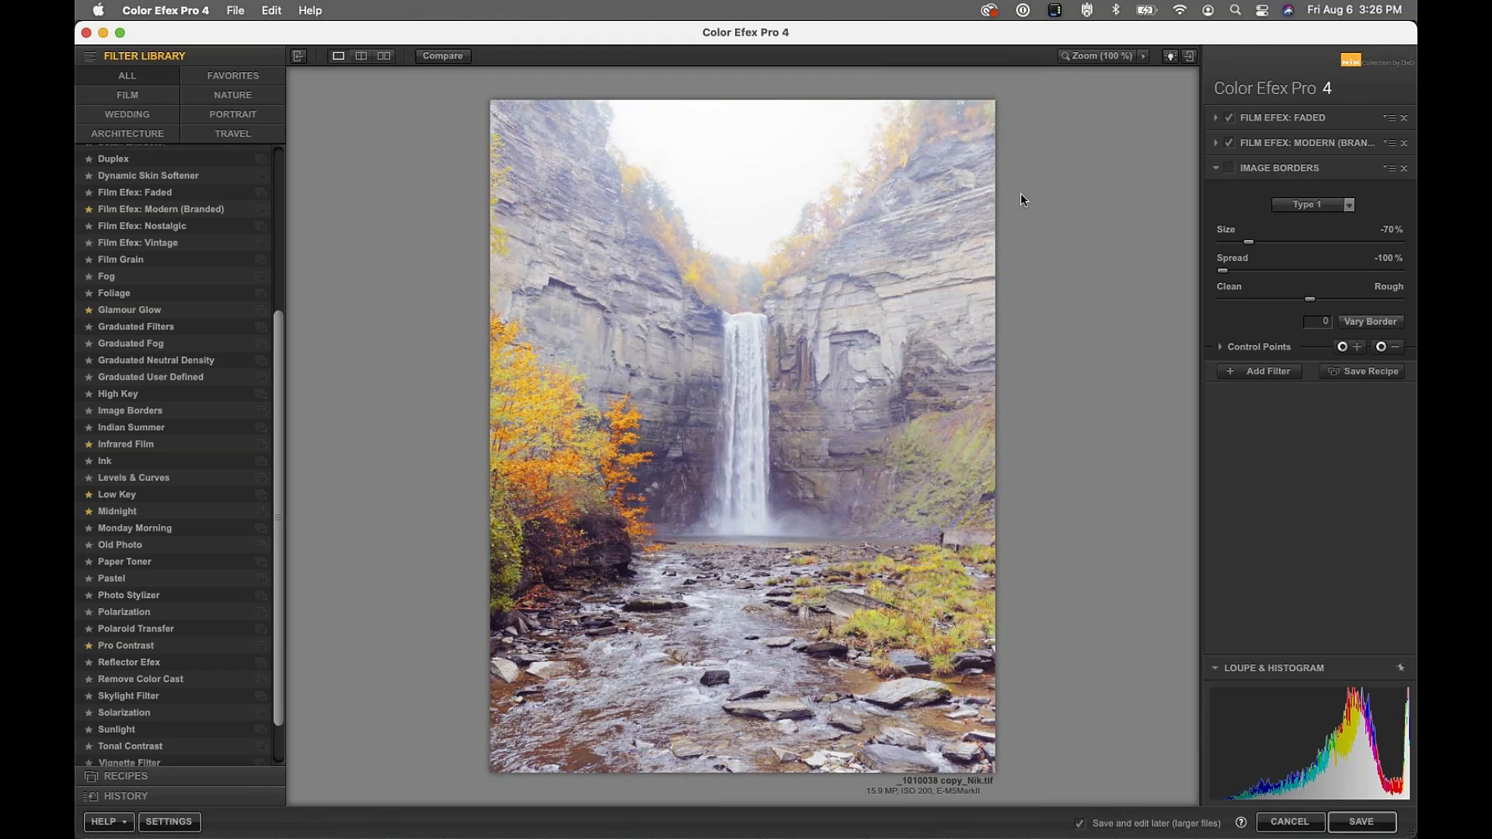
{"action": "left_click", "coordinate": [1229, 170]}
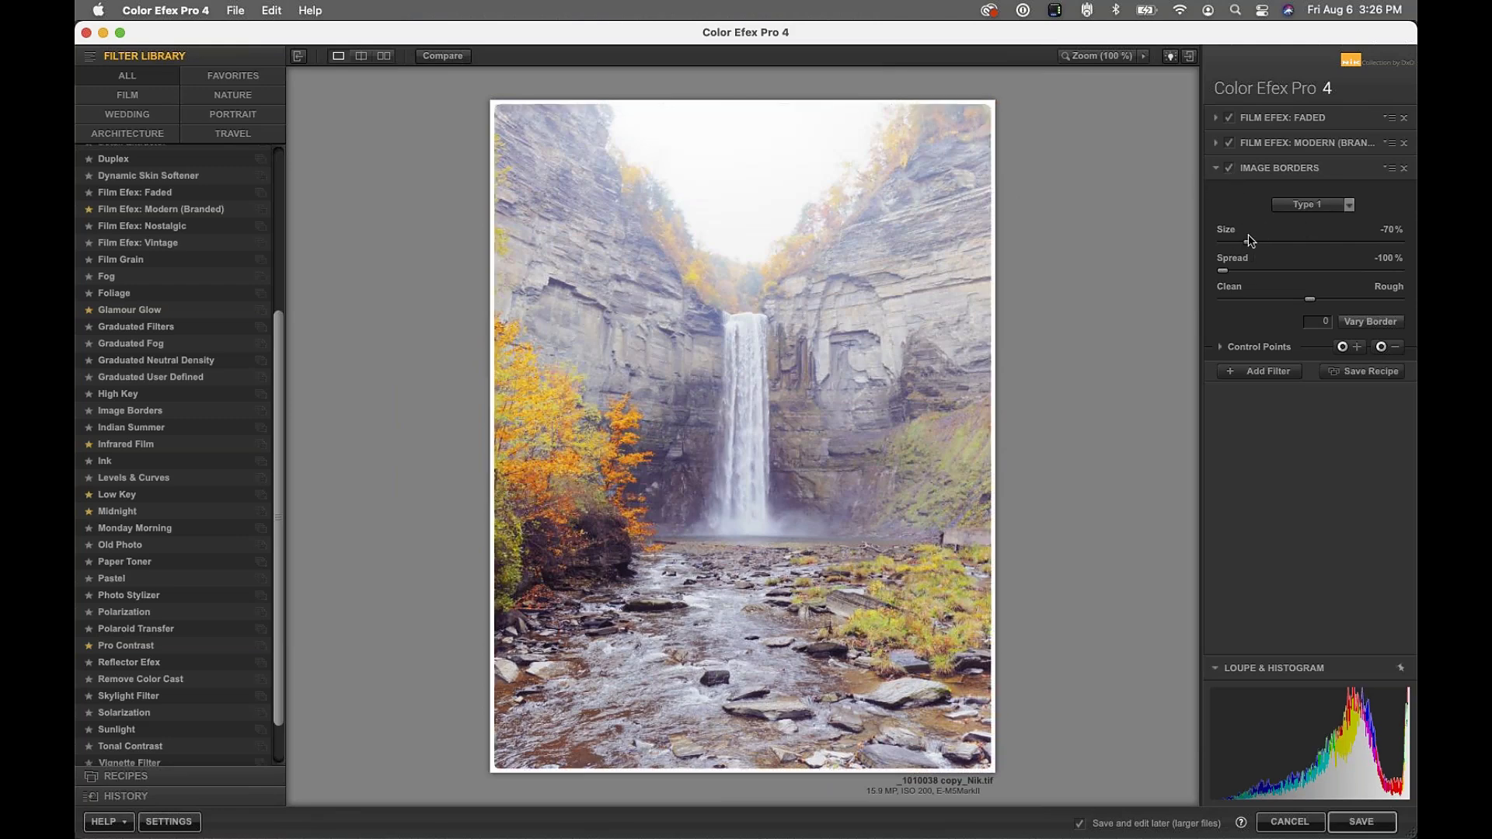
Set the border to Type 10 with Size -48% and a fully Clean edge, then compare
{"action": "left_click", "coordinate": [1308, 207]}
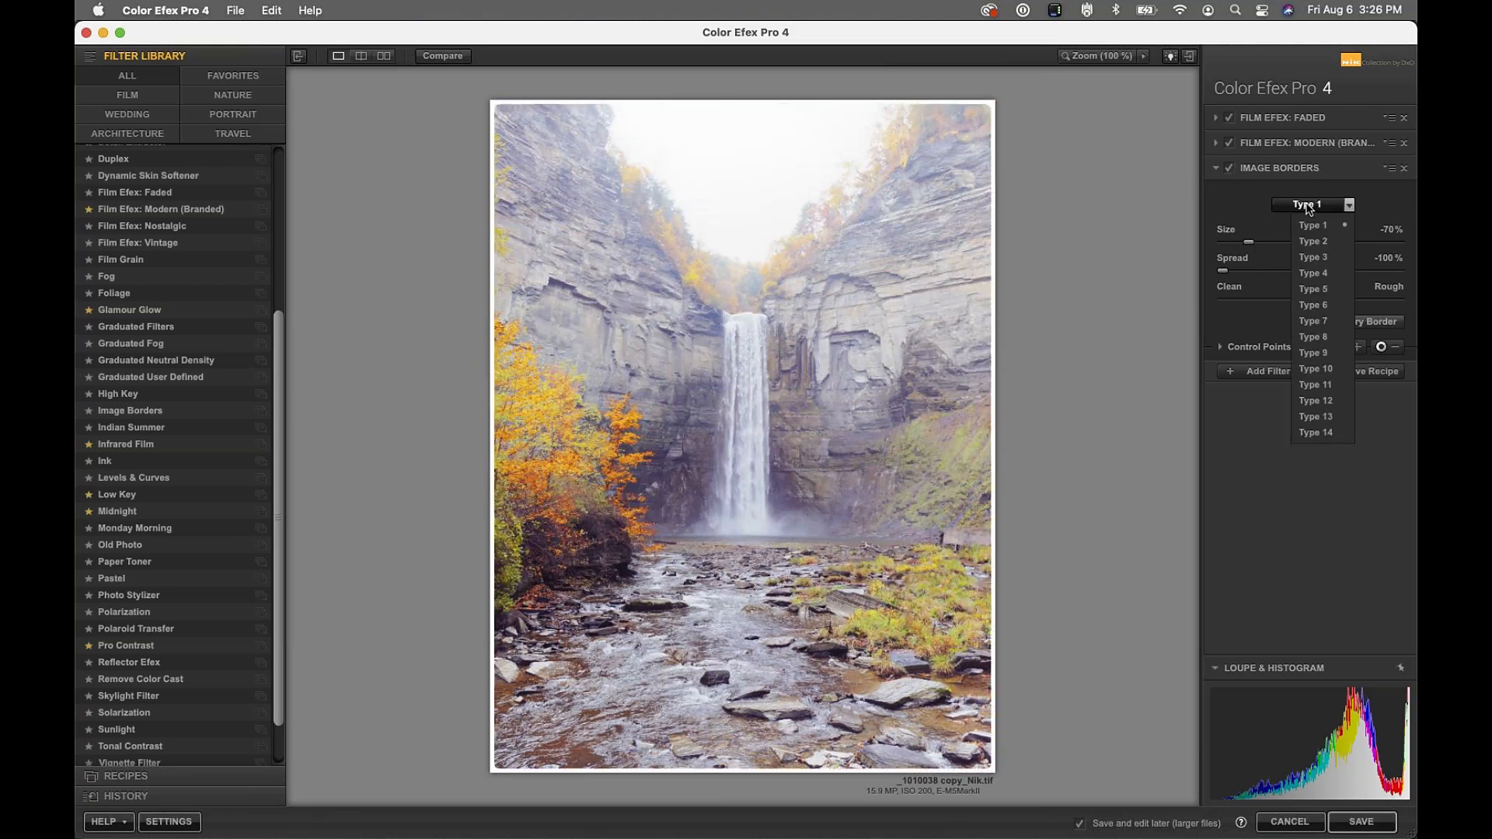
{"action": "left_click", "coordinate": [1312, 402]}
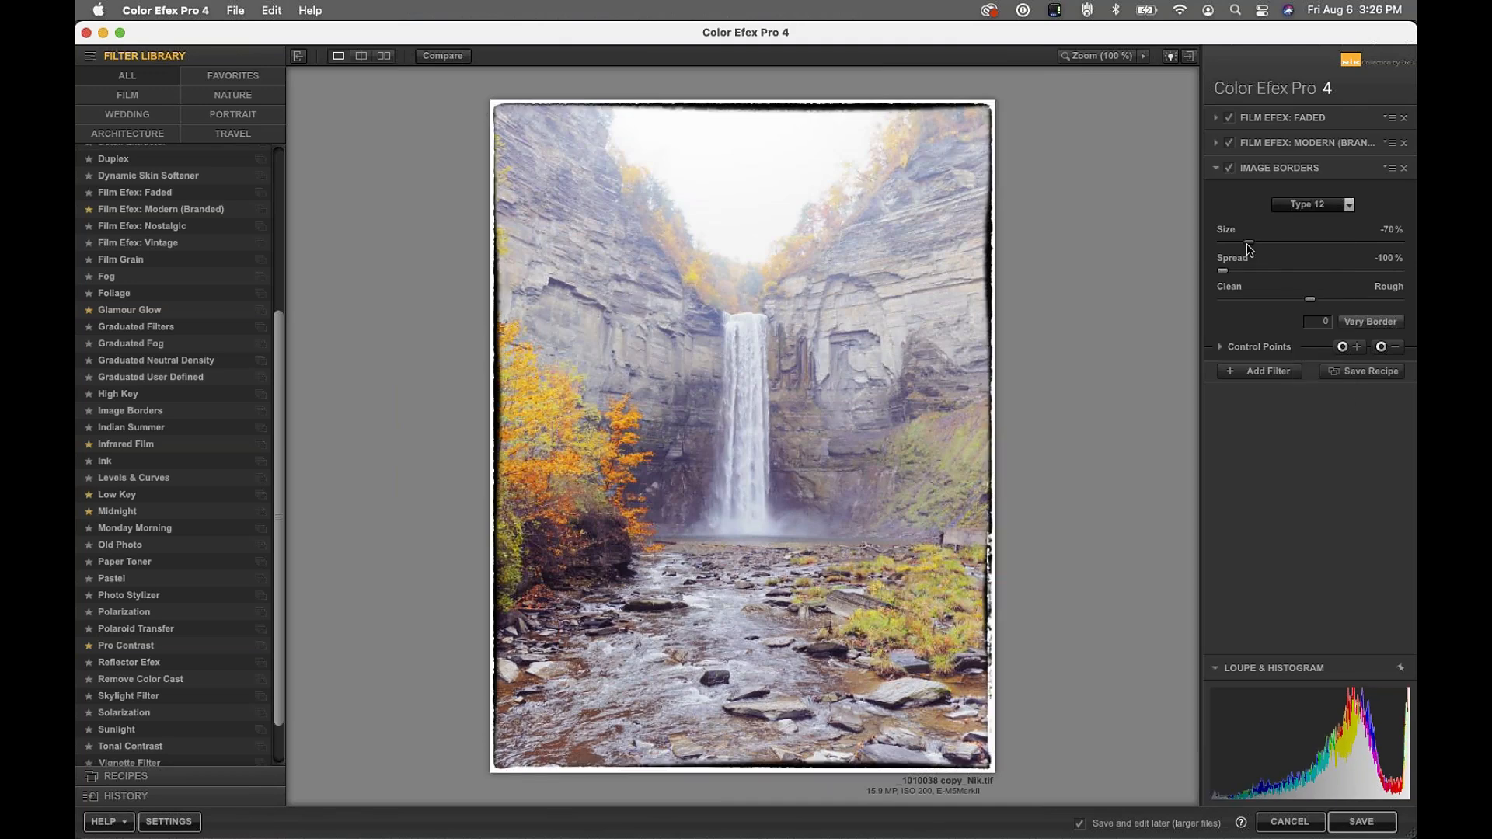
{"action": "left_click_drag", "start_coordinate": [1251, 242], "coordinate": [1152, 268]}
{"action": "left_click_drag", "start_coordinate": [1311, 301], "coordinate": [1167, 294]}
{"action": "left_click", "coordinate": [1312, 208]}
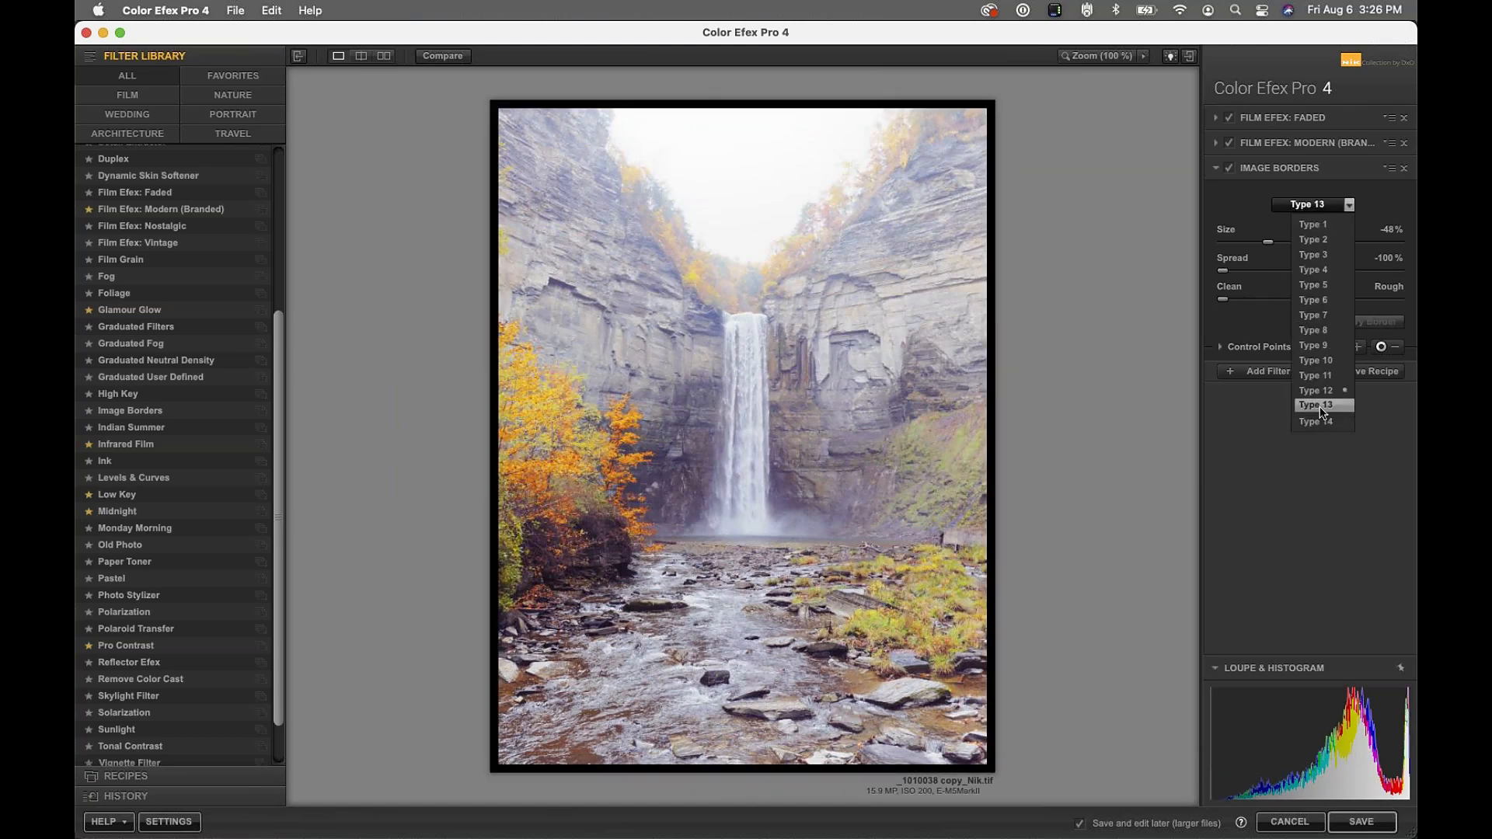
{"action": "left_click", "coordinate": [1311, 360]}
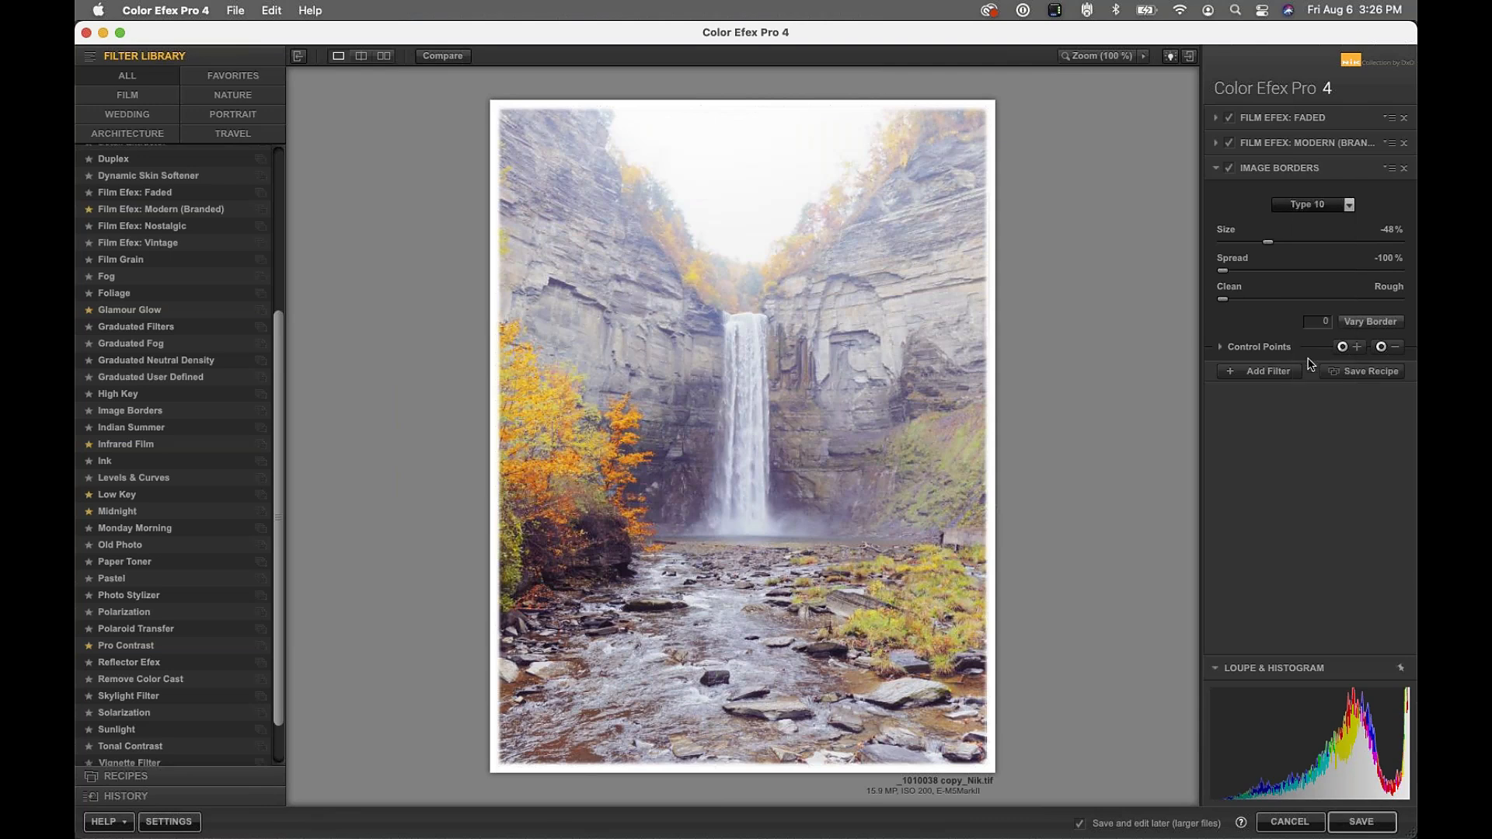
{"action": "left_click", "coordinate": [1230, 170]}
{"action": "left_click", "coordinate": [1229, 169]}
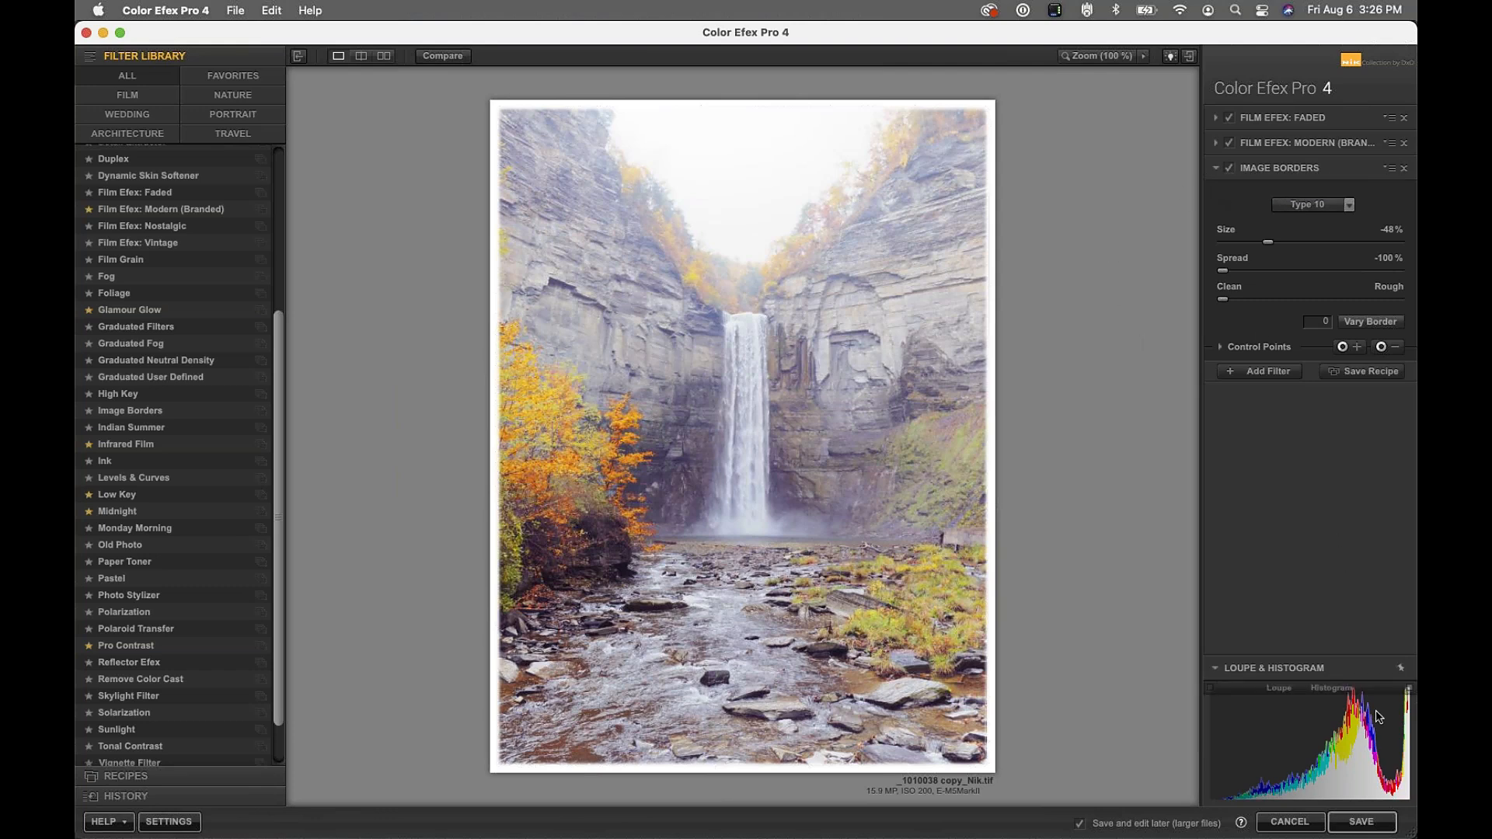
Save the bordered vintage edit from Color Efex Pro 4 back to PhotoLab
{"action": "left_click", "coordinate": [1359, 822]}
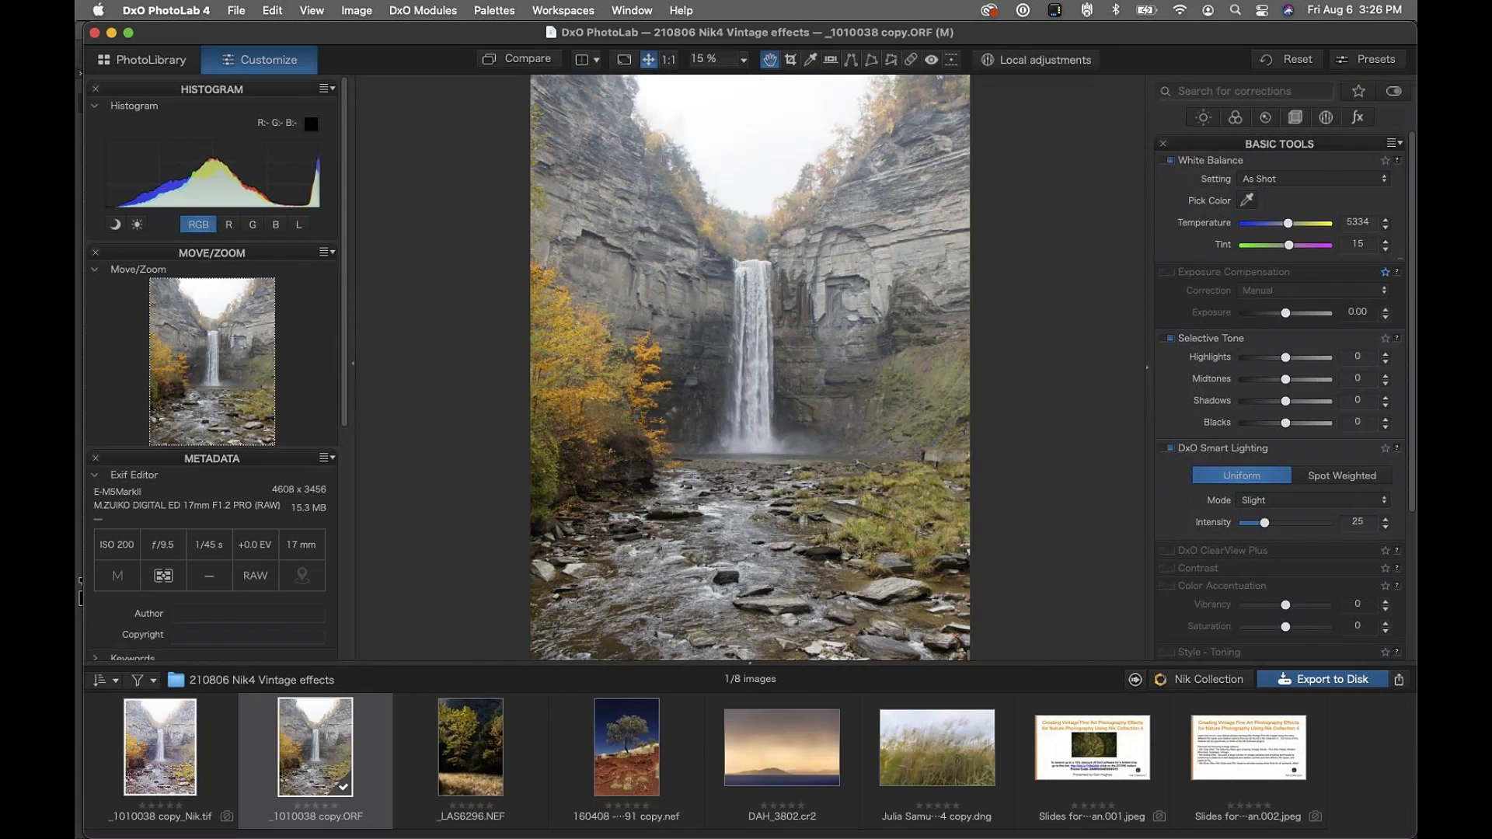
{"action": "right_click", "coordinate": [320, 754]}
{"action": "left_click", "coordinate": [319, 750]}
View the saved _1010038 copy_Nik.tif, then return to the original ORF
{"action": "mouse_move", "coordinate": [319, 746]}
{"action": "left_click", "coordinate": [180, 761]}
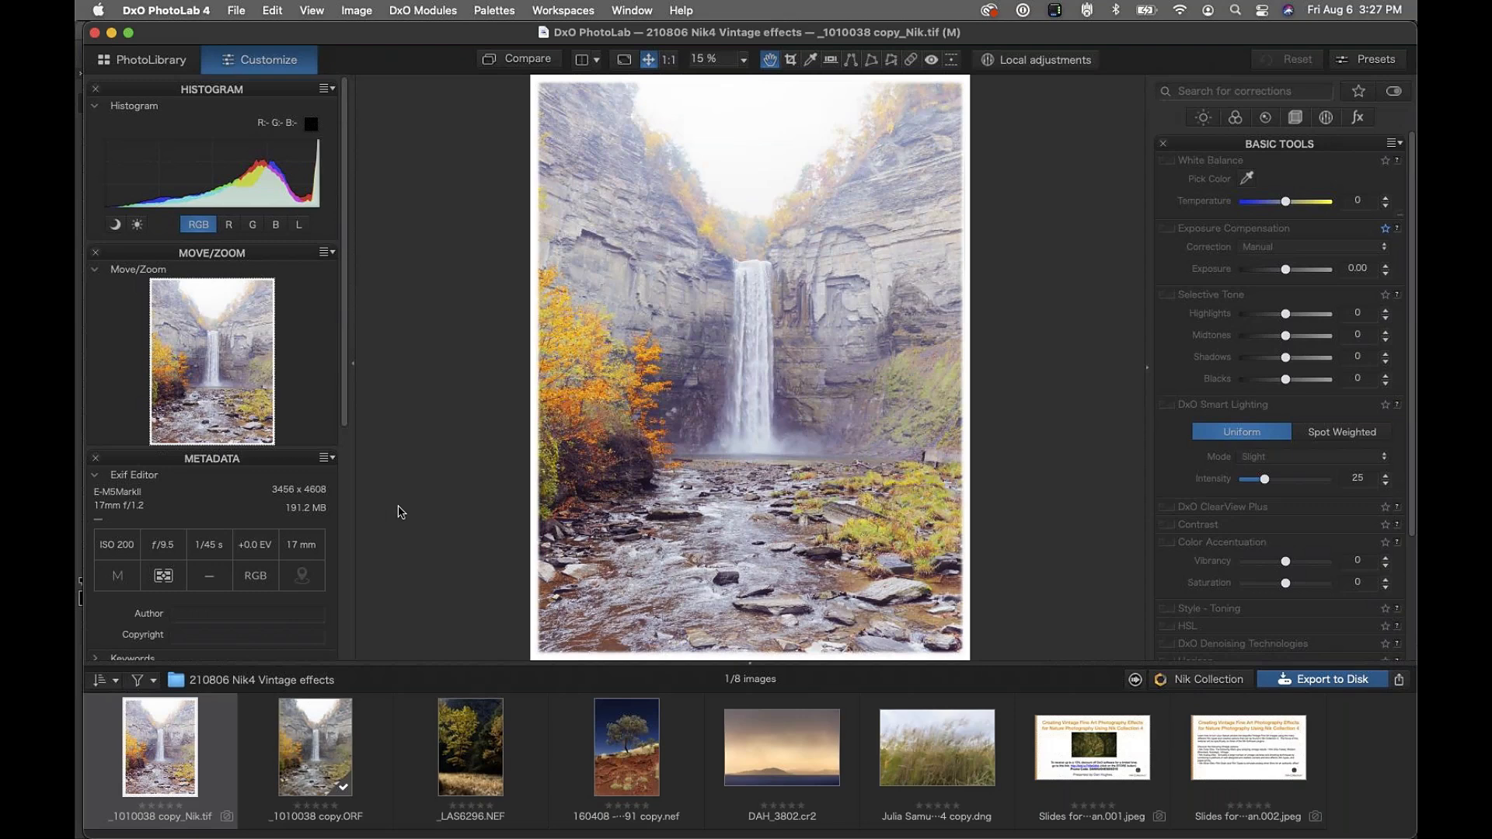
{"action": "right_click", "coordinate": [345, 736]}
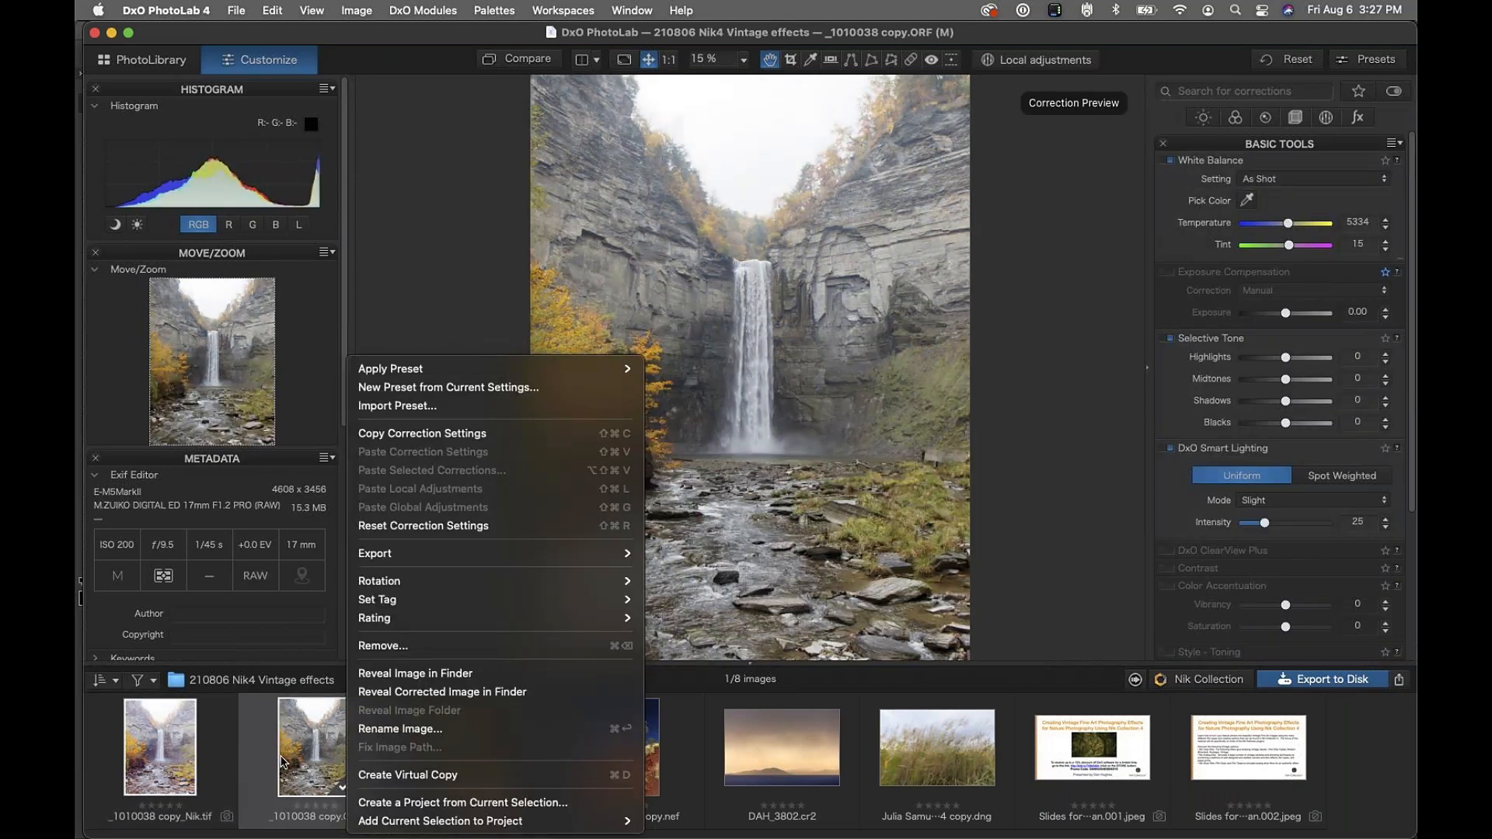
{"action": "left_click", "coordinate": [286, 760]}
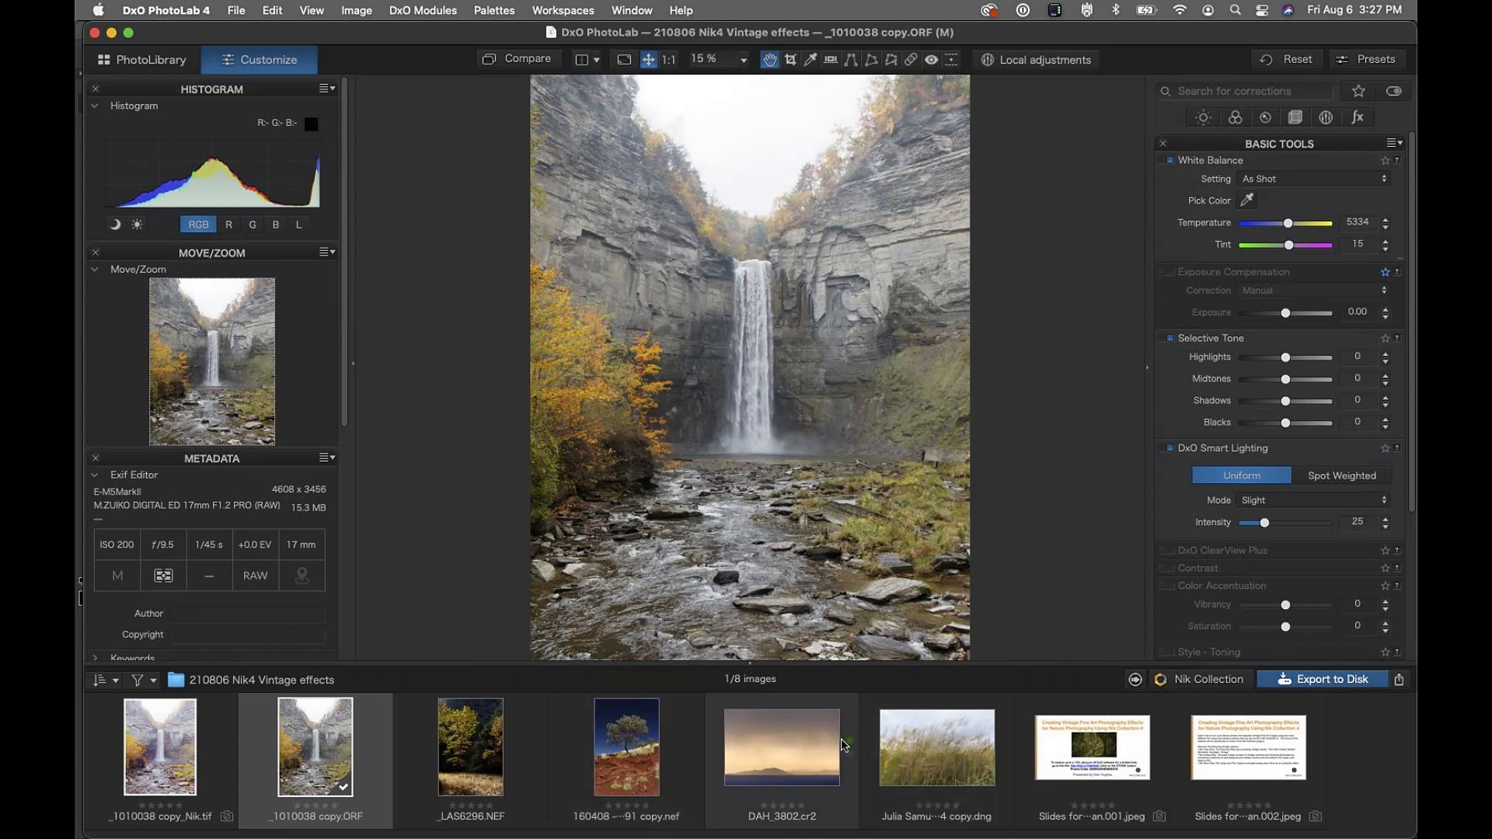
Open the DAH_3802.cr2 hills photo from the filmstrip
{"action": "left_click", "coordinate": [802, 760]}
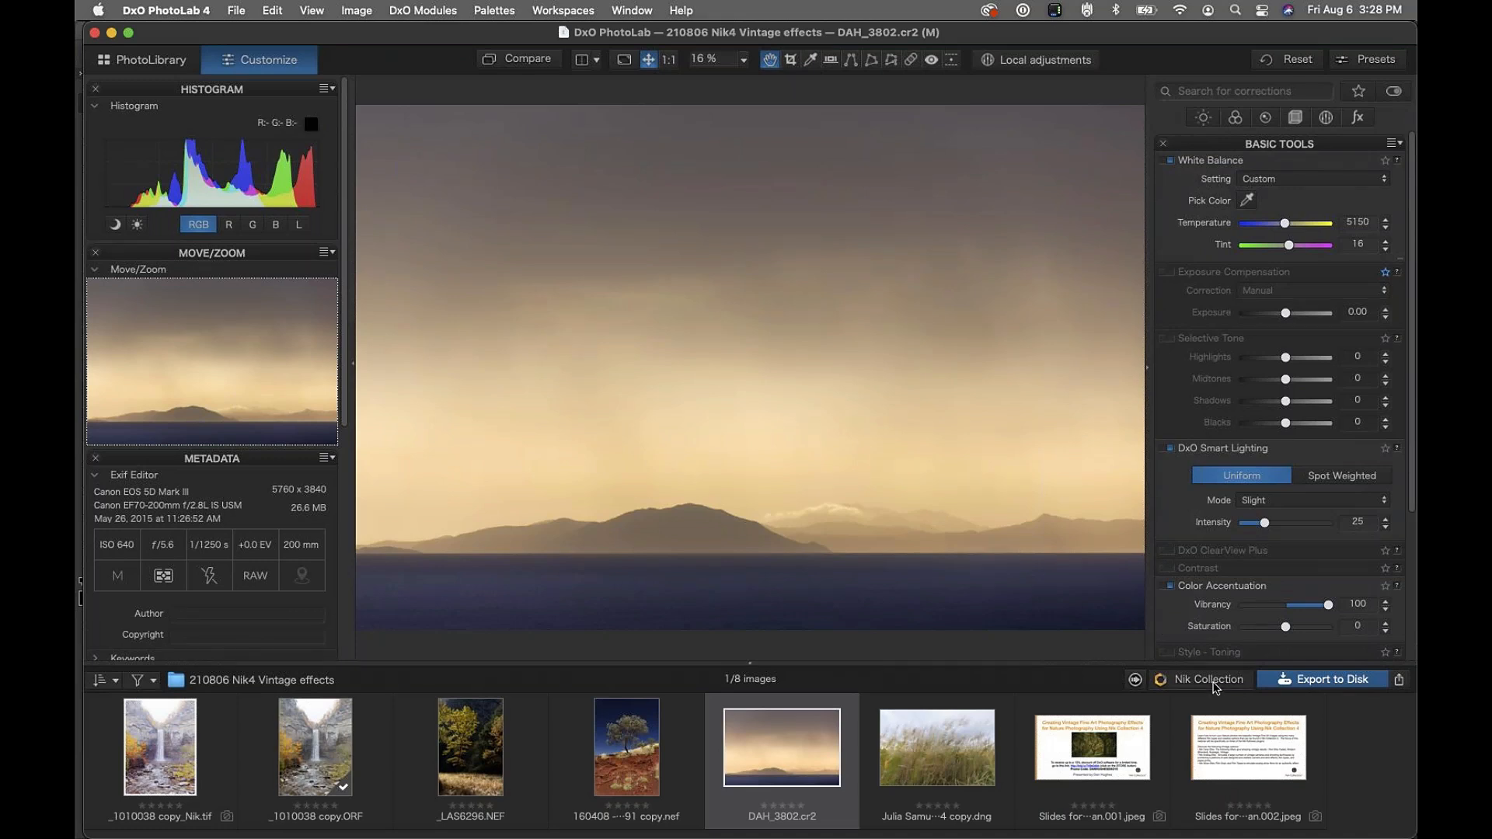
Send DAH_3802.cr2 to Analog Efex Pro 2 via Nik Collection, accepting the TIFF notice
{"action": "left_click", "coordinate": [1210, 681]}
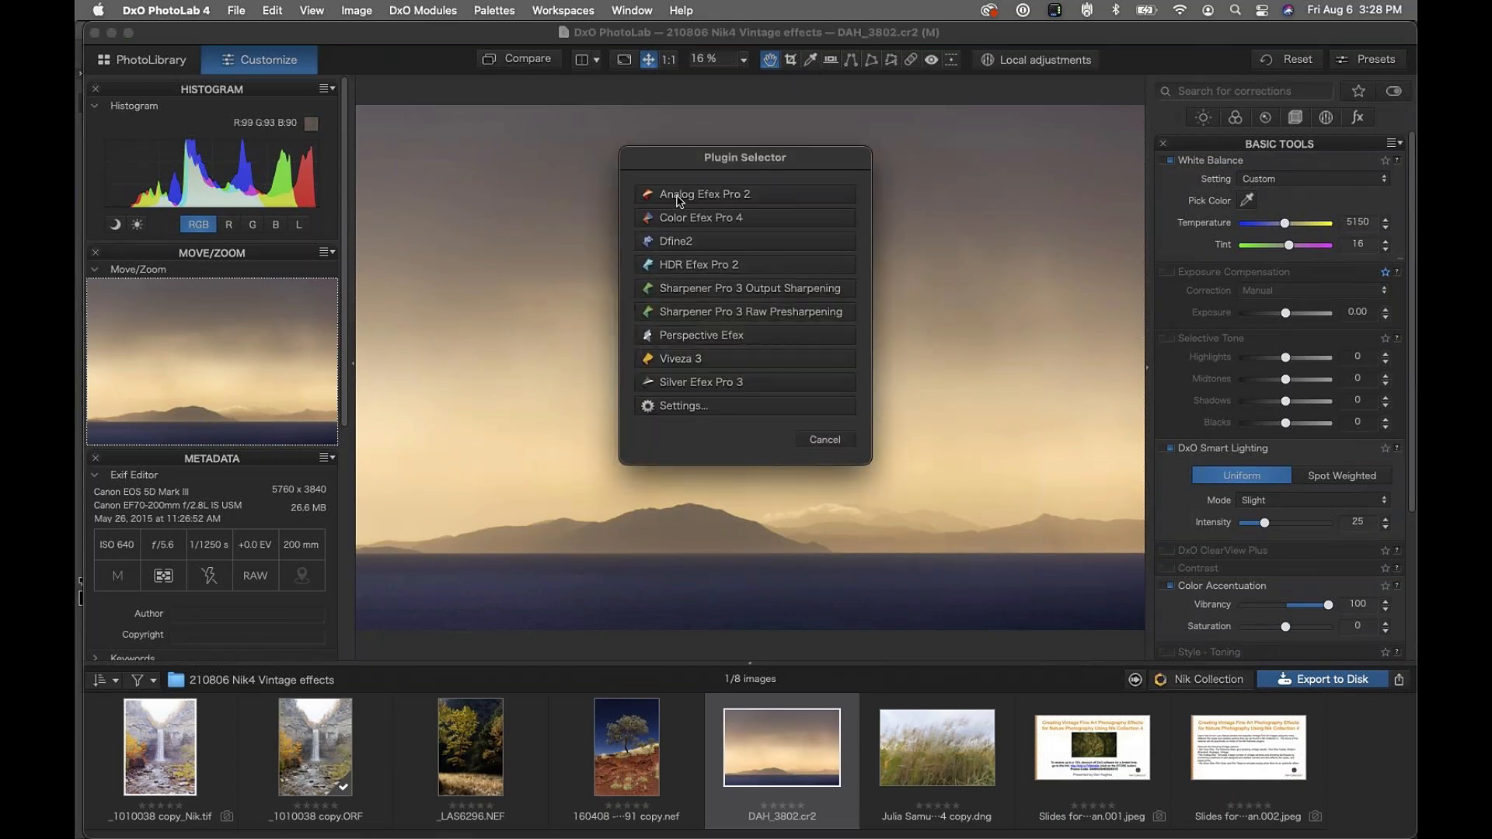
{"action": "left_click", "coordinate": [740, 219]}
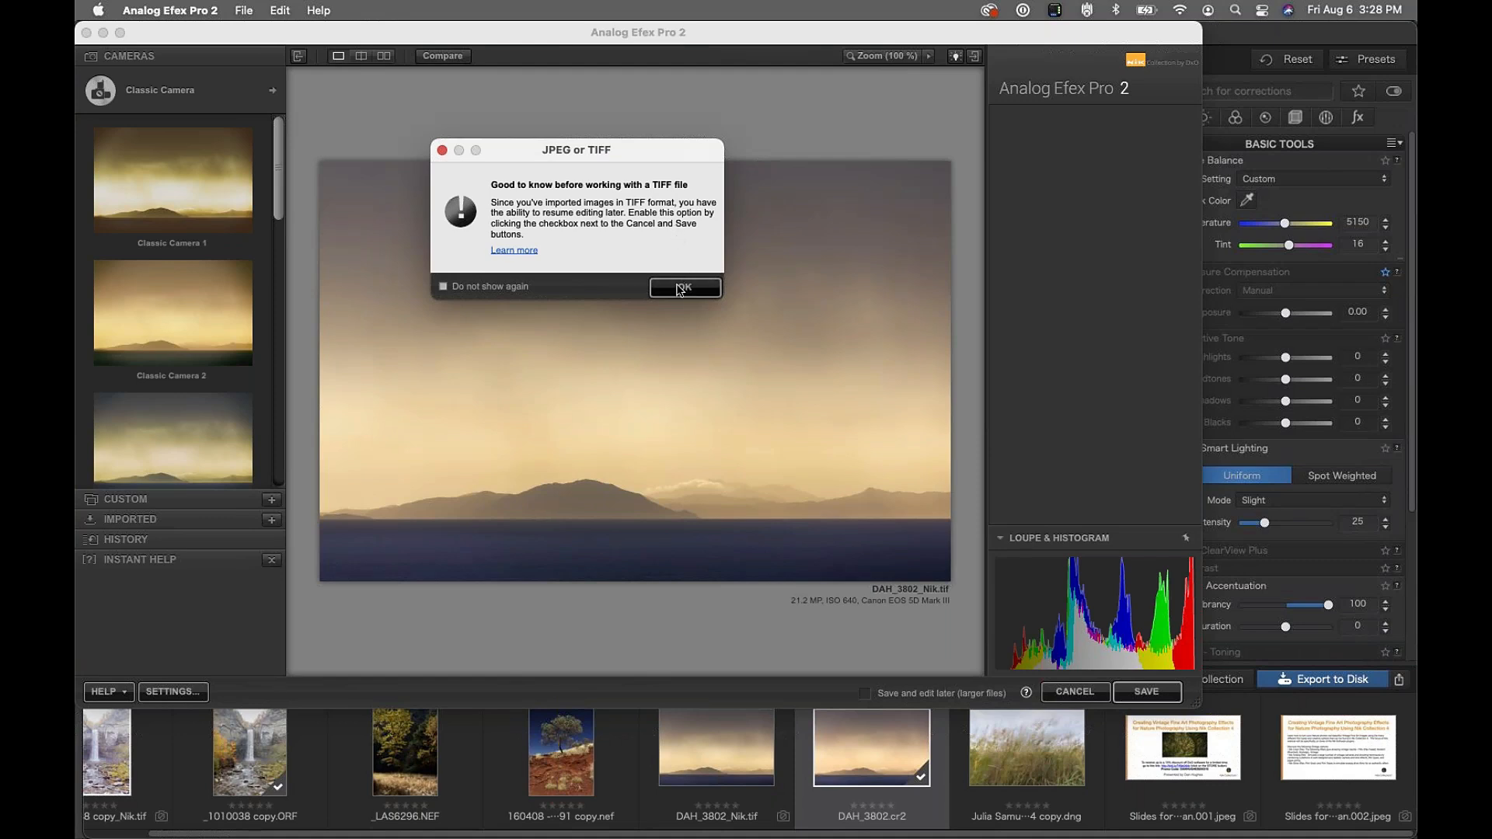
{"action": "key", "text": "Return"}
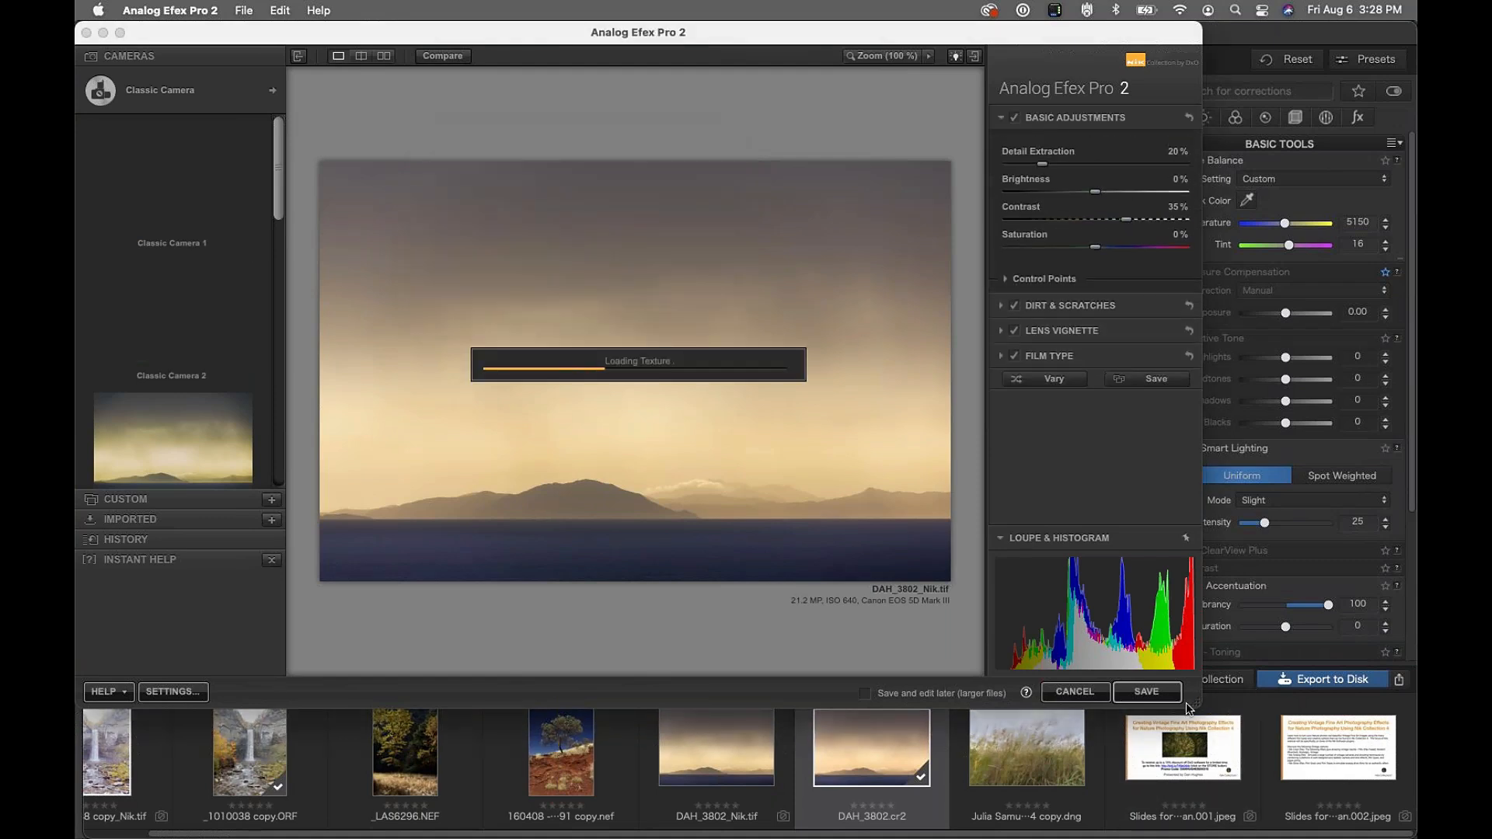
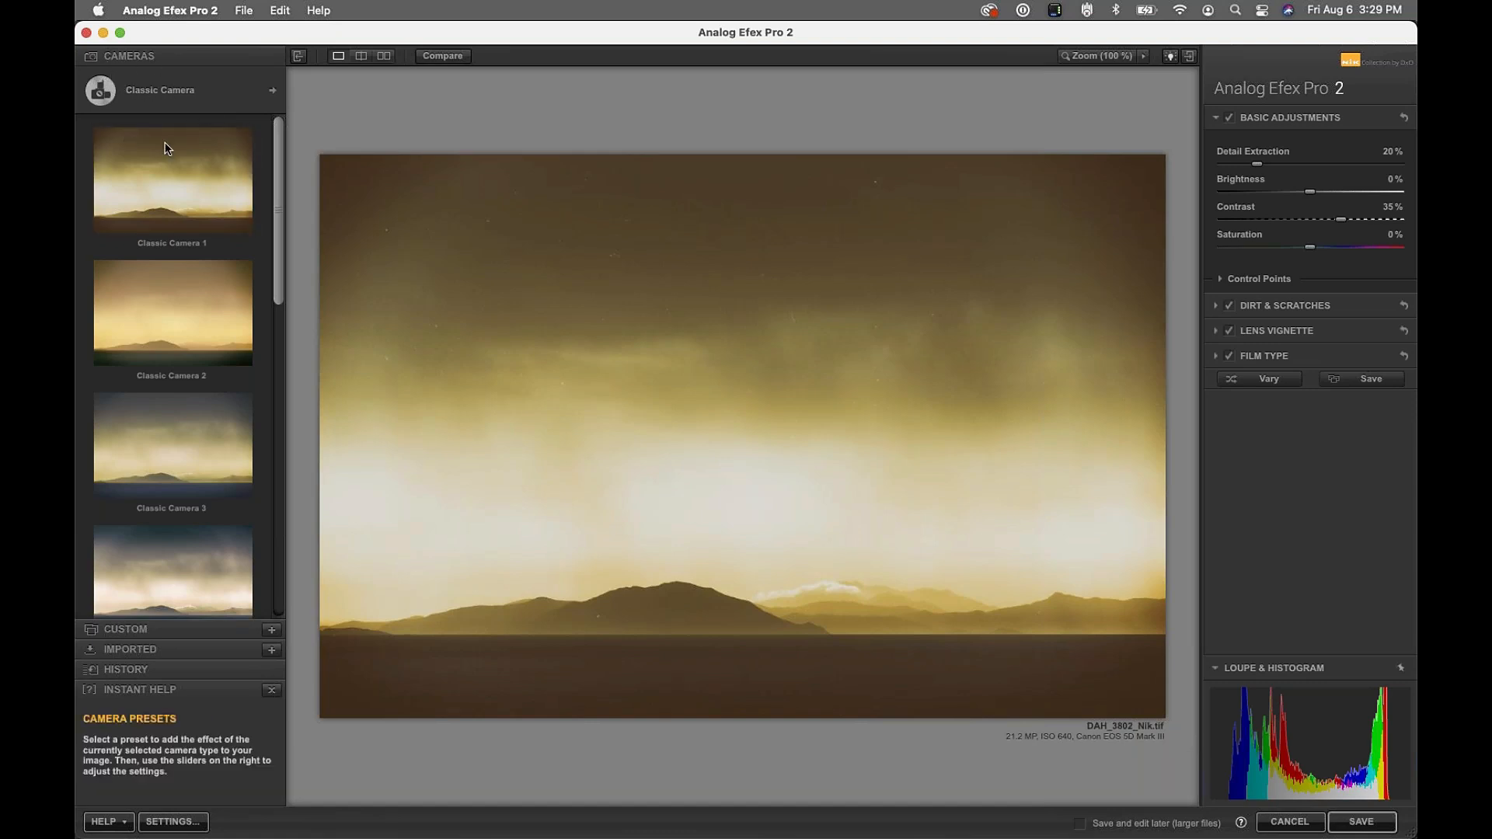
Open the camera type chooser from the Classic Camera header
{"action": "left_click", "coordinate": [172, 94]}
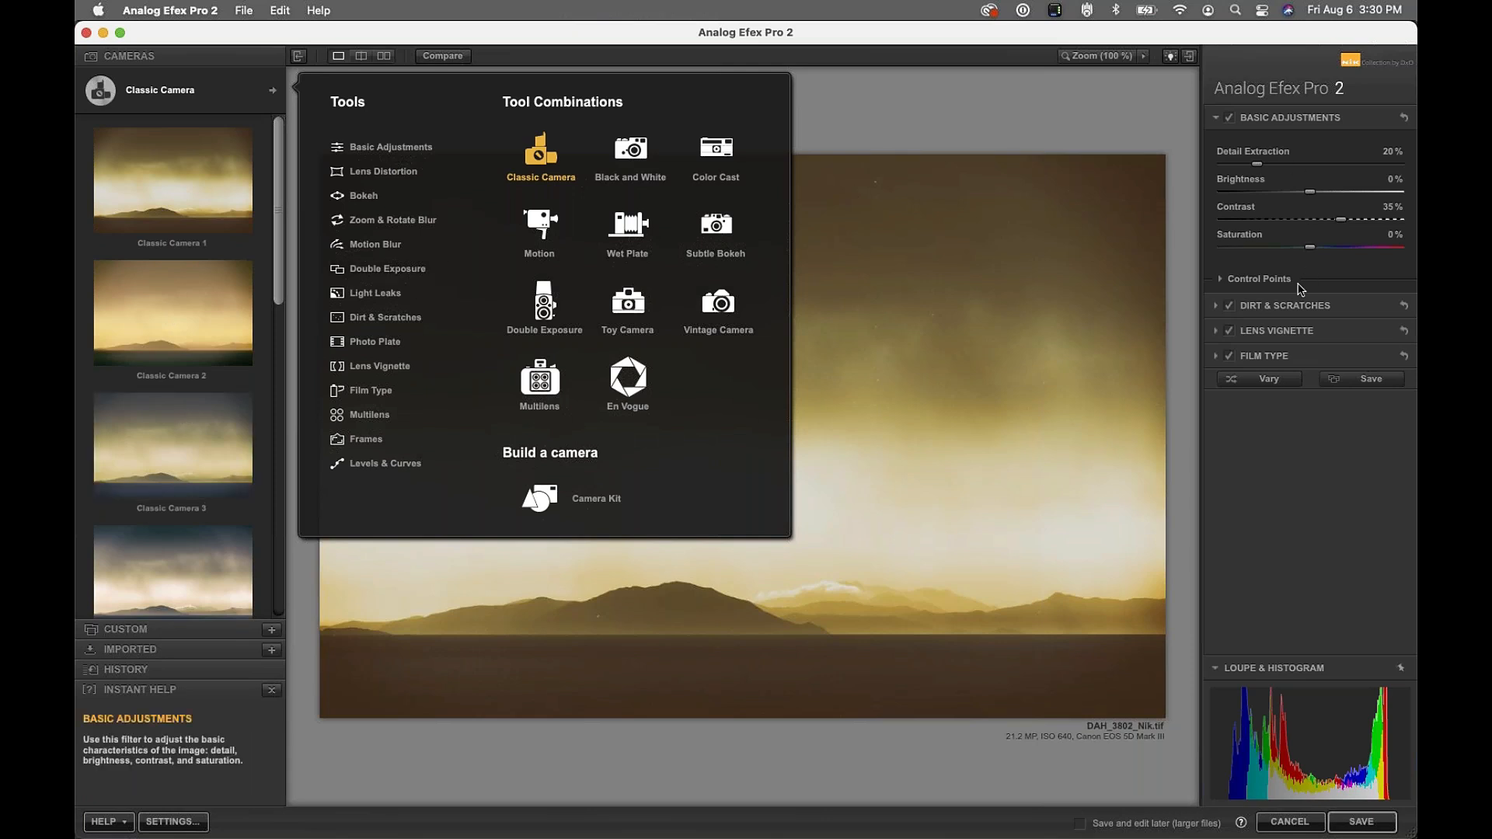
Apply the Vintage Camera 1 preset and collapse the Film Type section
{"action": "left_click", "coordinate": [707, 310]}
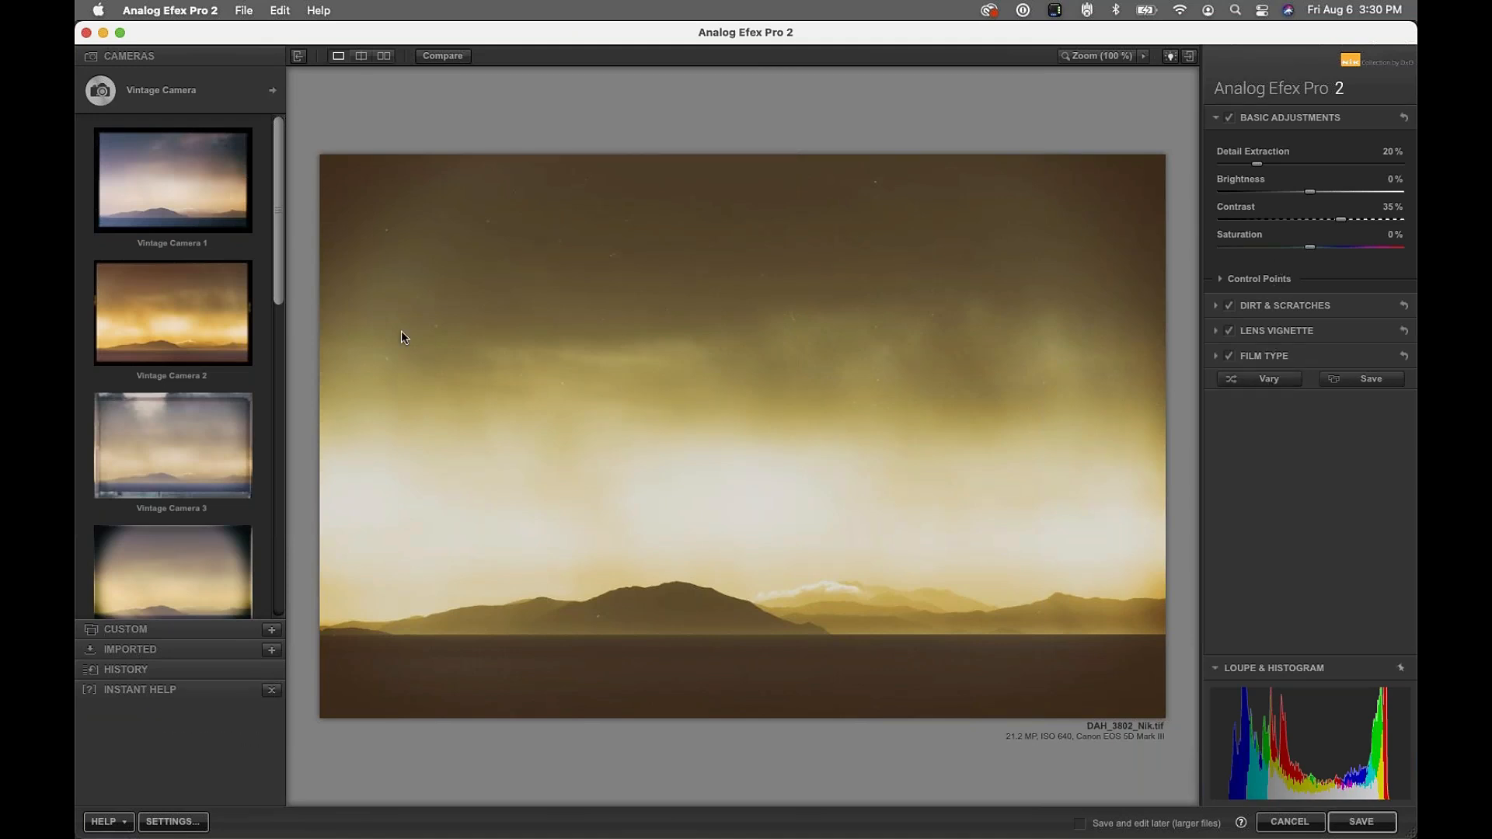
{"action": "left_click", "coordinate": [166, 182]}
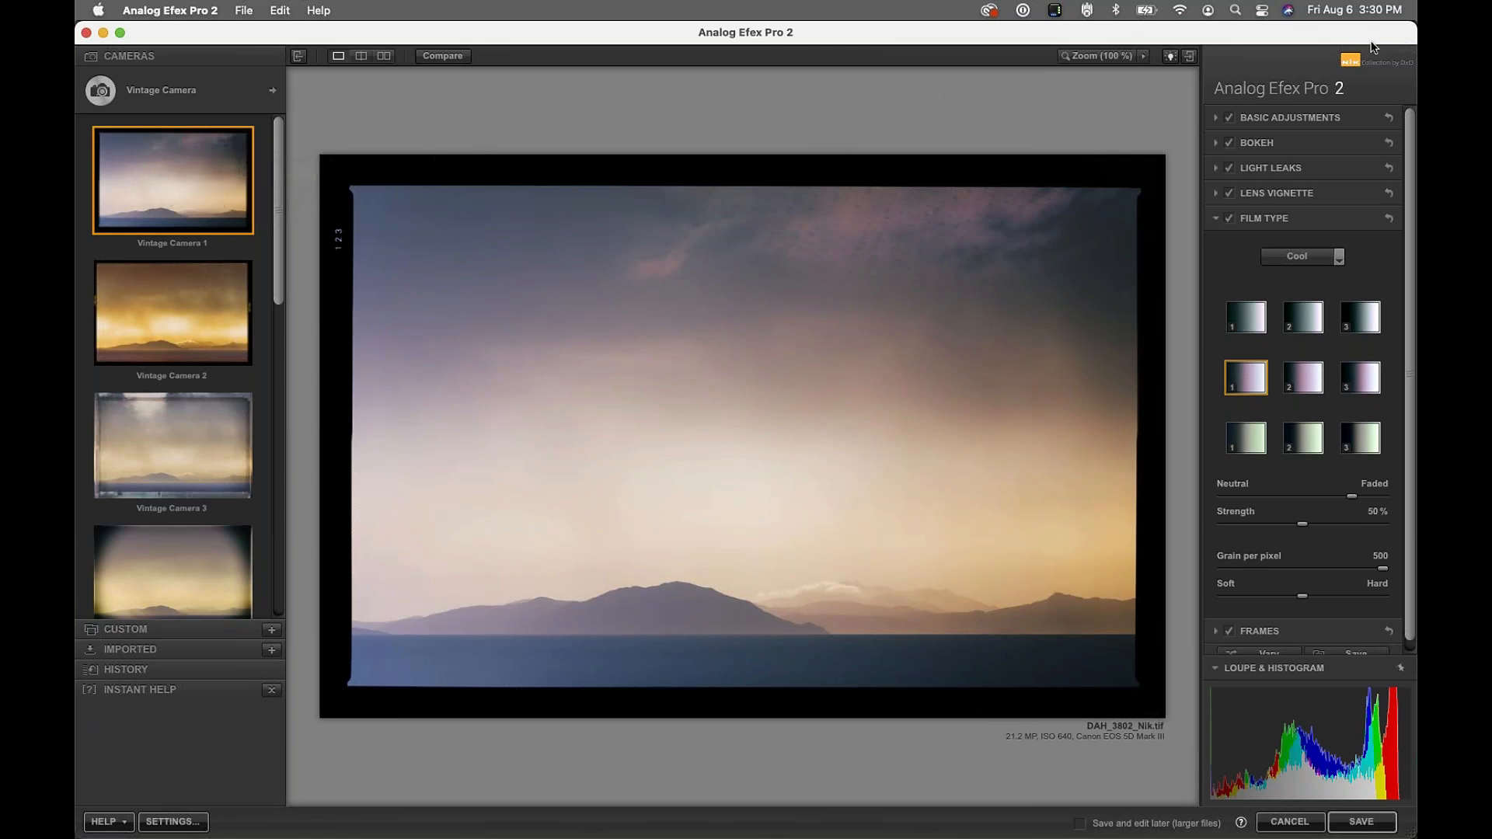
{"action": "left_click", "coordinate": [1271, 216]}
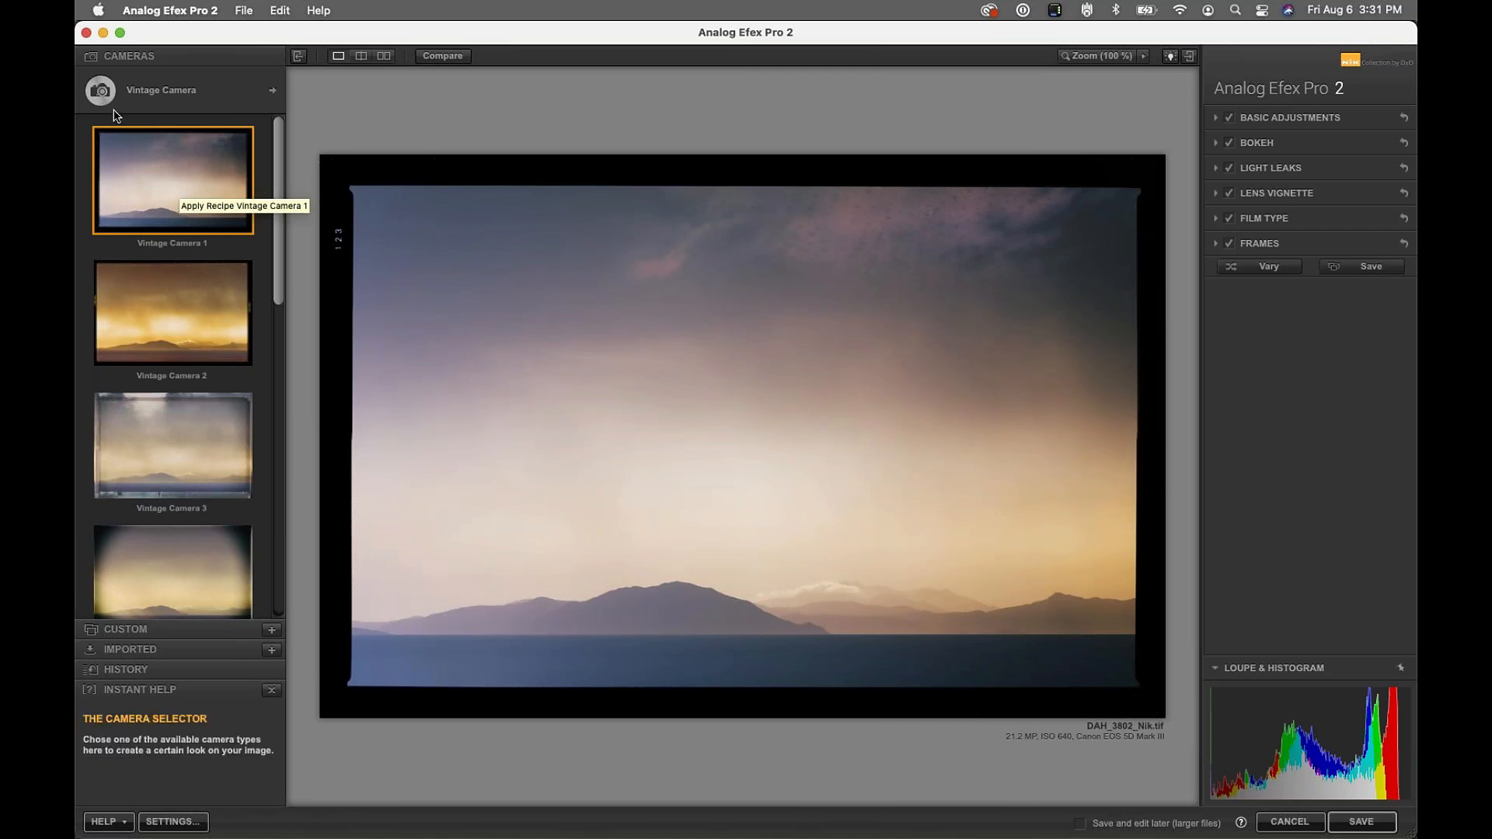
Reopen the camera chooser from the Vintage Camera header
{"action": "left_click", "coordinate": [143, 92]}
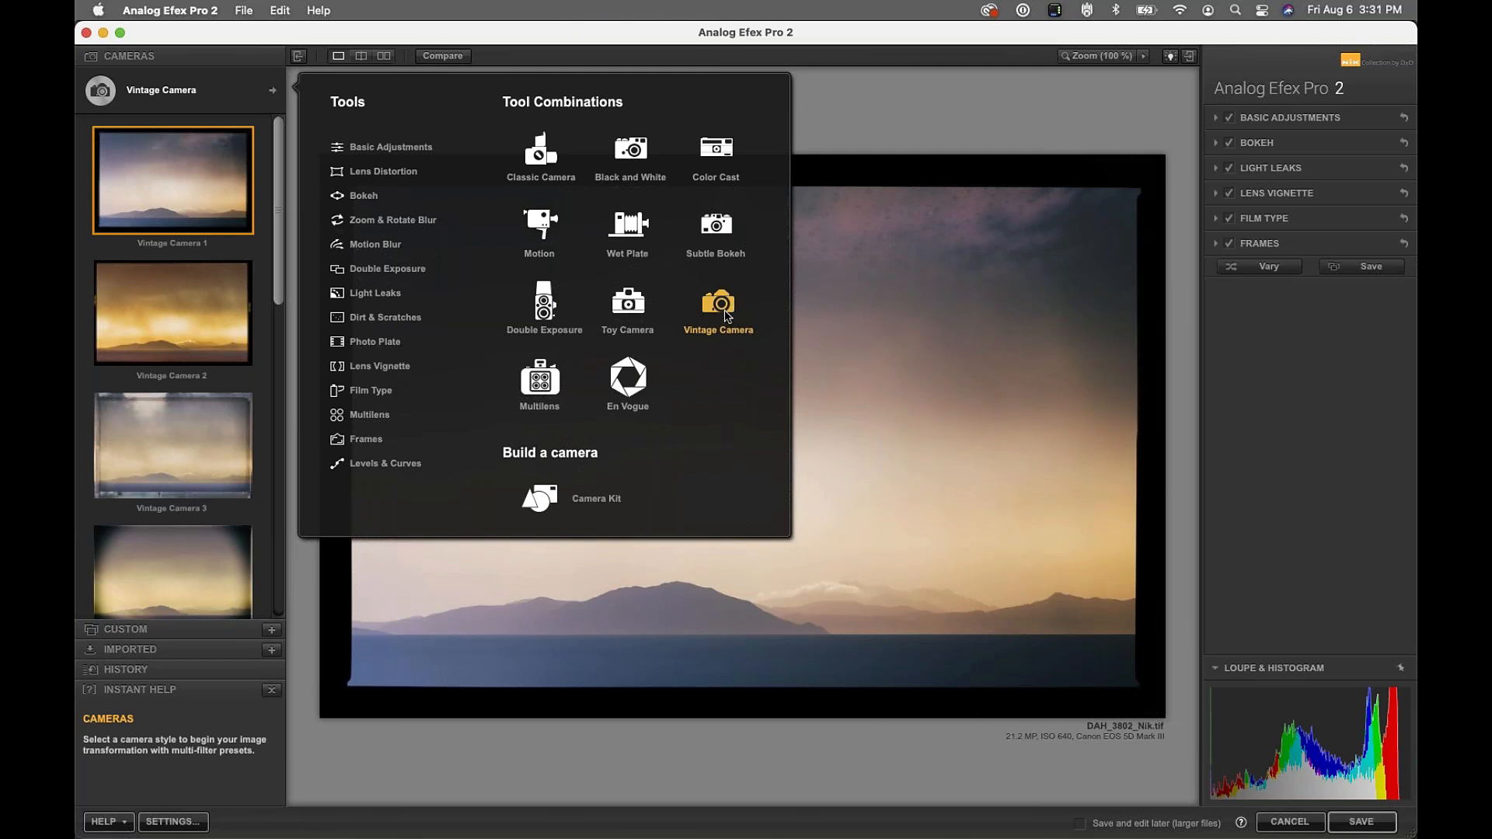
Browse the Vintage Camera presets, trying Vintage Camera 6 before settling on Vintage Camera 7
{"action": "left_click", "coordinate": [909, 194]}
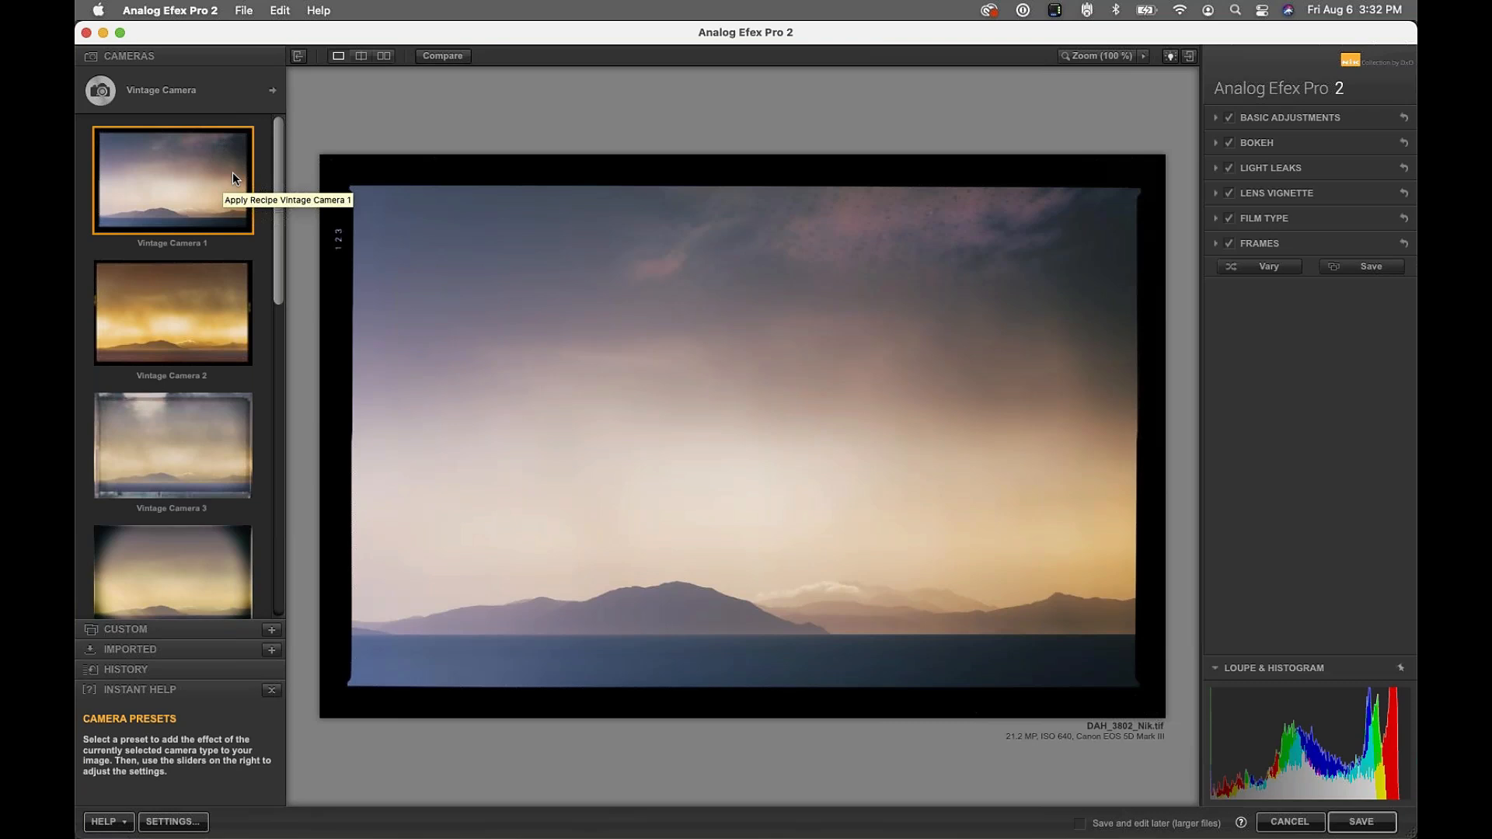
{"action": "left_click_drag", "start_coordinate": [276, 180], "coordinate": [298, 464]}
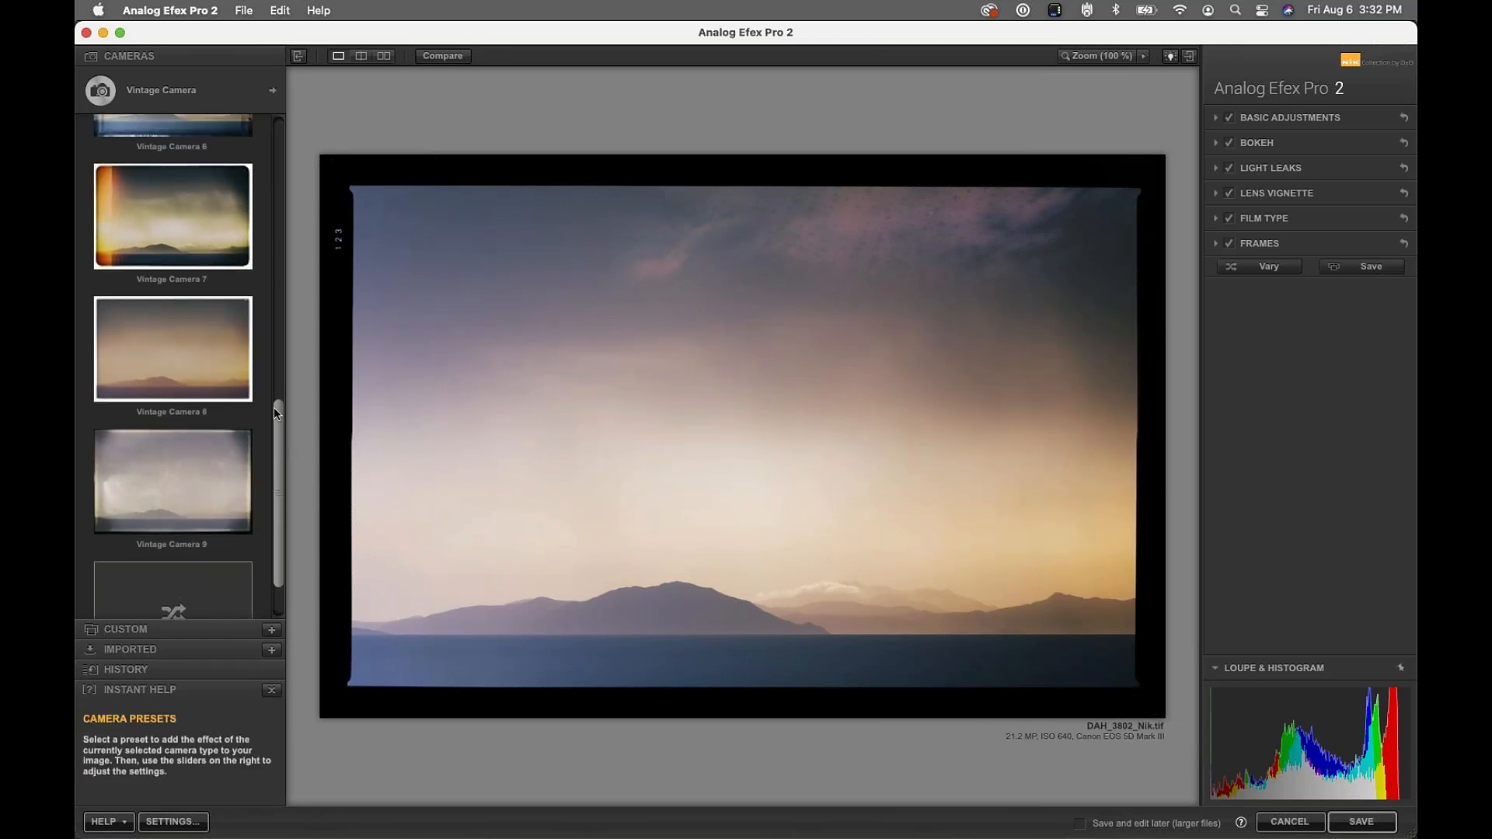
{"action": "left_click_drag", "start_coordinate": [274, 425], "coordinate": [274, 498]}
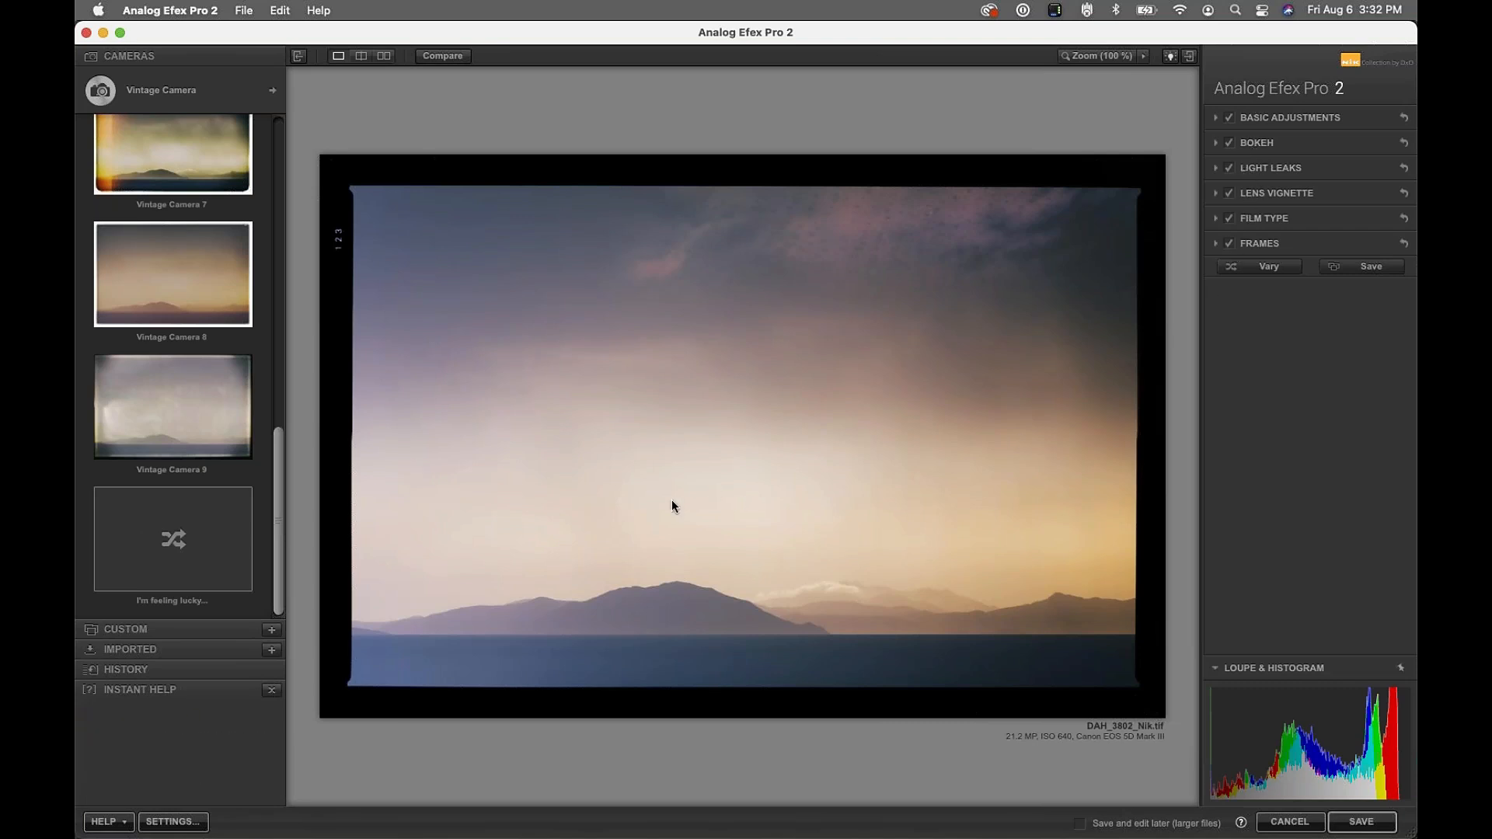
{"action": "scroll", "coordinate": [282, 528], "scroll_direction": "up", "scroll_amount": 5}
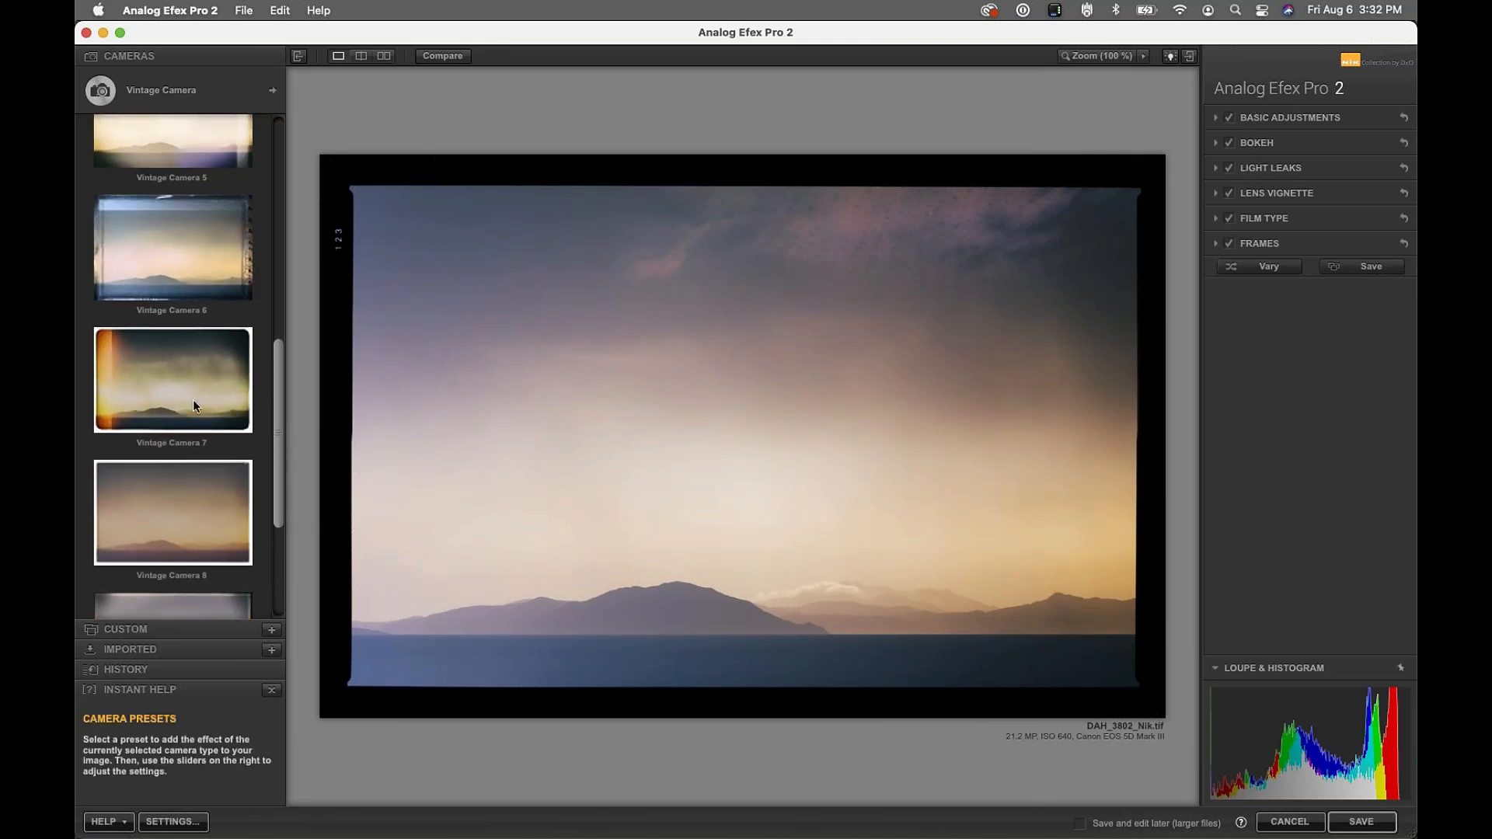
{"action": "left_click", "coordinate": [163, 222]}
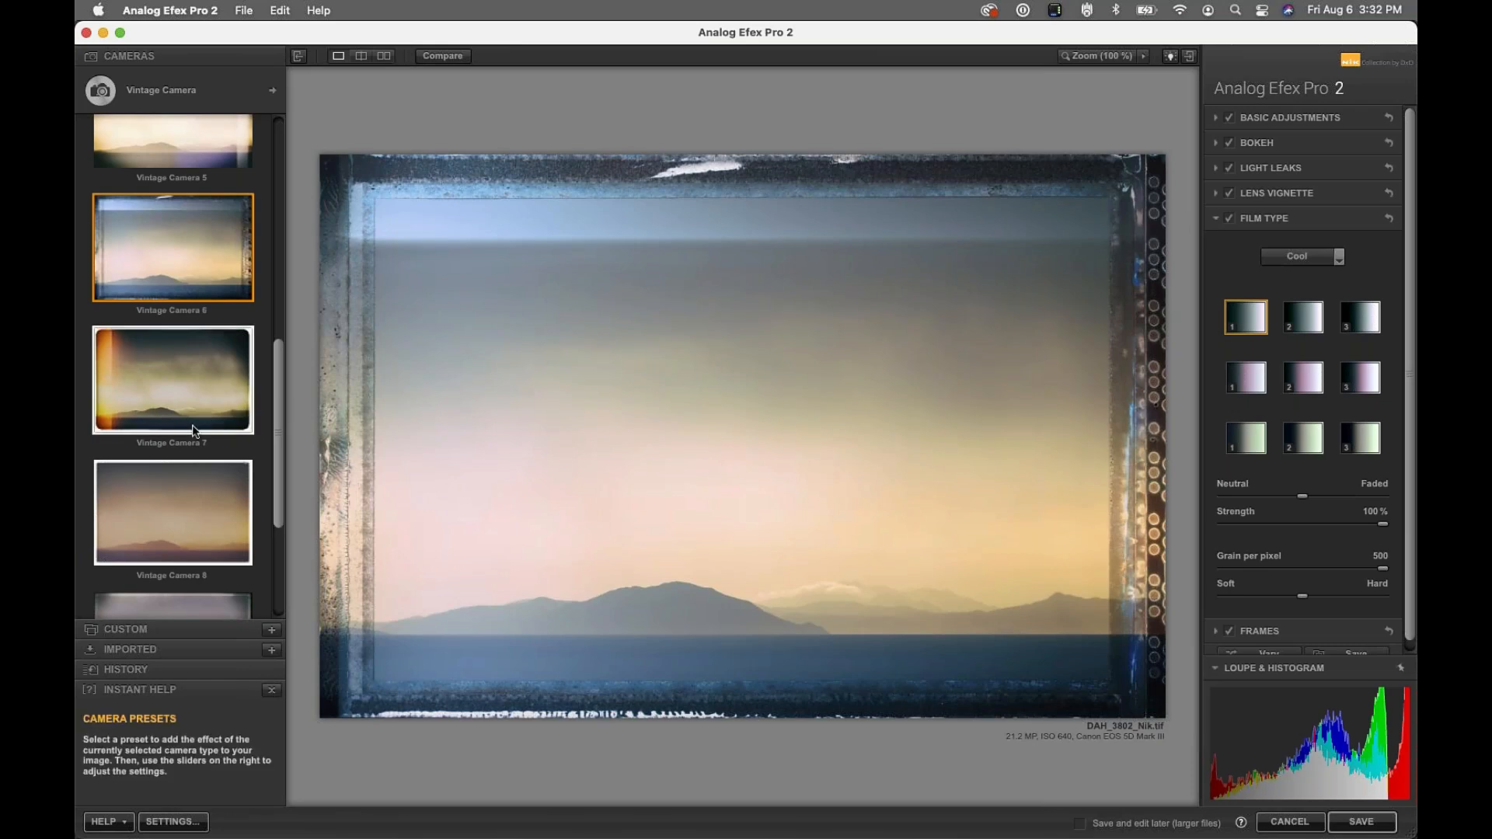
{"action": "left_click", "coordinate": [170, 371]}
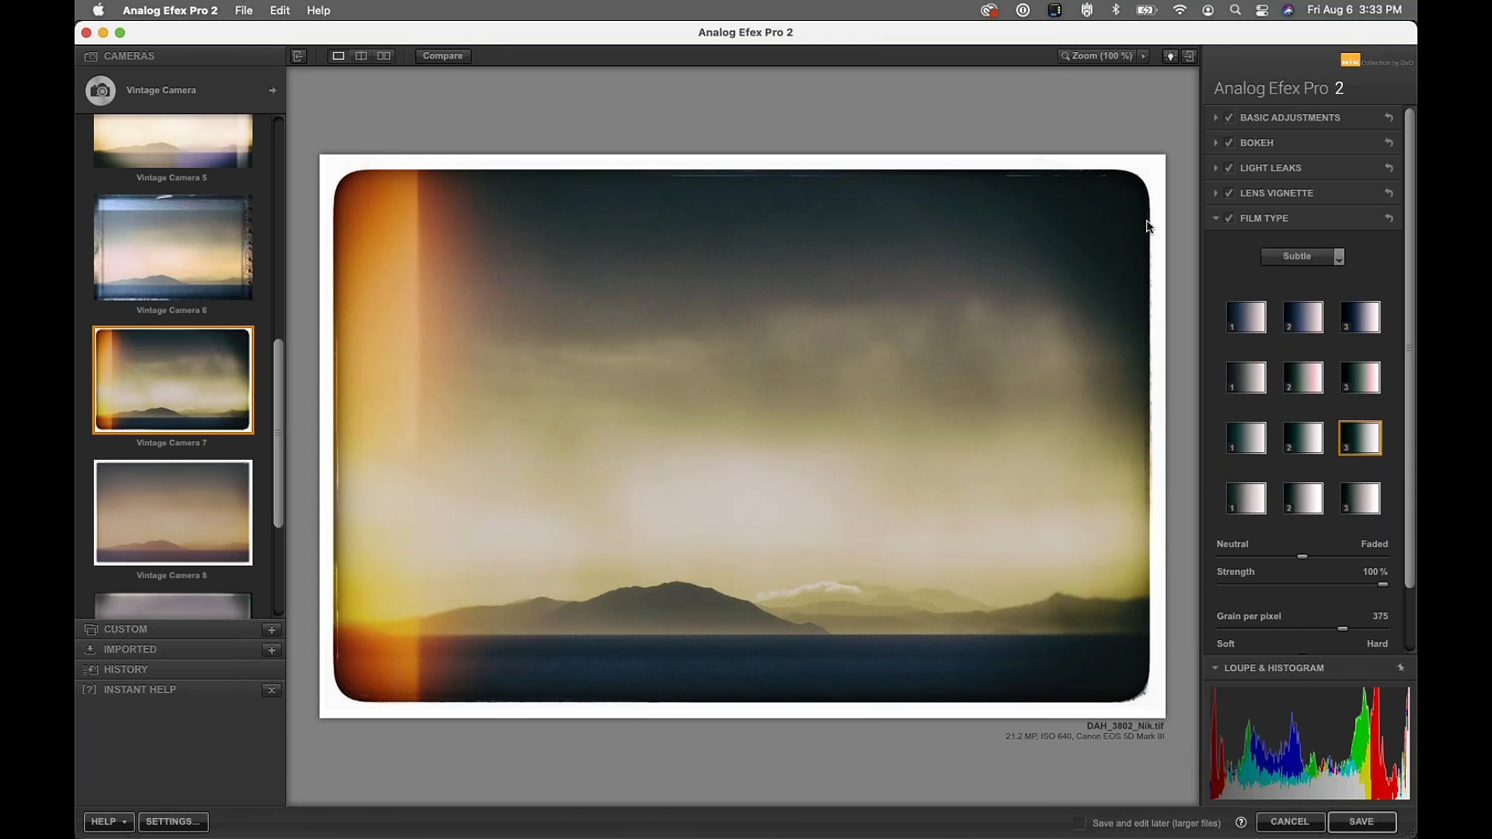
Switch off Frames, Film Type, Lens Vignette, Light Leaks and Bokeh
{"action": "left_click", "coordinate": [1299, 220]}
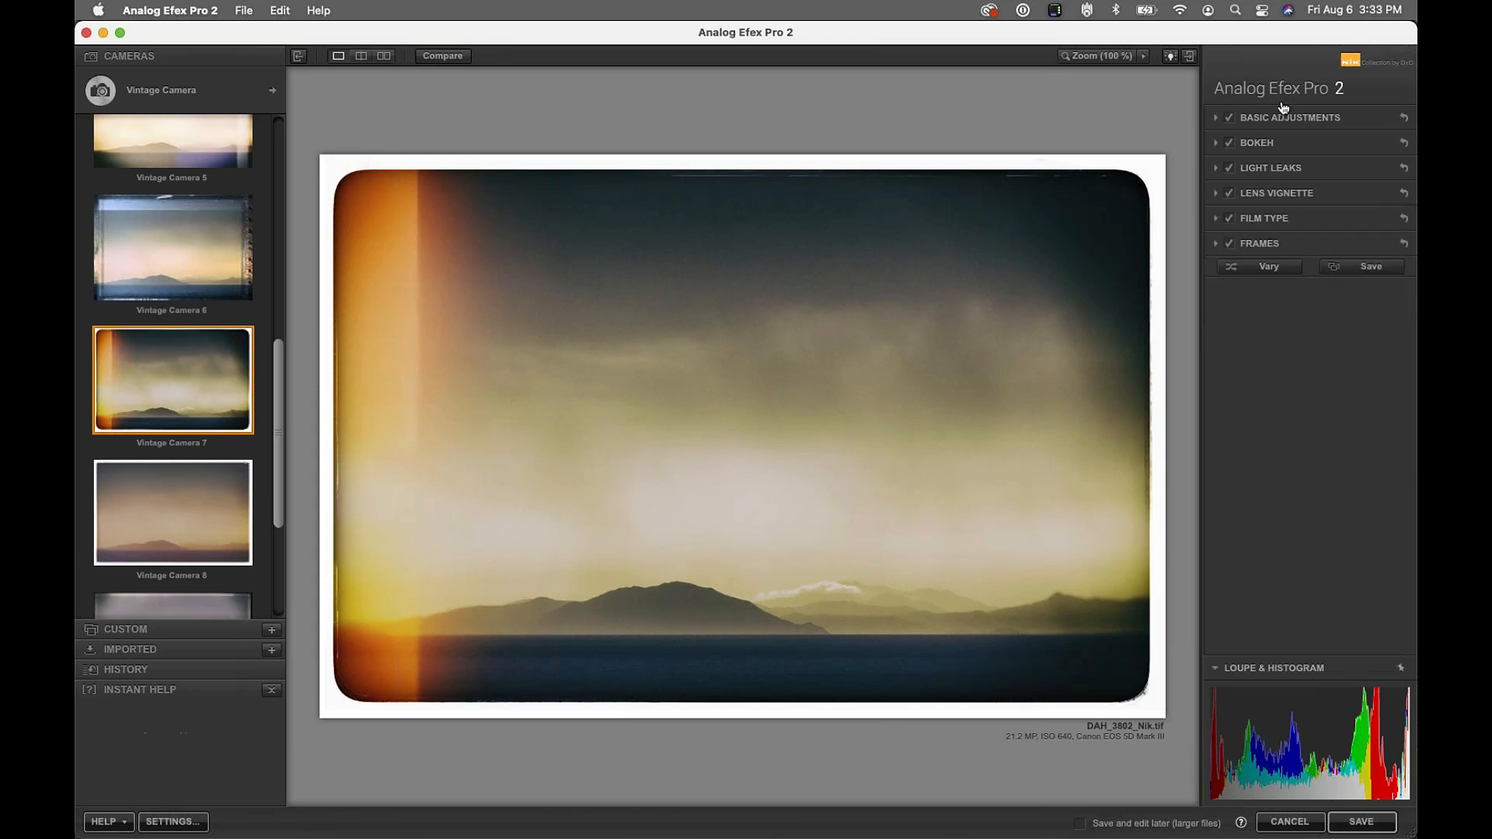
{"action": "left_click", "coordinate": [1287, 142]}
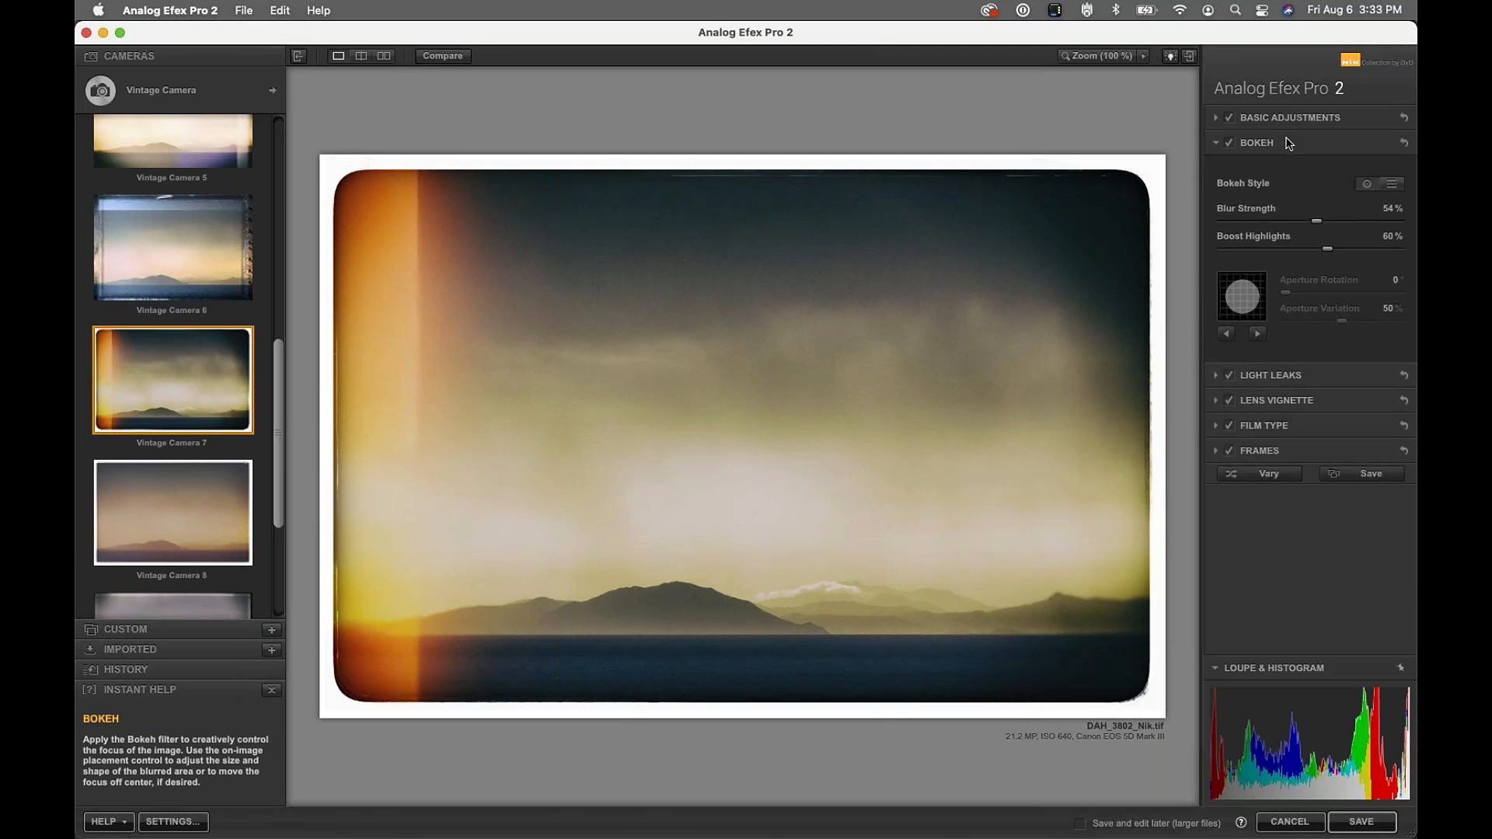
{"action": "left_click", "coordinate": [1287, 143]}
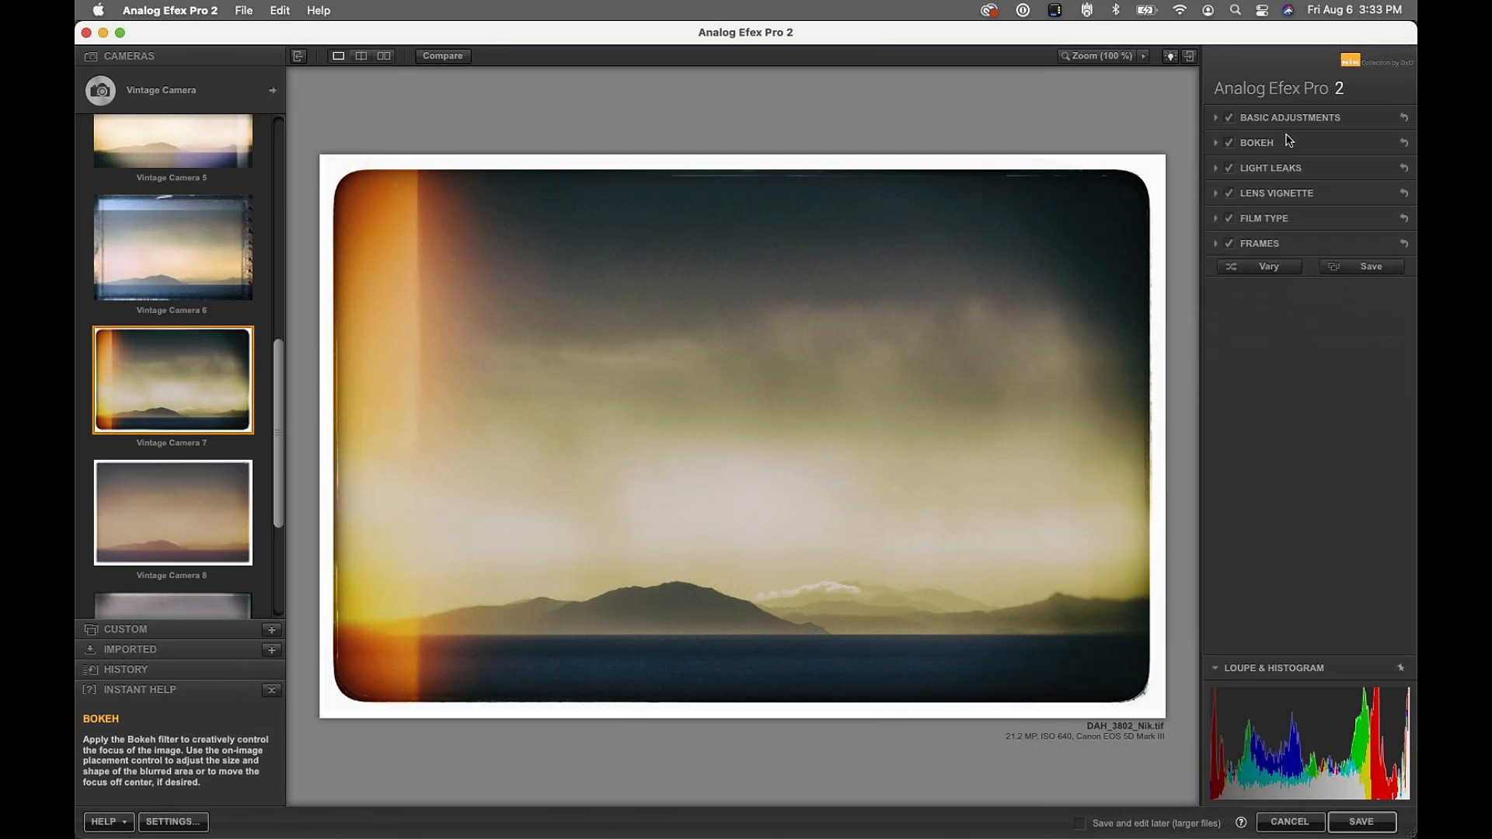
{"action": "left_click", "coordinate": [1229, 237]}
{"action": "left_click", "coordinate": [1226, 218]}
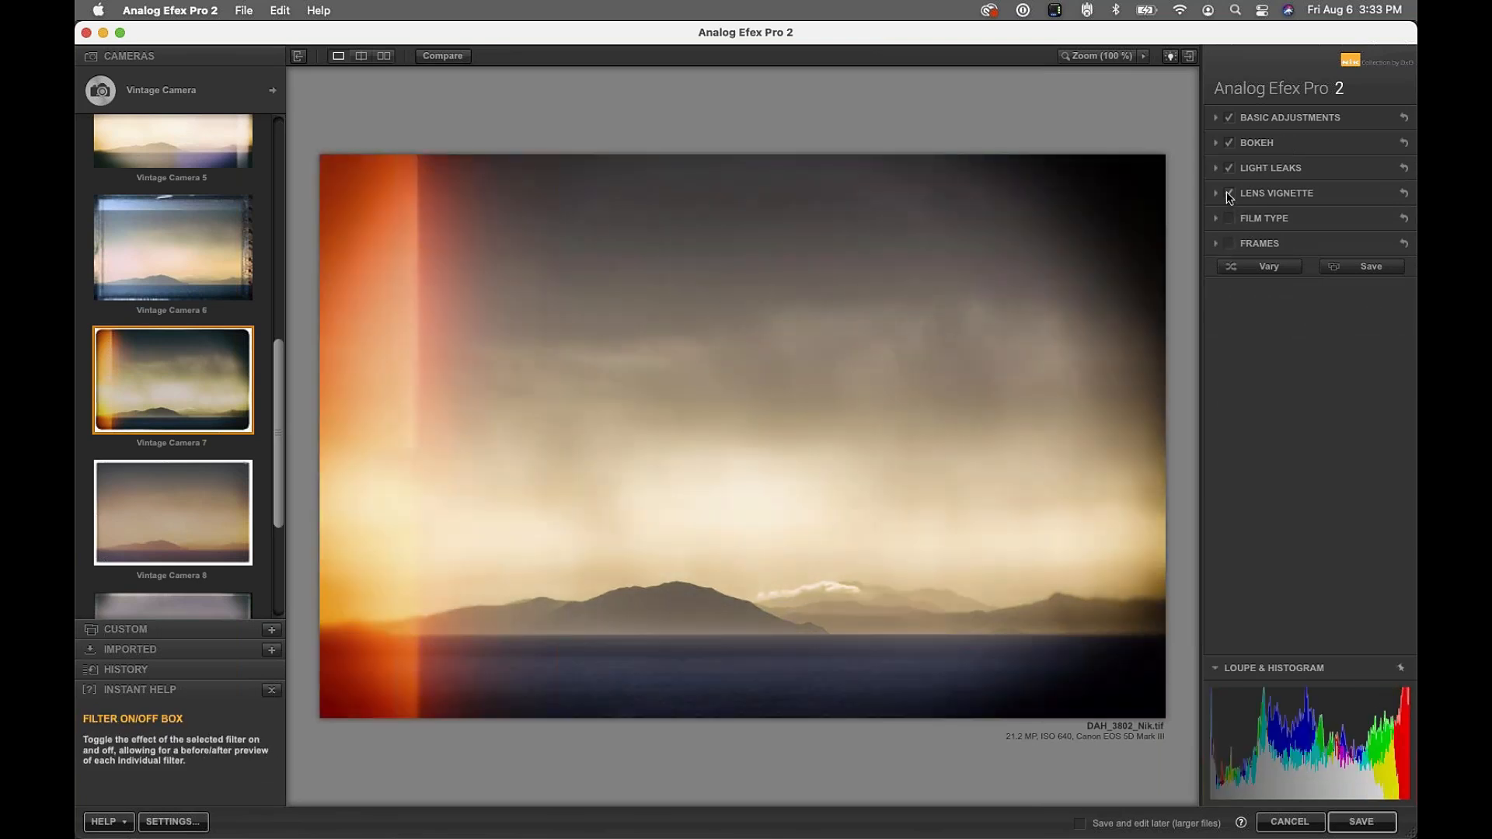
{"action": "left_click", "coordinate": [1228, 192]}
{"action": "left_click", "coordinate": [1229, 168]}
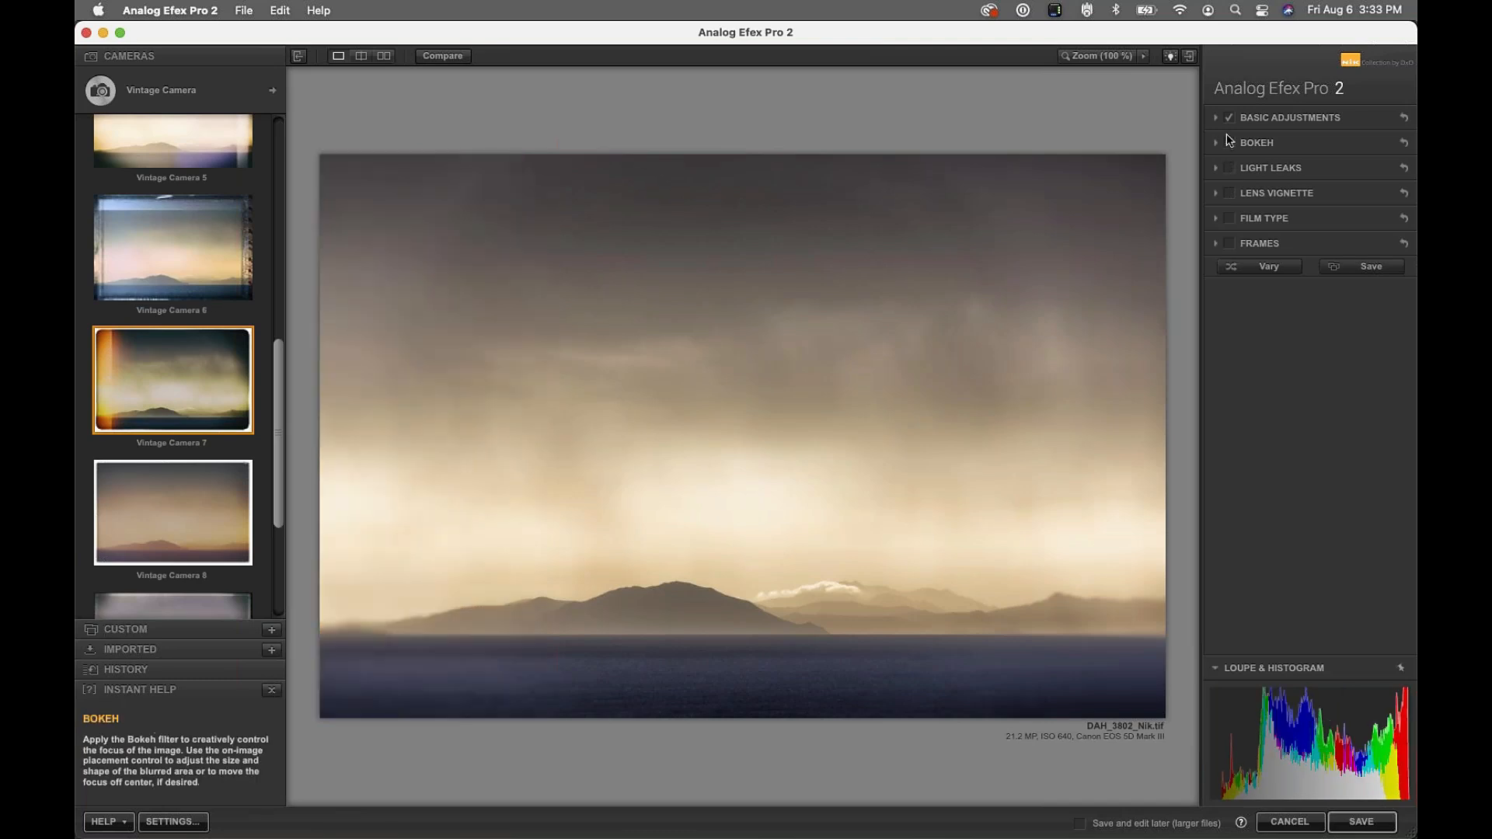
{"action": "left_click", "coordinate": [1229, 142]}
Compare Basic Adjustments off and on, then expand its sliders
{"action": "left_click", "coordinate": [1228, 117]}
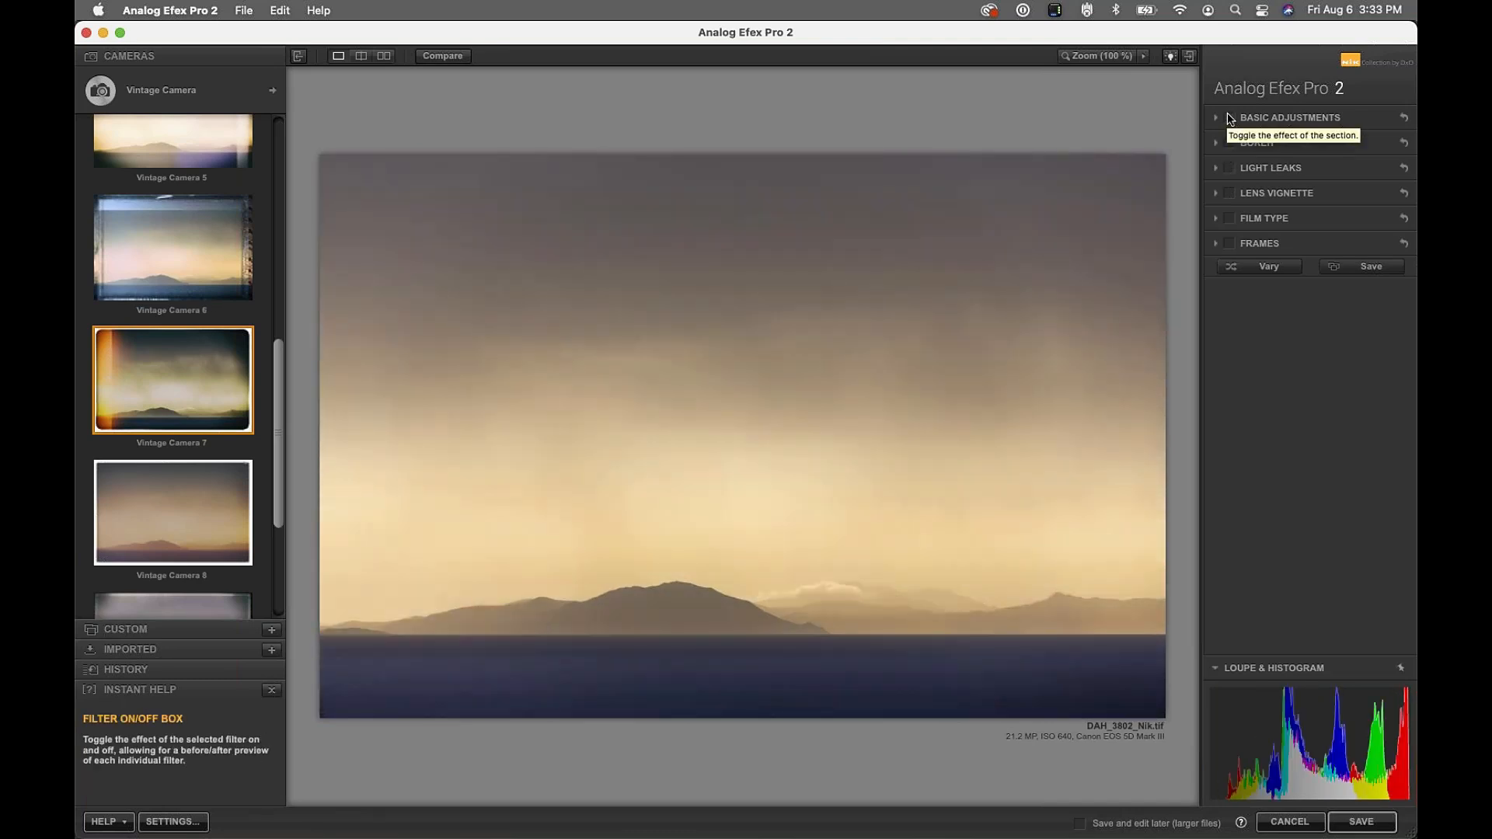
{"action": "left_click", "coordinate": [1229, 117]}
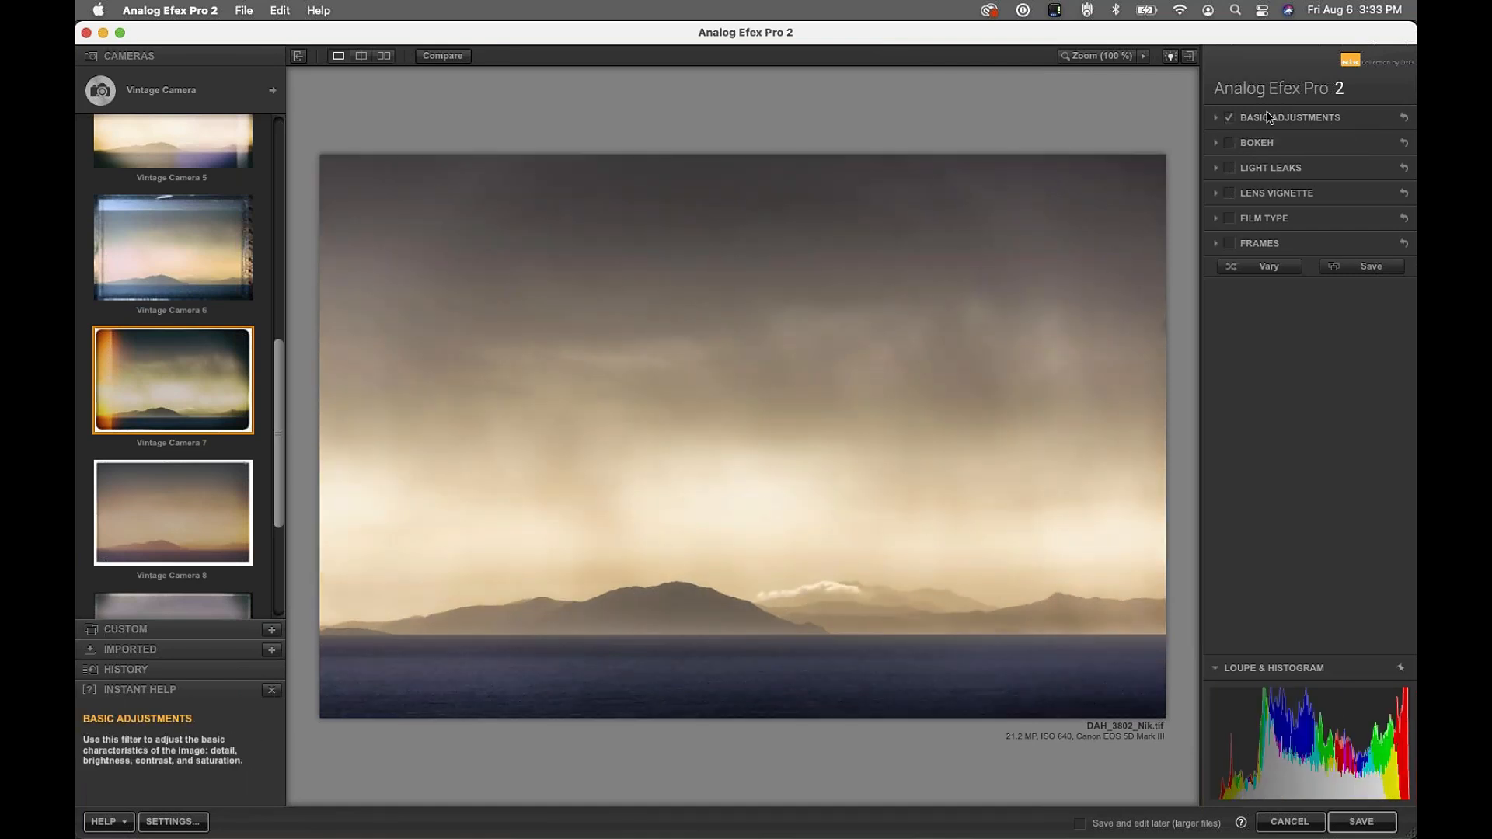
{"action": "left_click", "coordinate": [1290, 118]}
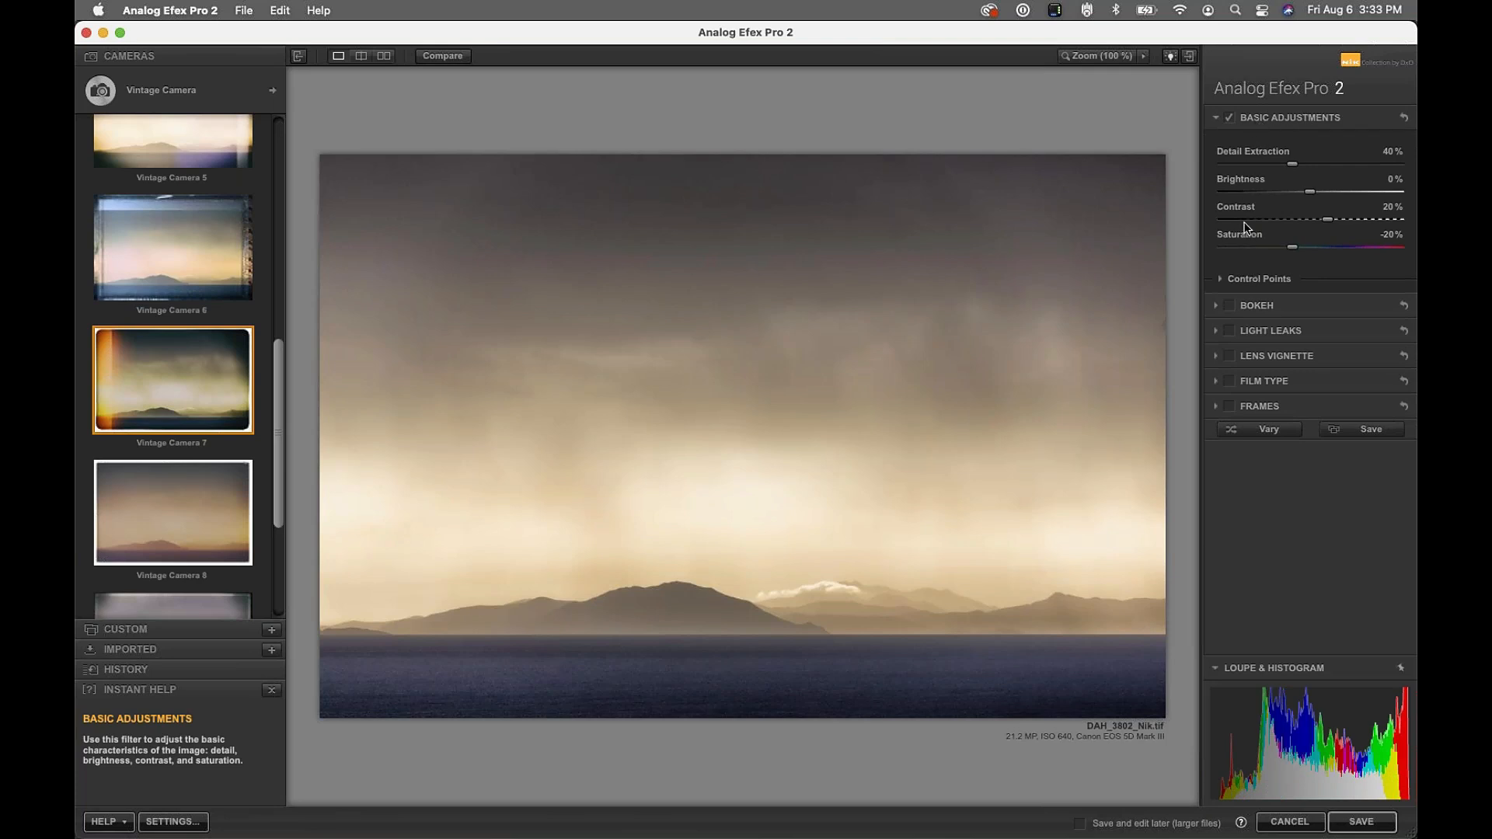
Lower Detail Extraction to 0% and Contrast to 10% in Basic Adjustments
{"action": "left_click", "coordinate": [1219, 279]}
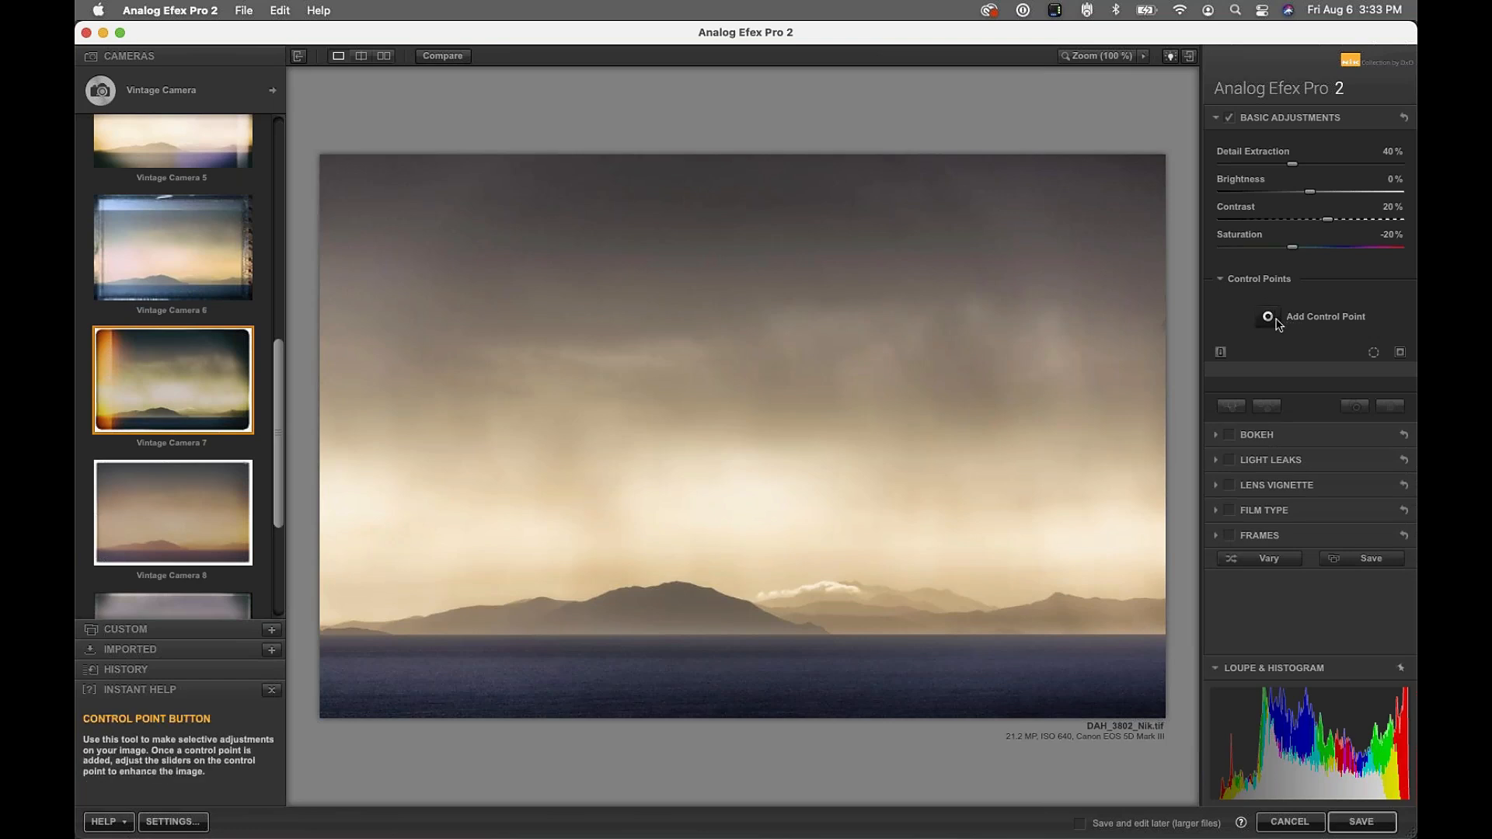
{"action": "left_click", "coordinate": [1255, 282]}
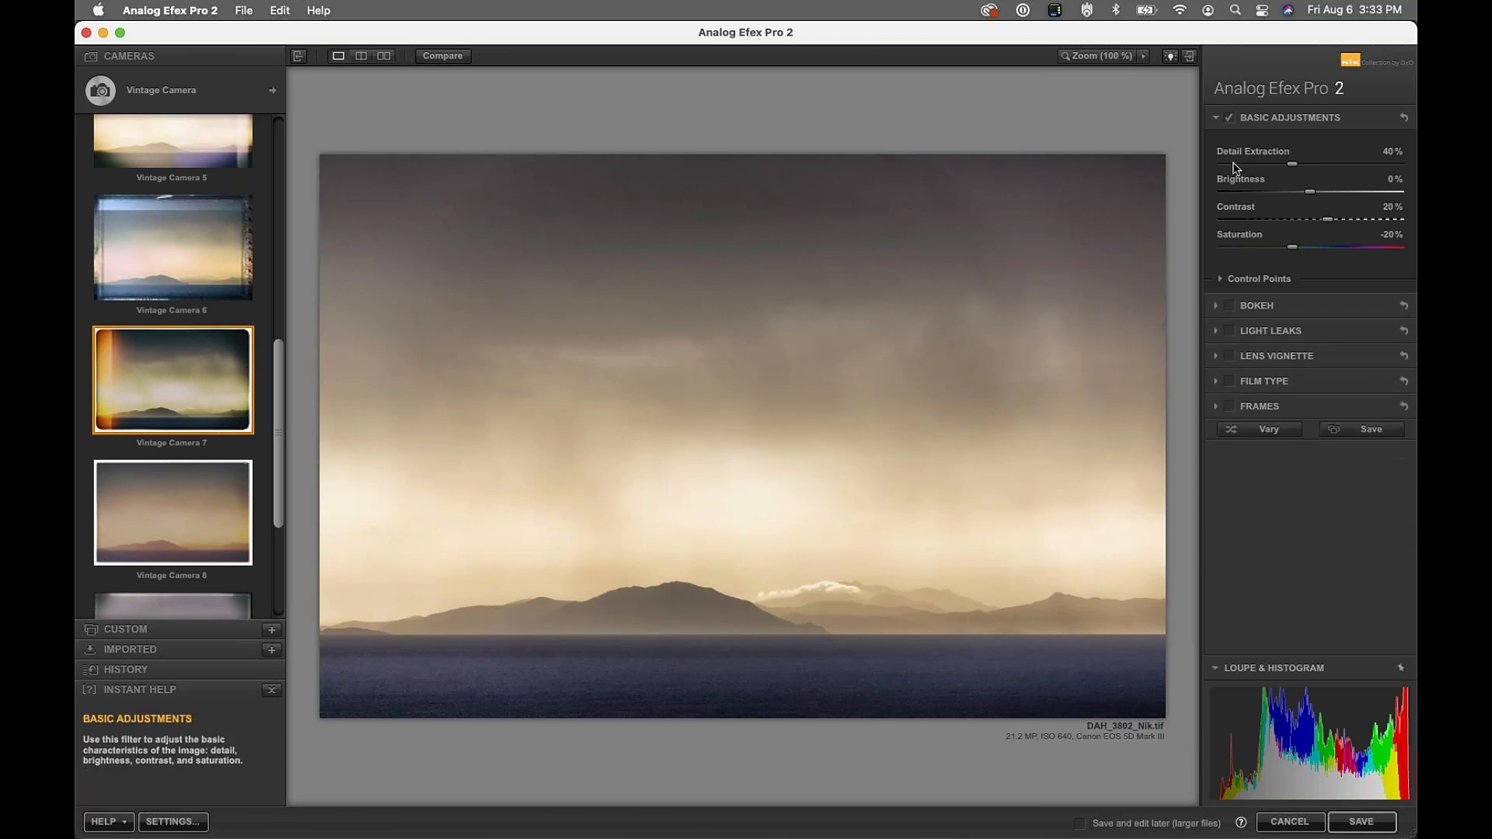
{"action": "left_click_drag", "start_coordinate": [1294, 165], "coordinate": [1258, 168]}
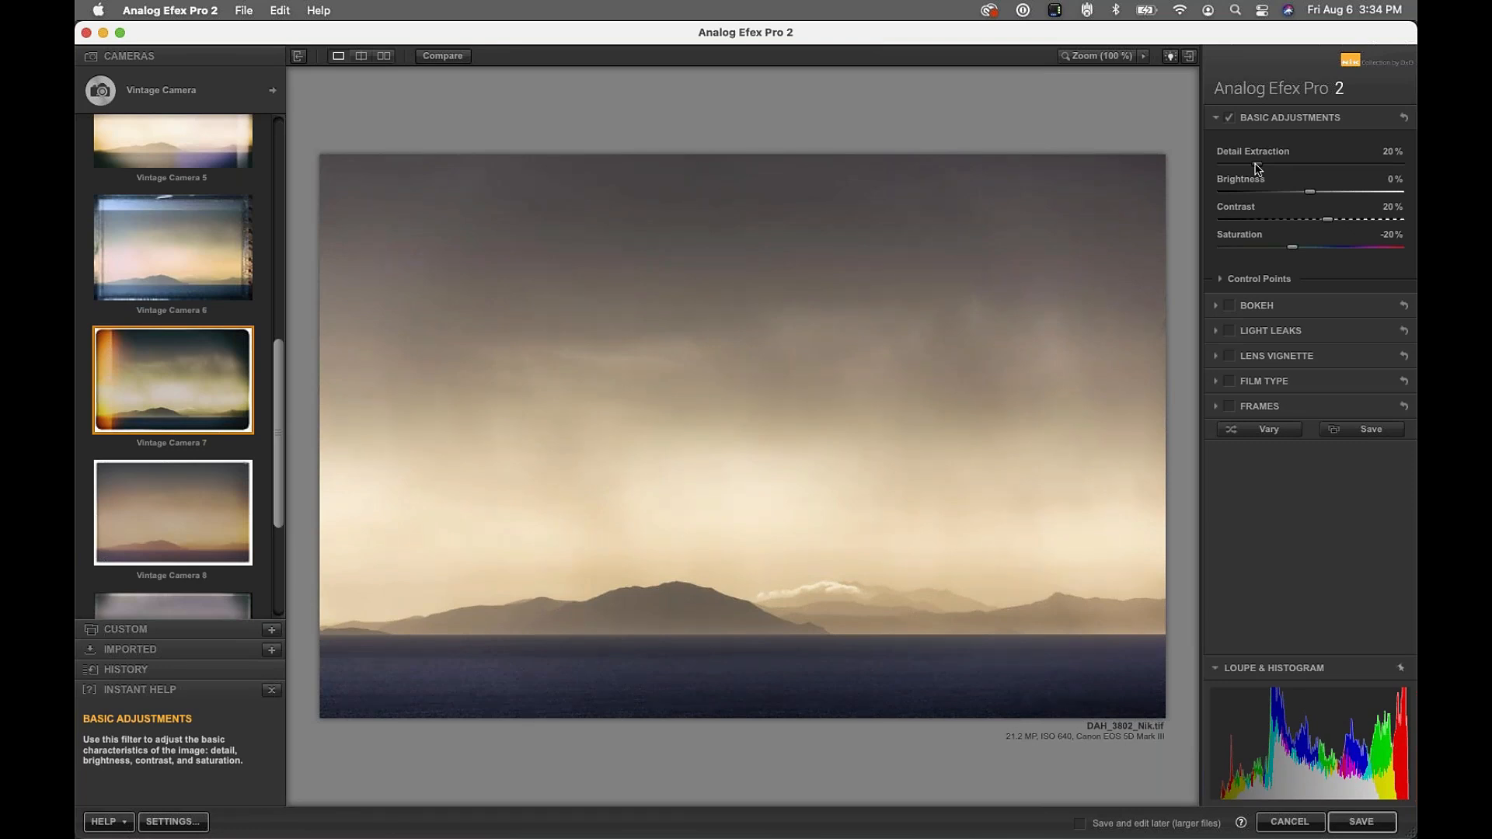
{"action": "left_click", "coordinate": [1228, 117]}
{"action": "left_click", "coordinate": [1228, 117]}
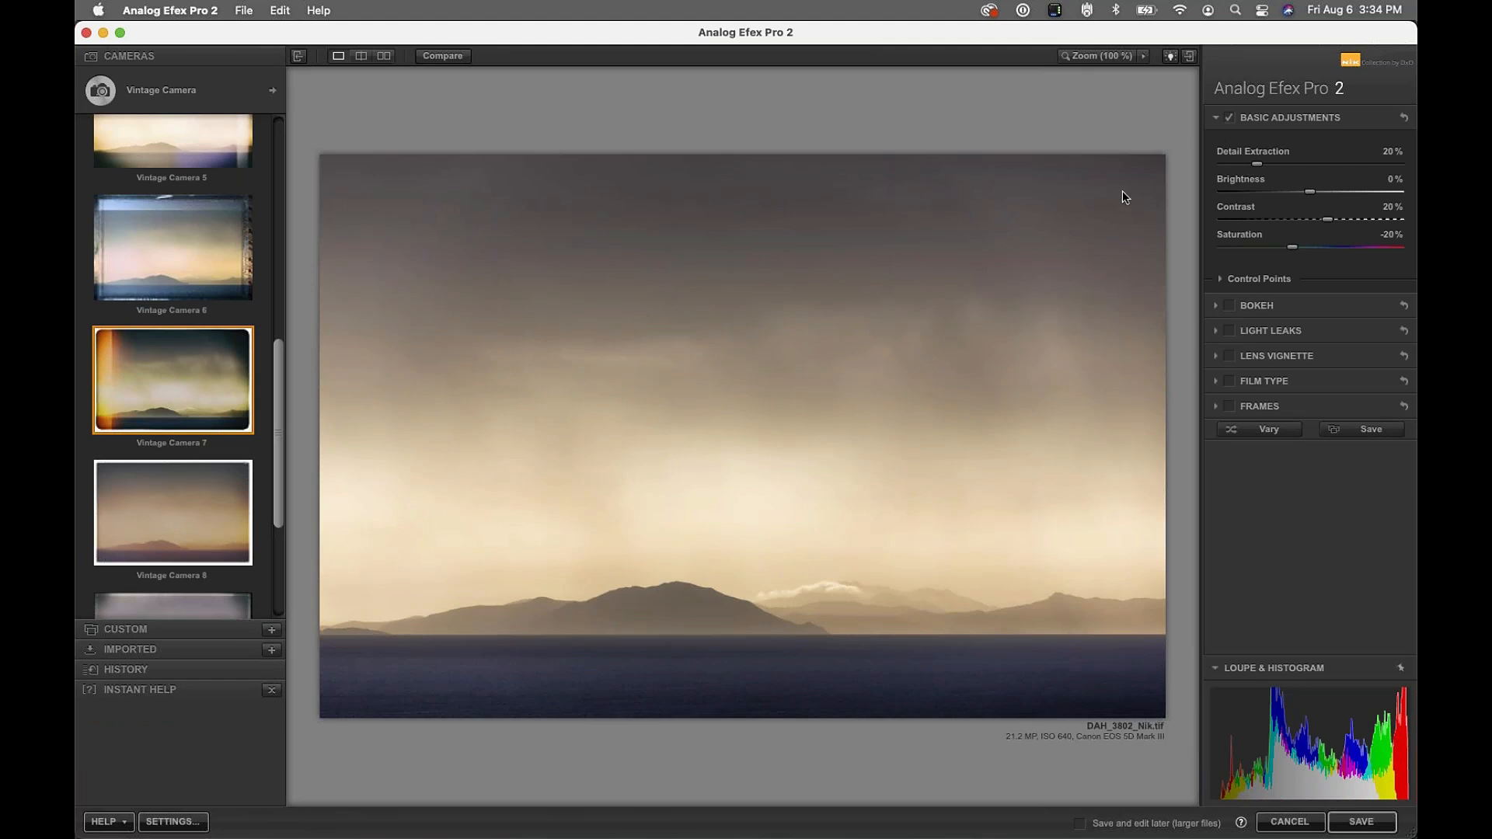
{"action": "left_click_drag", "start_coordinate": [1336, 226], "coordinate": [1313, 251]}
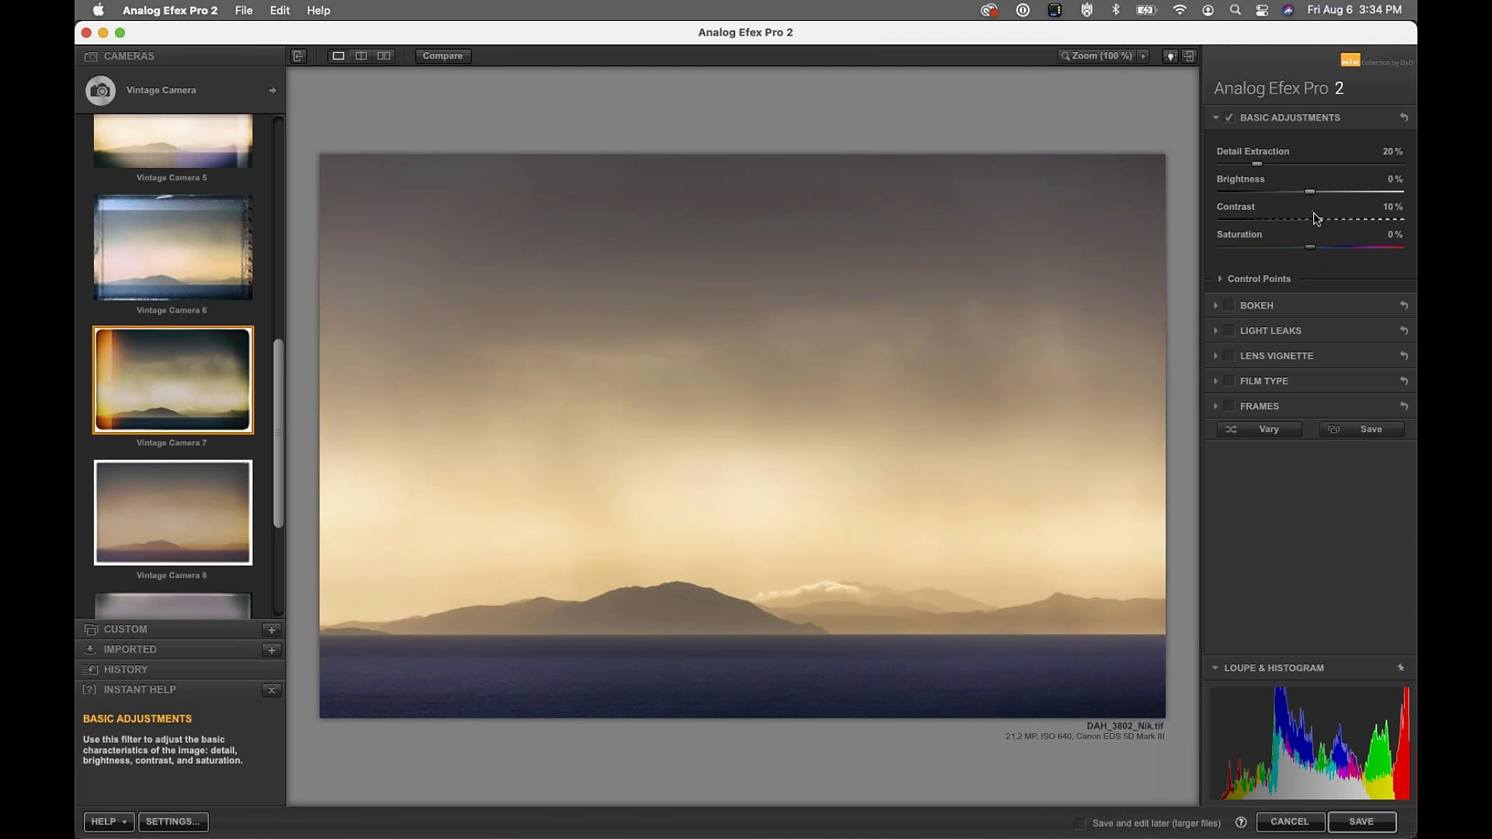
{"action": "left_click_drag", "start_coordinate": [1256, 165], "coordinate": [1238, 170]}
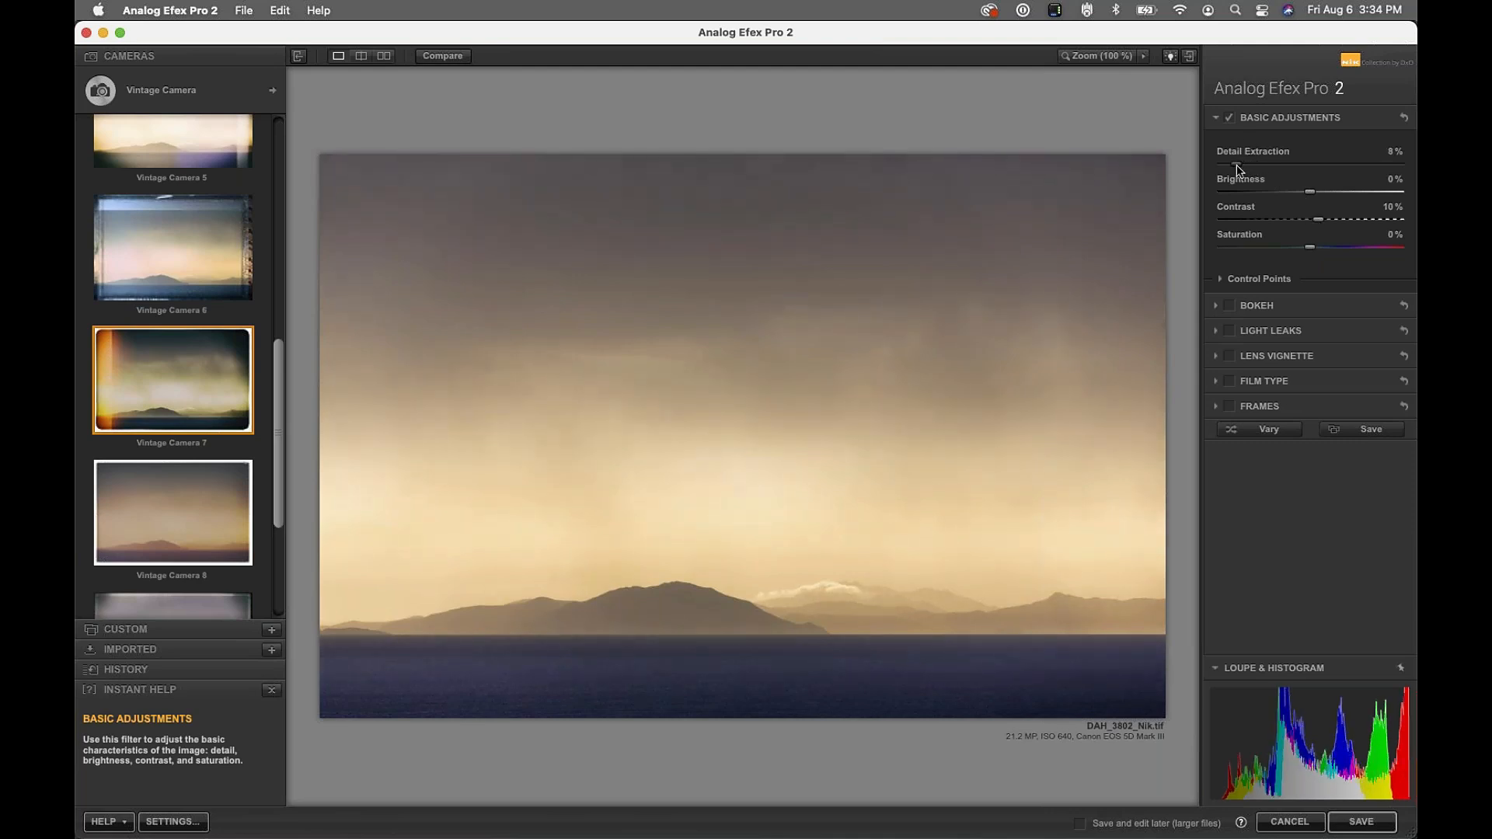
{"action": "left_click", "coordinate": [1253, 306]}
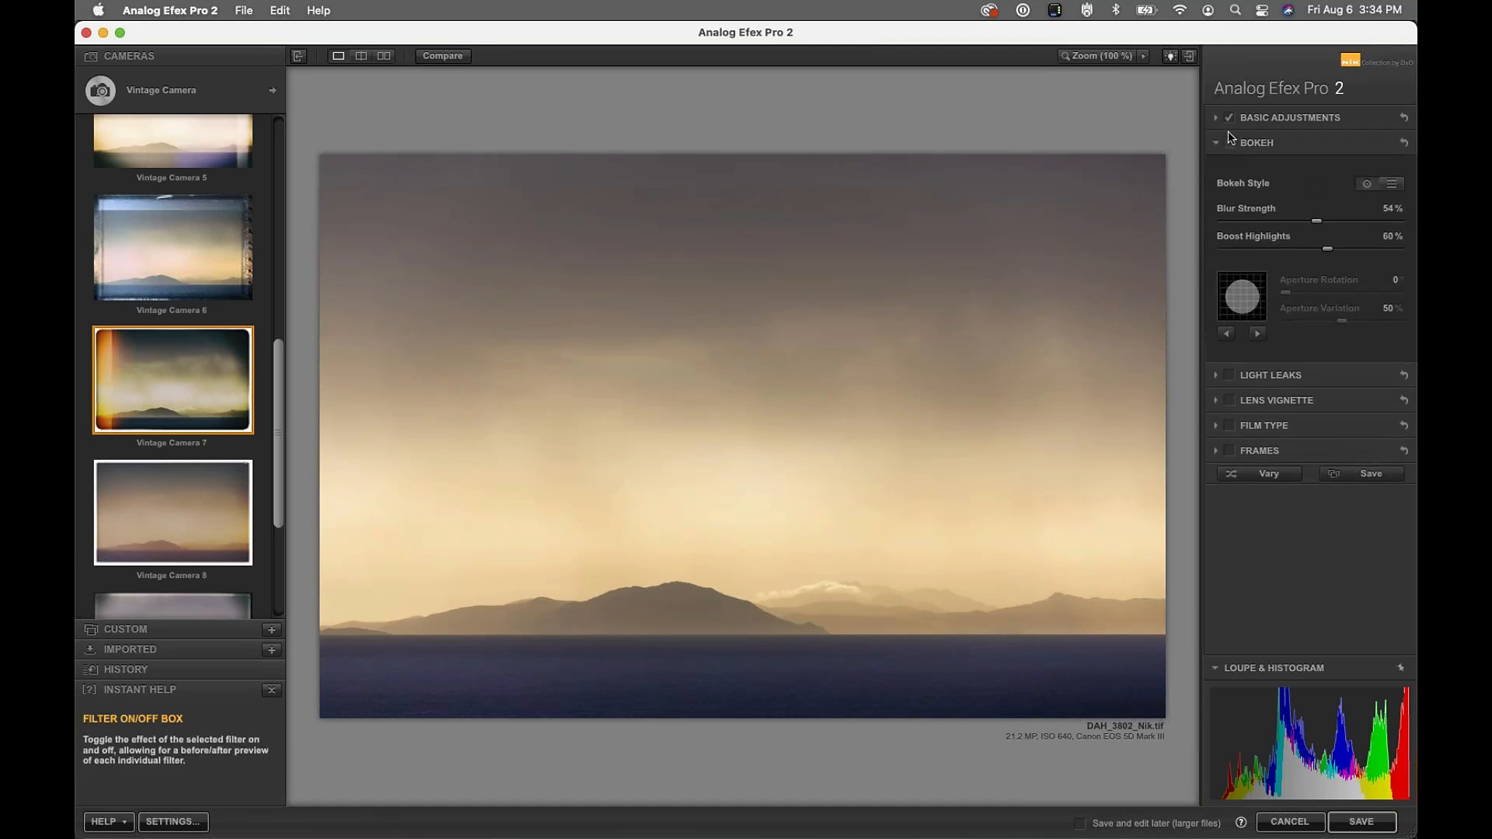
Turn Bokeh back on and reshape its sharp focus area into a wide ellipse
{"action": "left_click", "coordinate": [1229, 143]}
{"action": "mouse_move", "coordinate": [972, 445]}
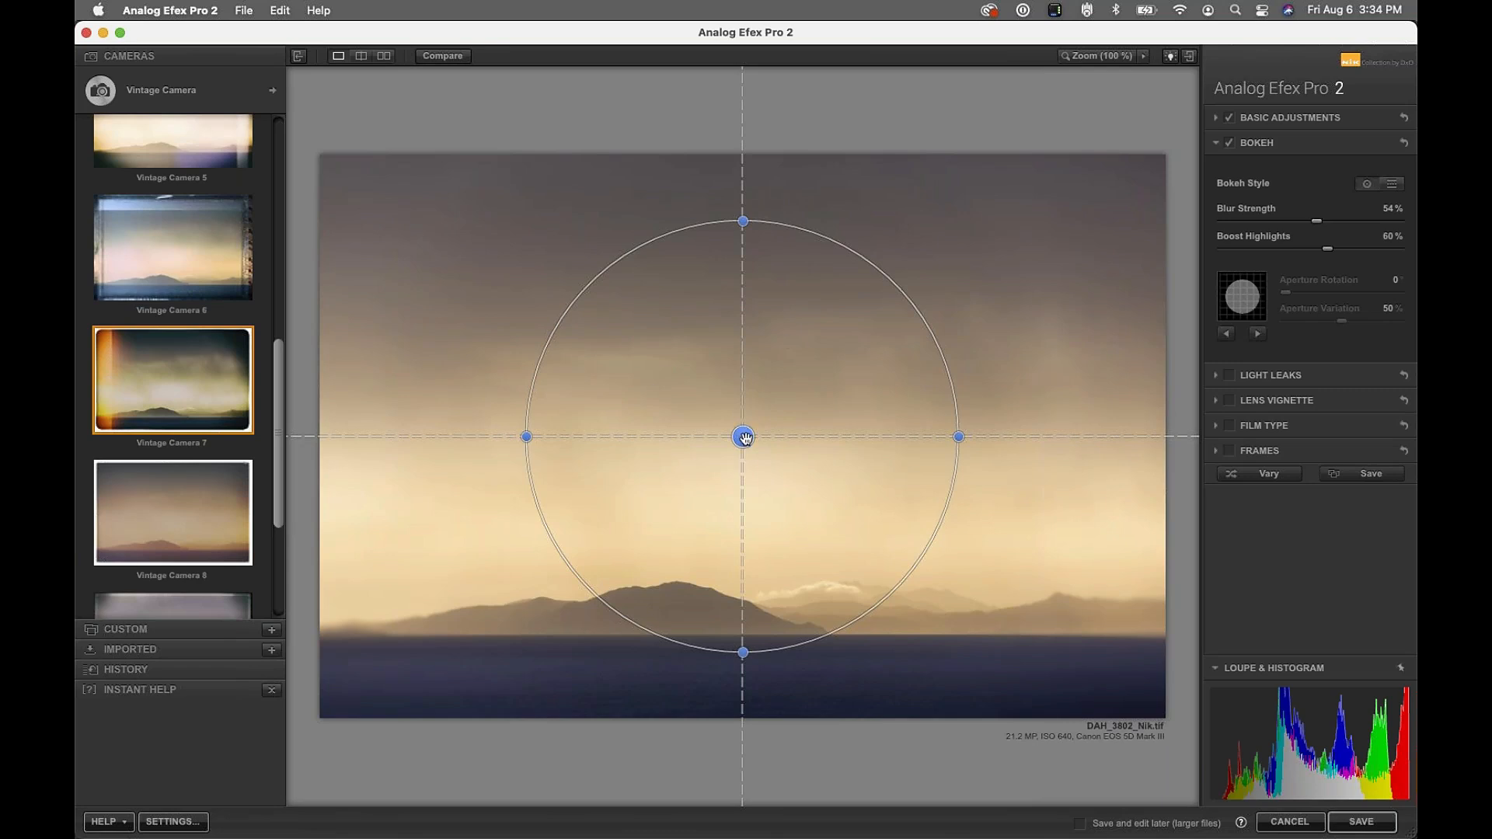
{"action": "left_click_drag", "start_coordinate": [745, 438], "coordinate": [704, 468]}
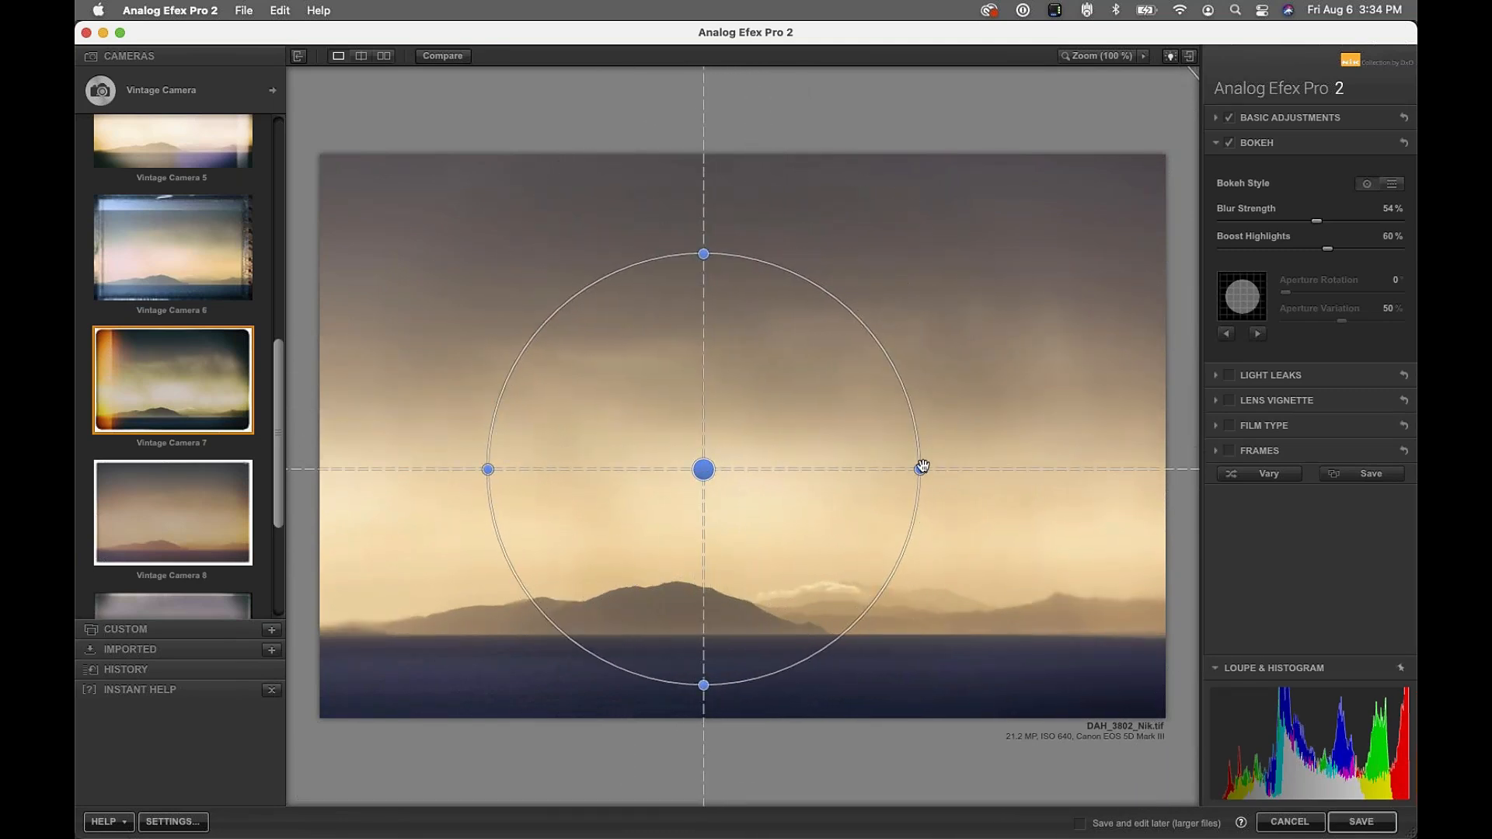
{"action": "mouse_move", "coordinate": [921, 469]}
{"action": "left_click_drag", "start_coordinate": [1037, 449], "coordinate": [828, 469]}
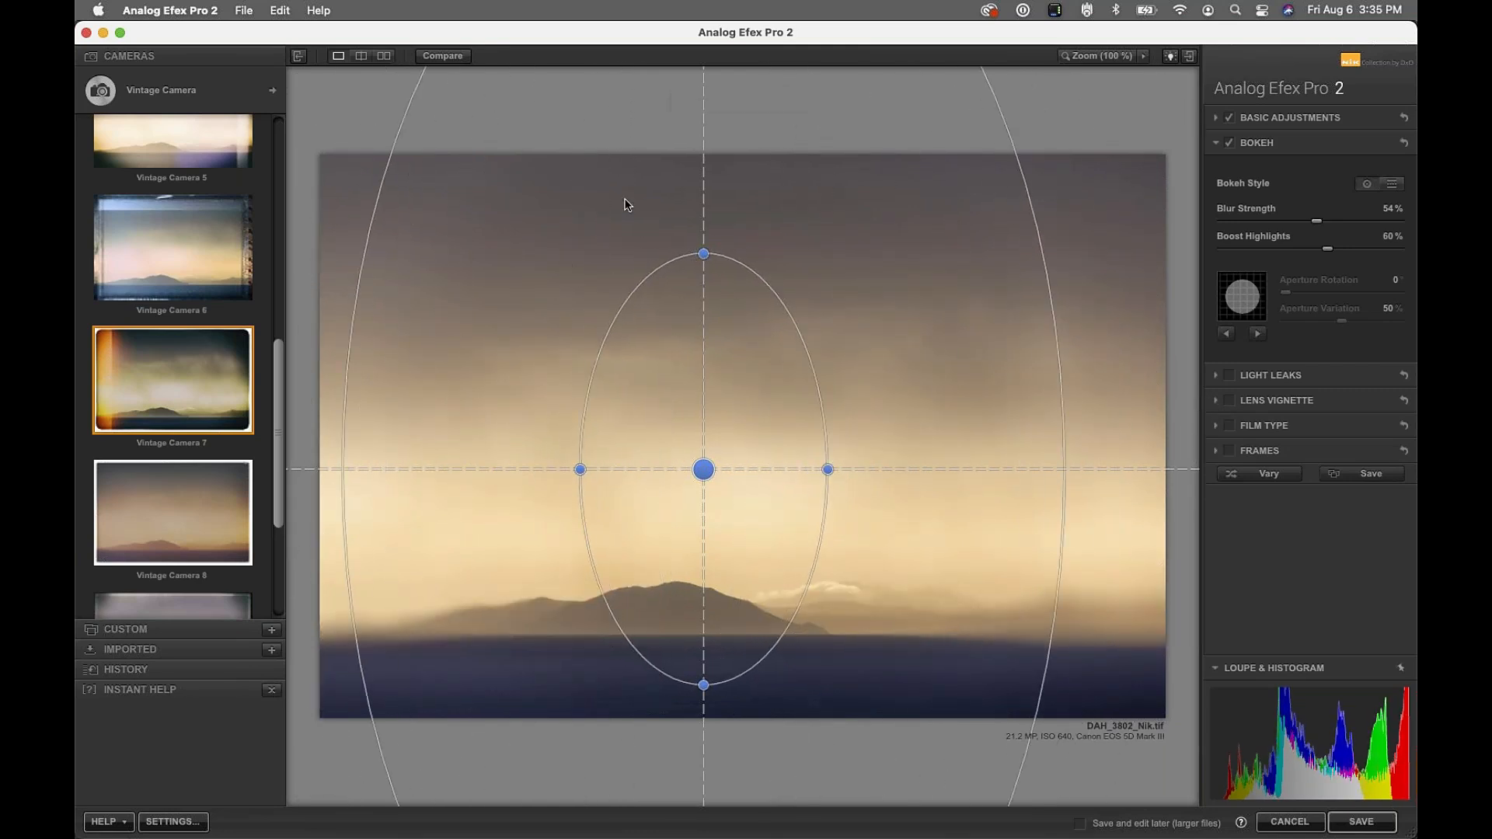
{"action": "left_click_drag", "start_coordinate": [703, 253], "coordinate": [703, 399]}
{"action": "left_click_drag", "start_coordinate": [825, 472], "coordinate": [693, 581]}
{"action": "left_click_drag", "start_coordinate": [791, 583], "coordinate": [985, 550]}
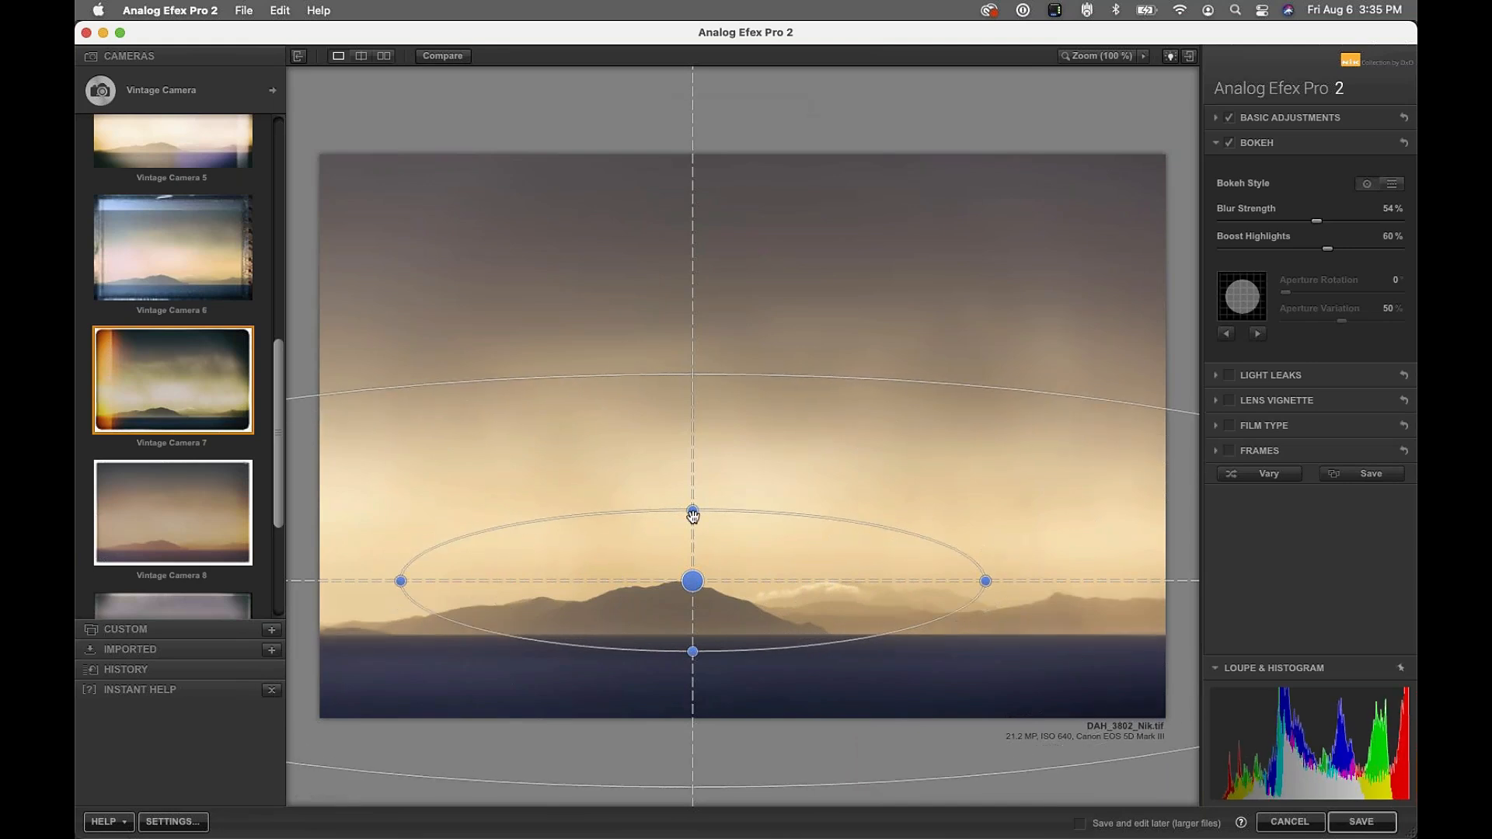
{"action": "left_click_drag", "start_coordinate": [692, 514], "coordinate": [692, 417]}
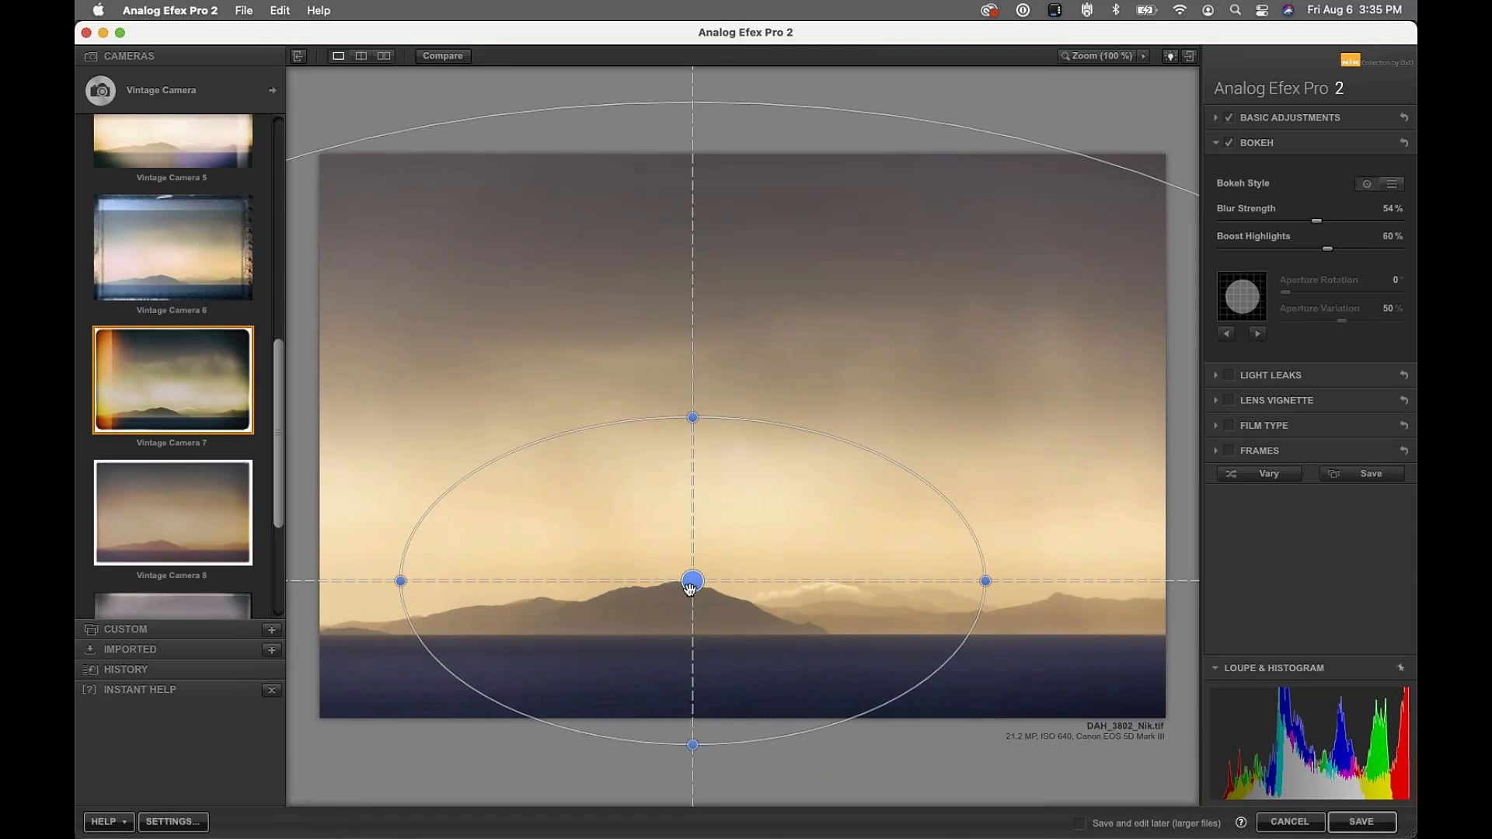
Reposition and resize the bokeh focus oval, widening it and raising it slightly
{"action": "left_click_drag", "start_coordinate": [690, 588], "coordinate": [700, 513]}
{"action": "left_click_drag", "start_coordinate": [976, 512], "coordinate": [943, 511]}
{"action": "left_click_drag", "start_coordinate": [1045, 79], "coordinate": [984, 240]}
{"action": "mouse_move", "coordinate": [707, 500]}
{"action": "left_mouse_down"}
{"action": "mouse_move", "coordinate": [744, 442]}
{"action": "mouse_move", "coordinate": [730, 504]}
{"action": "left_mouse_up"}
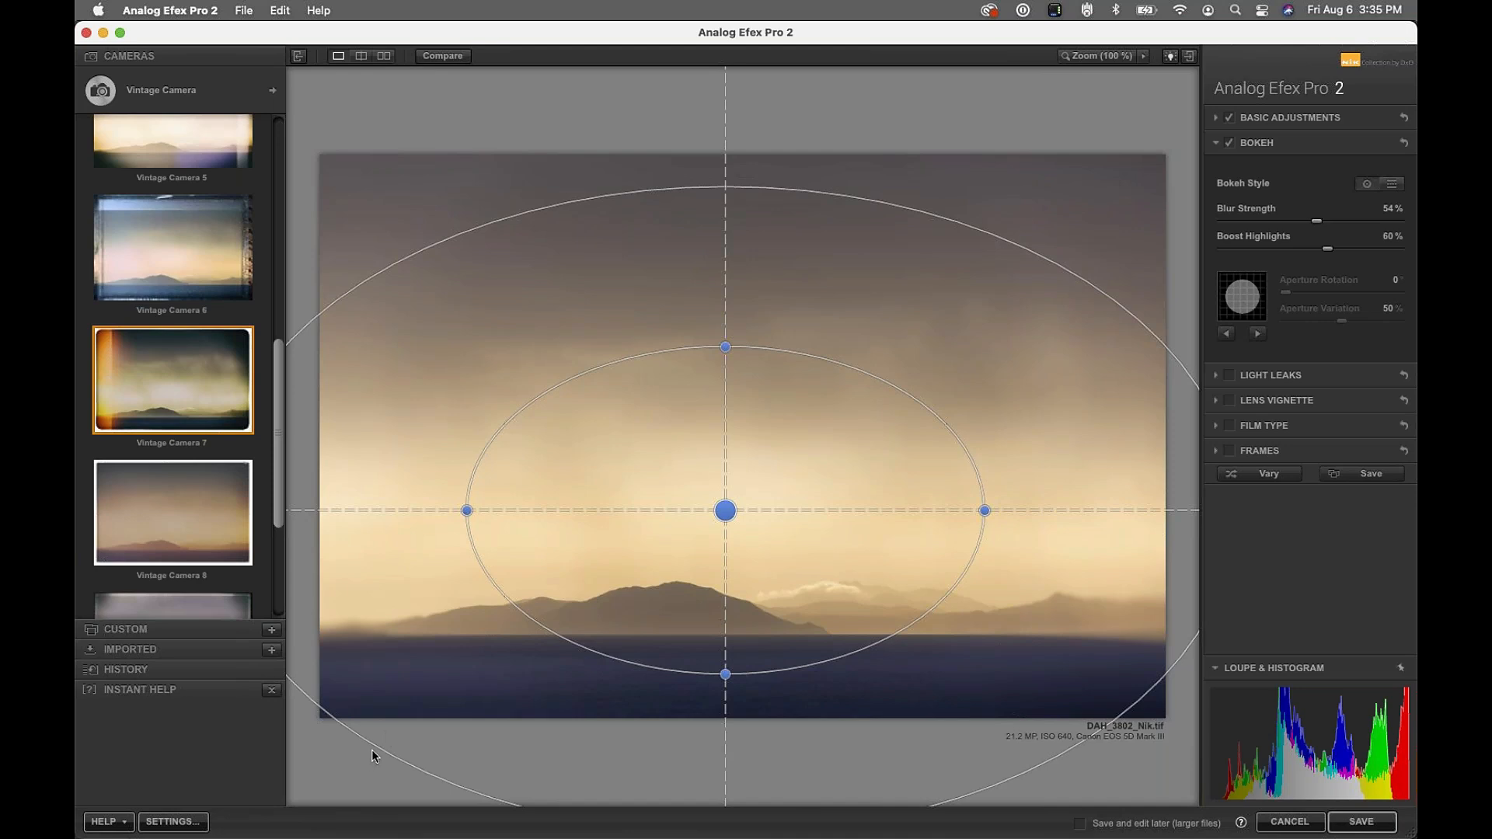
{"action": "left_click_drag", "start_coordinate": [469, 508], "coordinate": [528, 510]}
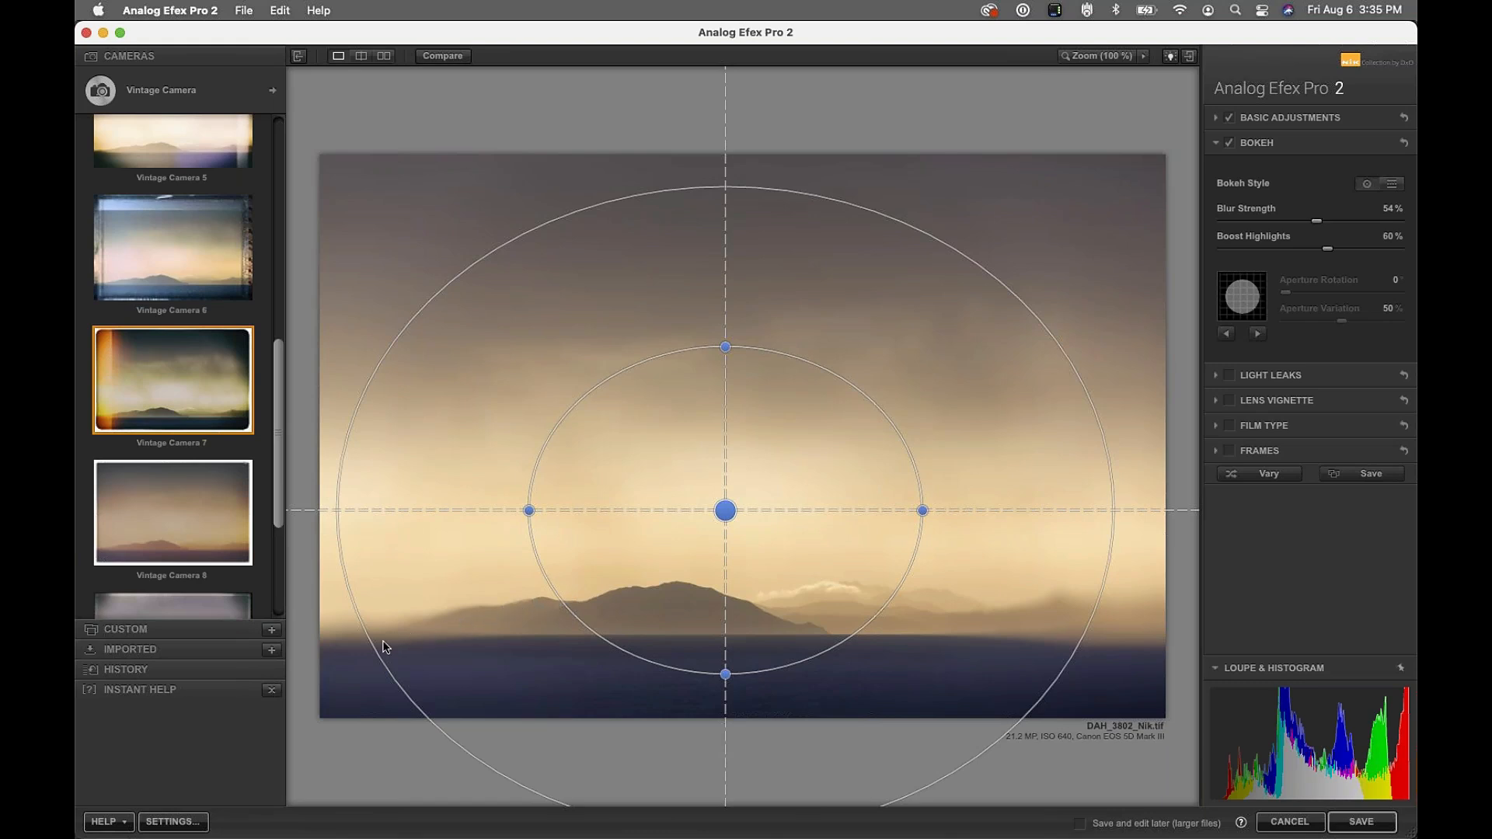
{"action": "mouse_move", "coordinate": [727, 512]}
{"action": "left_mouse_down"}
{"action": "mouse_move", "coordinate": [759, 453]}
{"action": "mouse_move", "coordinate": [747, 497]}
{"action": "left_mouse_up"}
{"action": "left_click_drag", "start_coordinate": [802, 340], "coordinate": [803, 216]}
{"action": "left_click_drag", "start_coordinate": [950, 497], "coordinate": [1139, 496]}
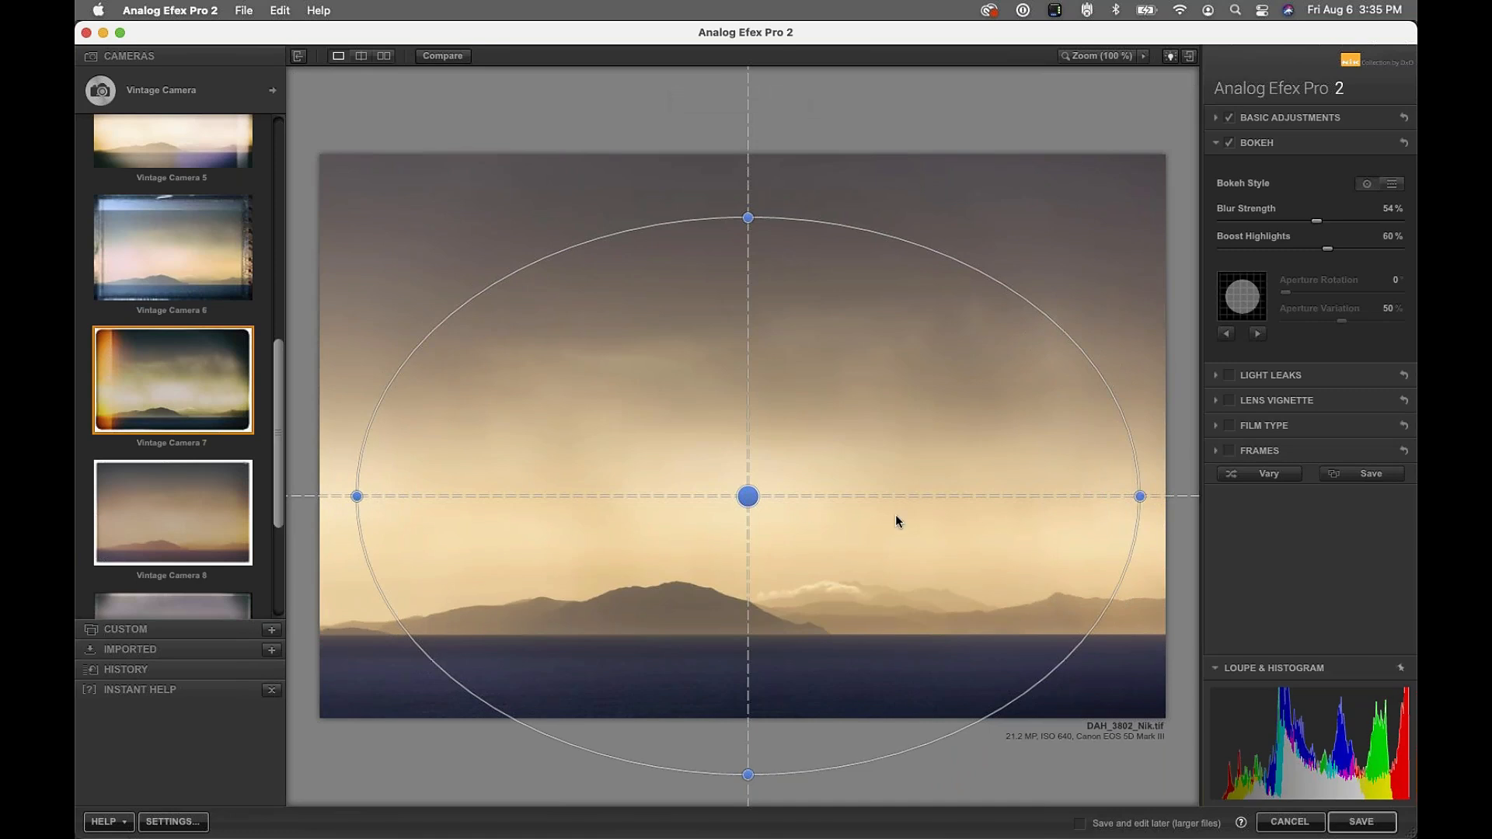
{"action": "mouse_move", "coordinate": [742, 490]}
{"action": "left_mouse_down"}
{"action": "mouse_move", "coordinate": [737, 455]}
{"action": "mouse_move", "coordinate": [755, 470]}
{"action": "left_mouse_up"}
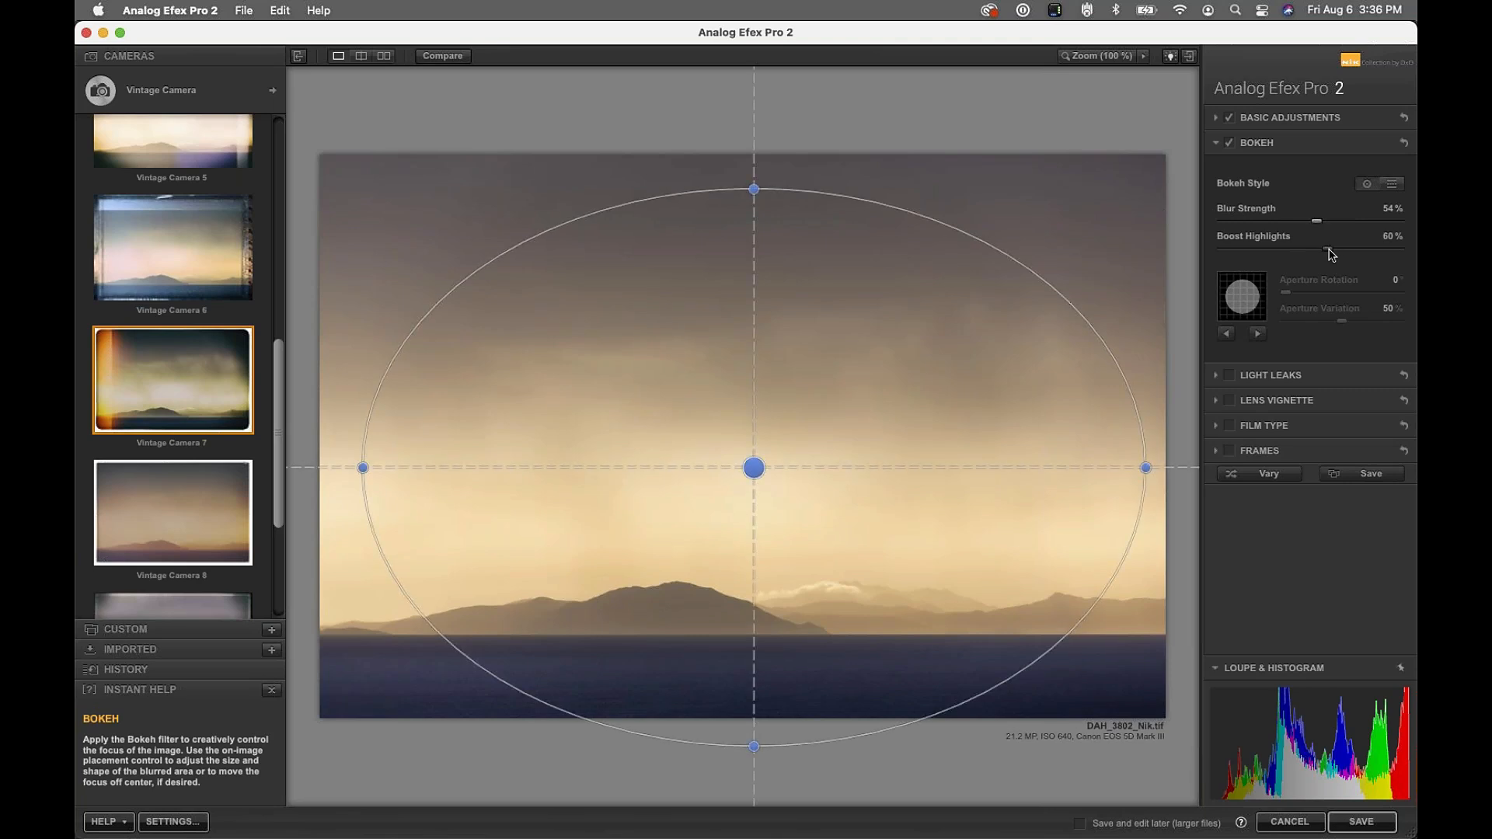
Set Boost Highlights to 74%, a star aperture rotated 97°, and enable Light Leaks
{"action": "left_click_drag", "start_coordinate": [1177, 283], "coordinate": [1416, 281]}
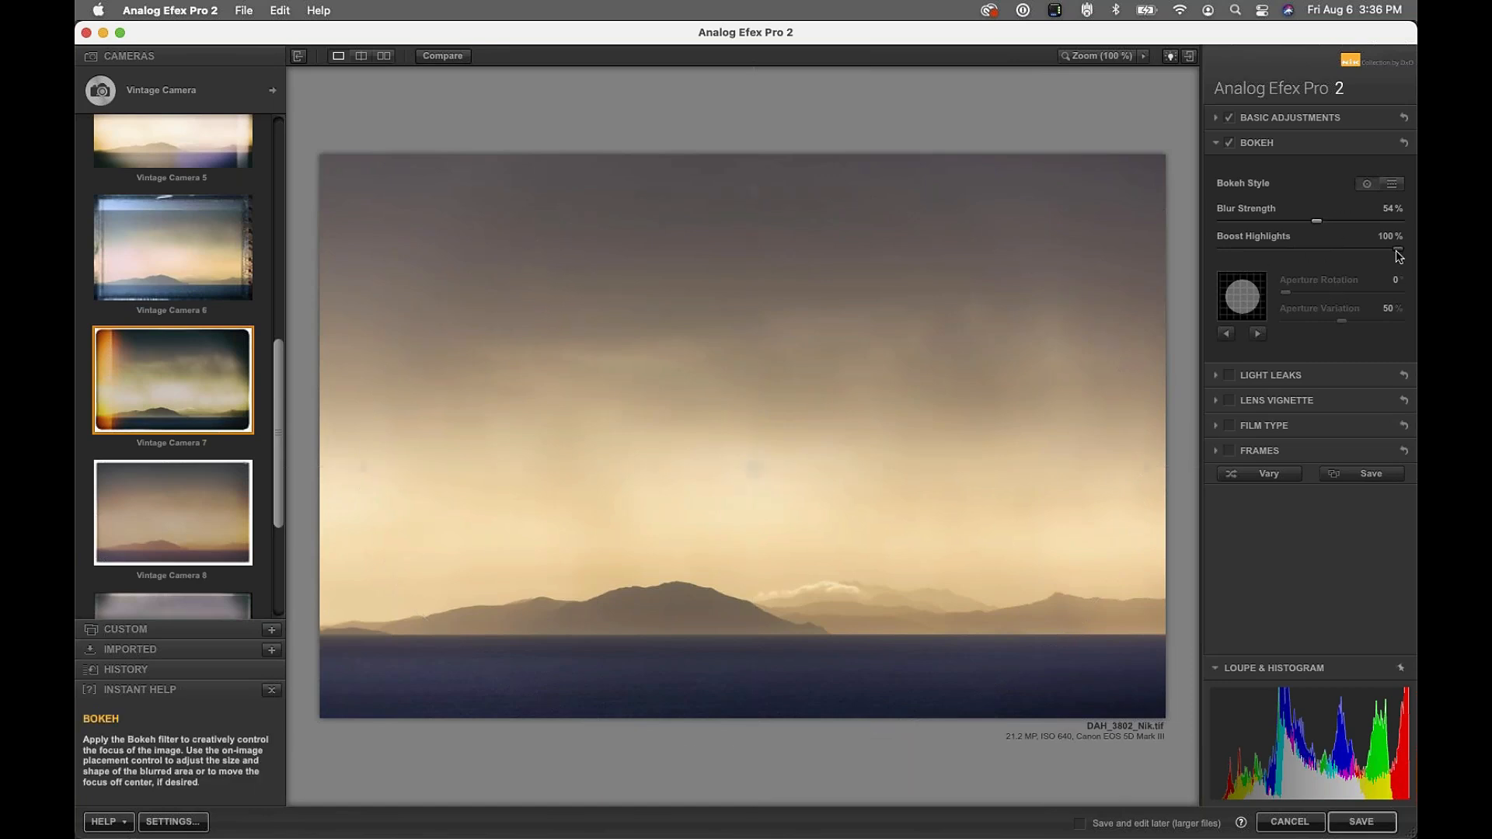
{"action": "left_click_drag", "start_coordinate": [1398, 254], "coordinate": [1352, 255]}
{"action": "left_click", "coordinate": [1257, 335]}
{"action": "left_click", "coordinate": [1257, 335]}
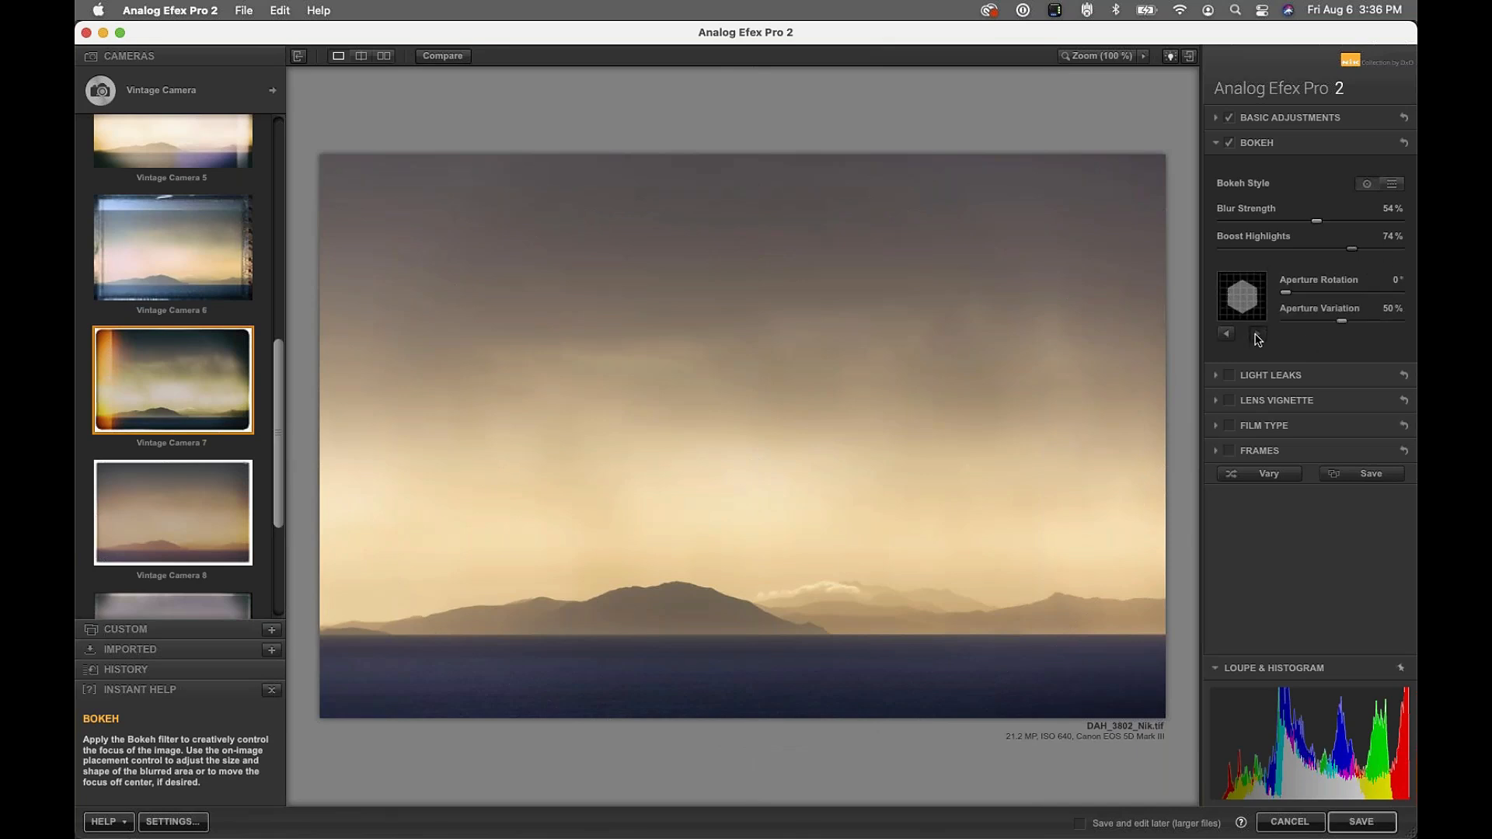
{"action": "left_click", "coordinate": [1257, 335]}
{"action": "left_click", "coordinate": [1257, 335]}
{"action": "left_click_drag", "start_coordinate": [1287, 294], "coordinate": [1315, 293]}
{"action": "left_click", "coordinate": [1228, 375]}
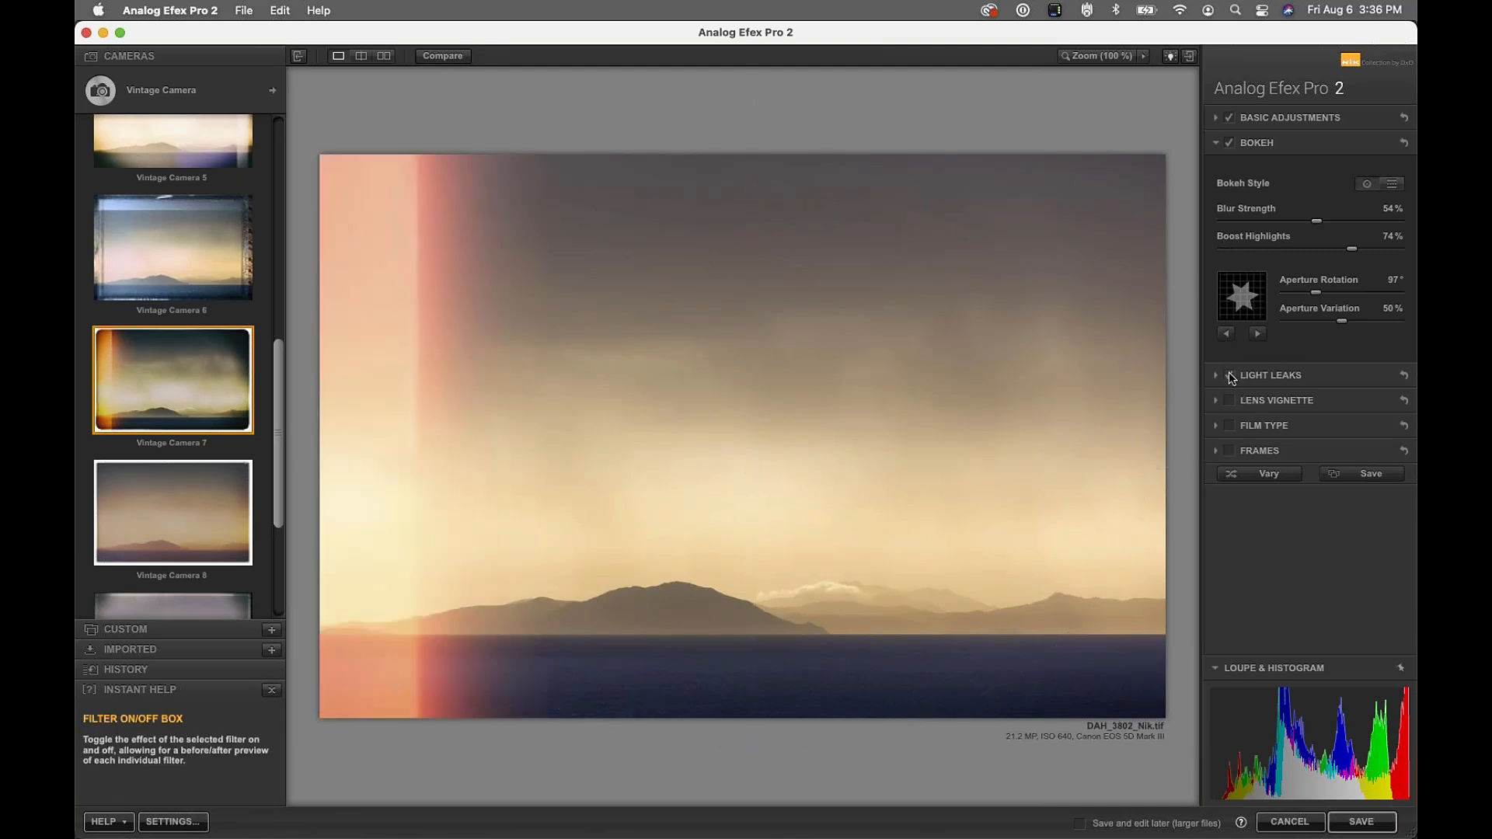
Browse Dynamic and Crisp light-leak presets, apply a streaky Crisp leak and position it
{"action": "left_click", "coordinate": [1282, 376]}
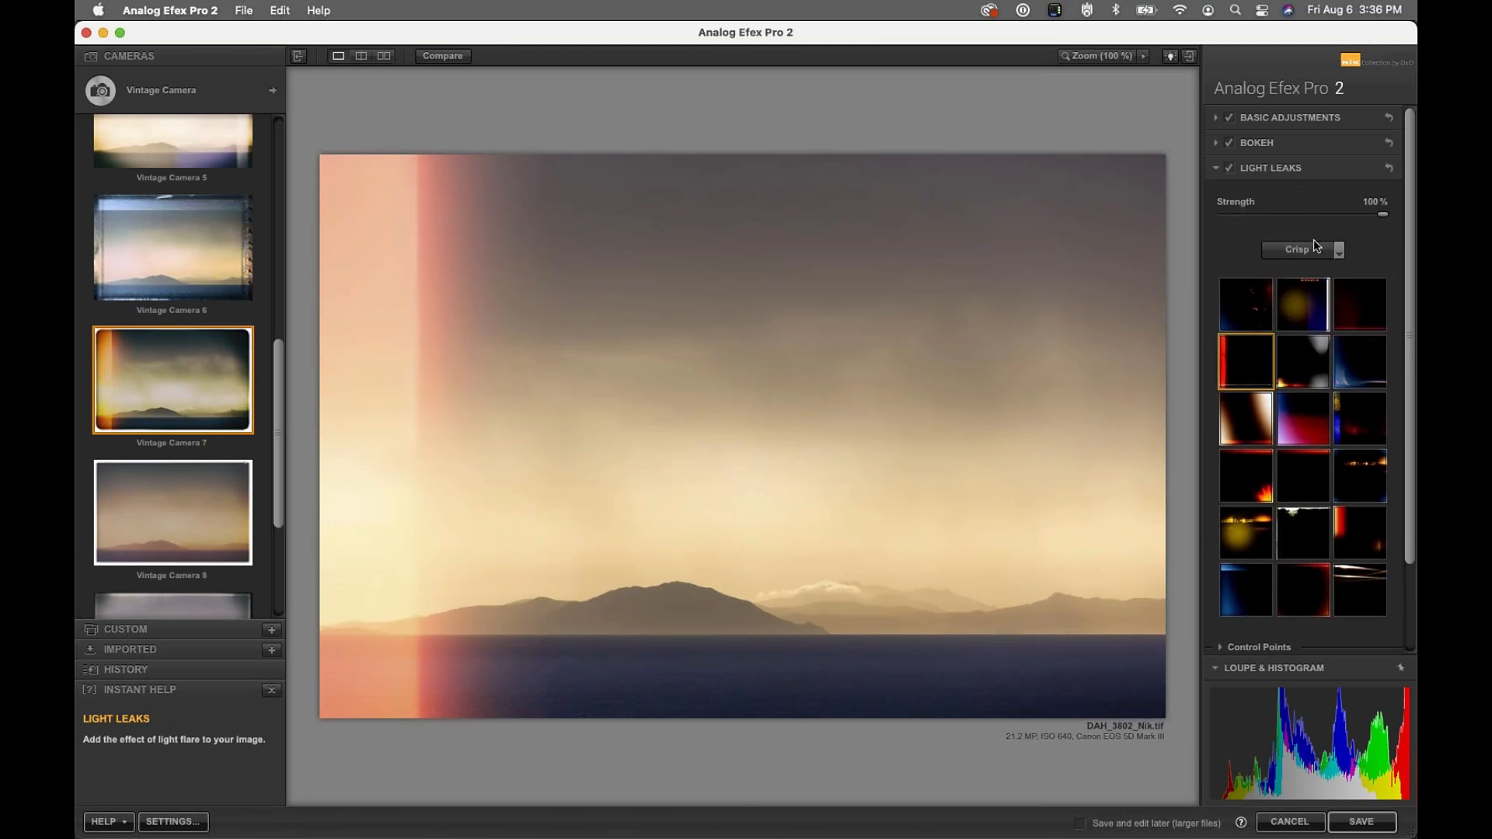
{"action": "left_click", "coordinate": [1328, 250]}
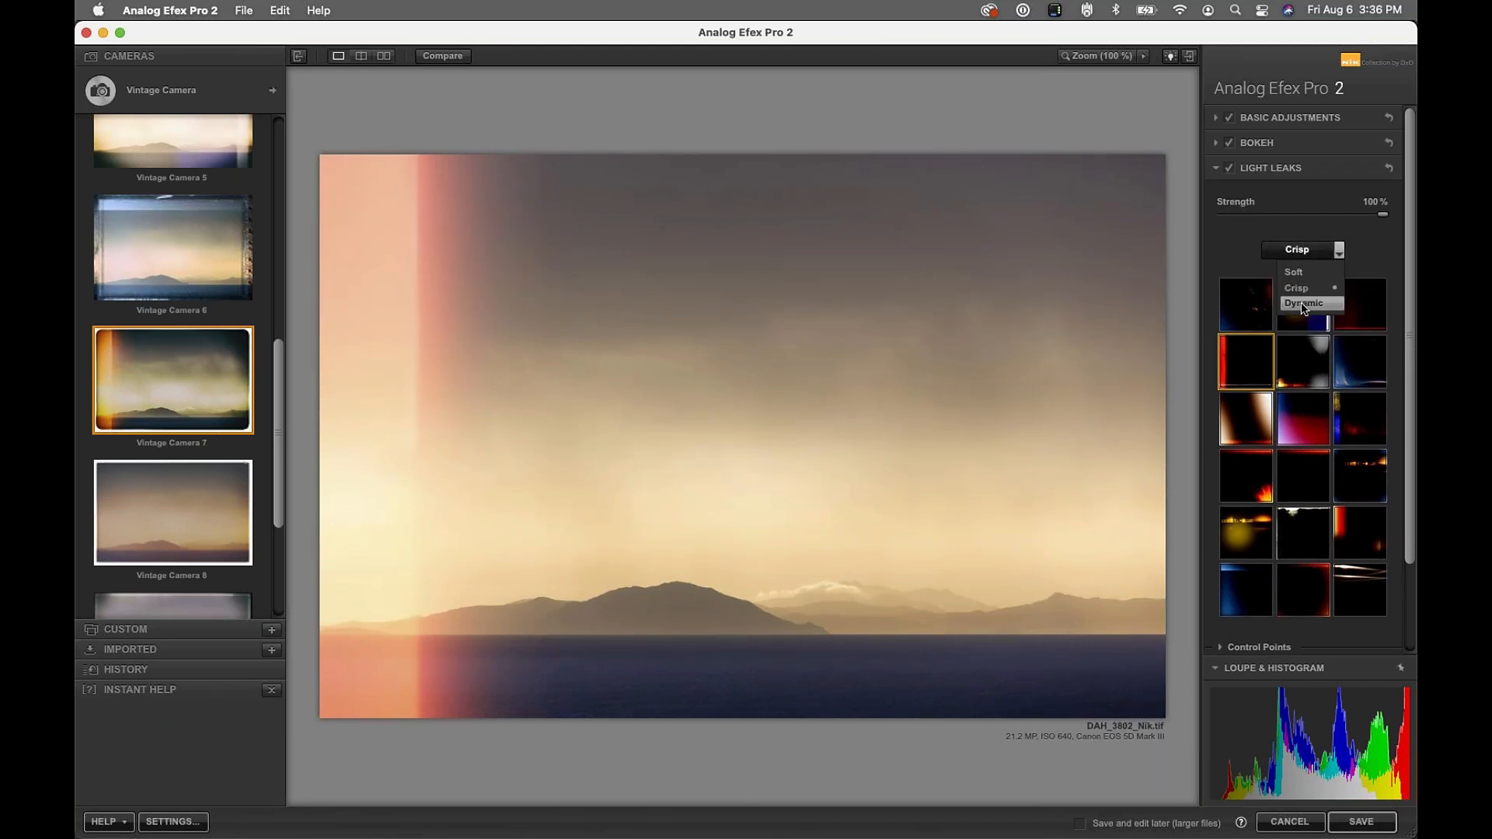
{"action": "left_click", "coordinate": [1304, 303]}
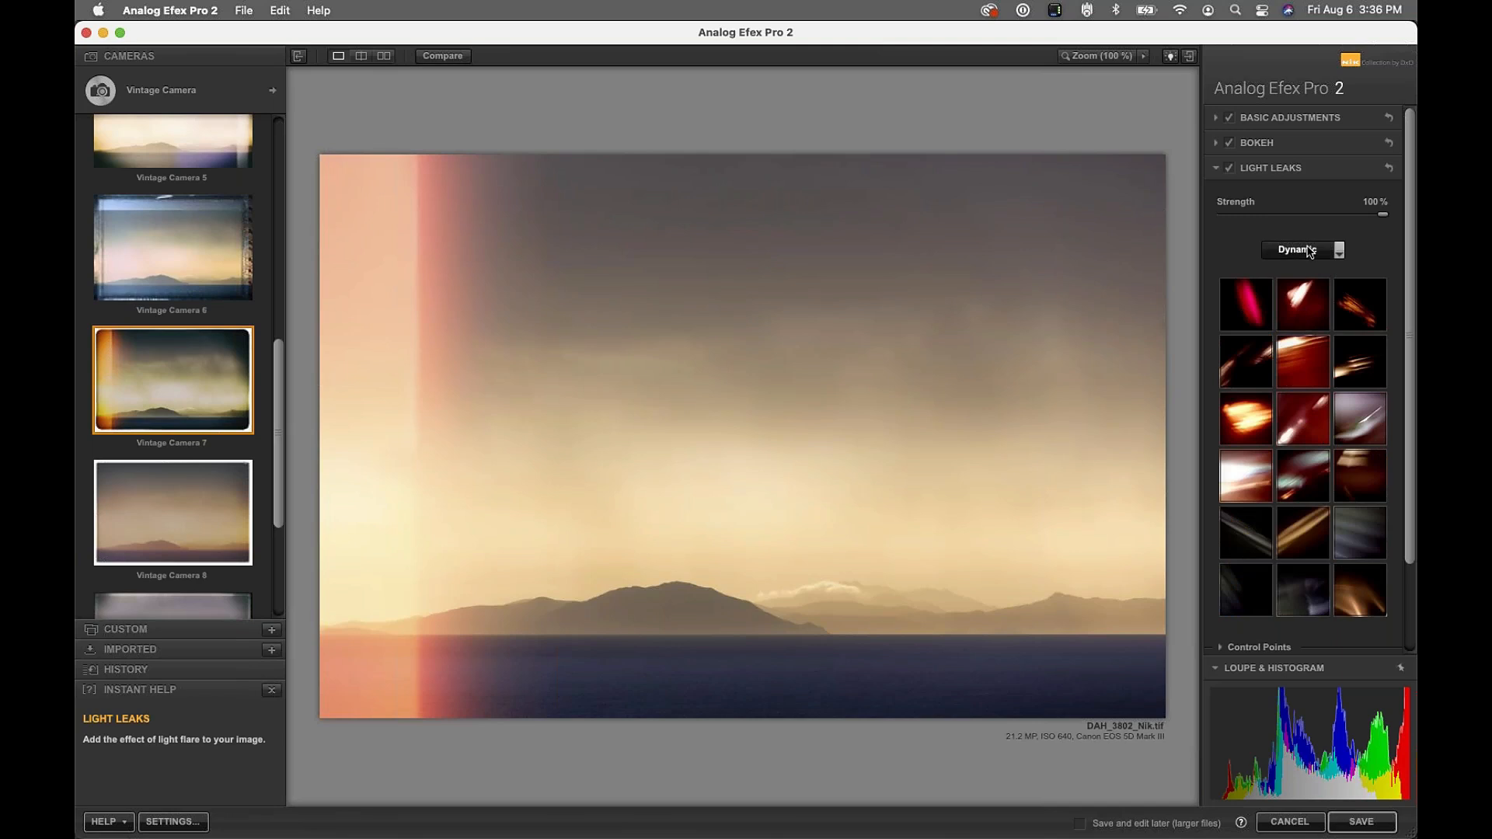
{"action": "left_click", "coordinate": [1320, 249]}
{"action": "left_click", "coordinate": [1302, 284]}
{"action": "left_click", "coordinate": [1356, 365]}
{"action": "left_click", "coordinate": [1375, 464]}
{"action": "mouse_move", "coordinate": [954, 579]}
{"action": "left_mouse_down"}
{"action": "mouse_move", "coordinate": [875, 540]}
{"action": "mouse_move", "coordinate": [707, 530]}
{"action": "left_mouse_up"}
{"action": "mouse_move", "coordinate": [564, 485]}
{"action": "left_mouse_down"}
{"action": "mouse_move", "coordinate": [526, 394]}
{"action": "mouse_move", "coordinate": [663, 329]}
{"action": "mouse_move", "coordinate": [777, 351]}
{"action": "left_mouse_up"}
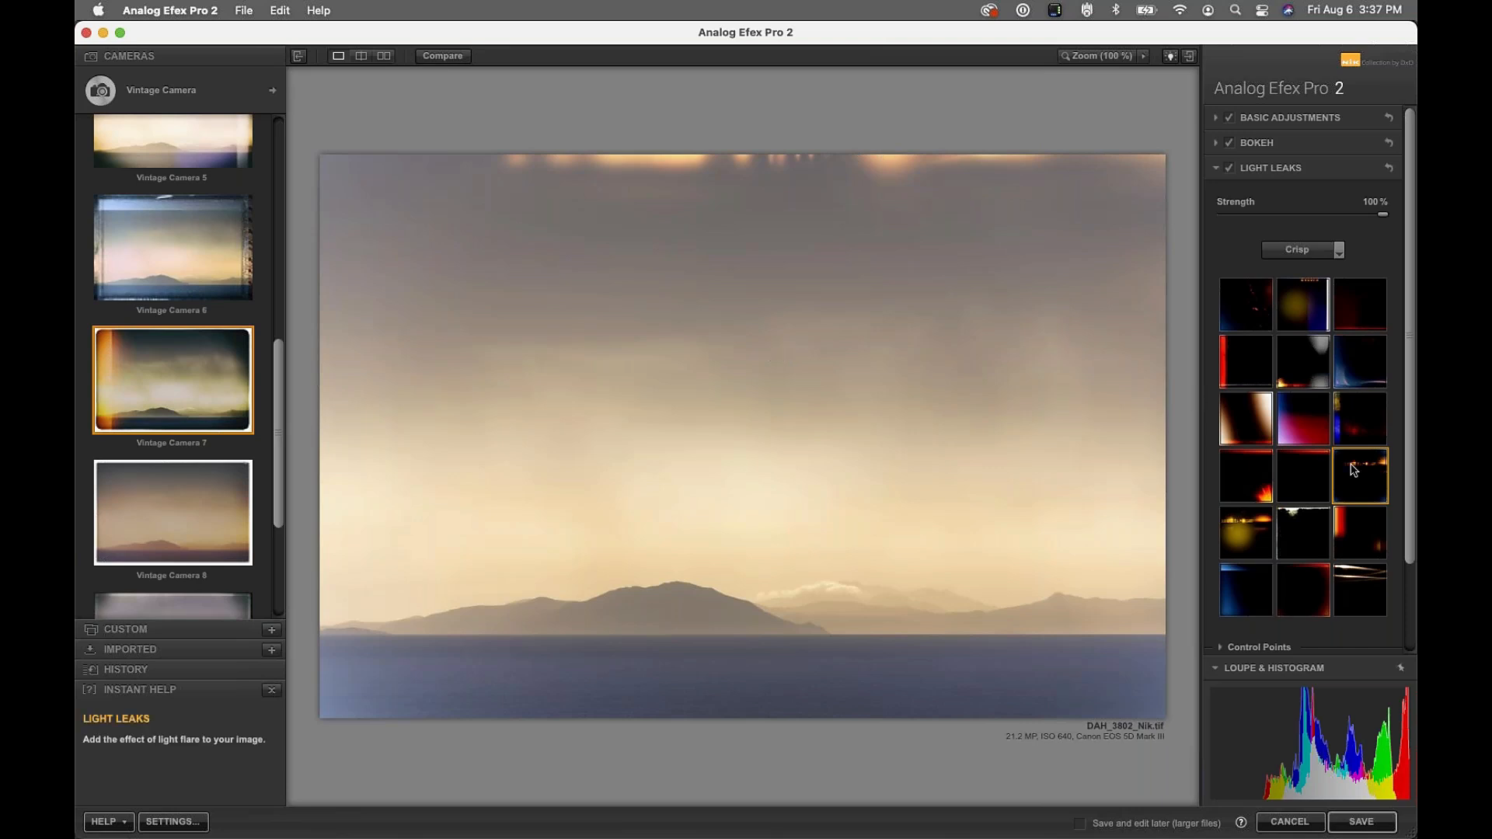
{"action": "left_click_drag", "start_coordinate": [782, 347], "coordinate": [875, 360]}
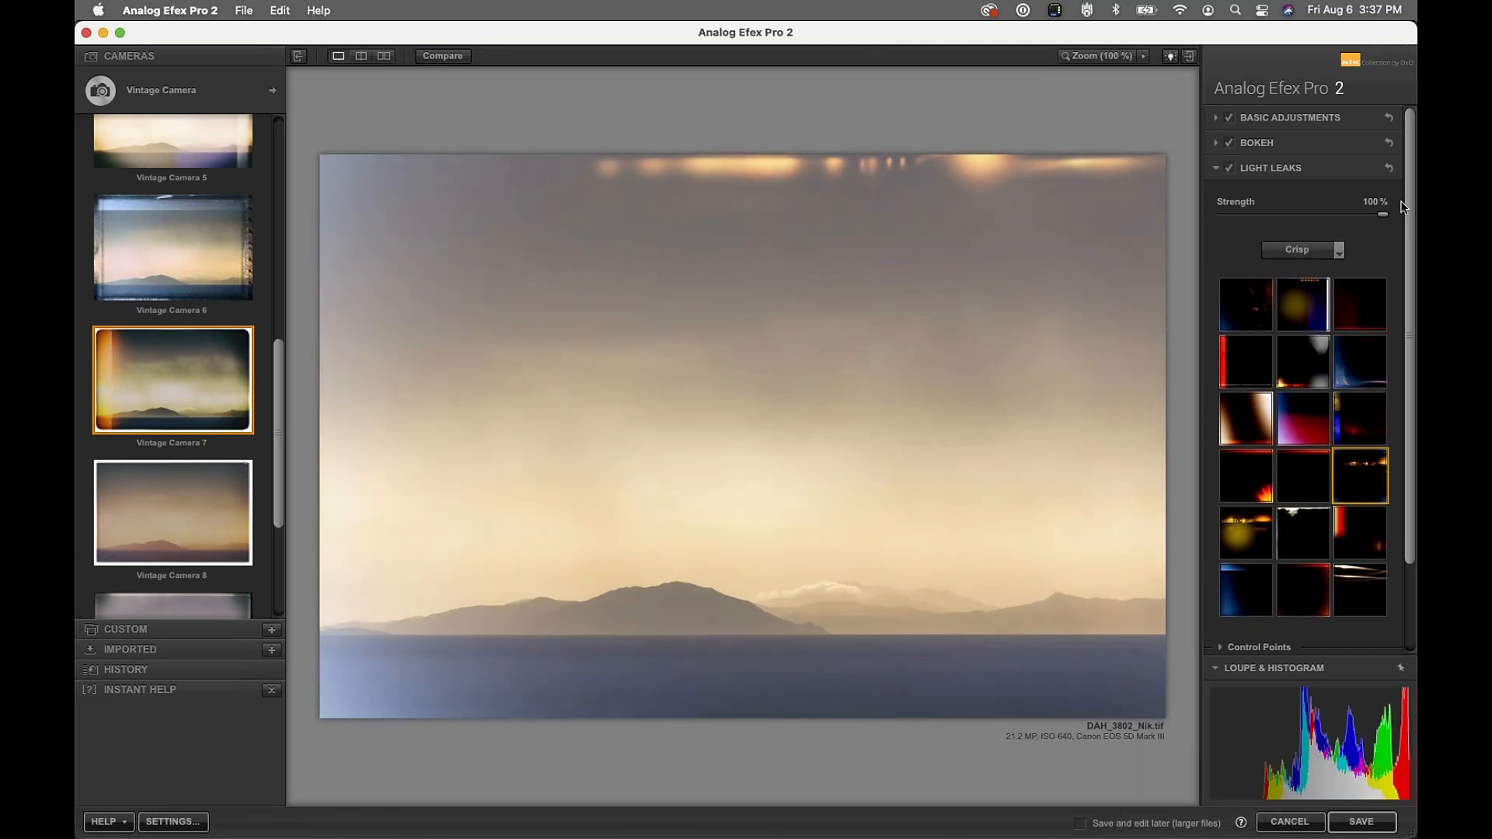
Switch to another Crisp leak preset, move it left and dim it to 34%
{"action": "mouse_move", "coordinate": [1388, 215]}
{"action": "left_mouse_down"}
{"action": "mouse_move", "coordinate": [1320, 216]}
{"action": "mouse_move", "coordinate": [1386, 219]}
{"action": "left_mouse_up"}
{"action": "left_click", "coordinate": [1305, 613]}
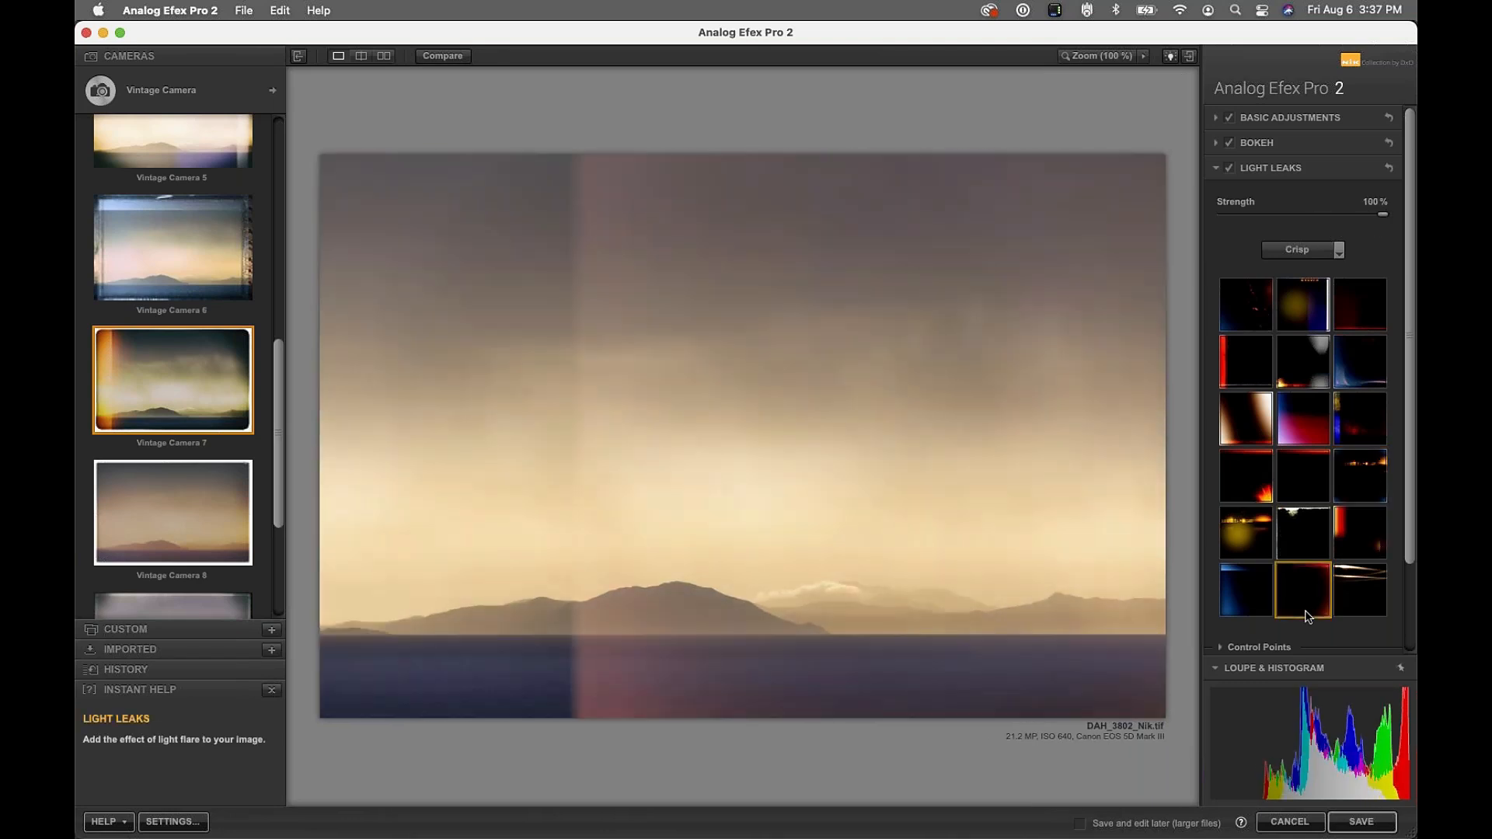
{"action": "left_click_drag", "start_coordinate": [868, 359], "coordinate": [597, 450]}
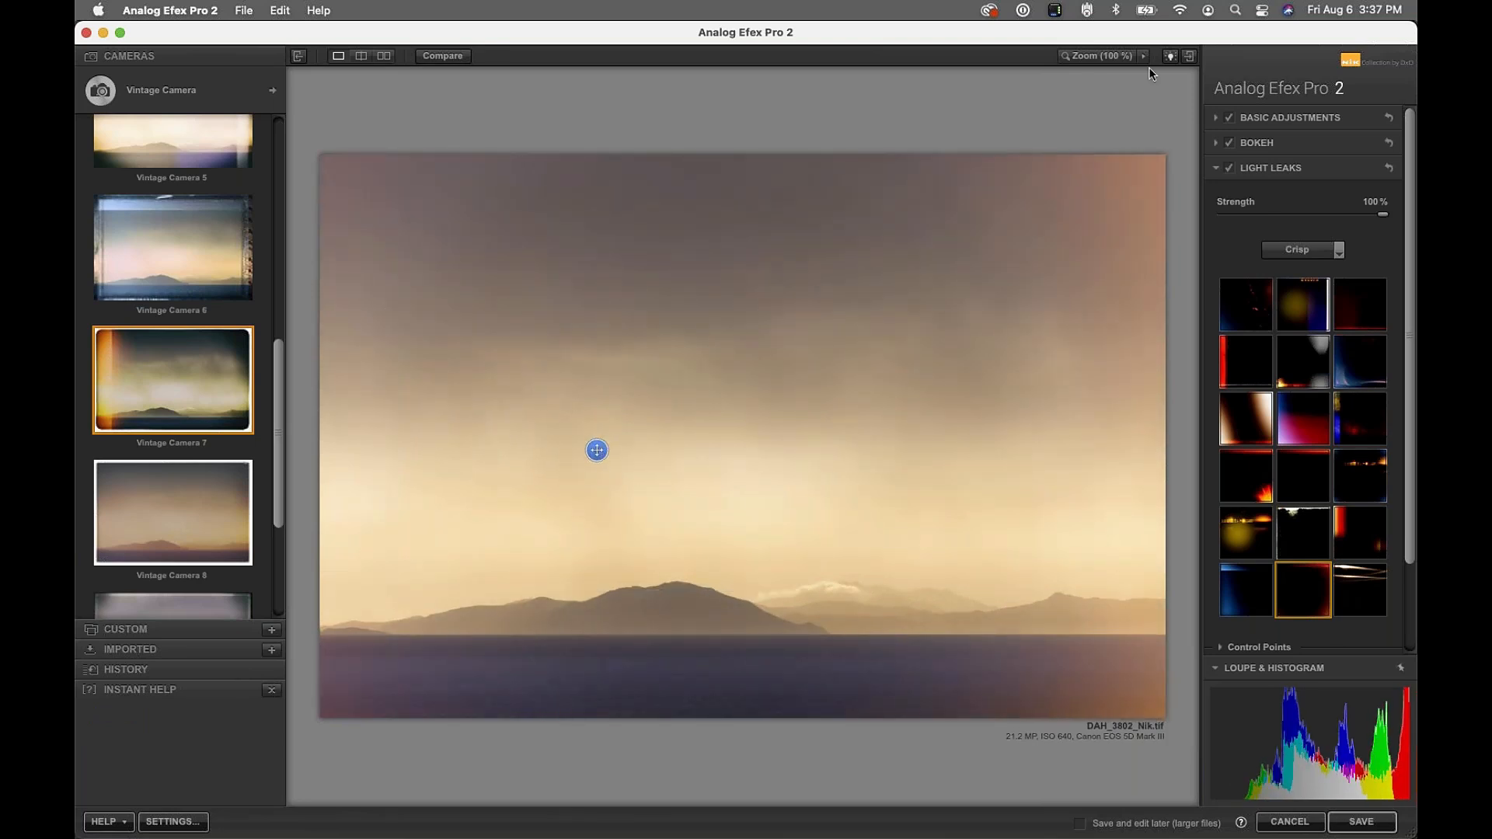
{"action": "left_click", "coordinate": [1322, 215]}
{"action": "left_click_drag", "start_coordinate": [1320, 216], "coordinate": [1278, 218]}
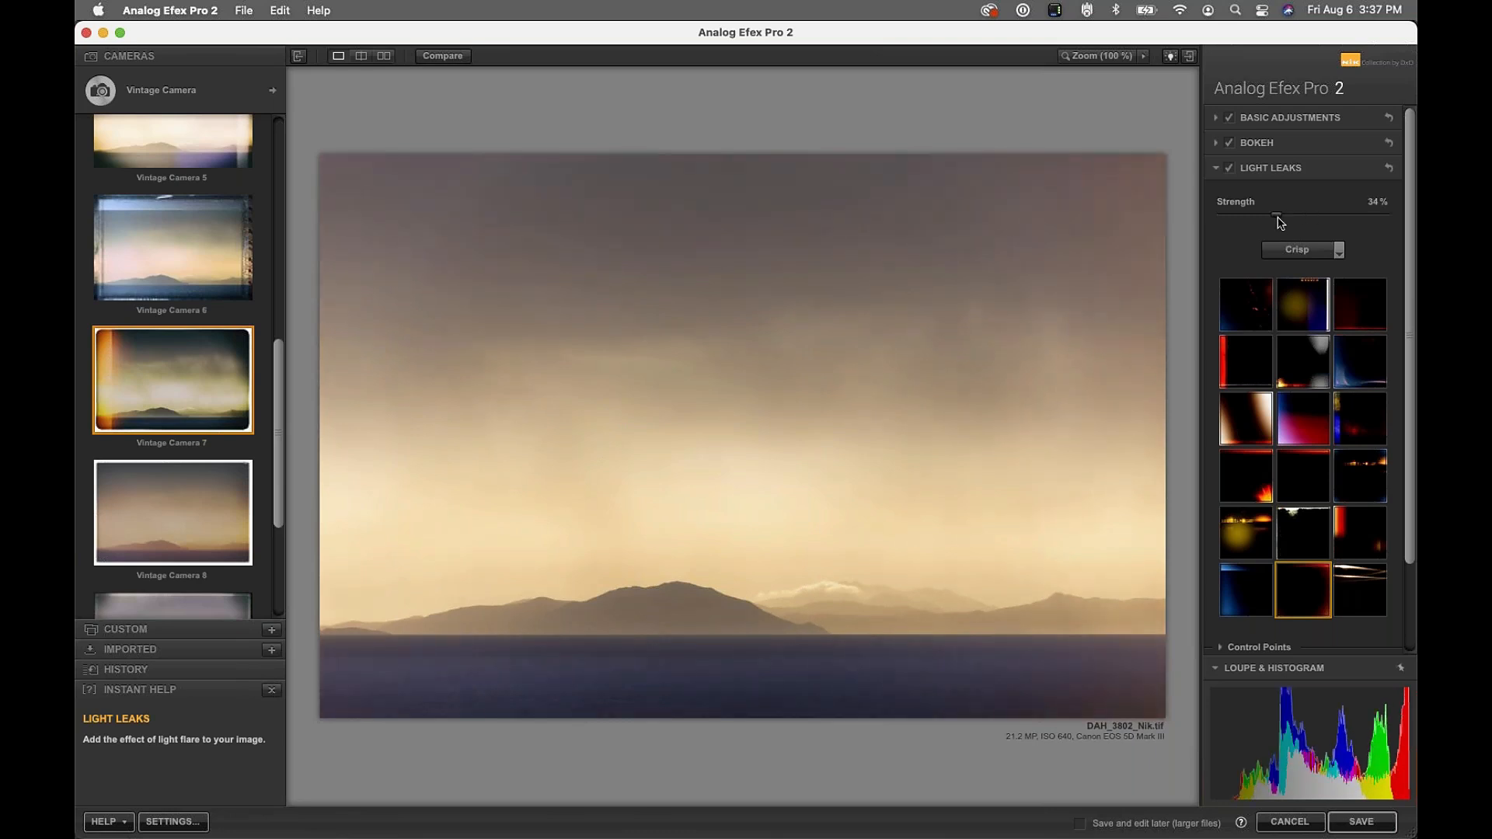
{"action": "left_click", "coordinate": [1271, 169]}
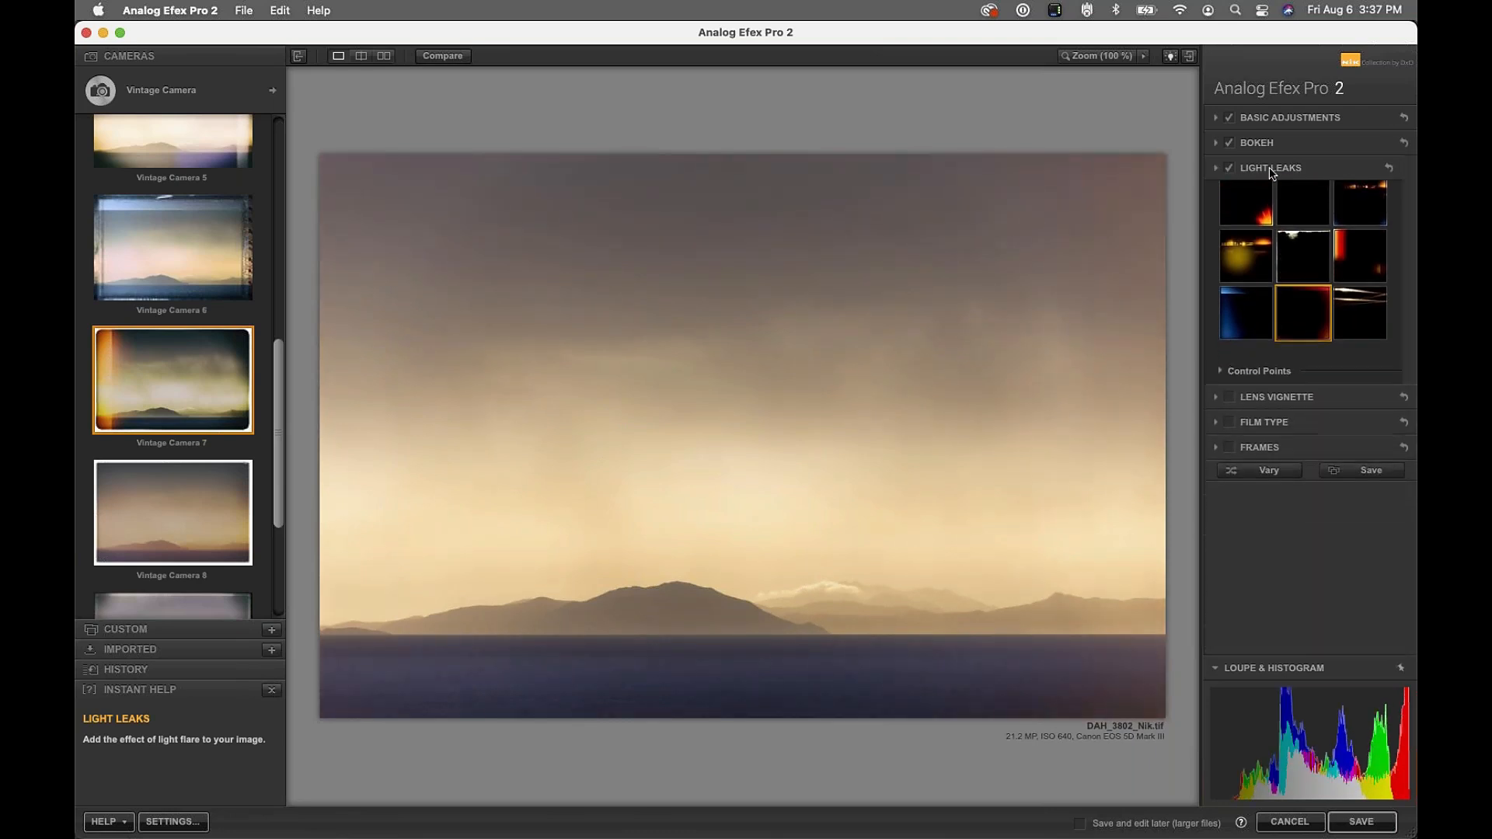
Enable a 47% rounded-rectangle Lens Vignette with its centre shifted, then enable Film Type
{"action": "left_click", "coordinate": [1228, 194]}
{"action": "left_click", "coordinate": [1282, 193]}
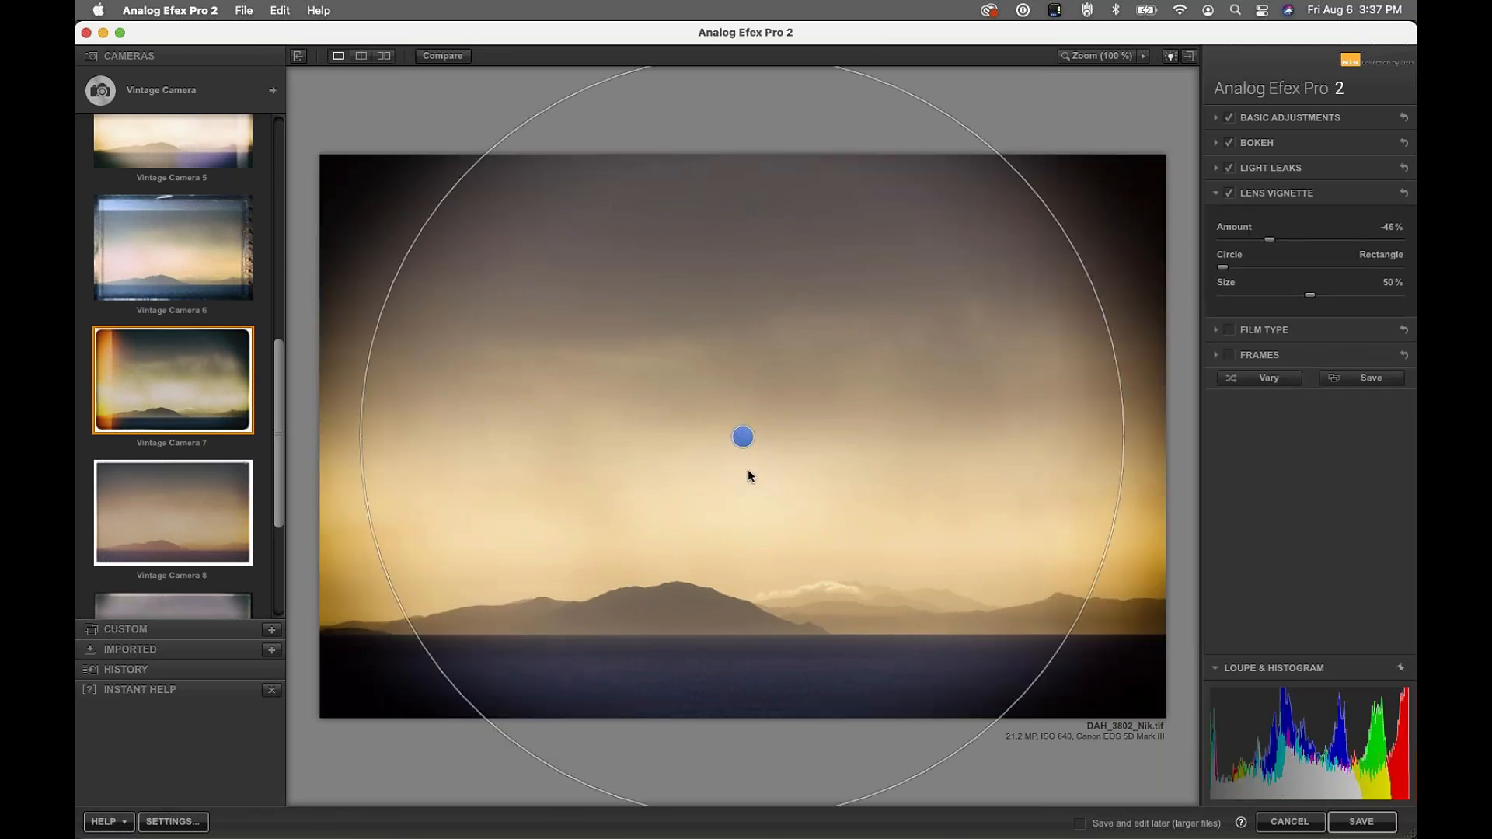
{"action": "left_click_drag", "start_coordinate": [1223, 267], "coordinate": [1296, 233]}
{"action": "left_click_drag", "start_coordinate": [739, 439], "coordinate": [778, 417]}
{"action": "left_click_drag", "start_coordinate": [1296, 240], "coordinate": [1351, 241]}
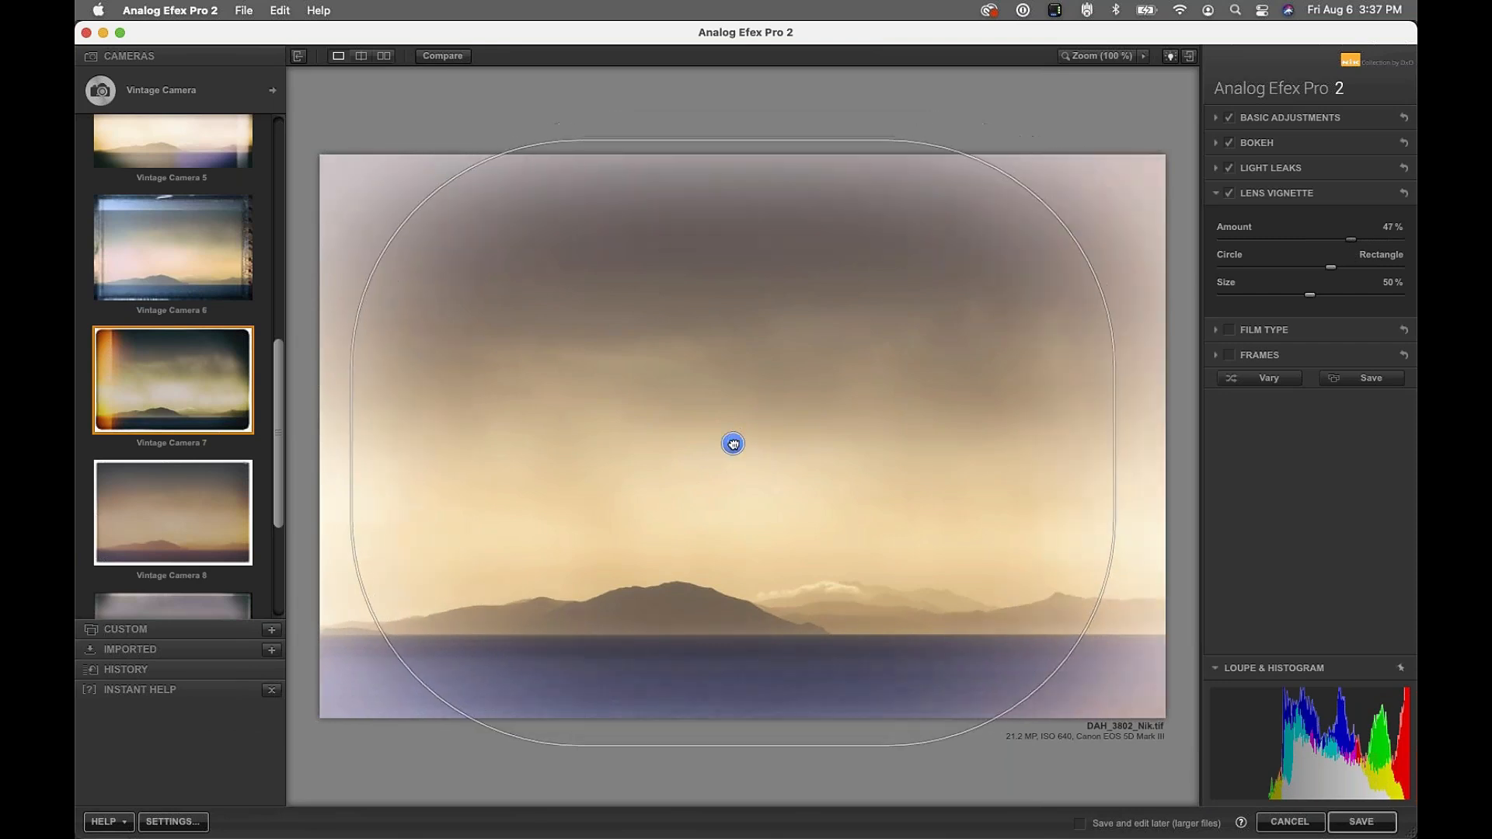
{"action": "left_click", "coordinate": [1229, 330]}
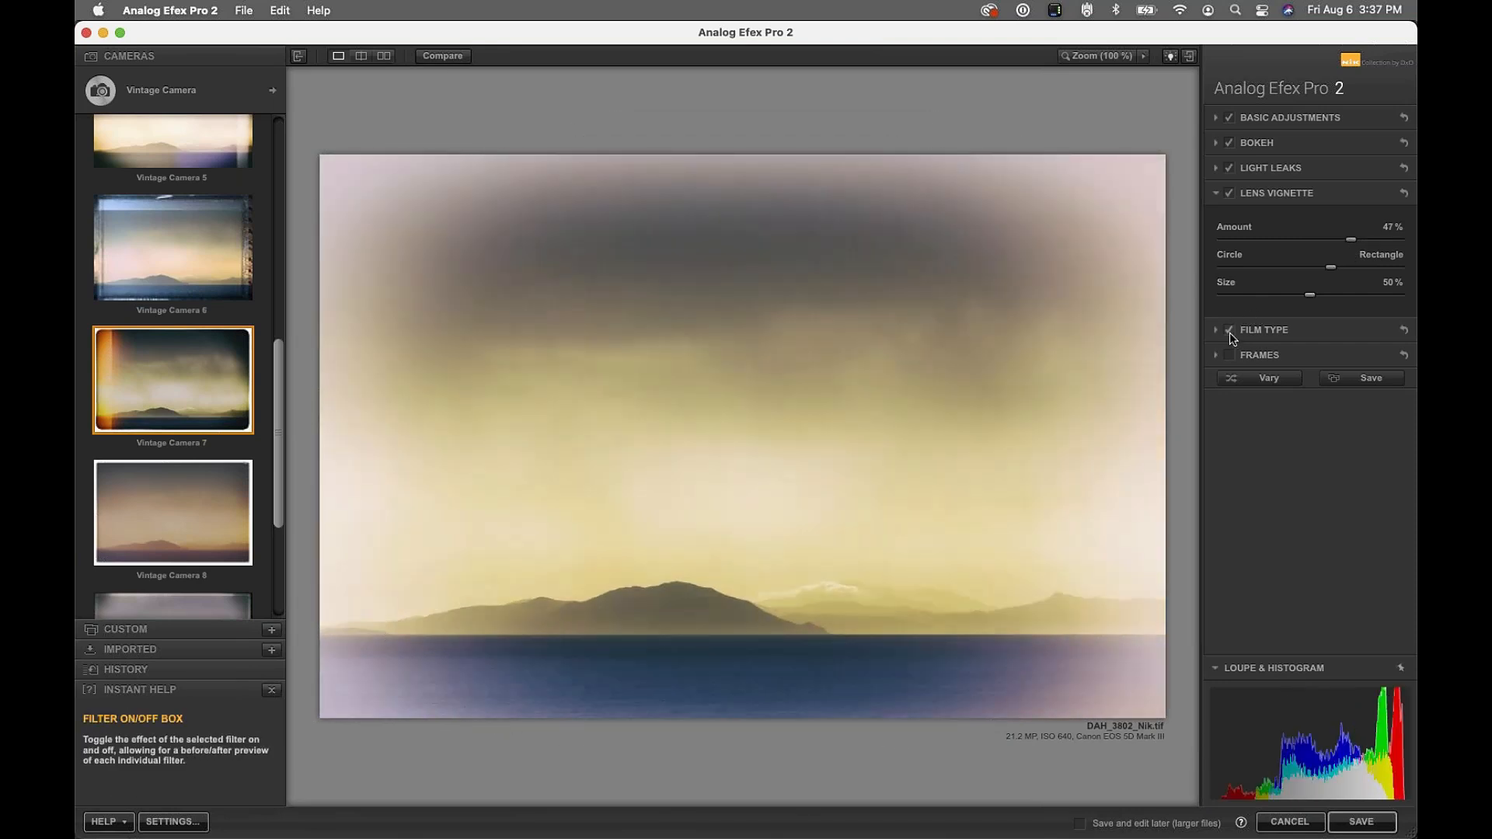
Apply Warm film preset 2, nudged toward Neutral, at 74% strength
{"action": "left_click", "coordinate": [1260, 330]}
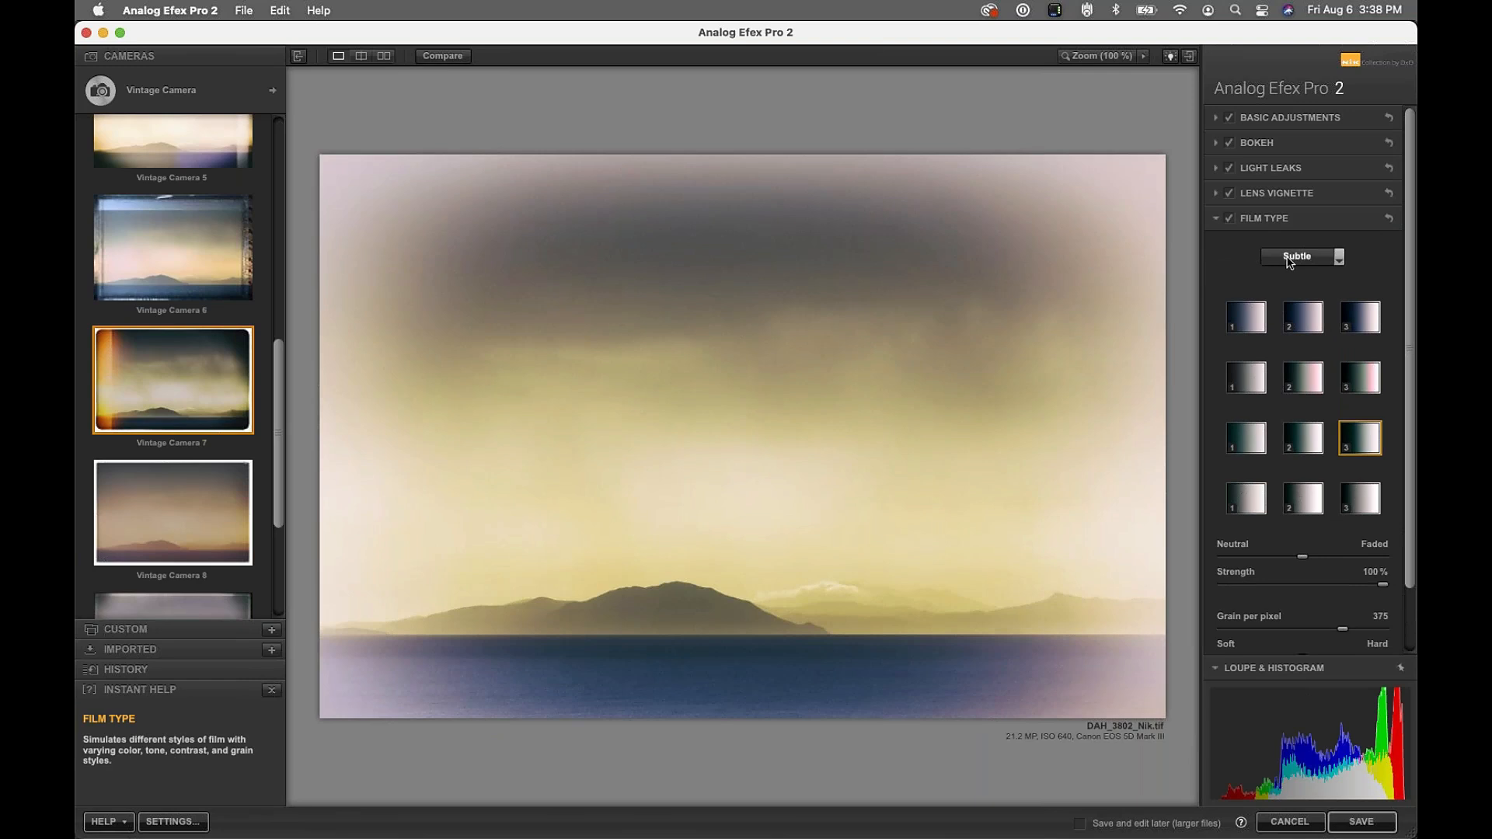
{"action": "left_click", "coordinate": [1299, 257]}
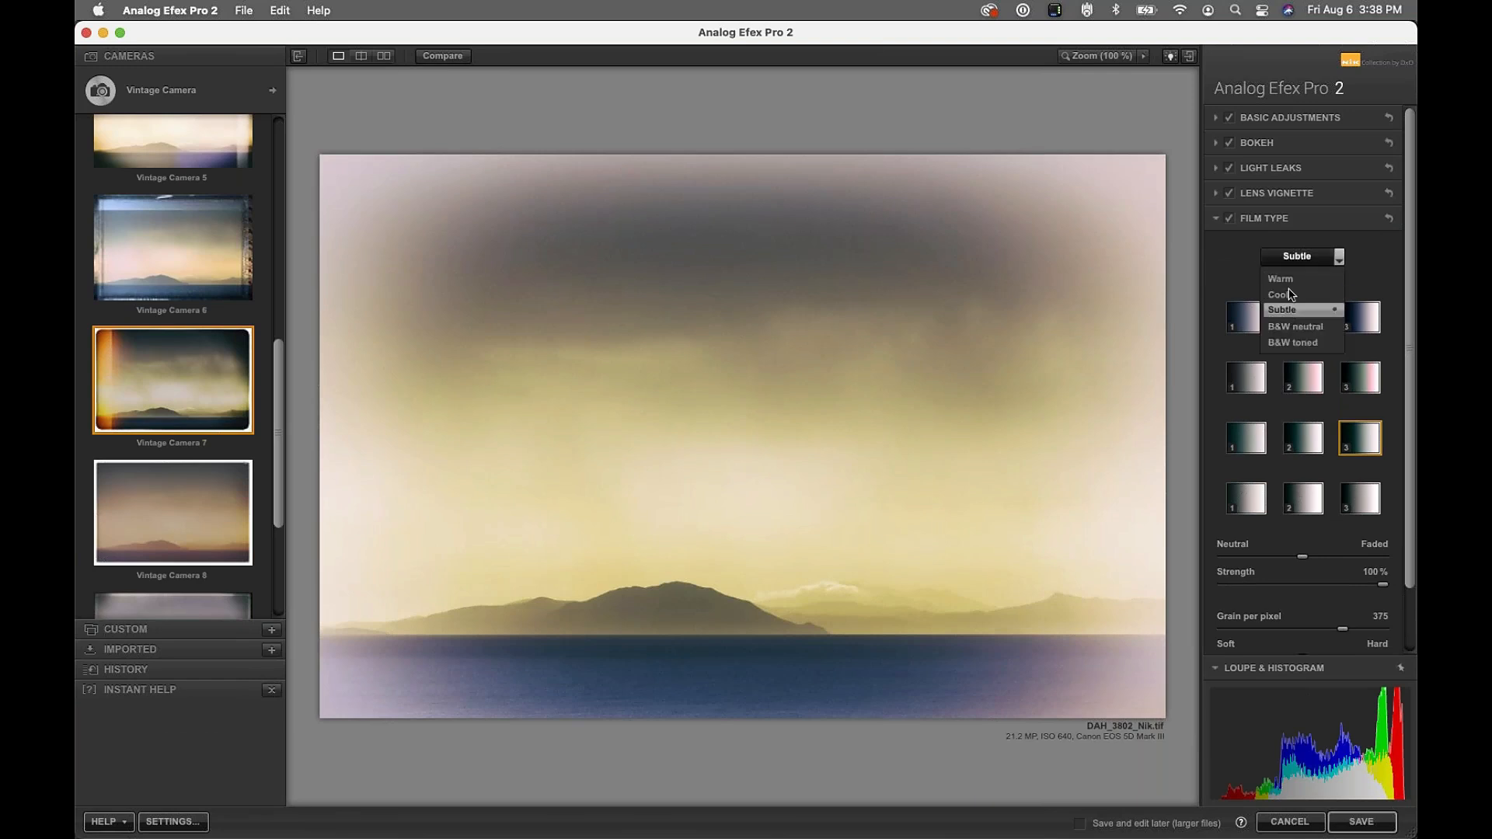
{"action": "left_click", "coordinate": [1292, 279]}
{"action": "left_click", "coordinate": [1317, 394]}
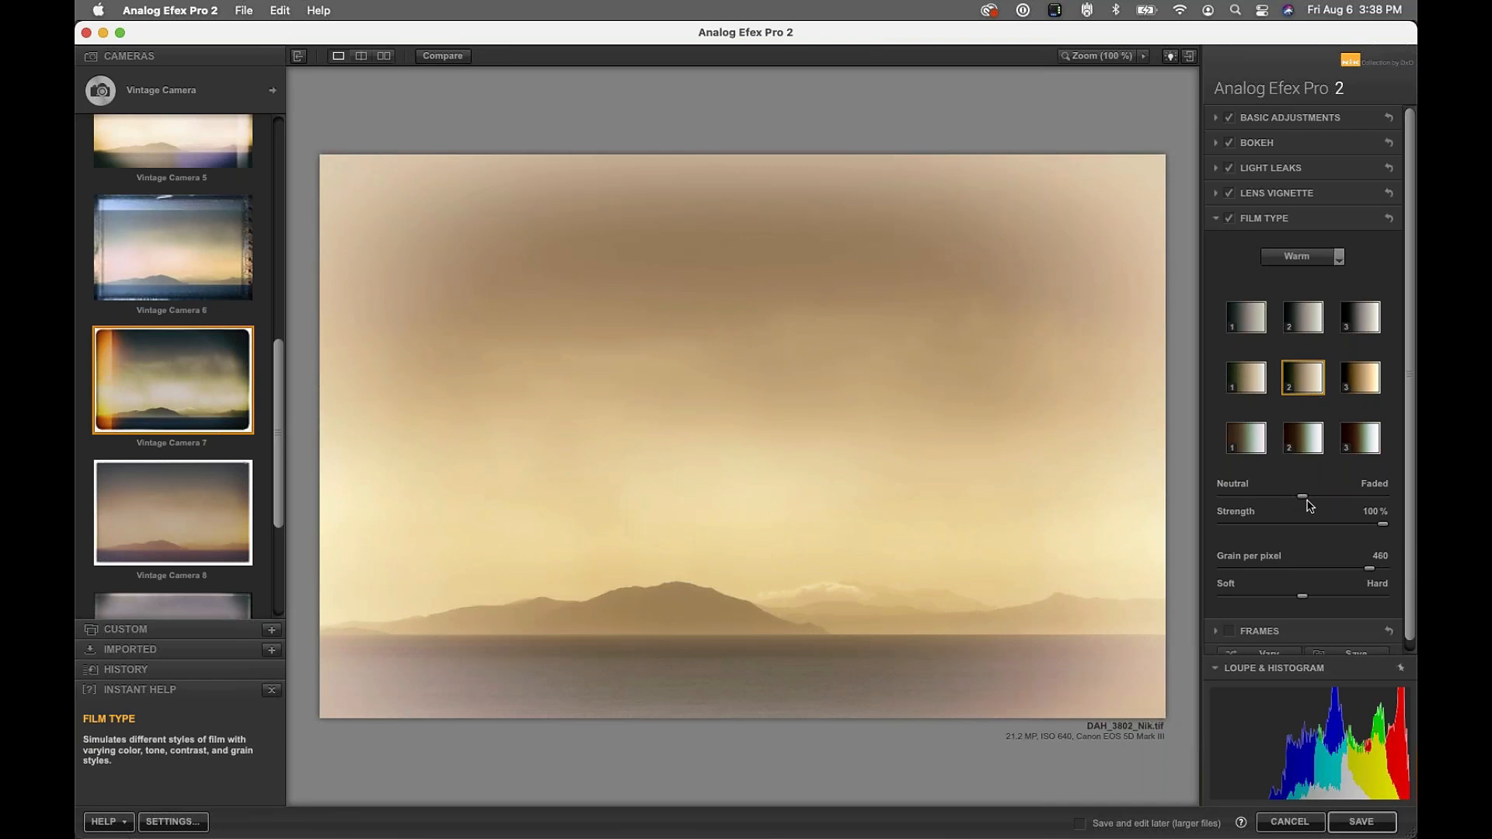
{"action": "left_click", "coordinate": [1265, 496]}
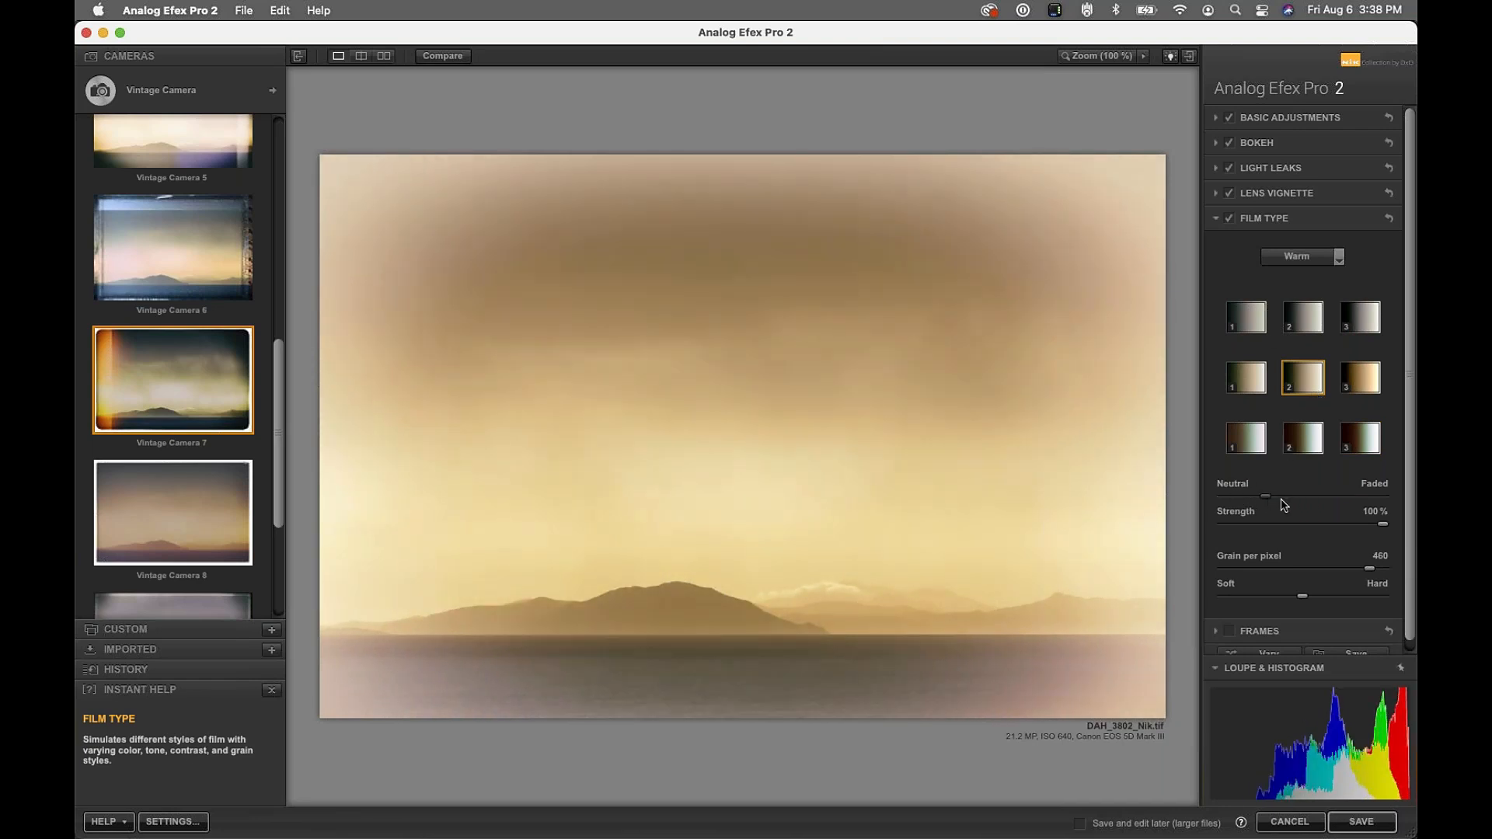
{"action": "left_click_drag", "start_coordinate": [1386, 529], "coordinate": [1352, 527]}
Lower the lens vignette amount to about 20% and shift its centre right and down
{"action": "left_click", "coordinate": [1260, 194]}
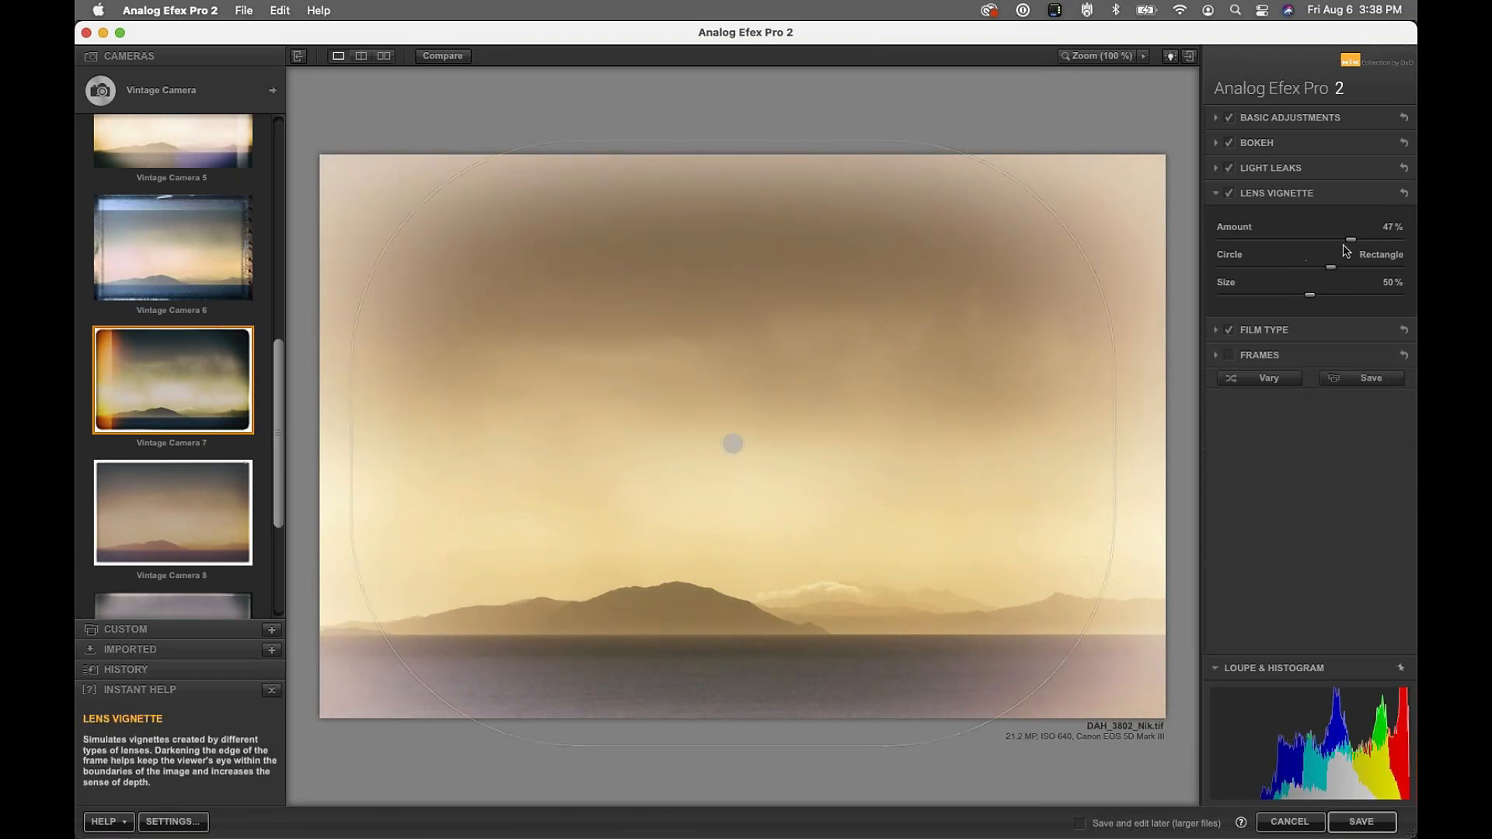
{"action": "left_click_drag", "start_coordinate": [1350, 239], "coordinate": [1327, 242]}
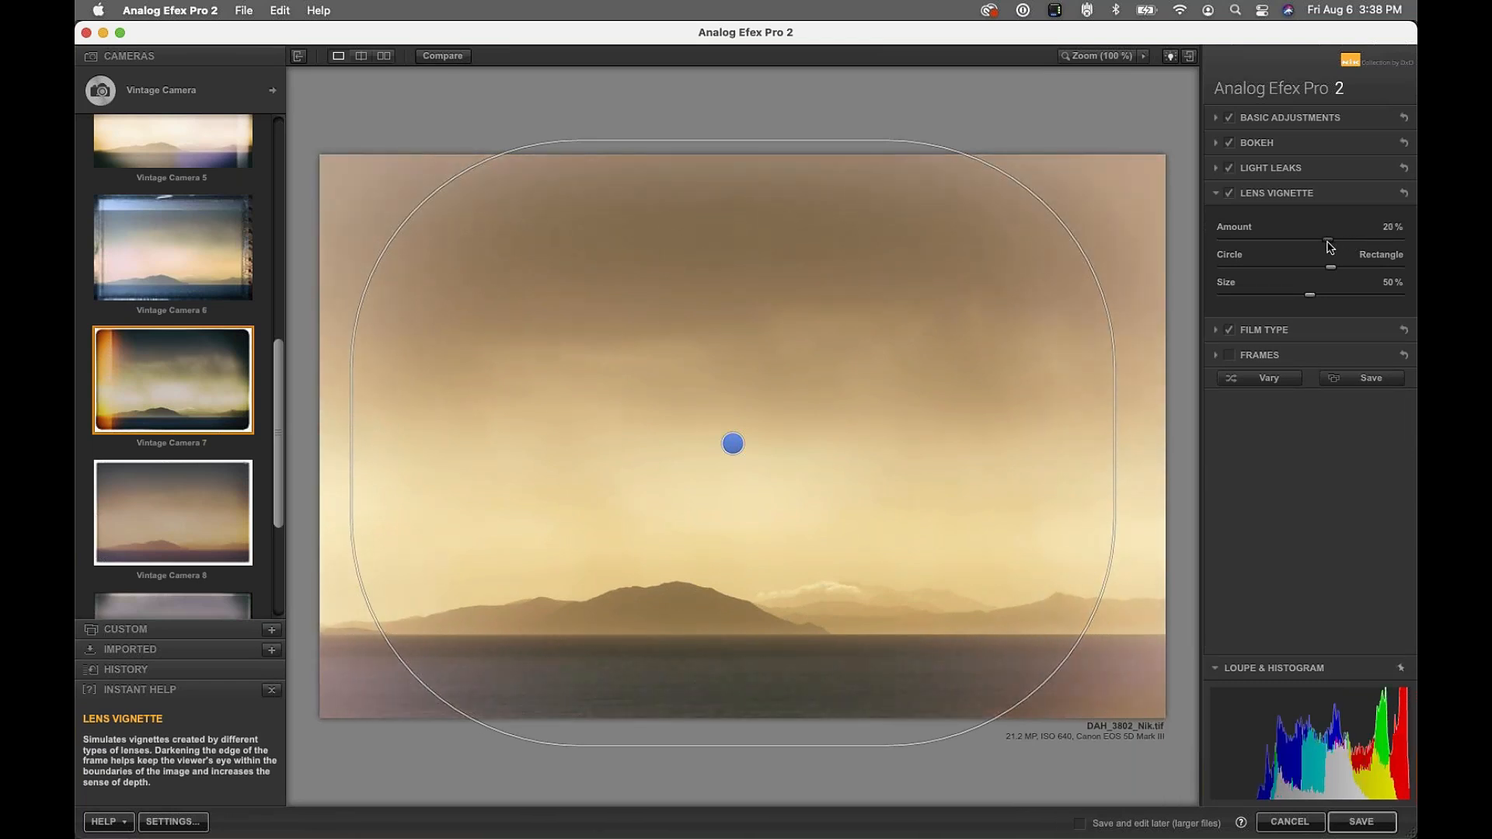
{"action": "left_click", "coordinate": [1254, 194]}
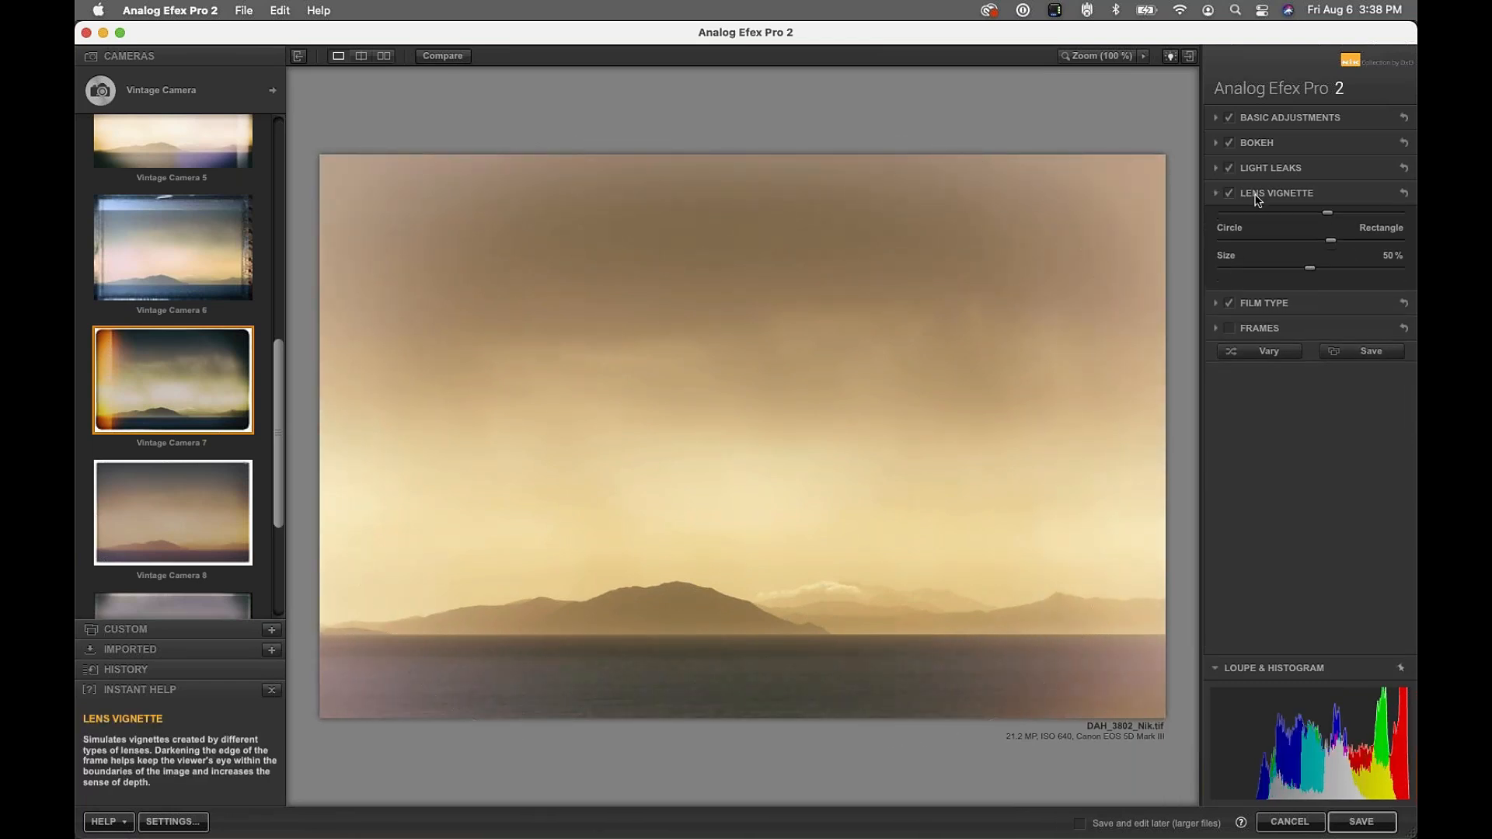
{"action": "left_click", "coordinate": [1271, 202]}
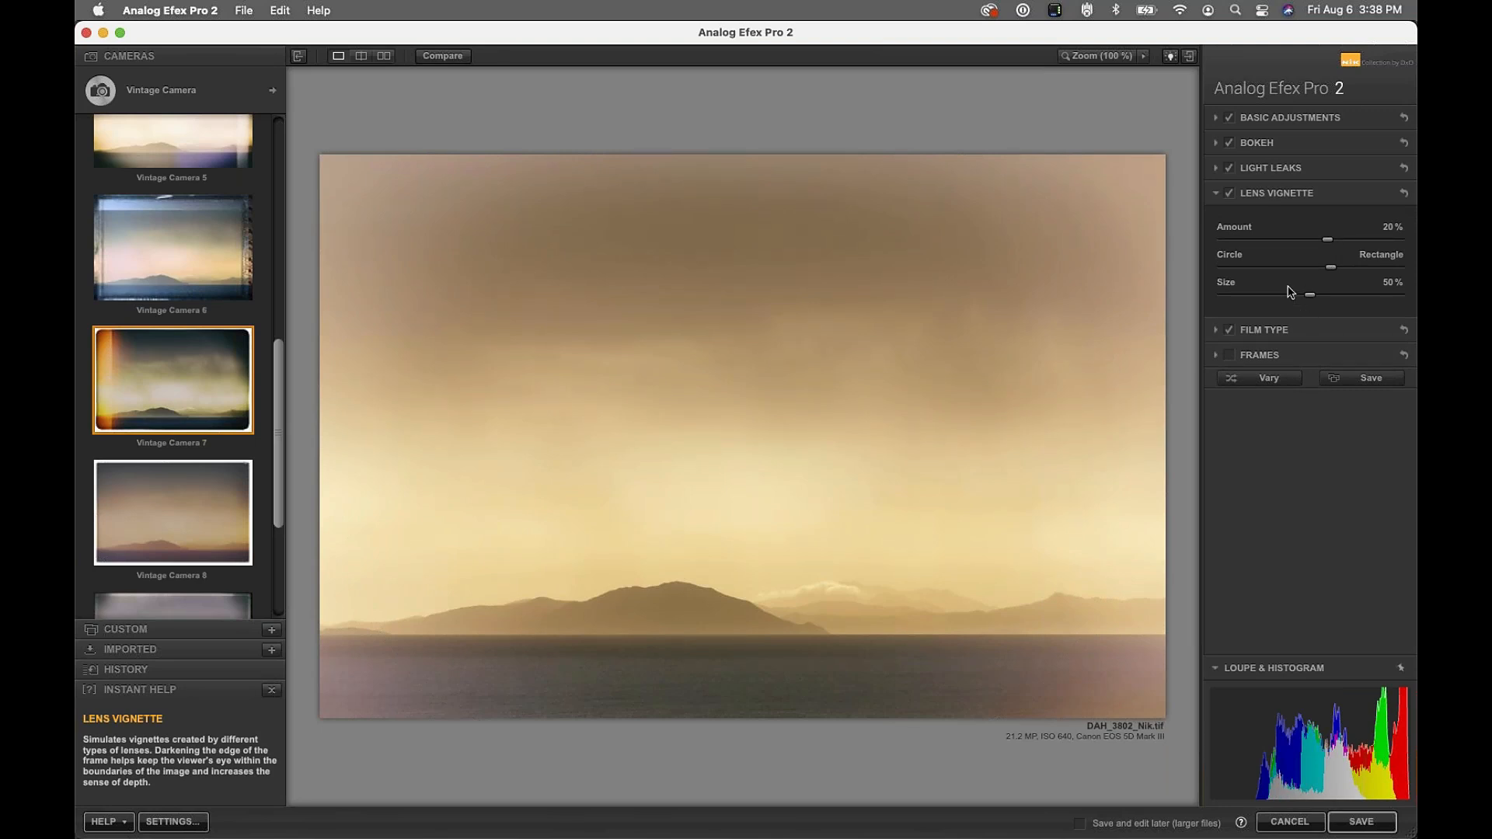
{"action": "mouse_move", "coordinate": [729, 439]}
{"action": "left_mouse_down"}
{"action": "mouse_move", "coordinate": [766, 458]}
{"action": "mouse_move", "coordinate": [723, 456]}
{"action": "mouse_move", "coordinate": [762, 450]}
{"action": "mouse_move", "coordinate": [739, 456]}
{"action": "mouse_move", "coordinate": [749, 447]}
{"action": "left_mouse_up"}
{"action": "left_click", "coordinate": [1266, 332]}
{"action": "left_click", "coordinate": [1338, 256]}
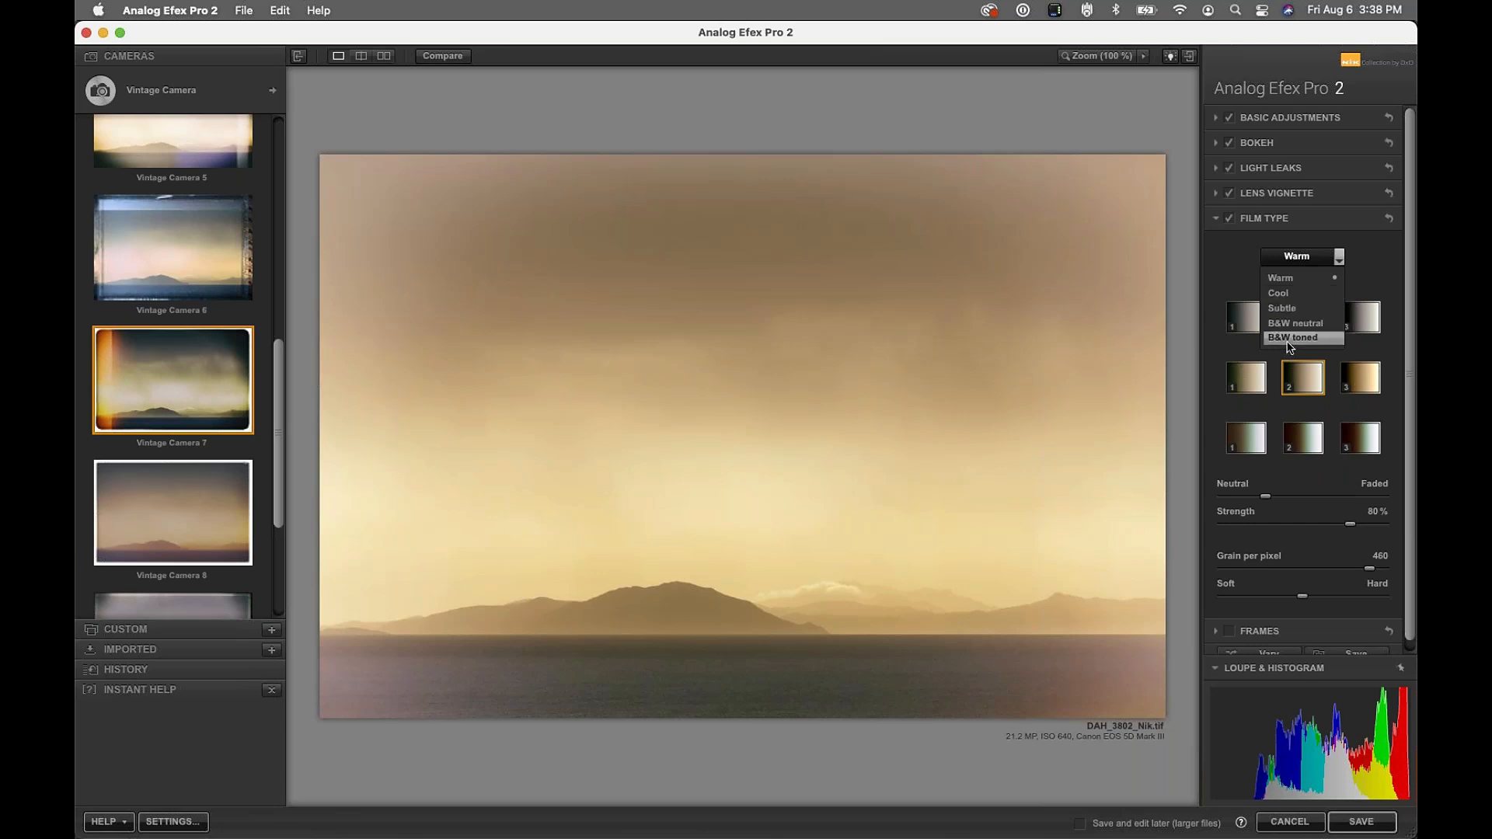
Apply the first Warm film preset after briefly trying a darker one
{"action": "left_click", "coordinate": [1289, 277]}
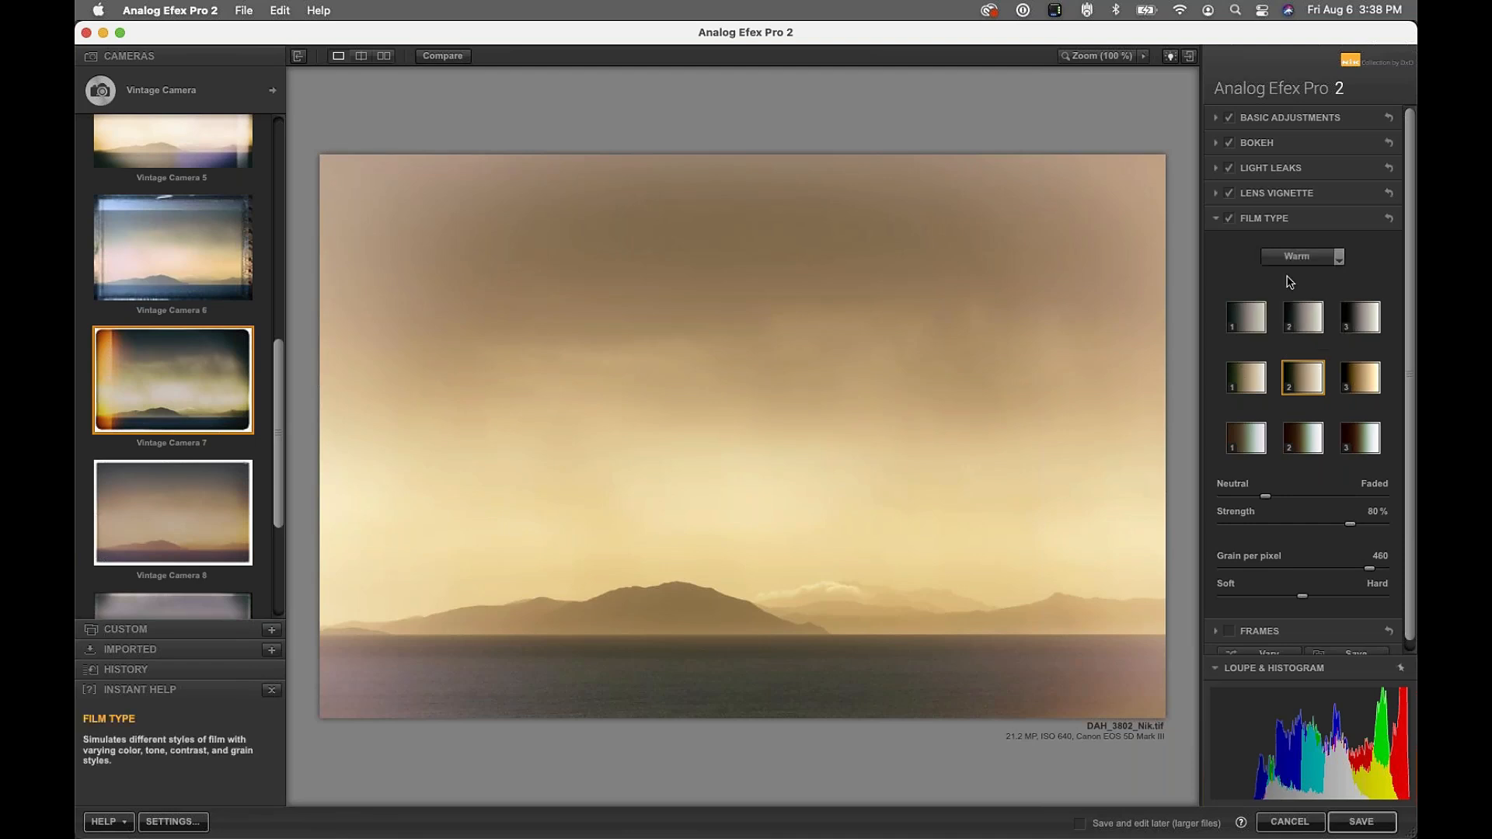
{"action": "left_click", "coordinate": [1246, 378]}
{"action": "left_click", "coordinate": [1247, 439]}
{"action": "left_click", "coordinate": [1252, 378]}
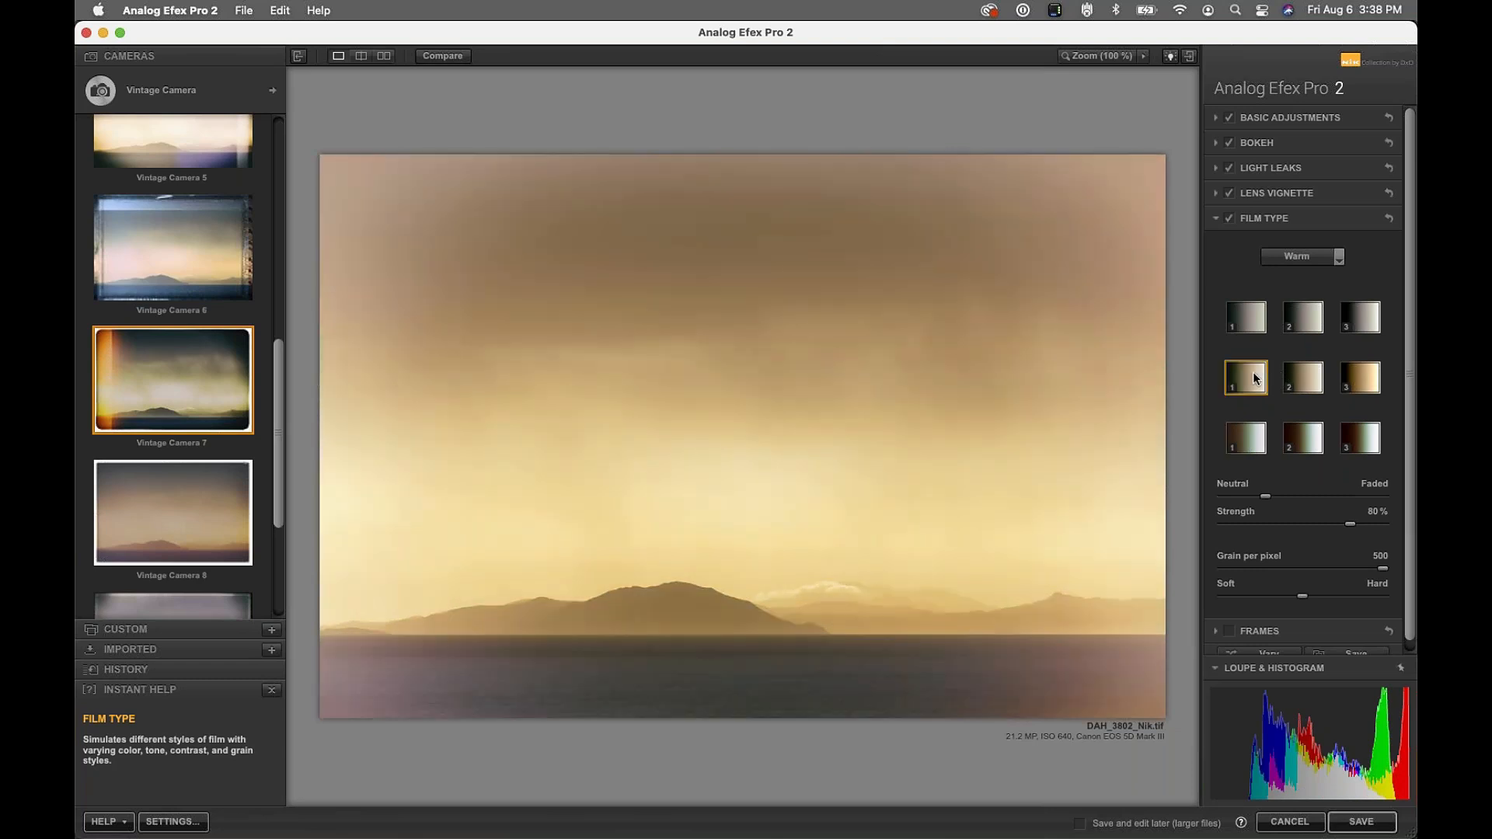
{"action": "left_click", "coordinate": [1246, 317]}
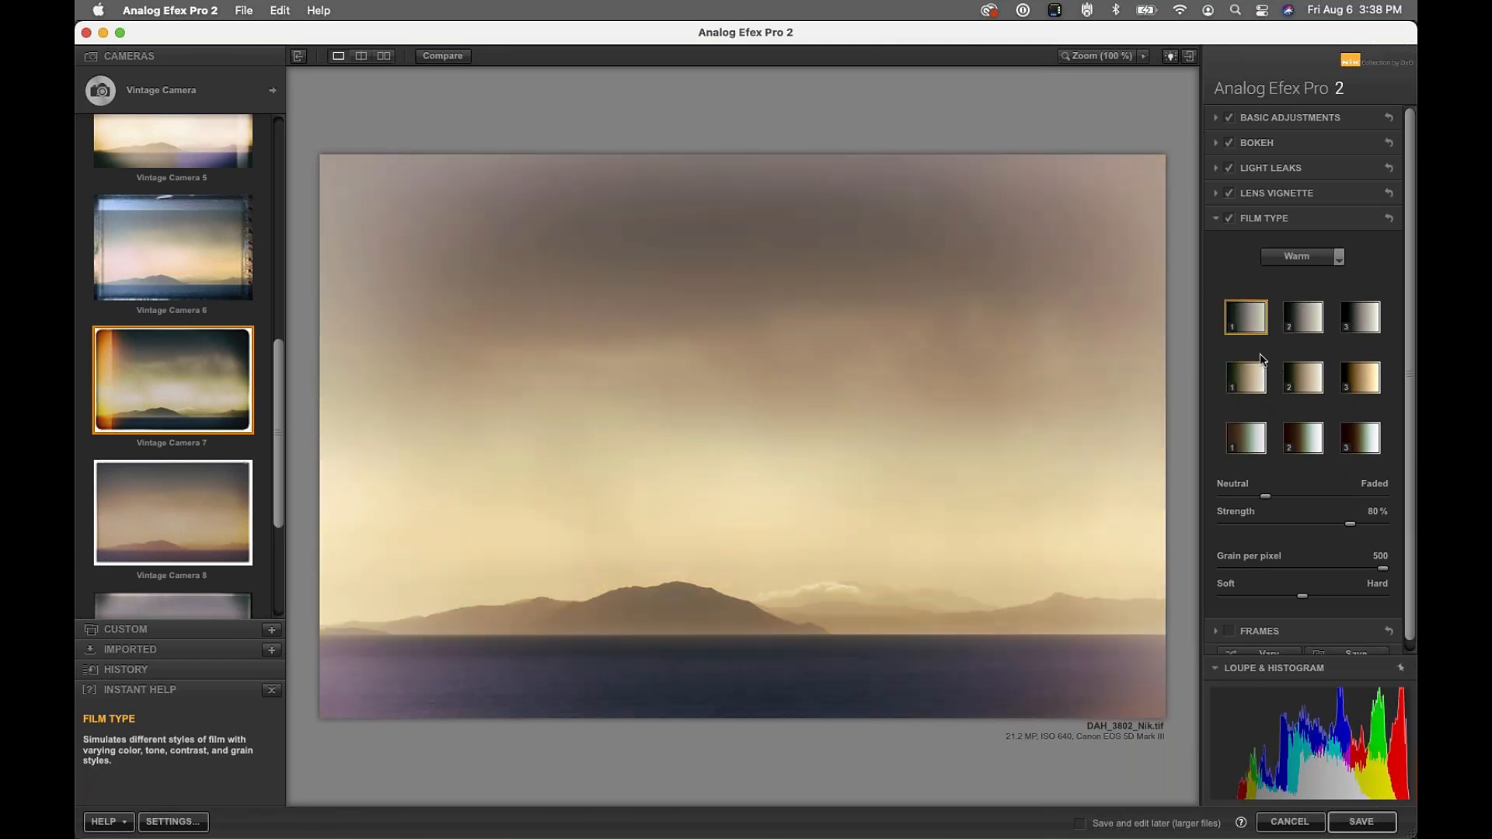
Set the film strength to 41% and move the tone partway toward Faded
{"action": "left_click_drag", "start_coordinate": [1350, 525], "coordinate": [1391, 536]}
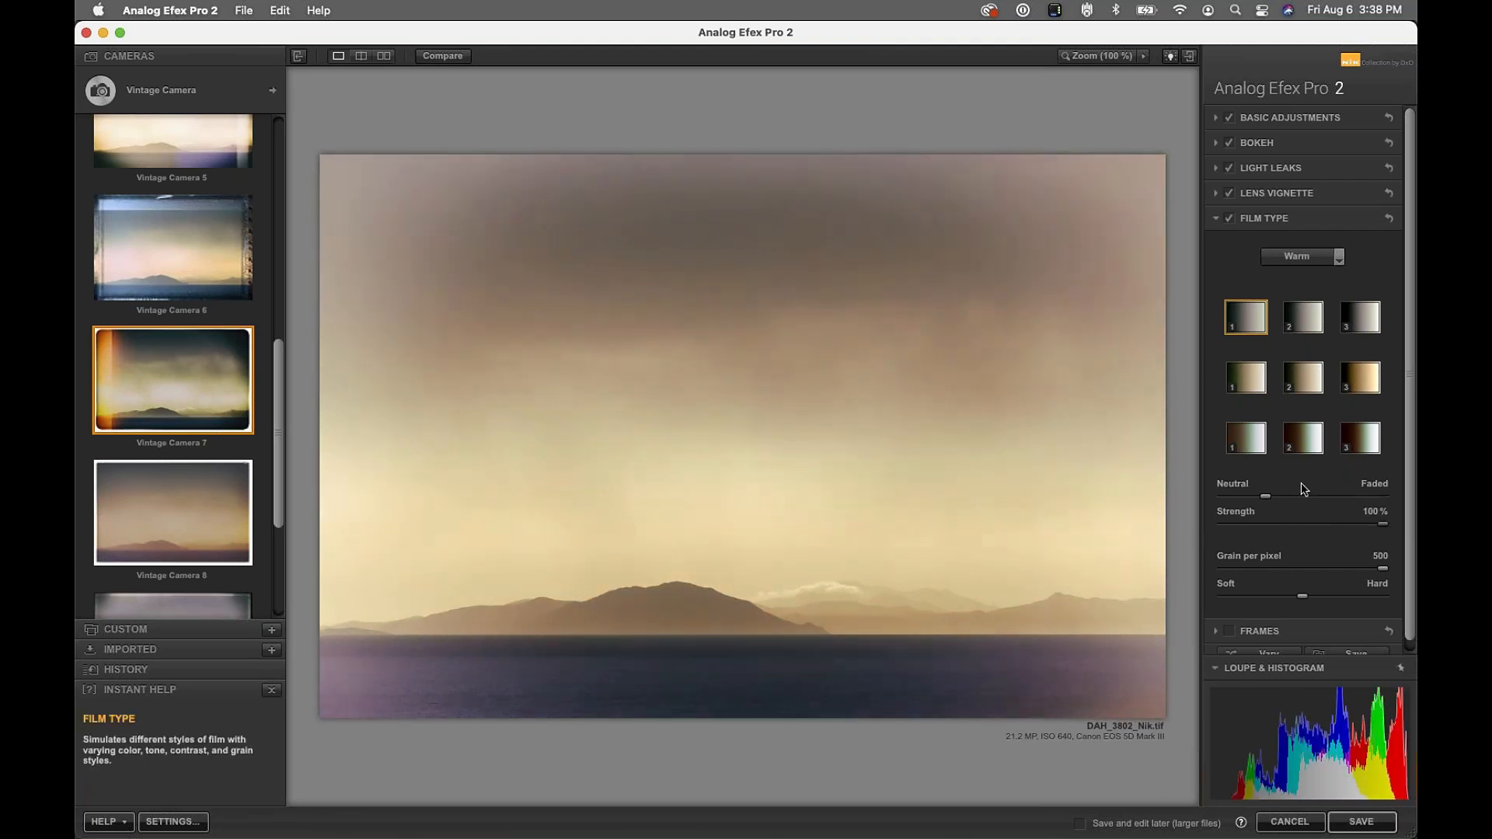
{"action": "left_click_drag", "start_coordinate": [1267, 498], "coordinate": [1202, 510]}
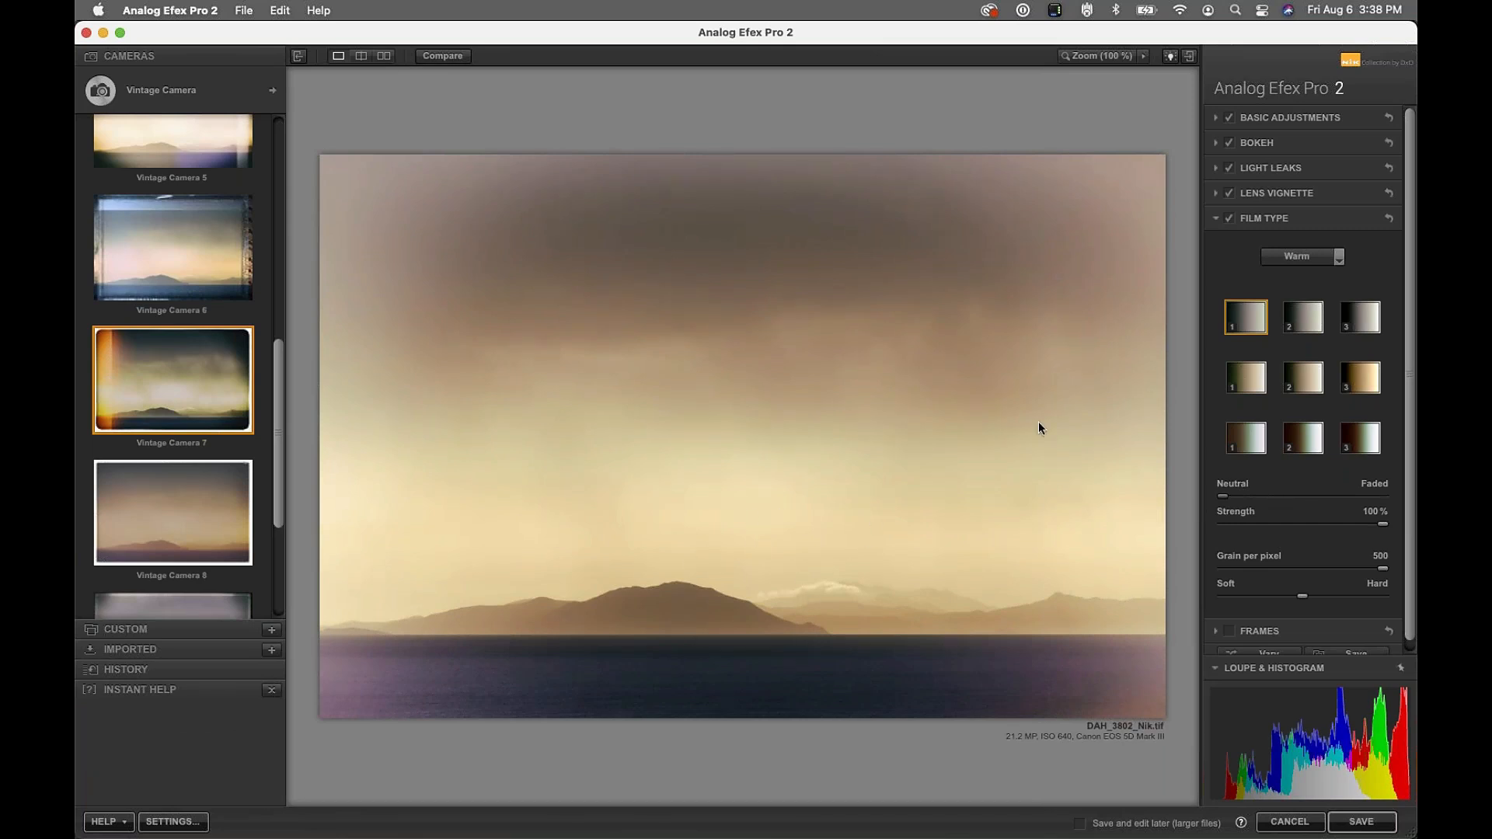
{"action": "left_click_drag", "start_coordinate": [1223, 497], "coordinate": [1383, 496]}
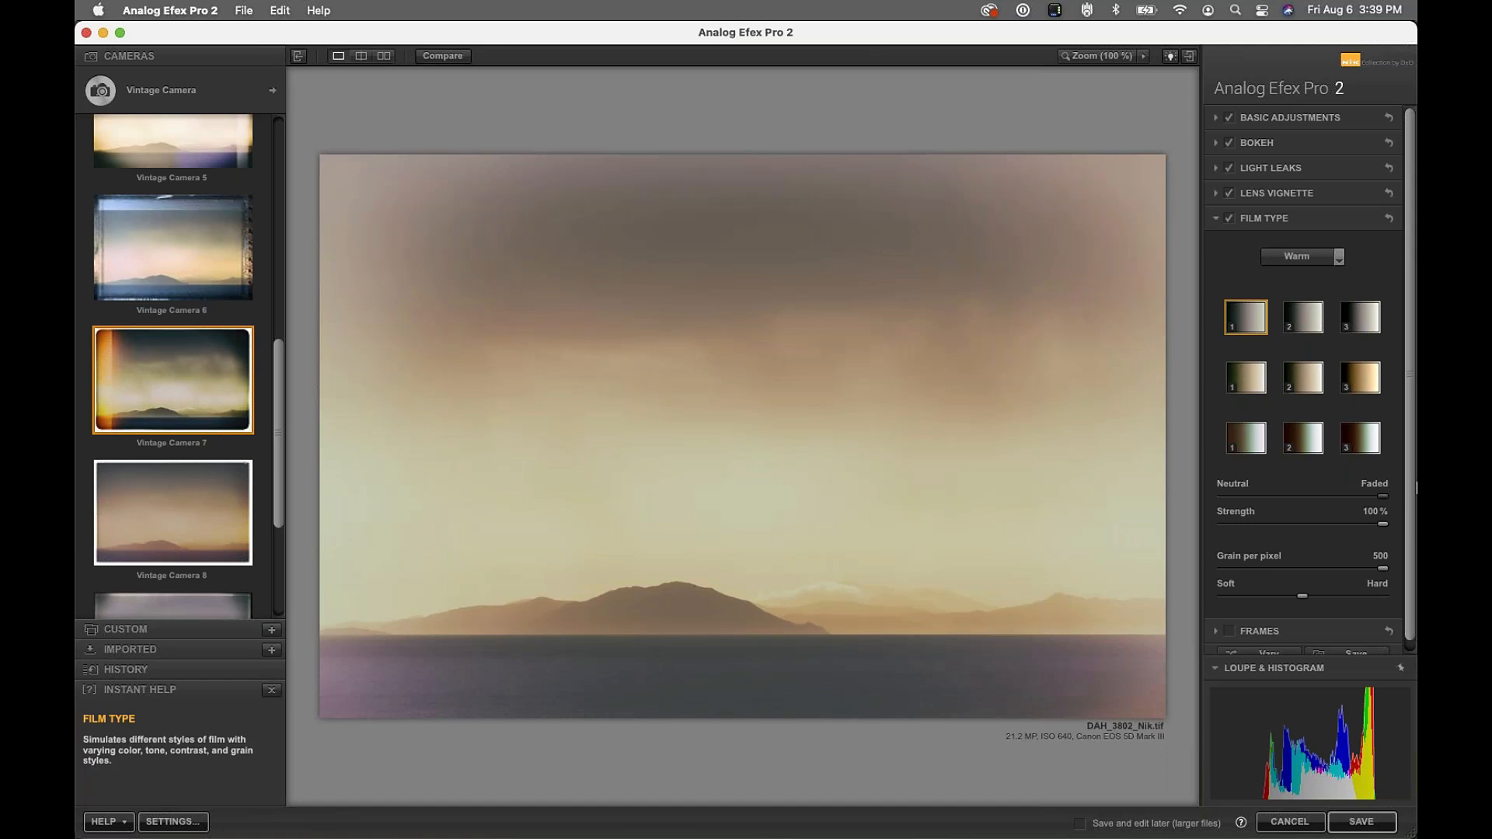
{"action": "left_click_drag", "start_coordinate": [1383, 496], "coordinate": [1293, 545]}
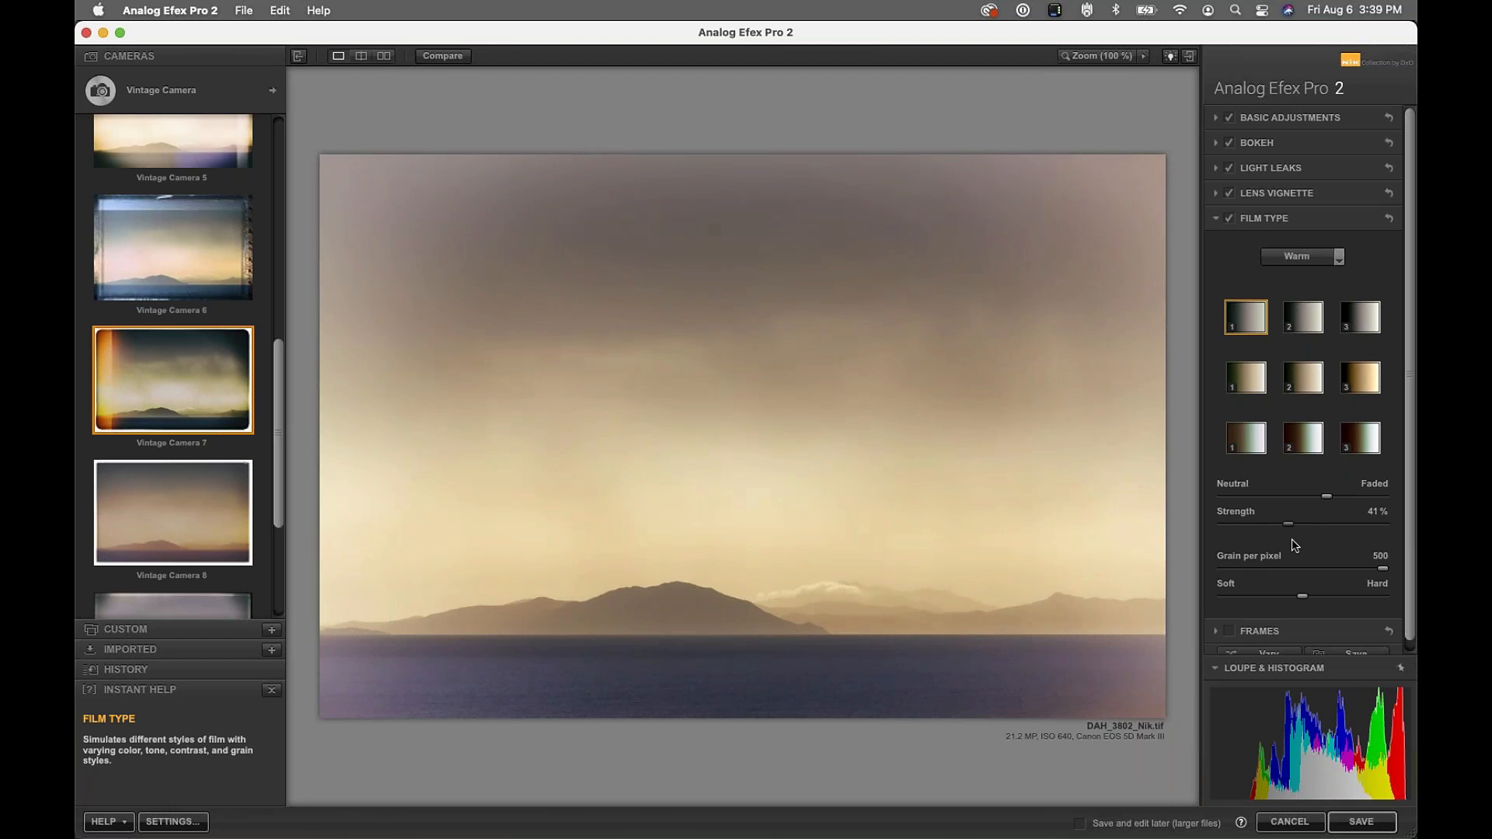
{"action": "scroll", "coordinate": [1294, 544], "scroll_direction": "down", "scroll_amount": 1}
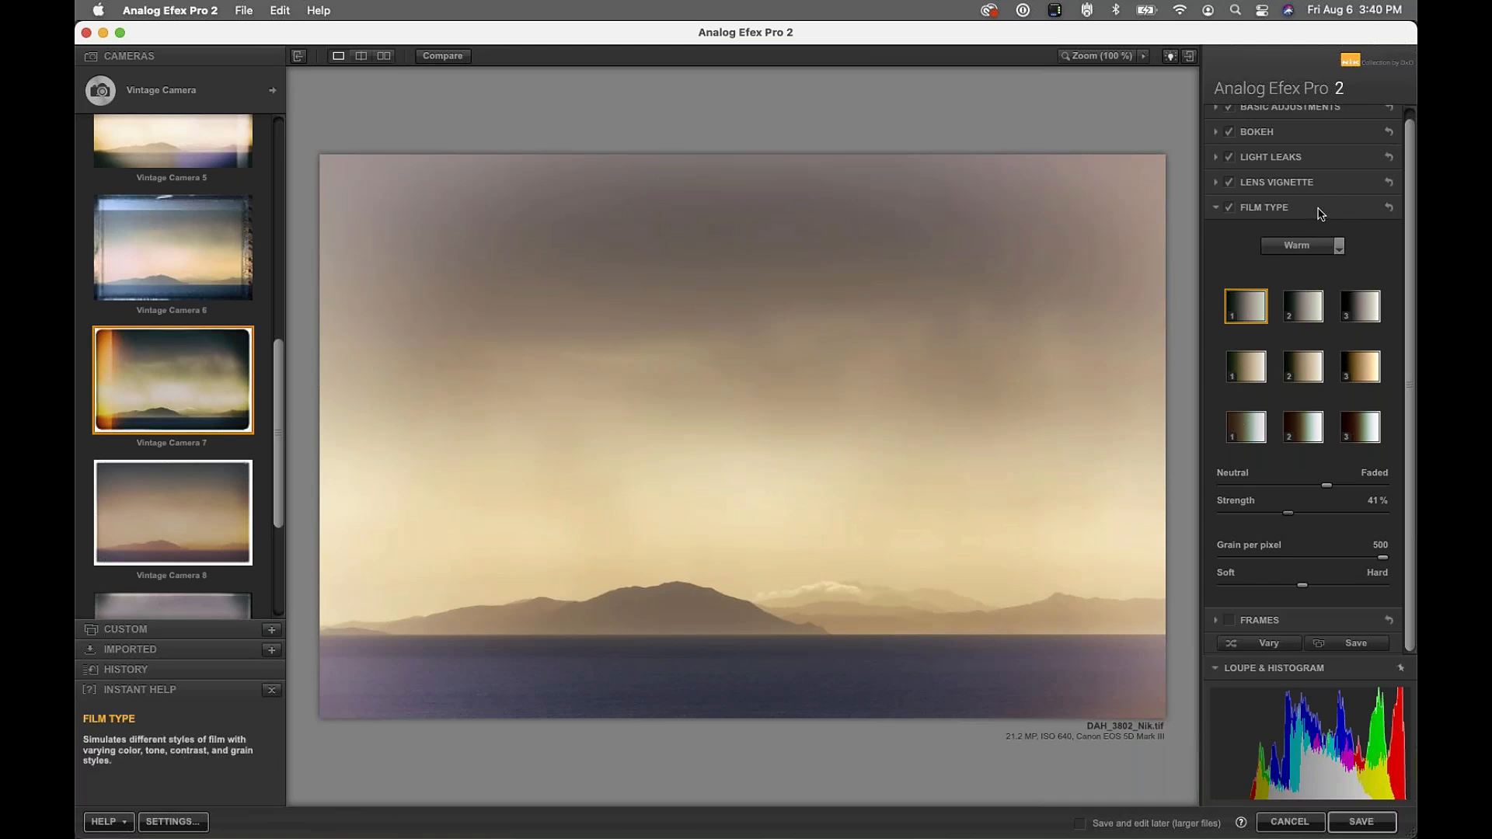
Enable Frames and preview White and Film strip frame styles
{"action": "left_click", "coordinate": [1283, 622]}
{"action": "left_click", "coordinate": [1229, 245]}
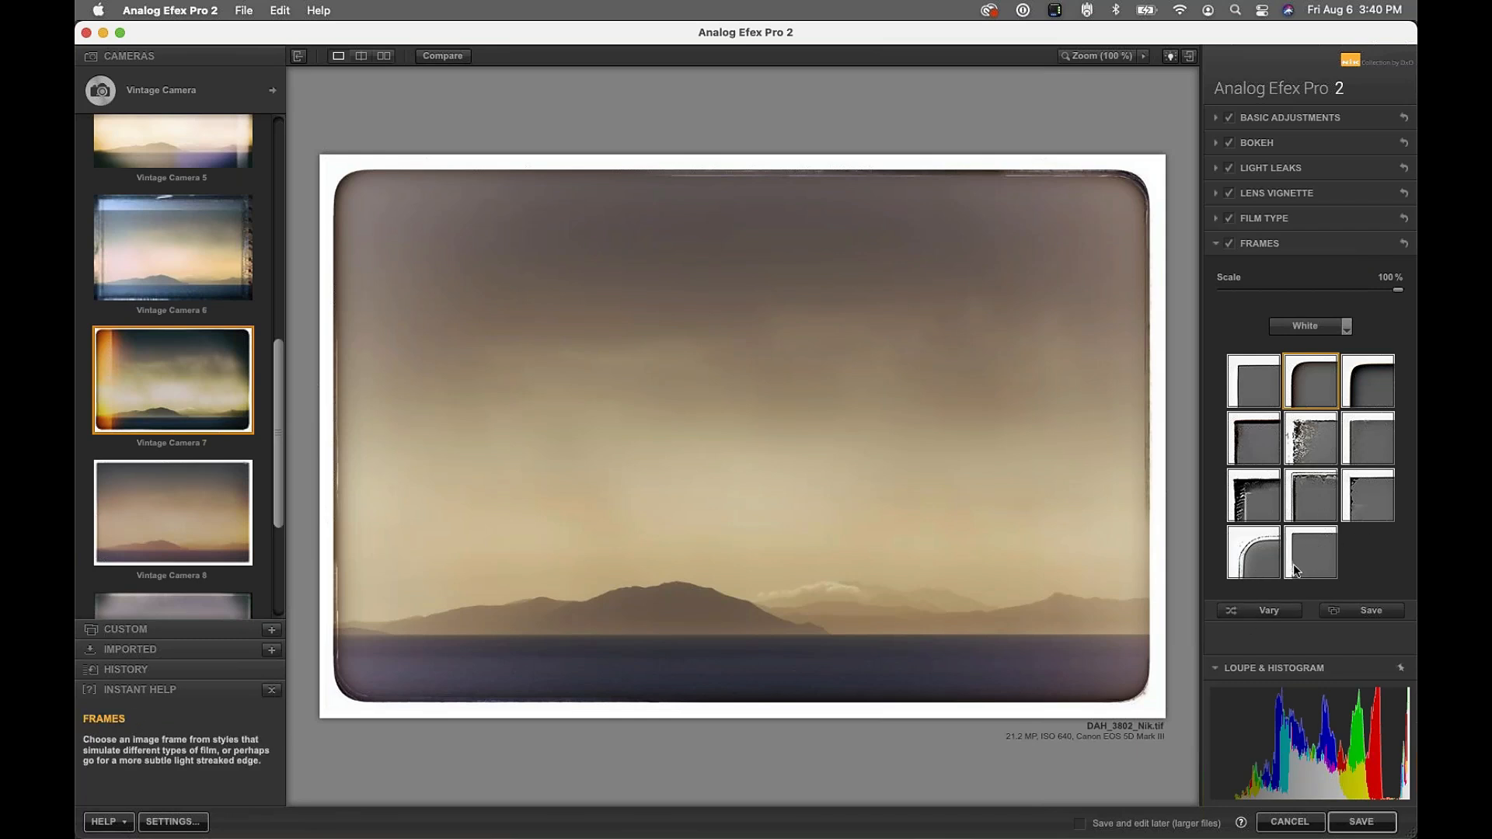
{"action": "left_click", "coordinate": [1311, 553]}
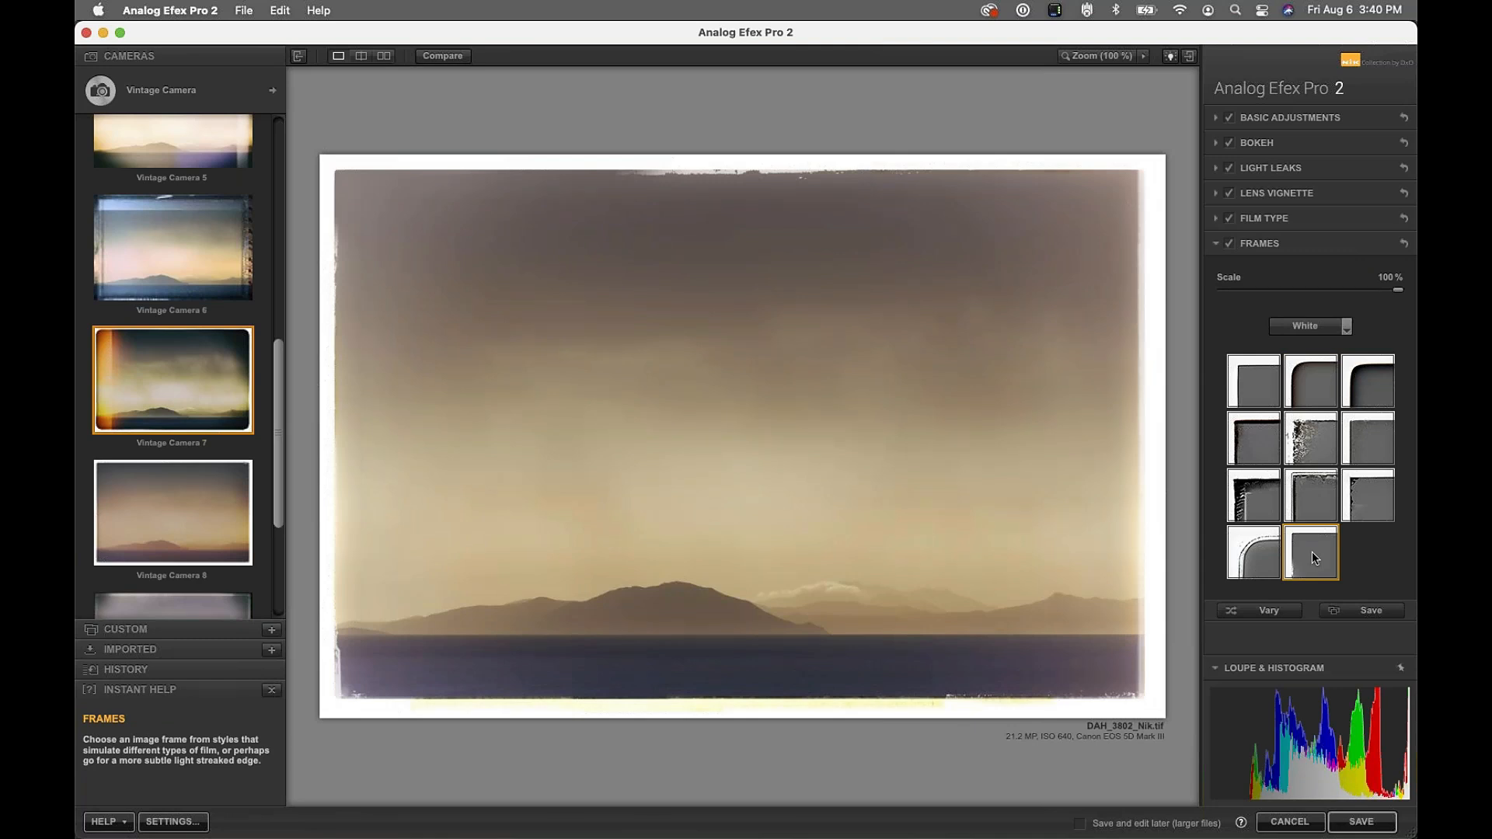
{"action": "left_click", "coordinate": [1315, 326]}
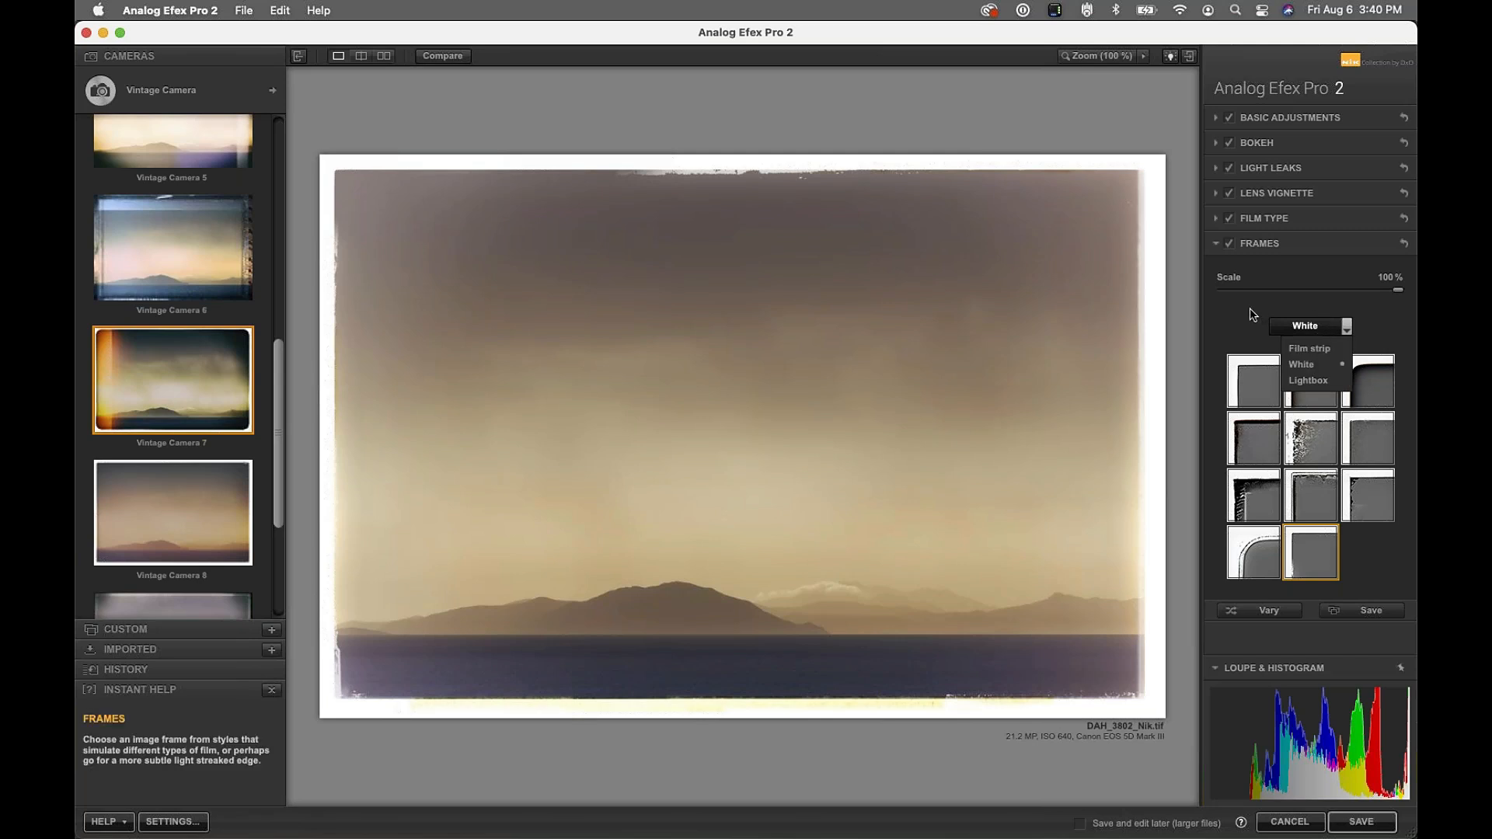
{"action": "left_click", "coordinate": [1312, 327]}
{"action": "left_click", "coordinate": [1312, 328]}
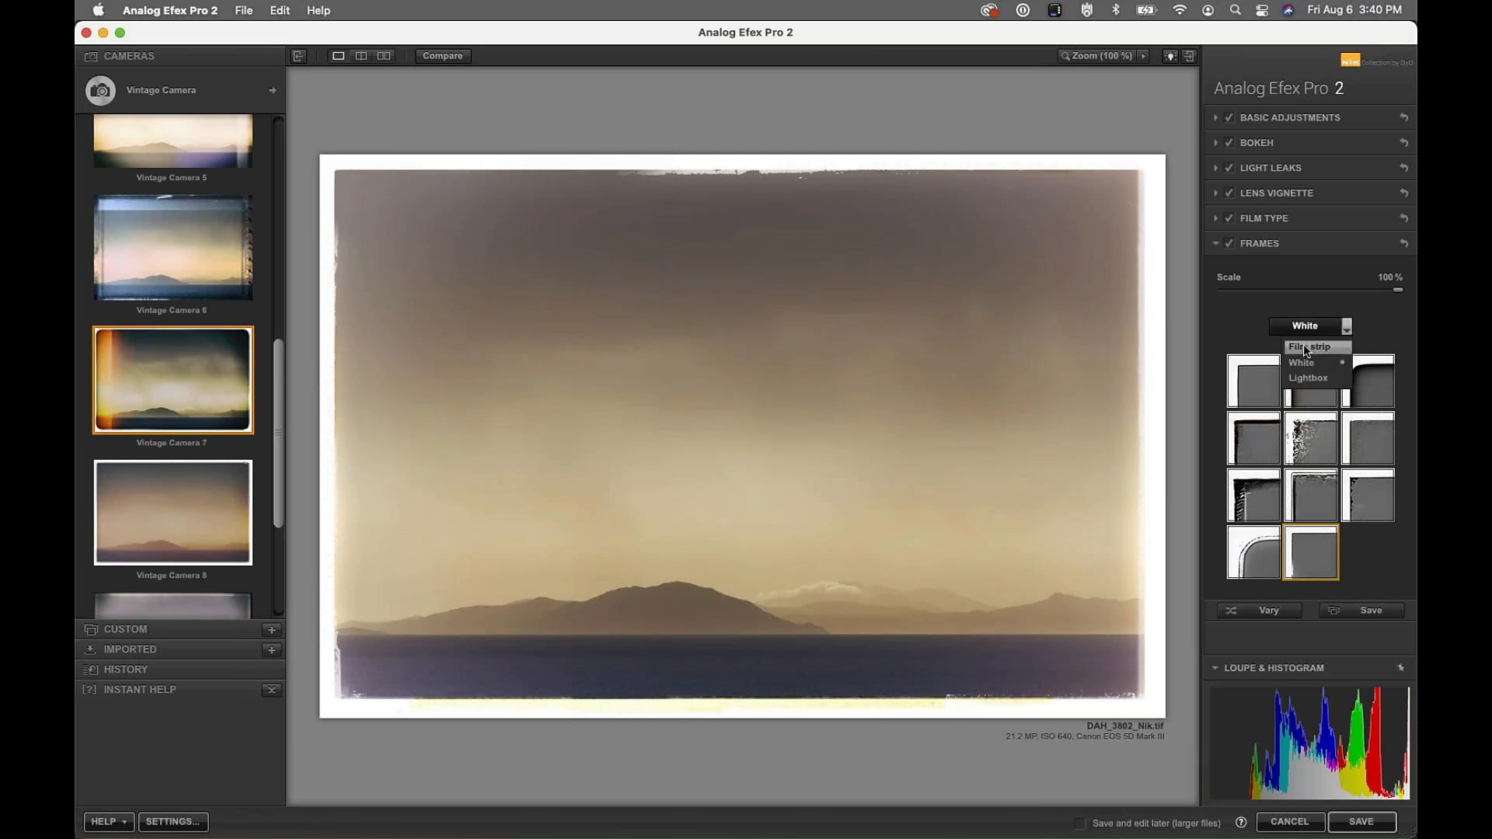
{"action": "left_click", "coordinate": [1305, 347]}
{"action": "left_click", "coordinate": [1246, 443]}
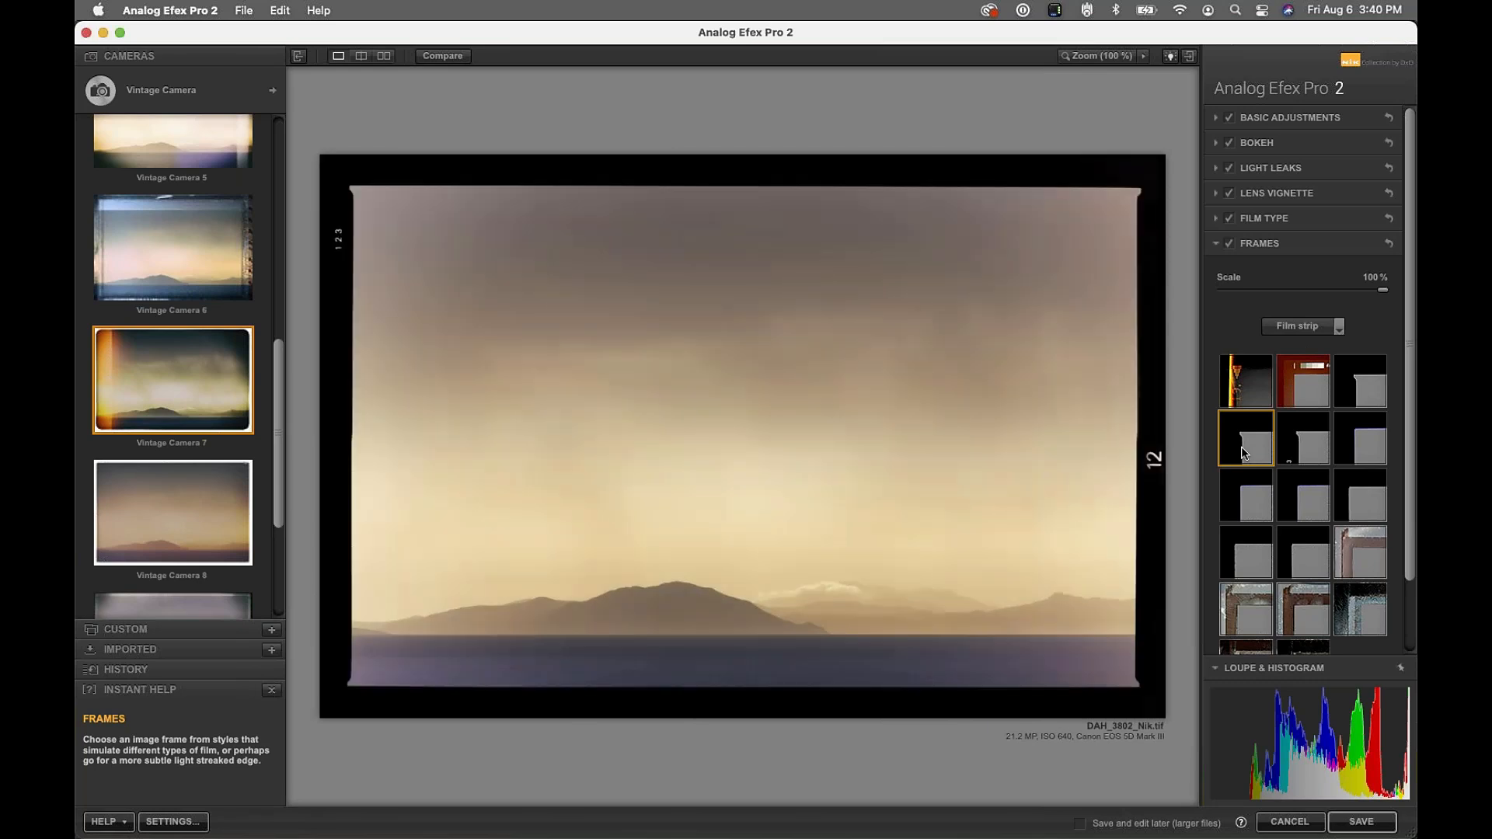
Choose the rough-edged white frame at 85% scale
{"action": "left_click", "coordinate": [1338, 326]}
{"action": "left_click", "coordinate": [1296, 363]}
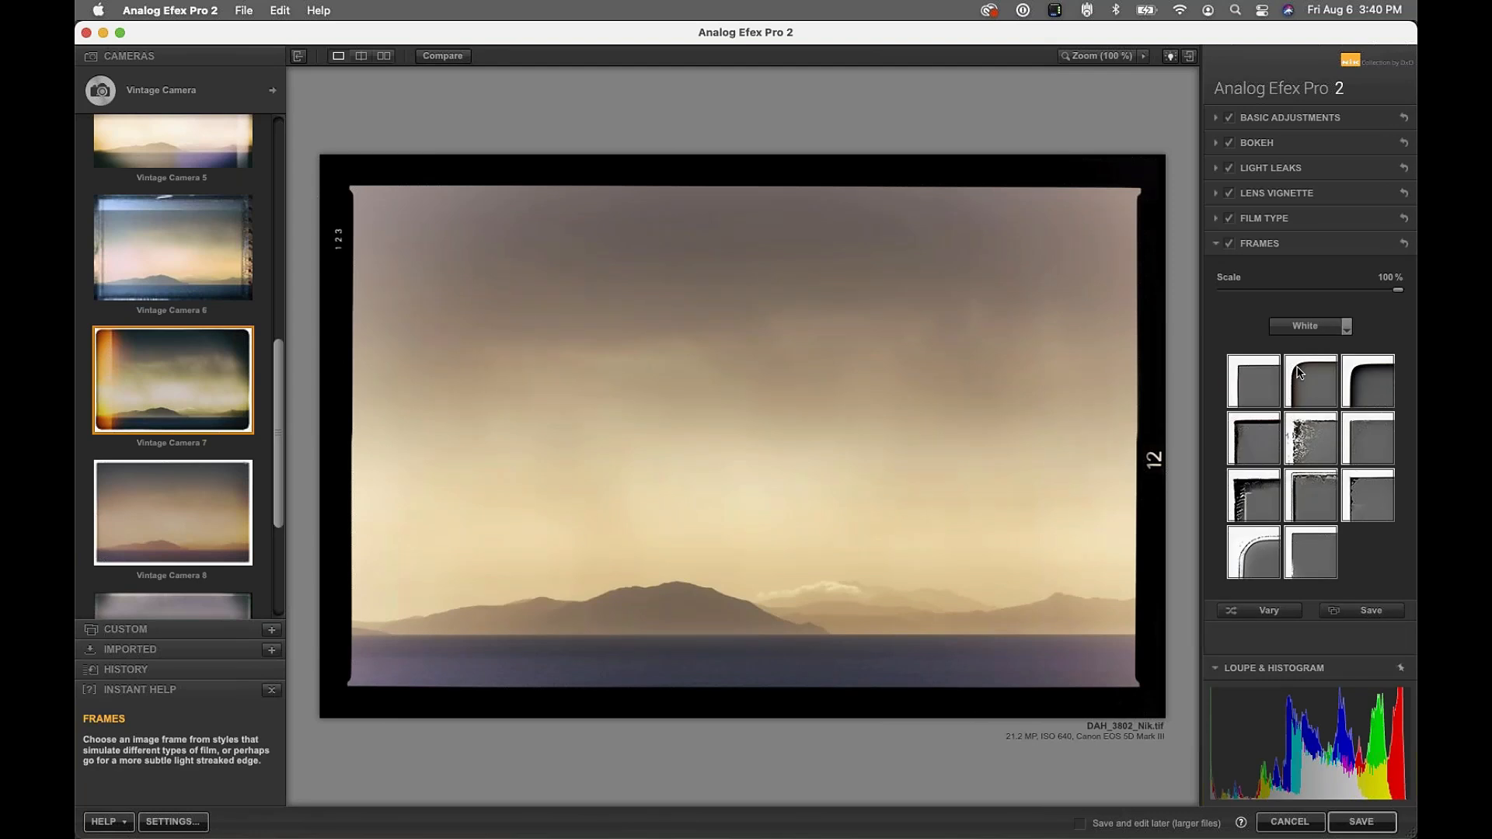
{"action": "left_click", "coordinate": [1255, 383]}
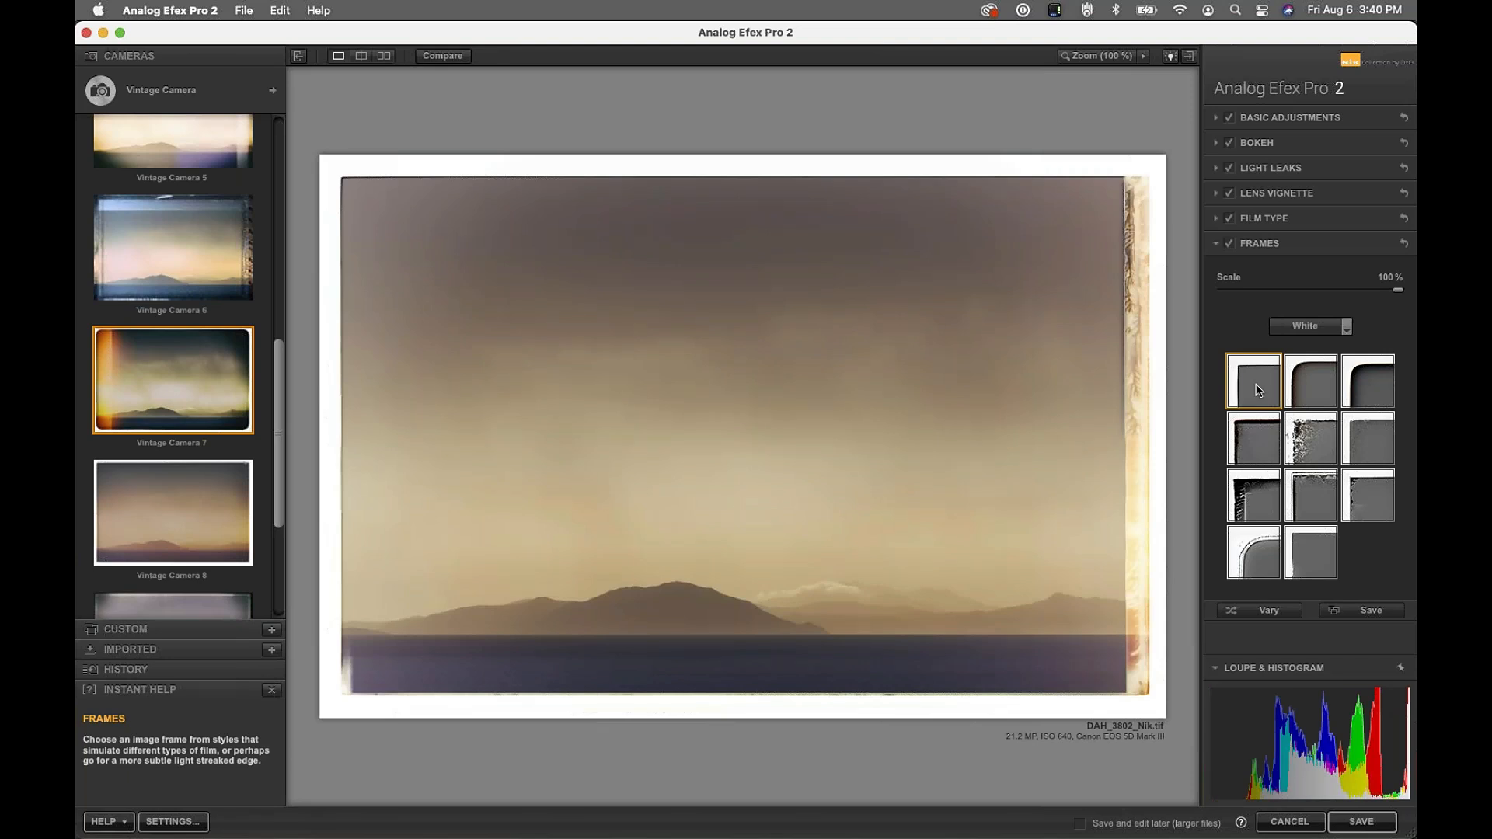
{"action": "left_click", "coordinate": [1249, 554]}
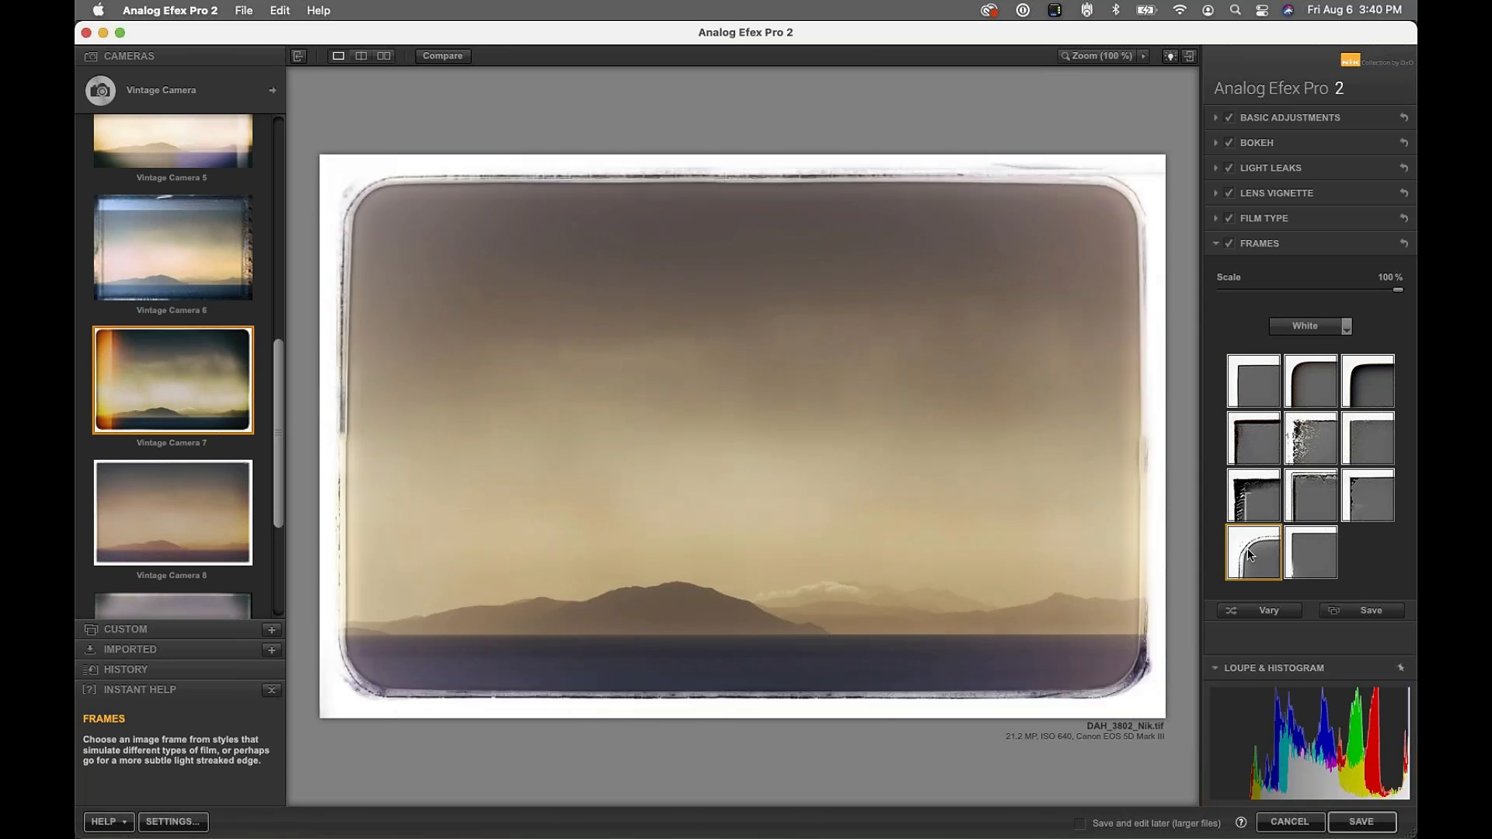
{"action": "left_click", "coordinate": [1368, 381]}
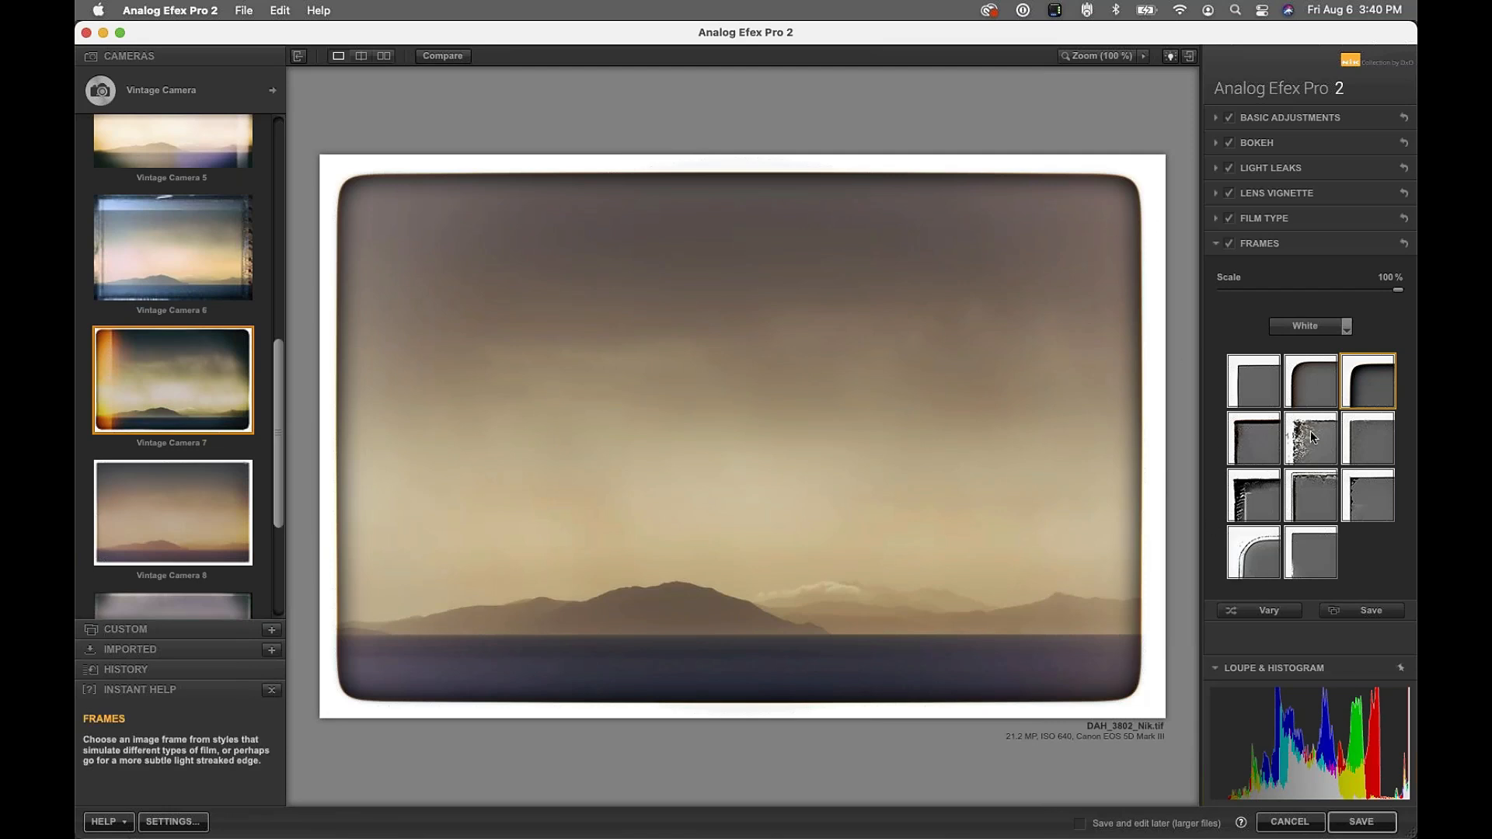
{"action": "left_click", "coordinate": [1345, 325]}
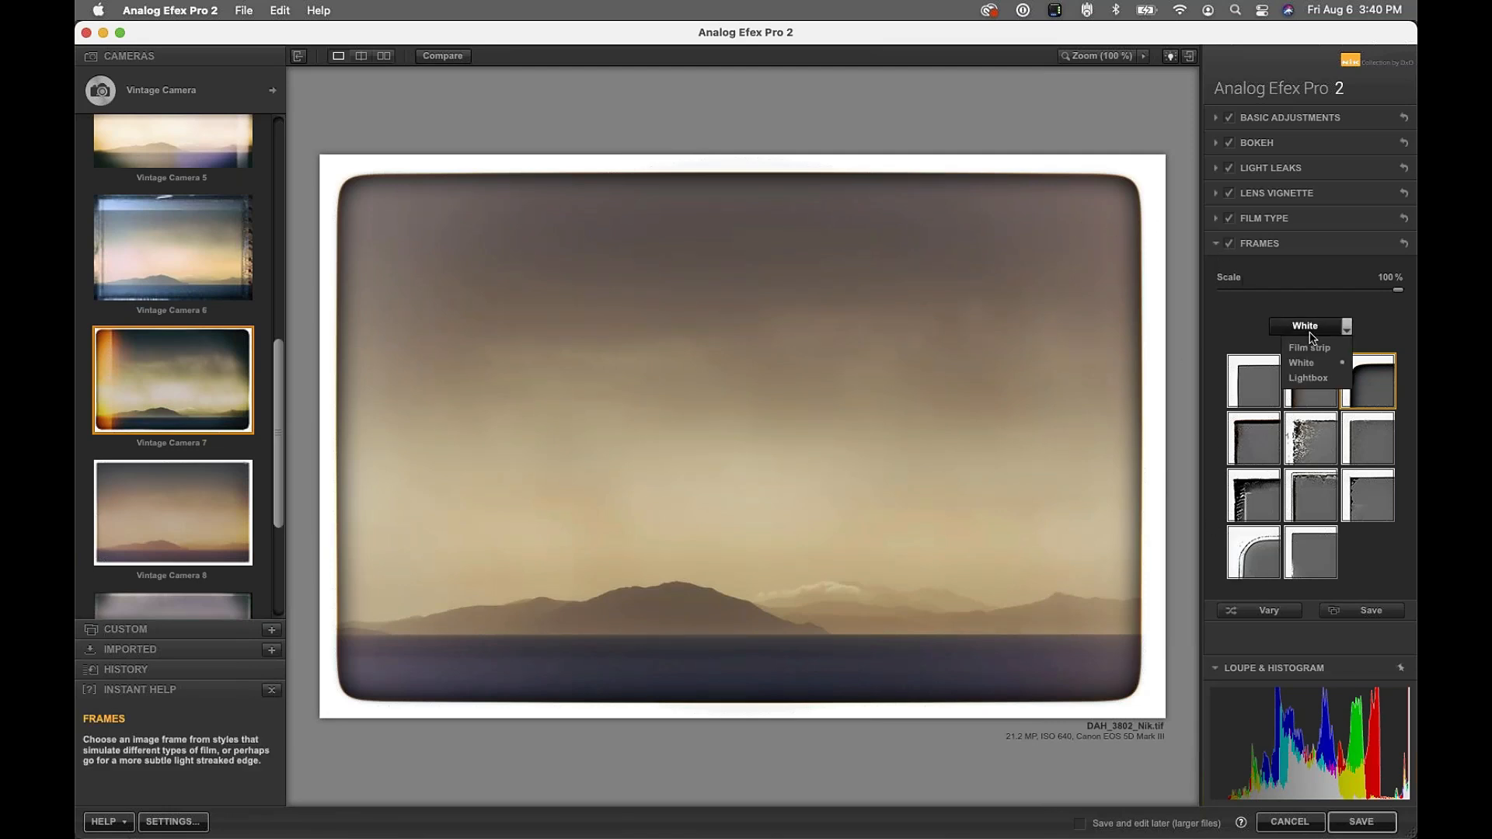
{"action": "left_click", "coordinate": [1291, 291]}
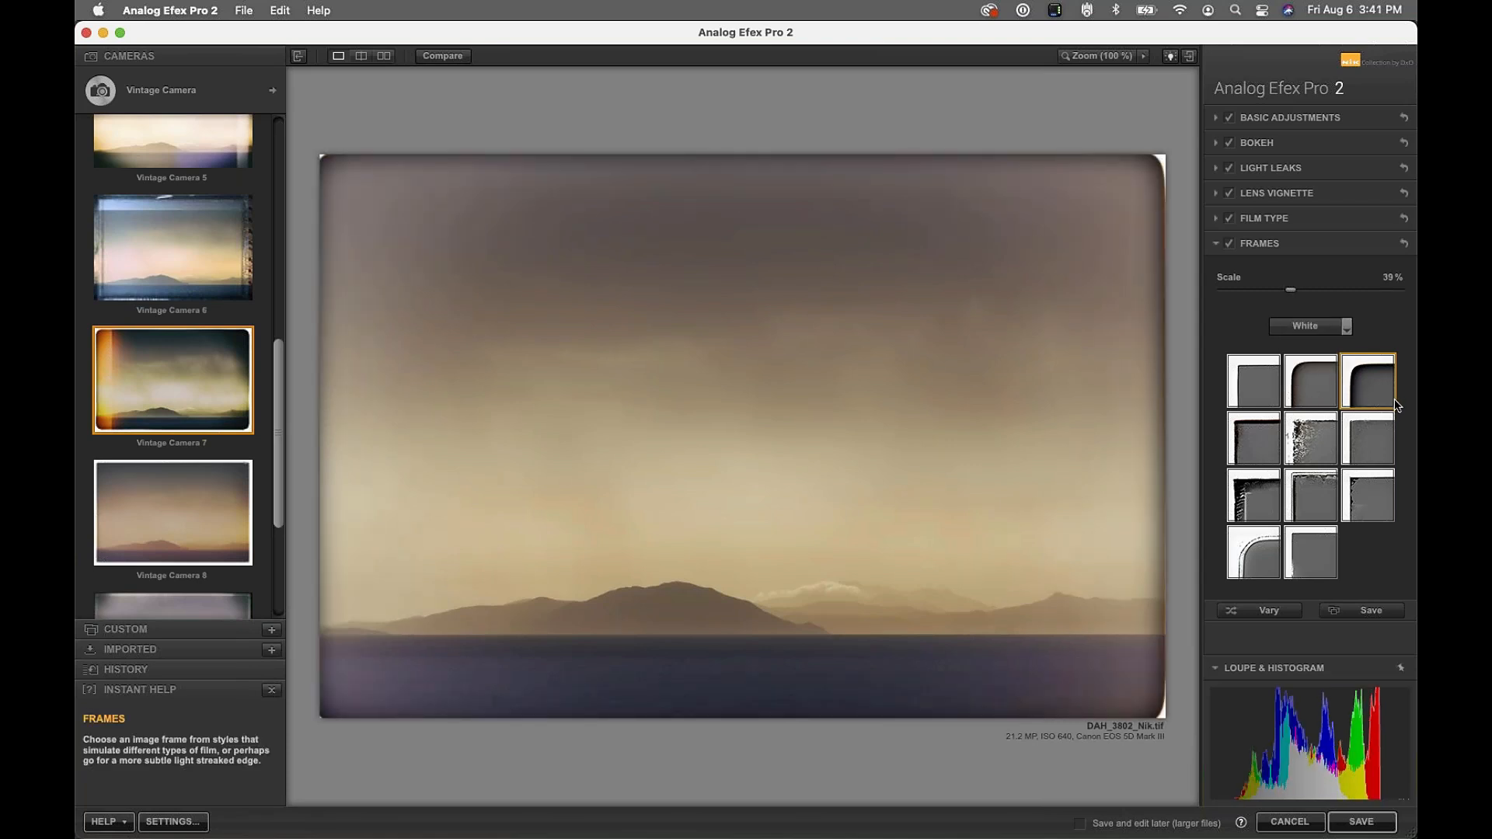
{"action": "left_click_drag", "start_coordinate": [1293, 296], "coordinate": [1372, 299]}
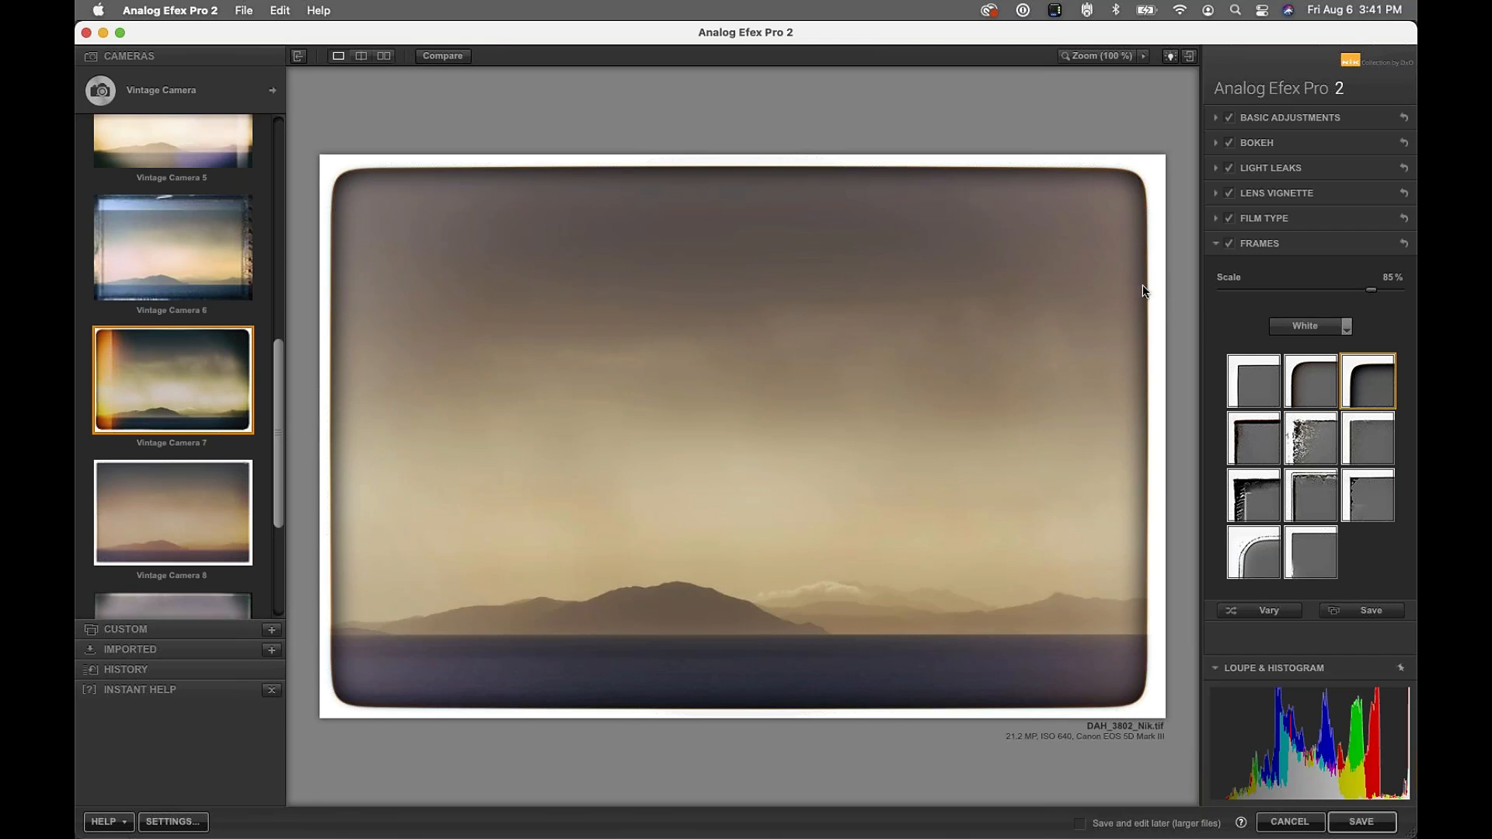
{"action": "left_click", "coordinate": [1301, 486]}
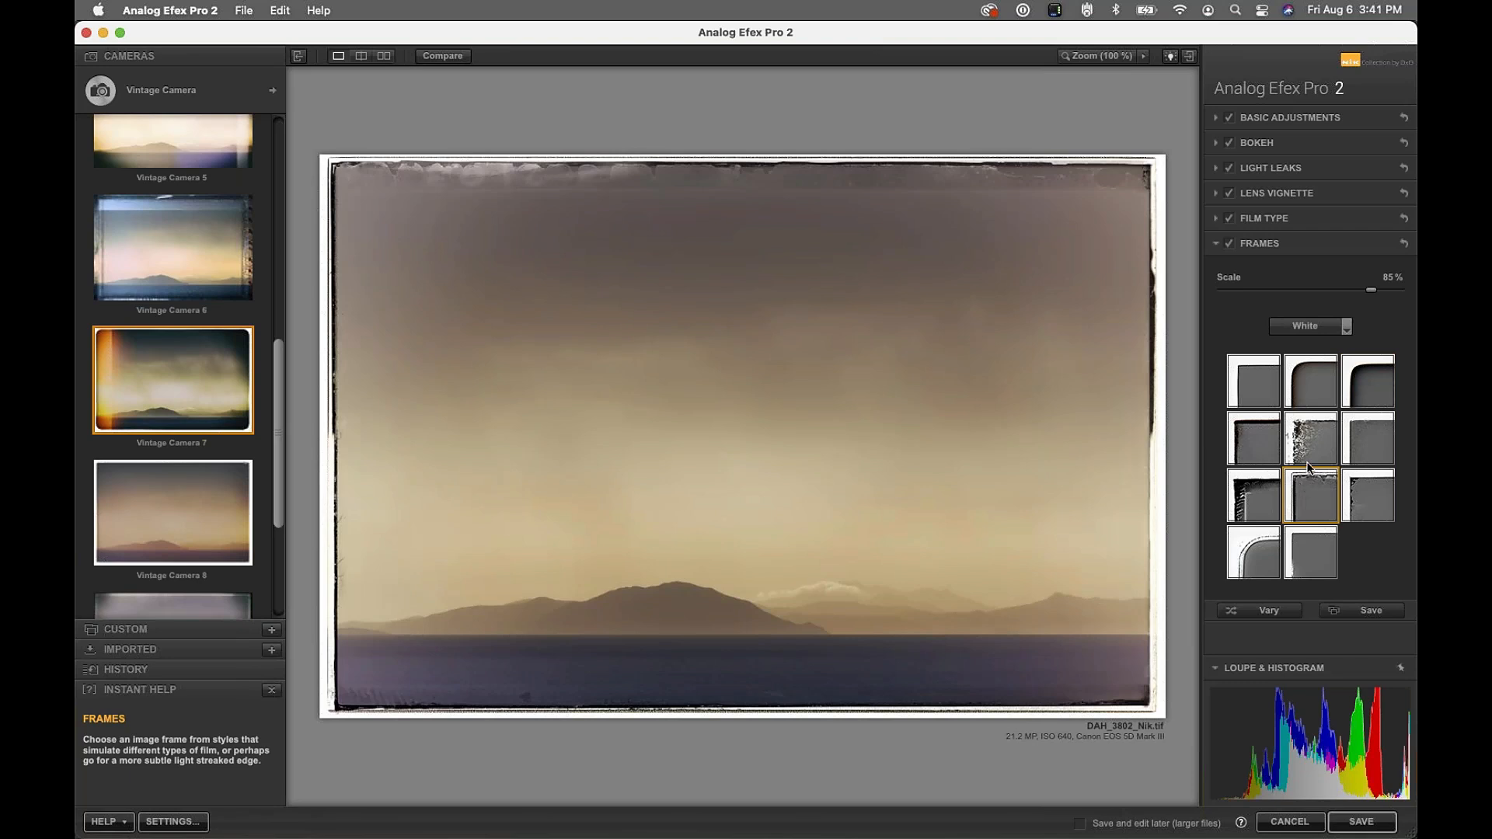
Browse the Lightbox frame styles and compare with the unframed original
{"action": "left_click", "coordinate": [1321, 326]}
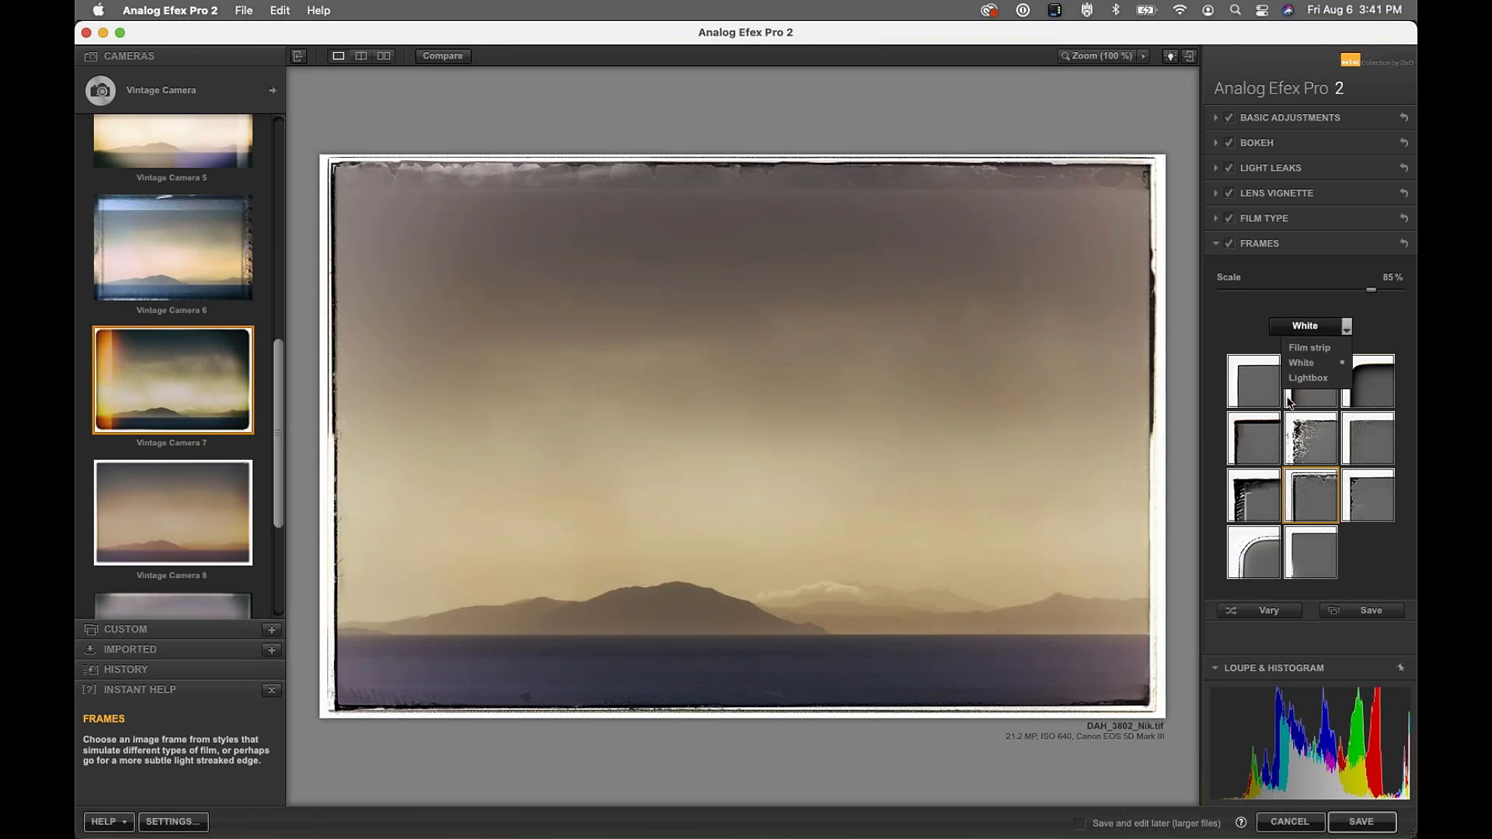
{"action": "left_click", "coordinate": [1301, 380]}
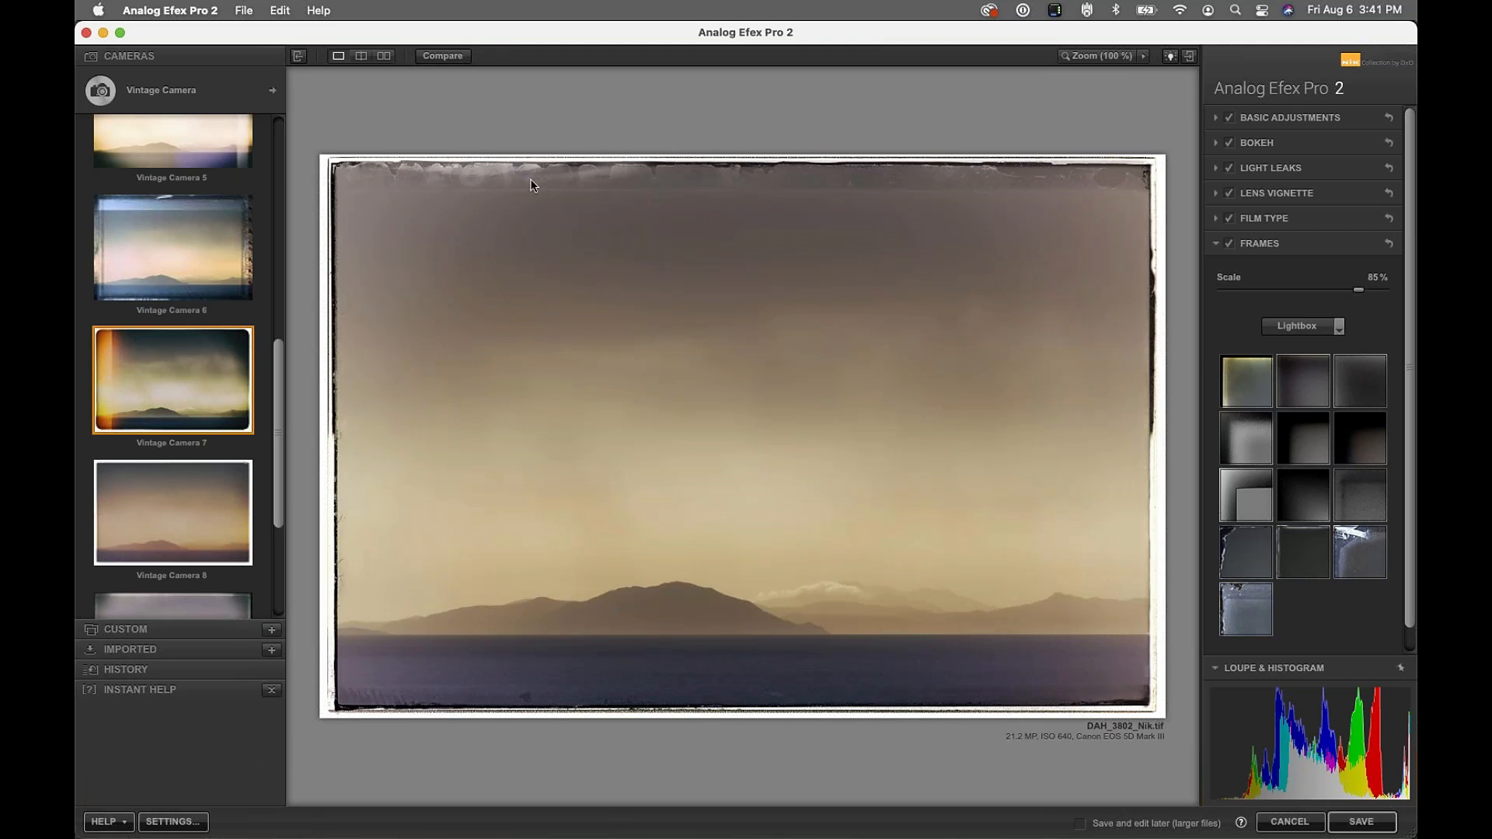
{"action": "left_click", "coordinate": [432, 56]}
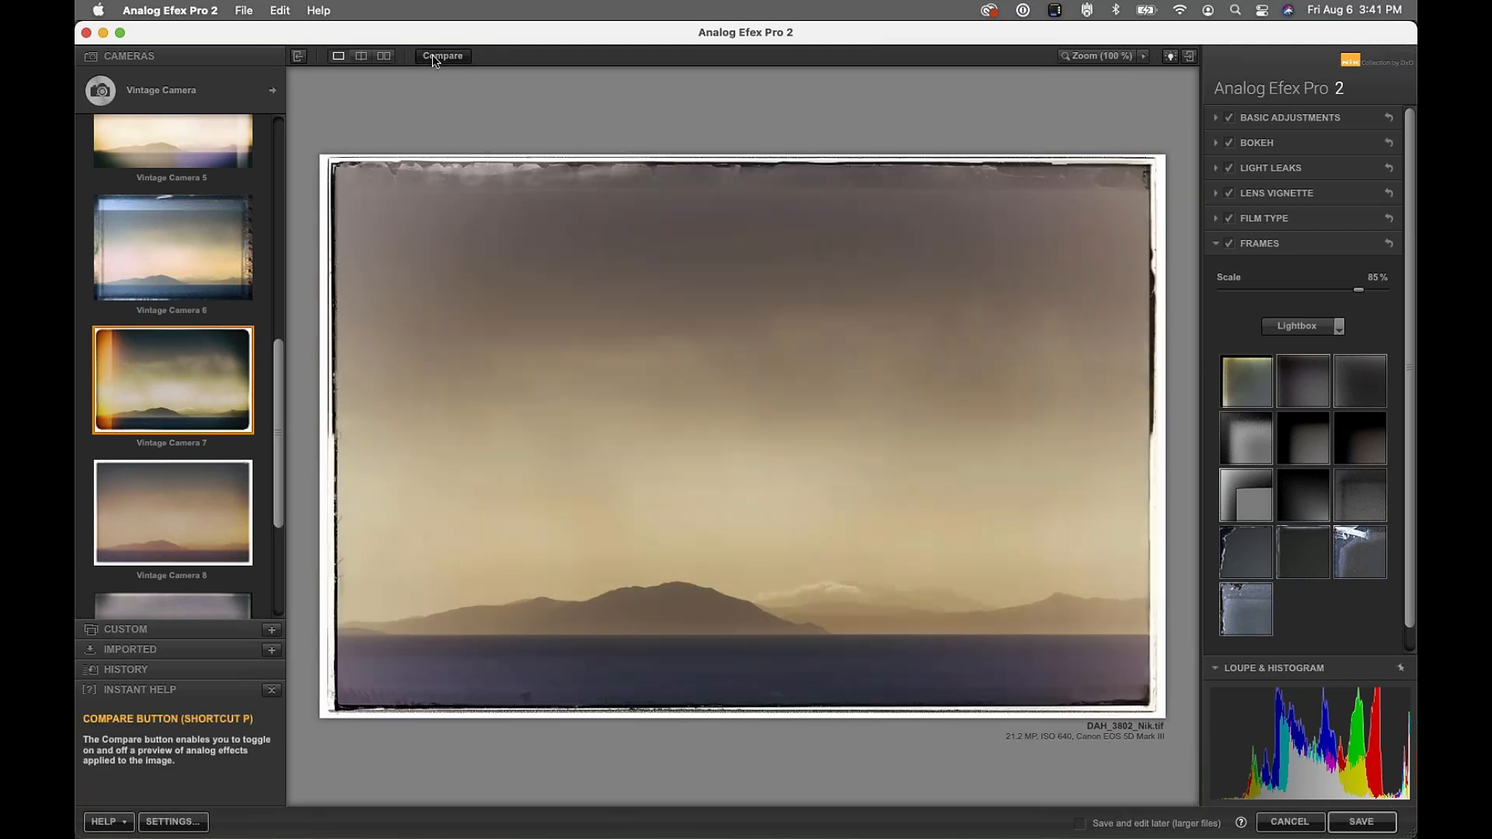
Save the edit, review DAH_3802_Nik.tif in the filmstrip, and minimize PhotoLab
{"action": "left_click", "coordinate": [1361, 824]}
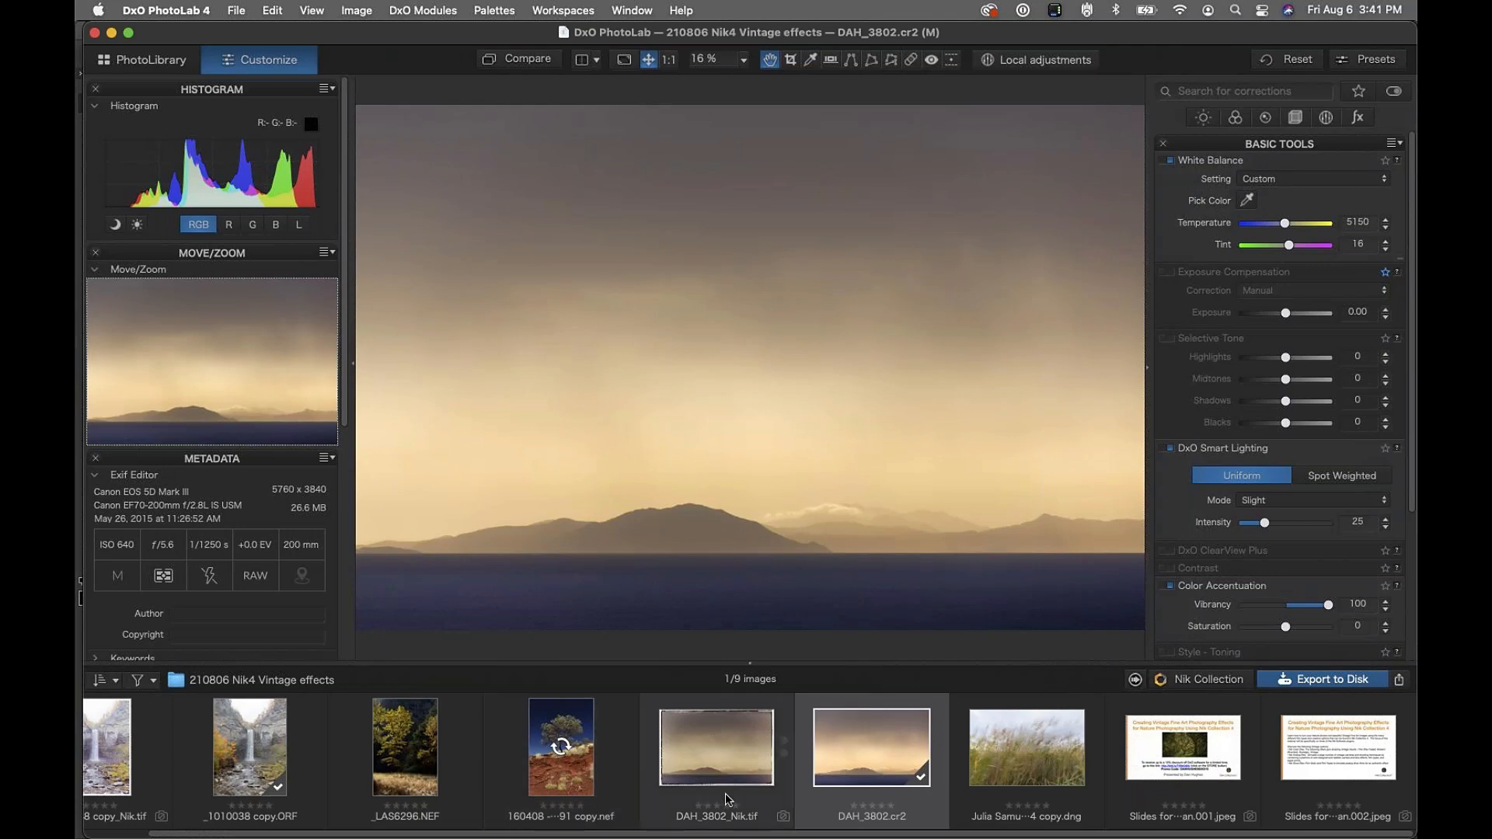
{"action": "left_click", "coordinate": [745, 759]}
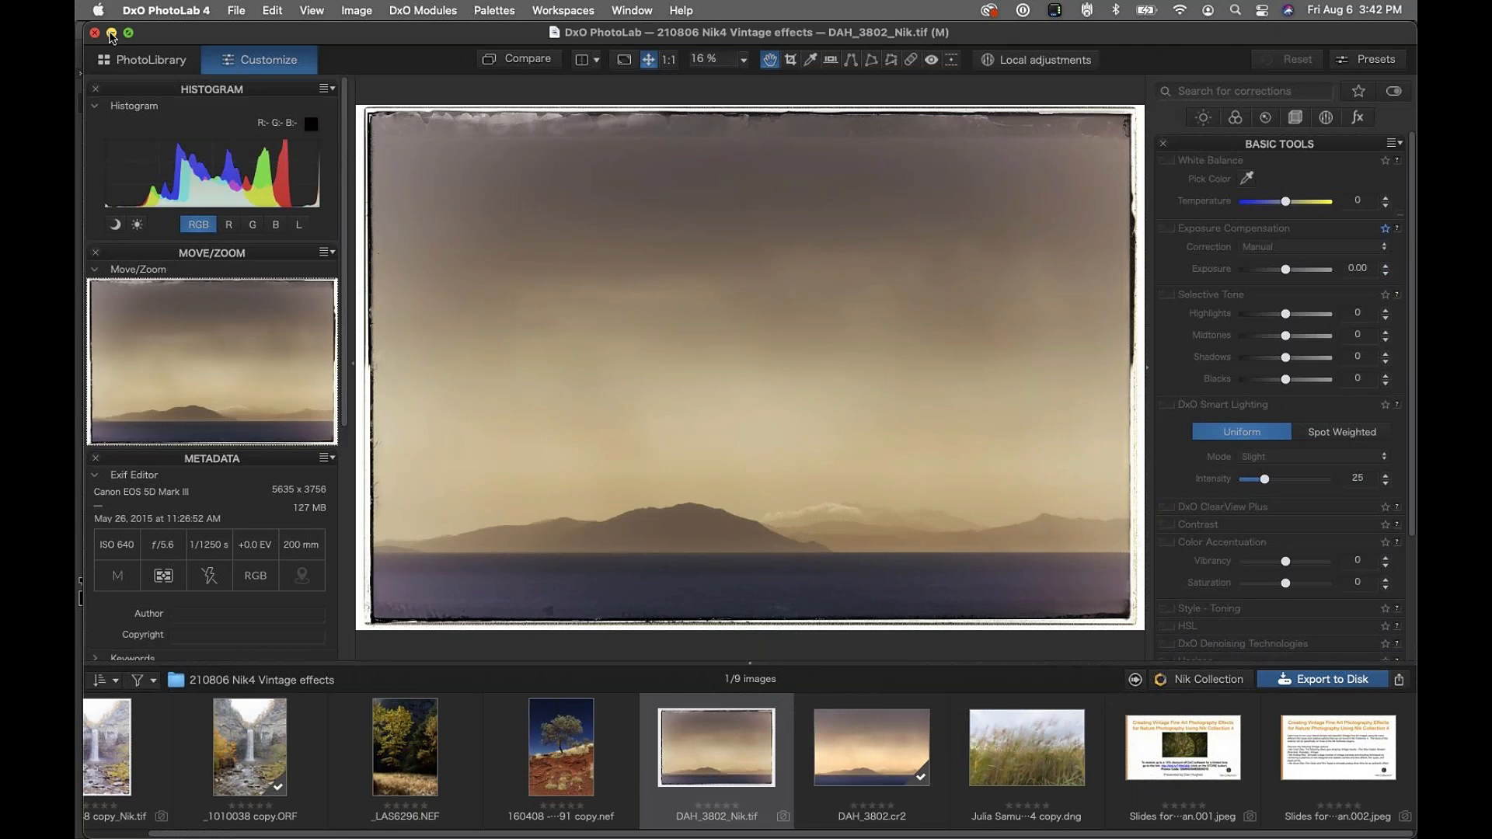
{"action": "left_click", "coordinate": [111, 34]}
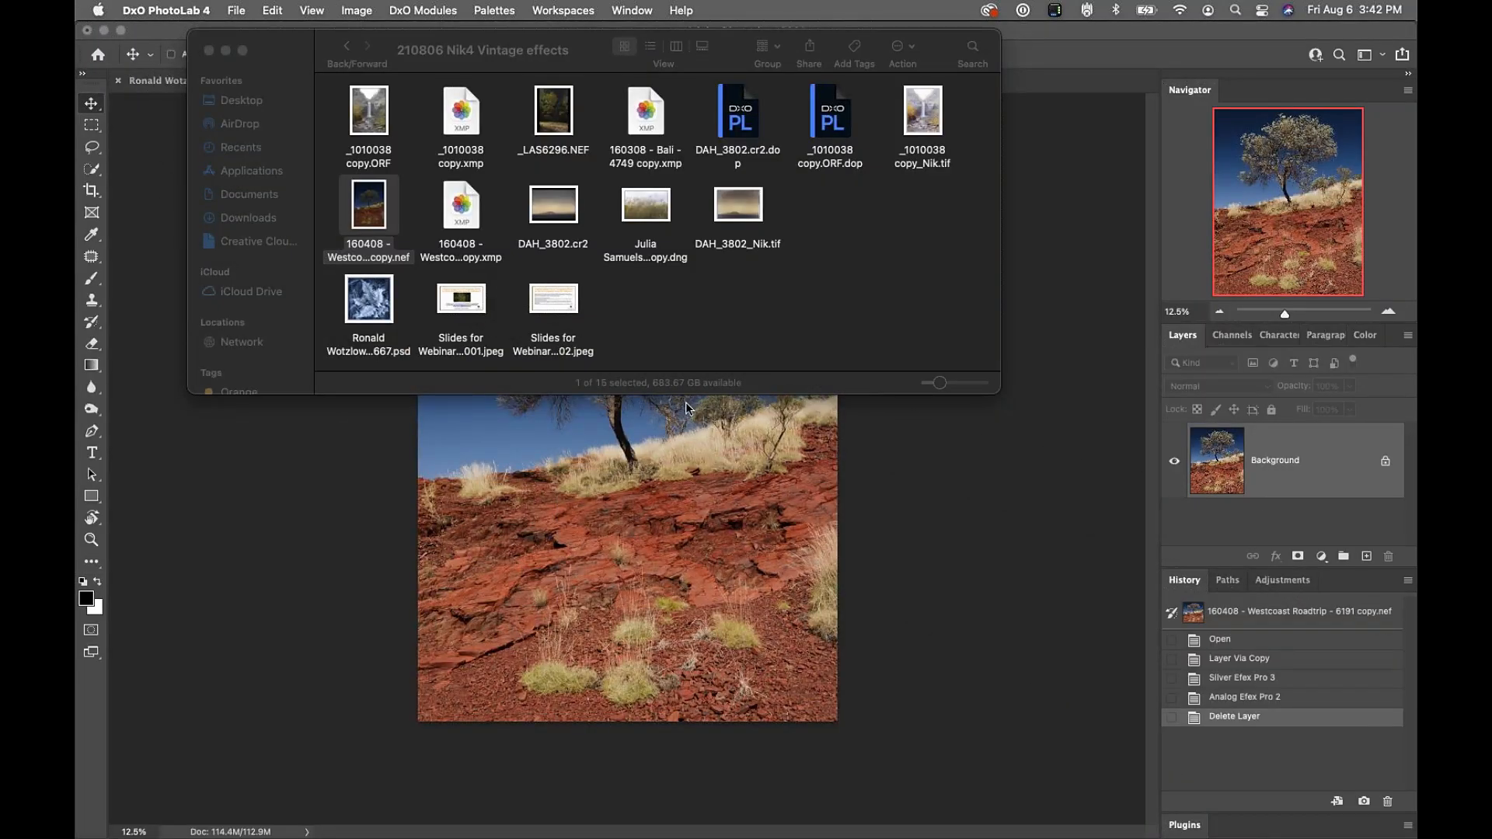
Bring the tree photo forward and scroll the Nik Collection panel to its Meta-presets
{"action": "left_click", "coordinate": [878, 487]}
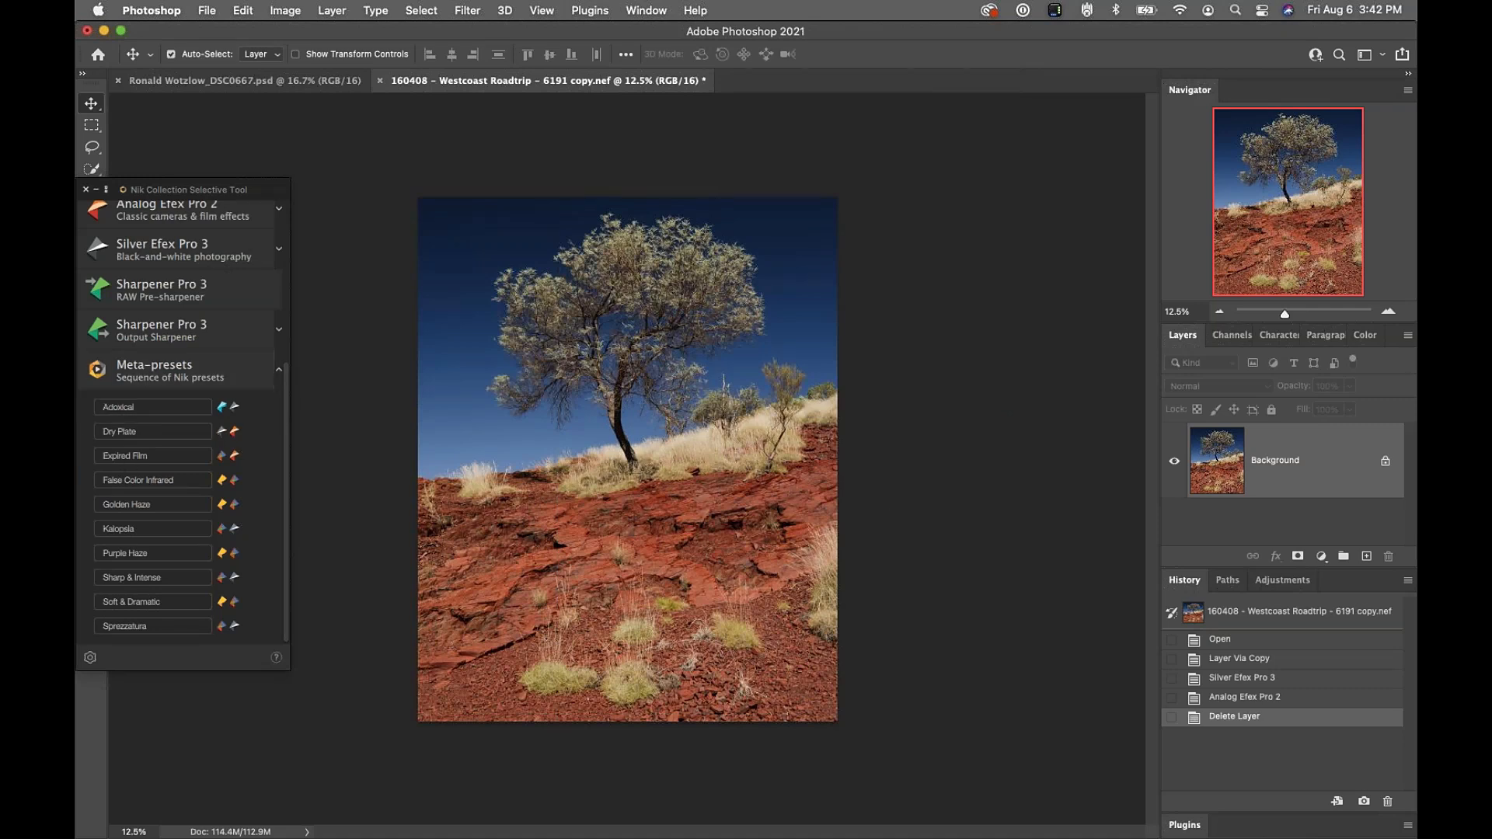
{"action": "left_click_drag", "start_coordinate": [272, 189], "coordinate": [313, 99]}
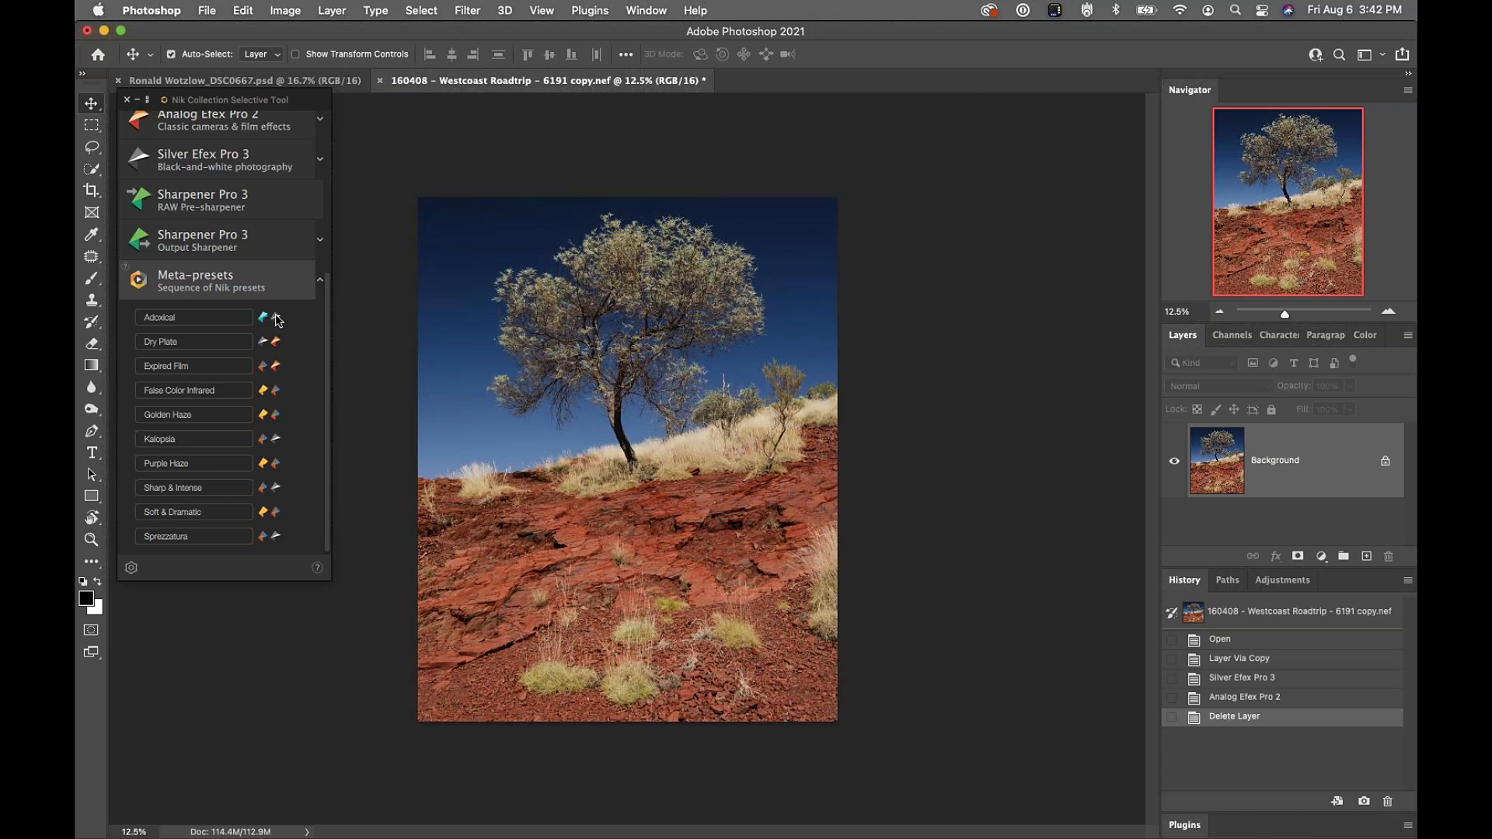
{"action": "scroll", "coordinate": [298, 335], "scroll_direction": "up", "scroll_amount": 5}
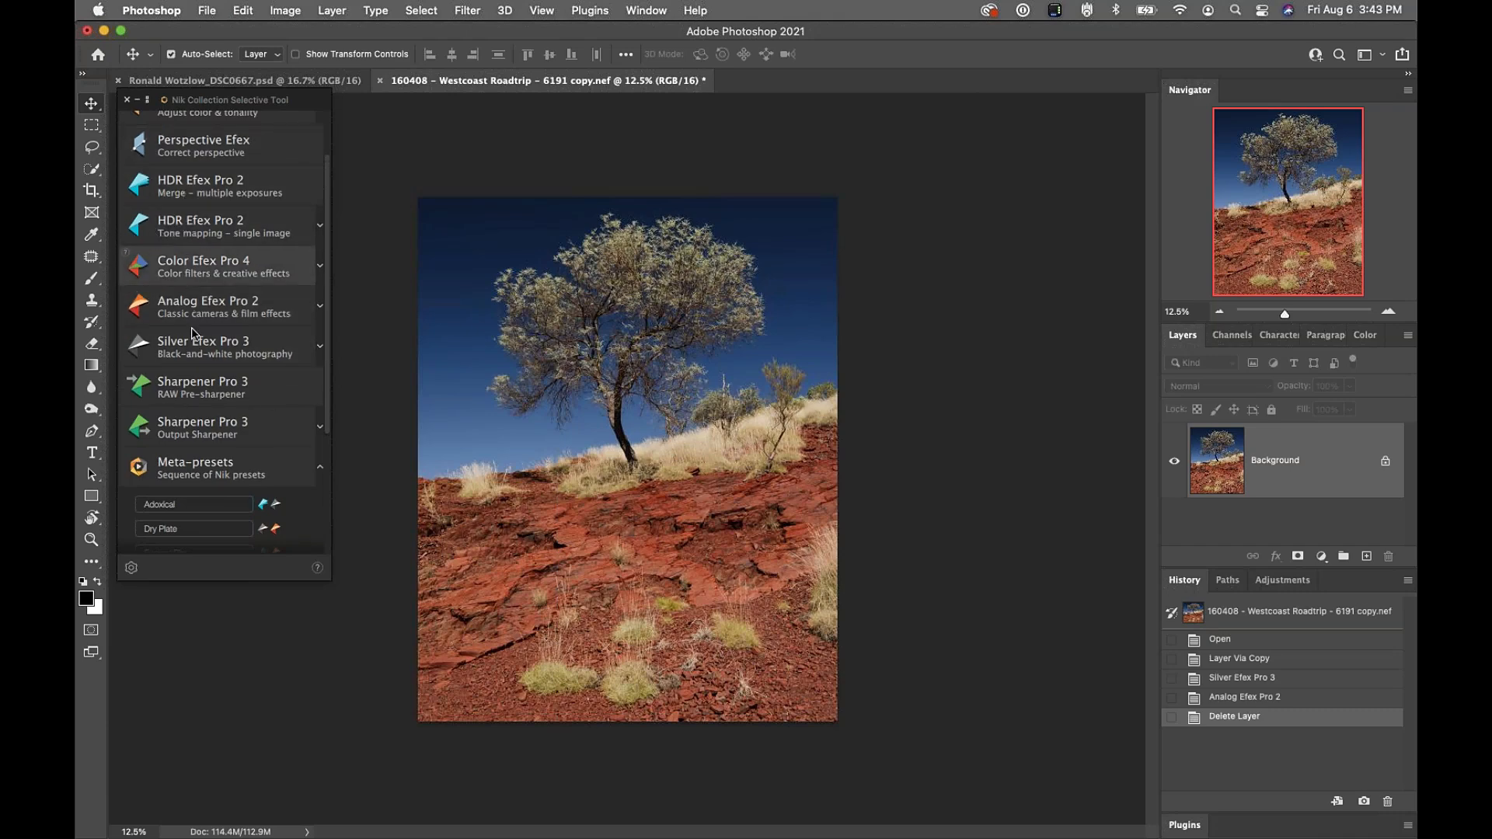
{"action": "scroll", "coordinate": [200, 350], "scroll_direction": "down", "scroll_amount": 5}
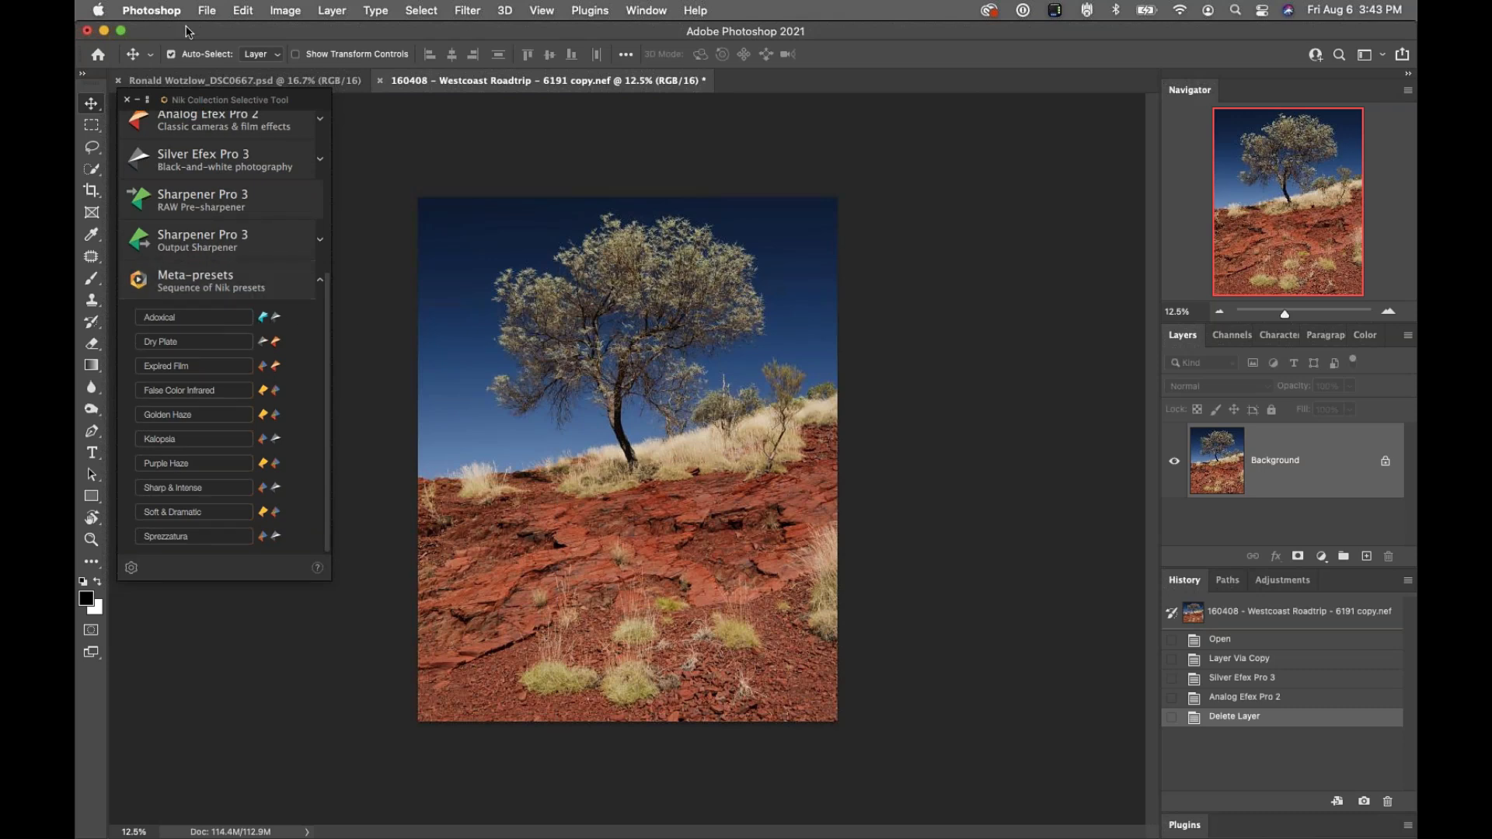
Duplicate the tree photo's Background layer as Layer 1 with Cmd+J
{"action": "left_click_drag", "start_coordinate": [286, 102], "coordinate": [324, 126]}
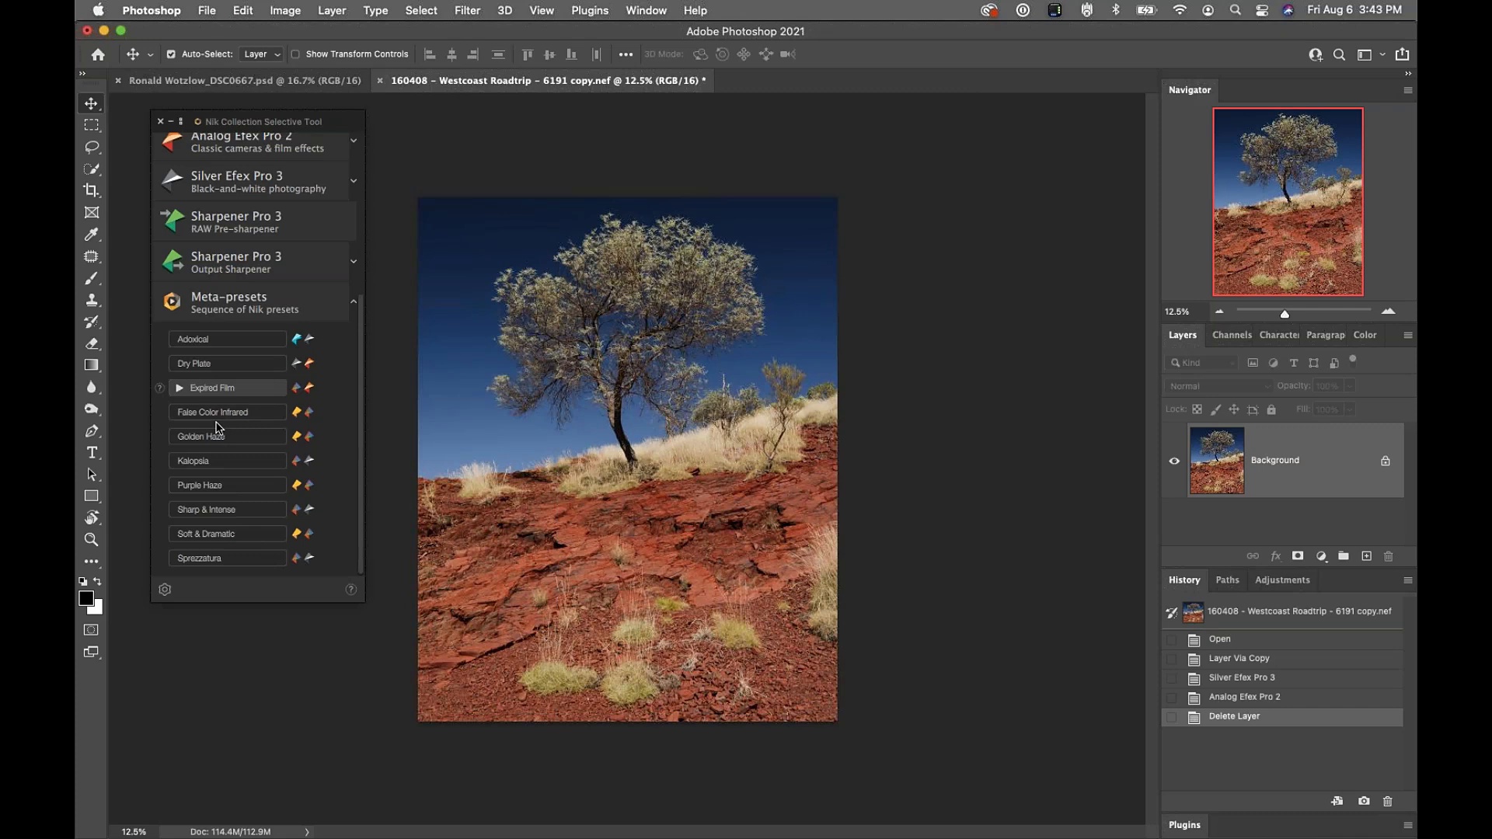
{"action": "right_click", "coordinate": [884, 234]}
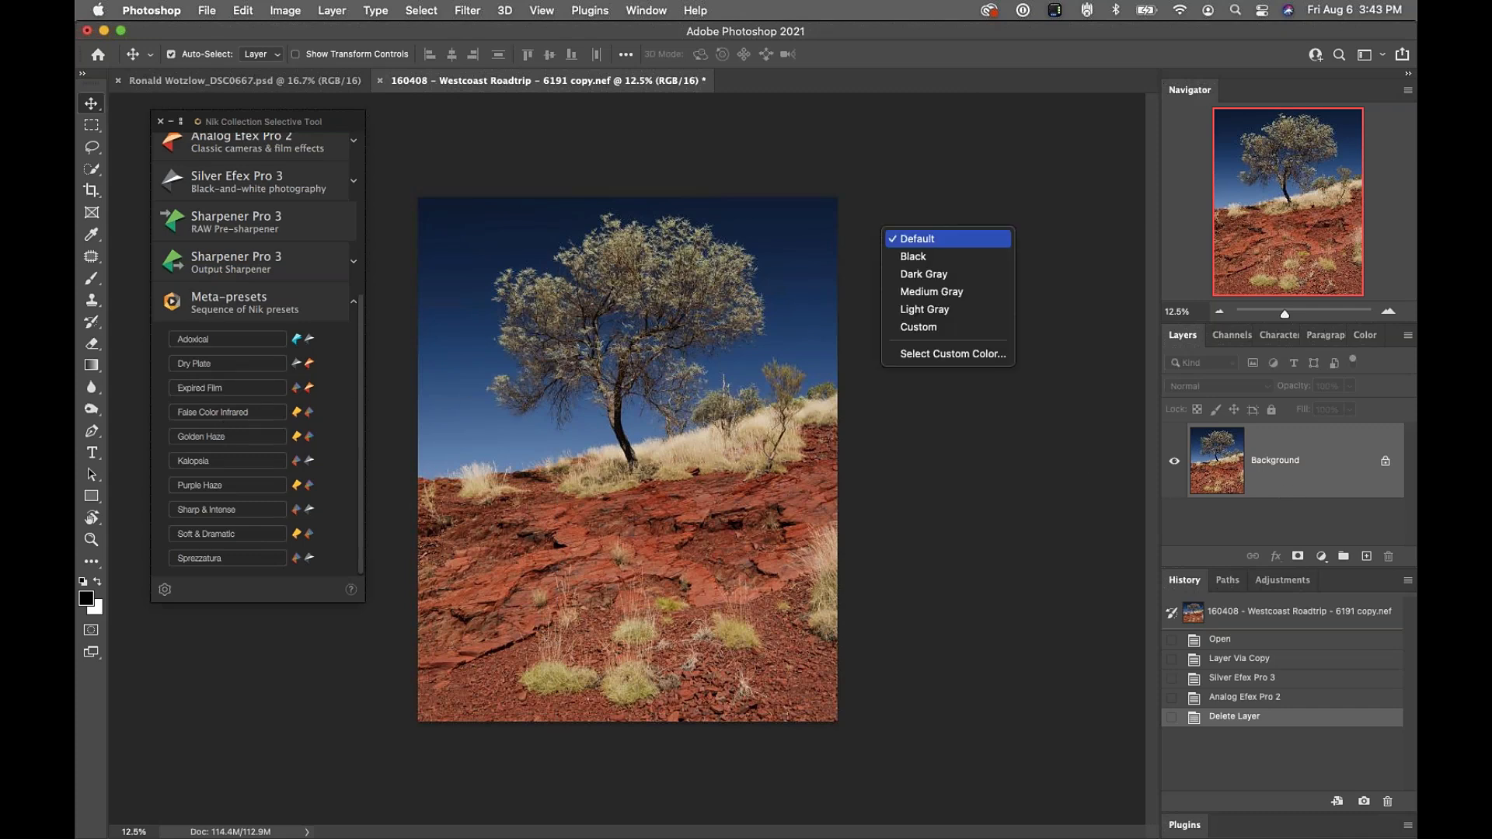
{"action": "left_click", "coordinate": [848, 185]}
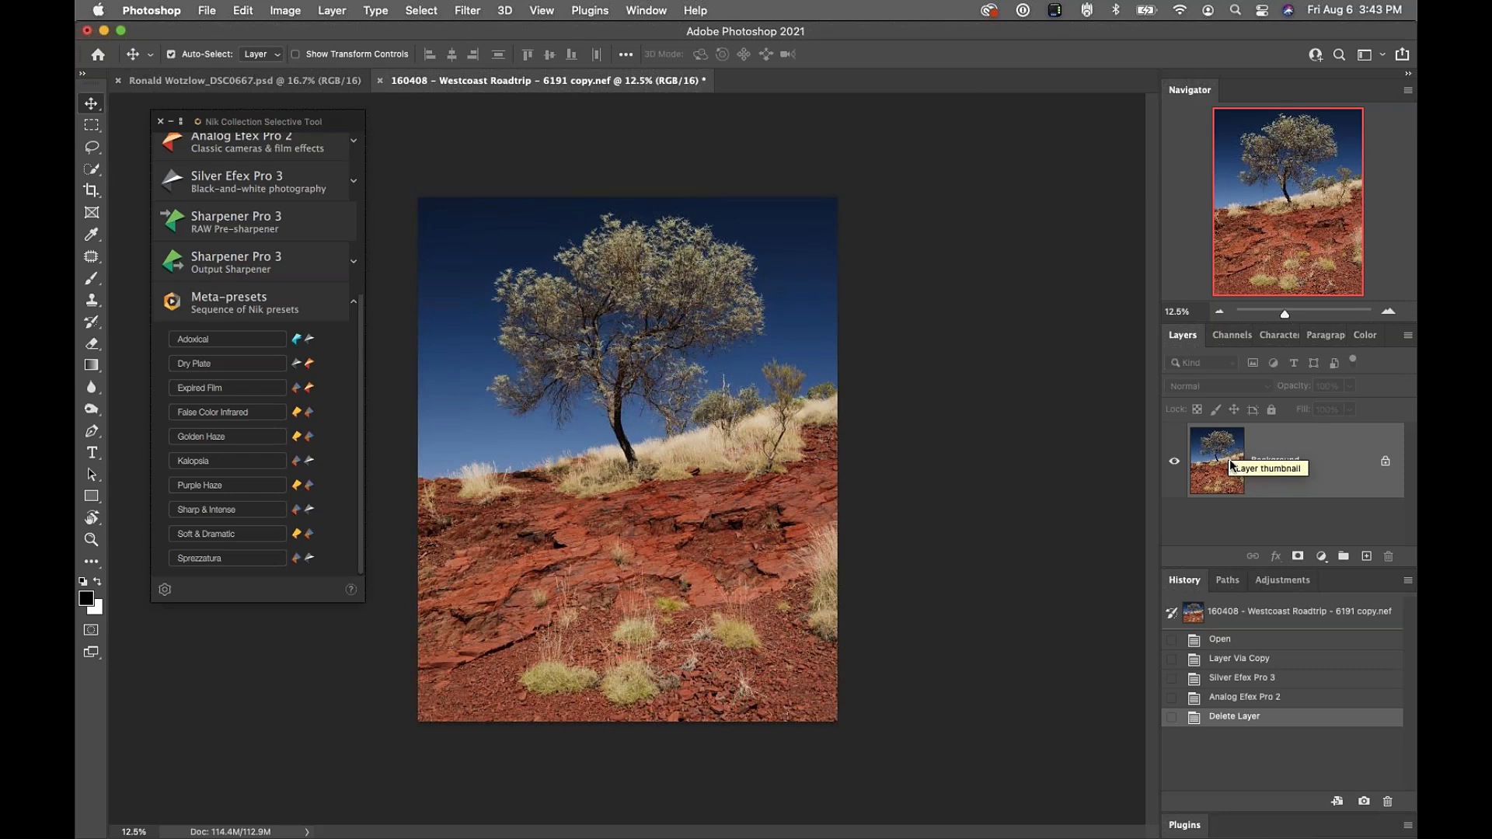
{"action": "key", "text": "super"}
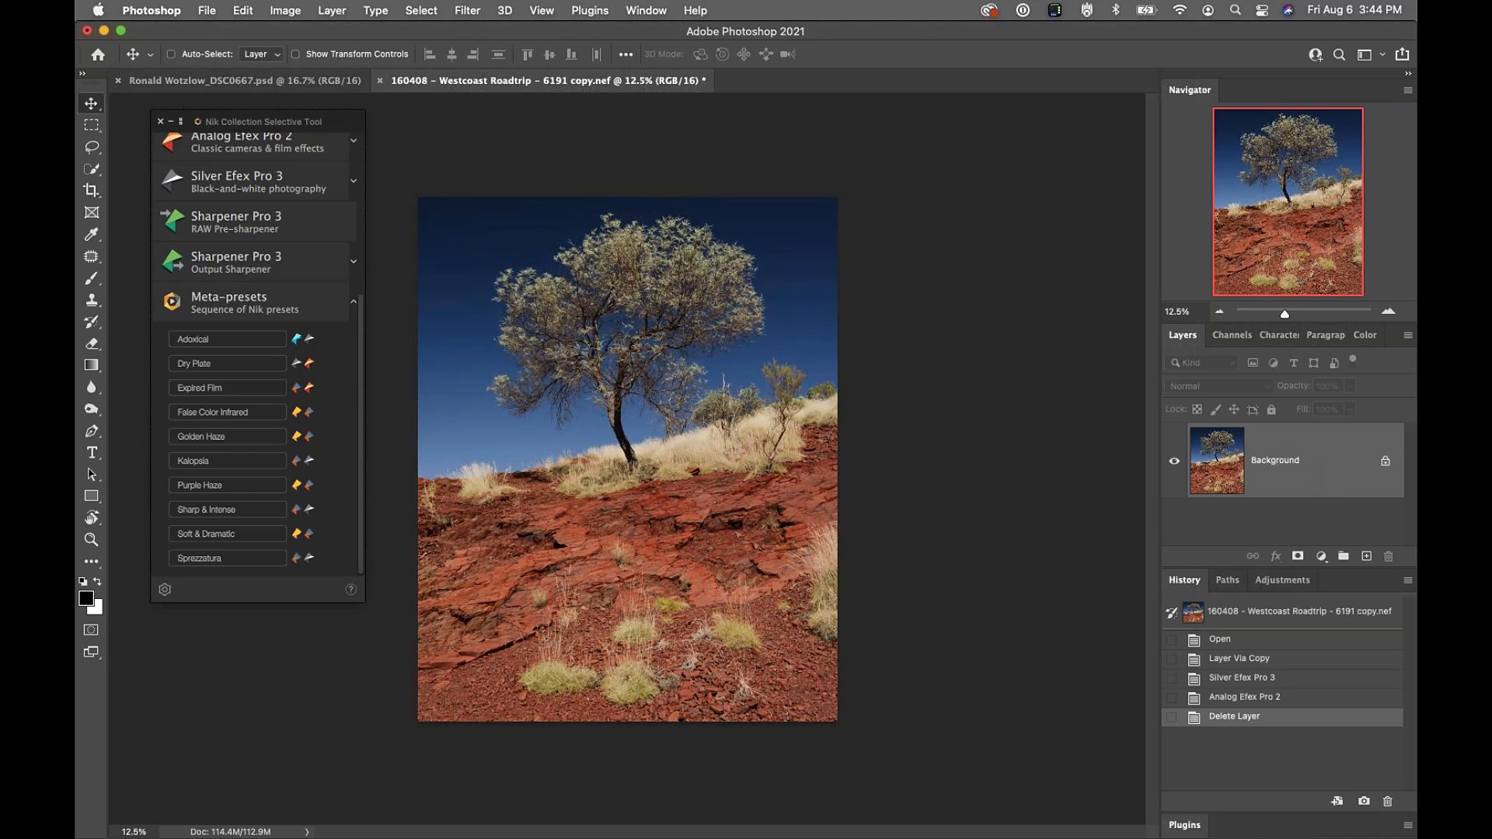
{"action": "key", "text": "super+j"}
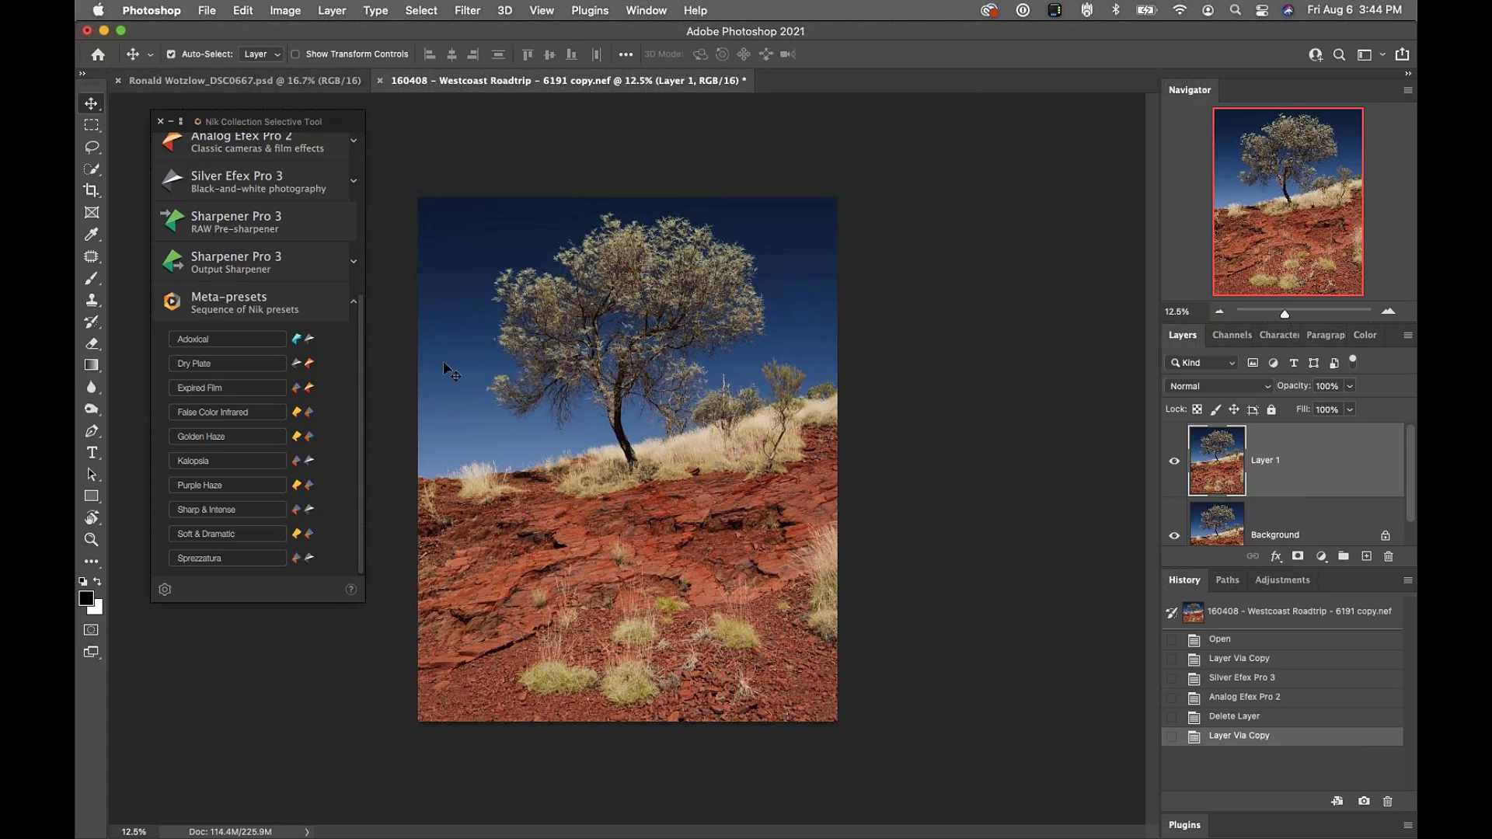
Run the Sprezzatura meta-preset on Layer 1, then hide the layer to compare
{"action": "left_click", "coordinate": [219, 559]}
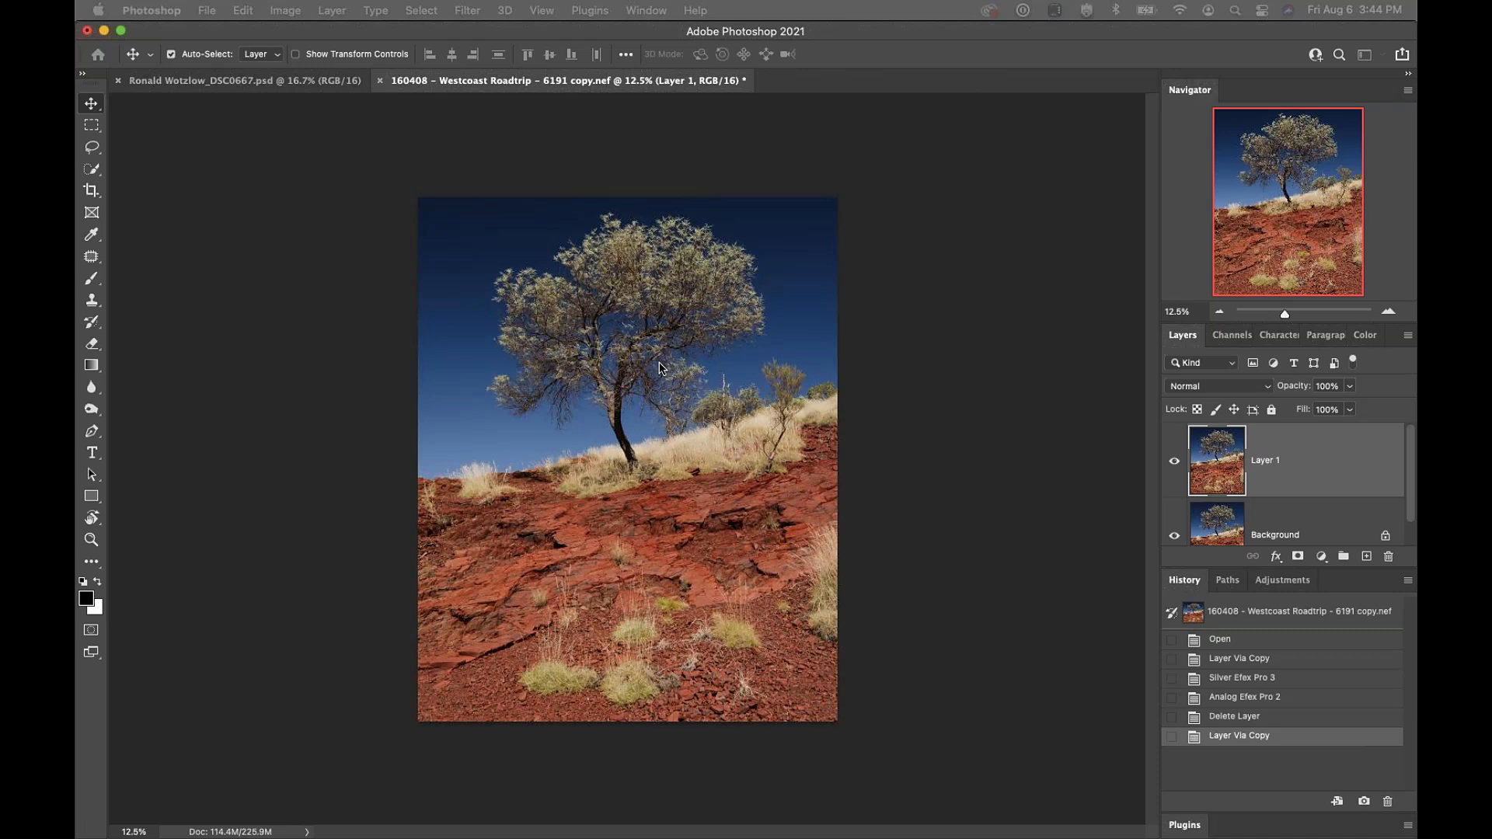
{"action": "left_click", "coordinate": [660, 363]}
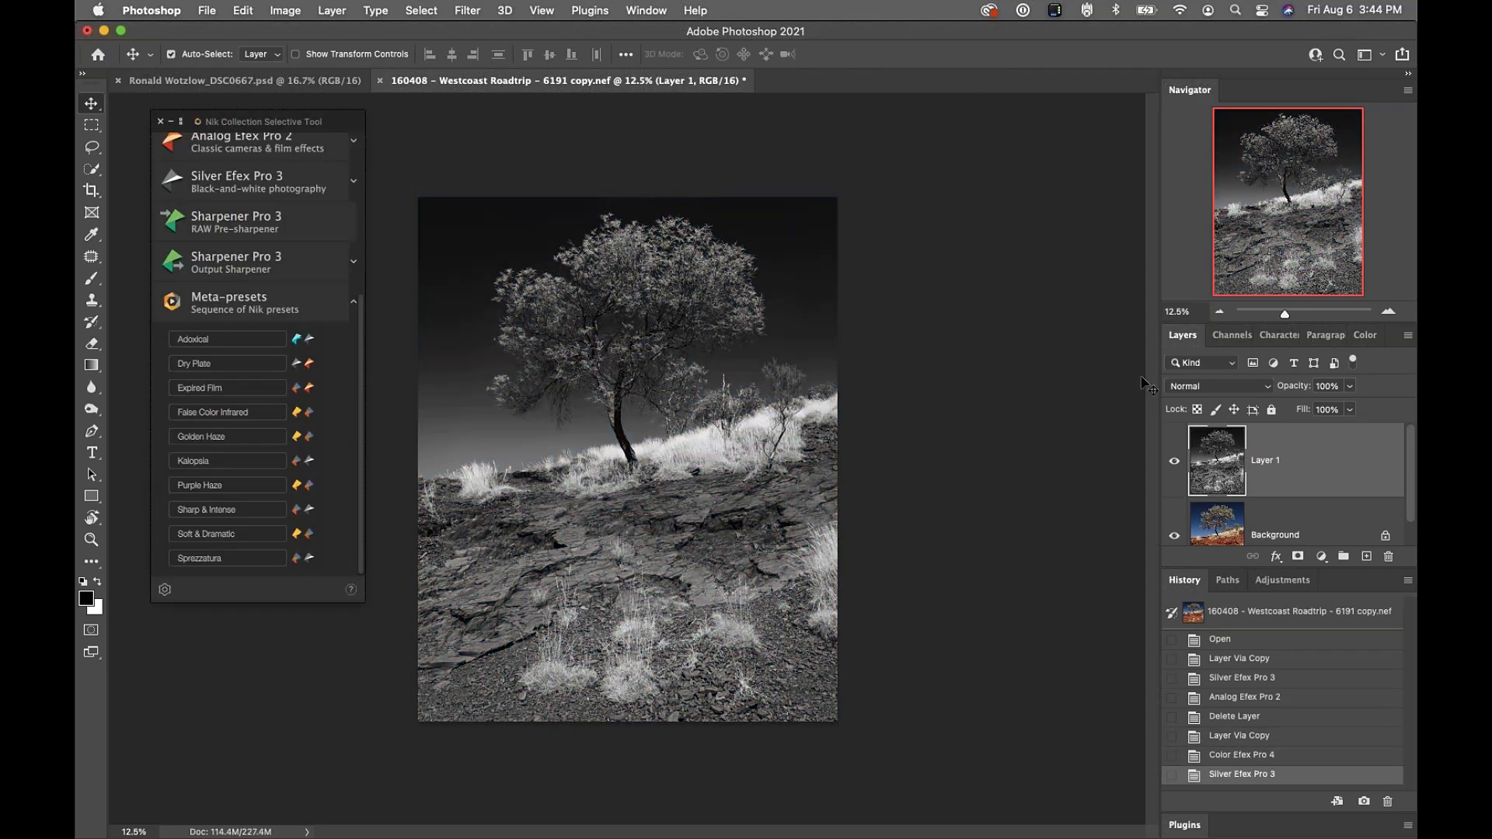
{"action": "left_click", "coordinate": [1174, 461]}
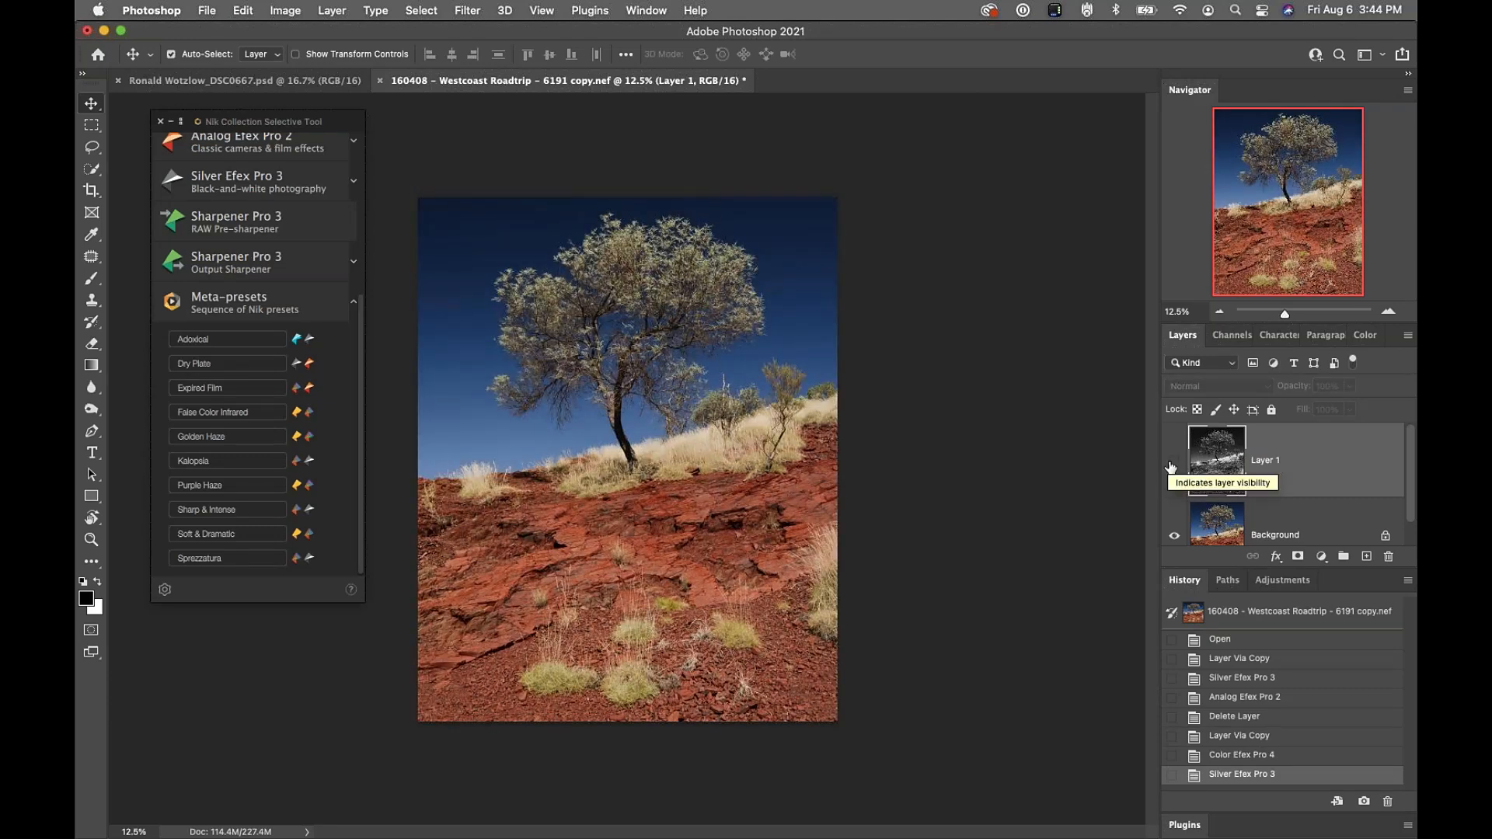
Set Layer 1 to Luminosity blend mode and toggle it to compare with the colour original
{"action": "left_click", "coordinate": [1173, 461]}
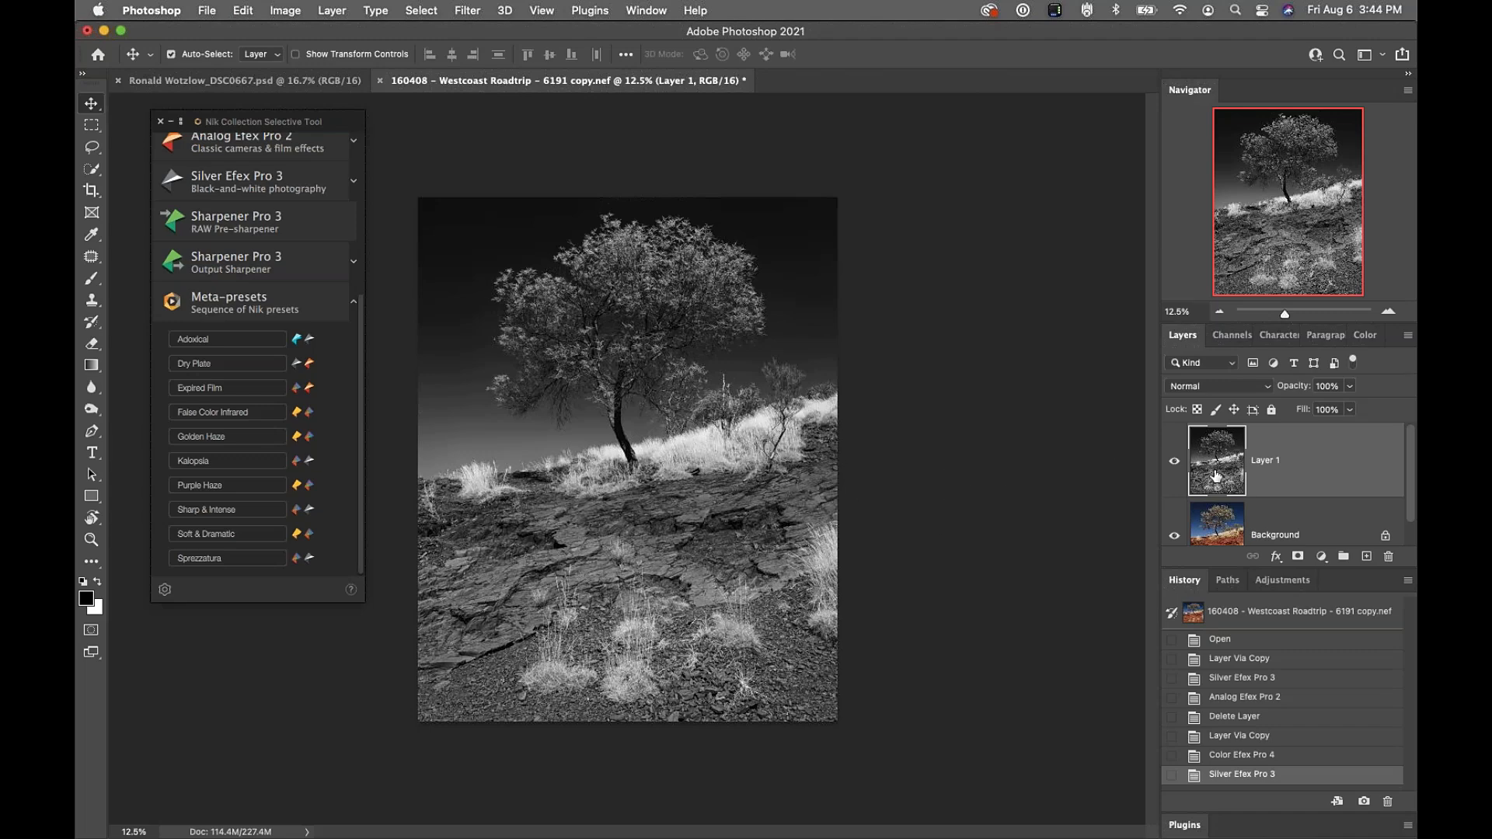
{"action": "left_click", "coordinate": [1173, 465]}
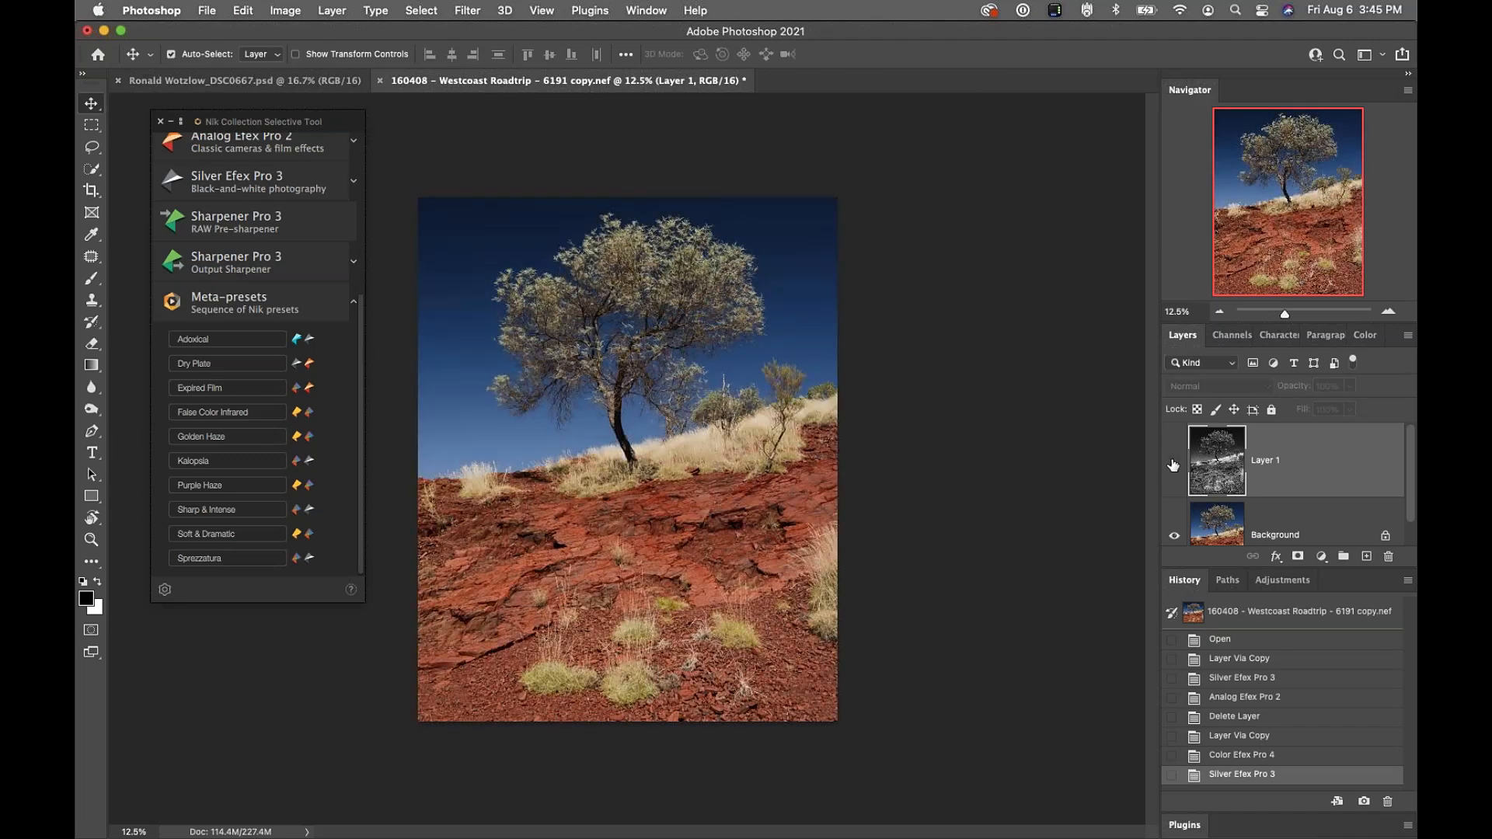
{"action": "left_click", "coordinate": [1173, 463]}
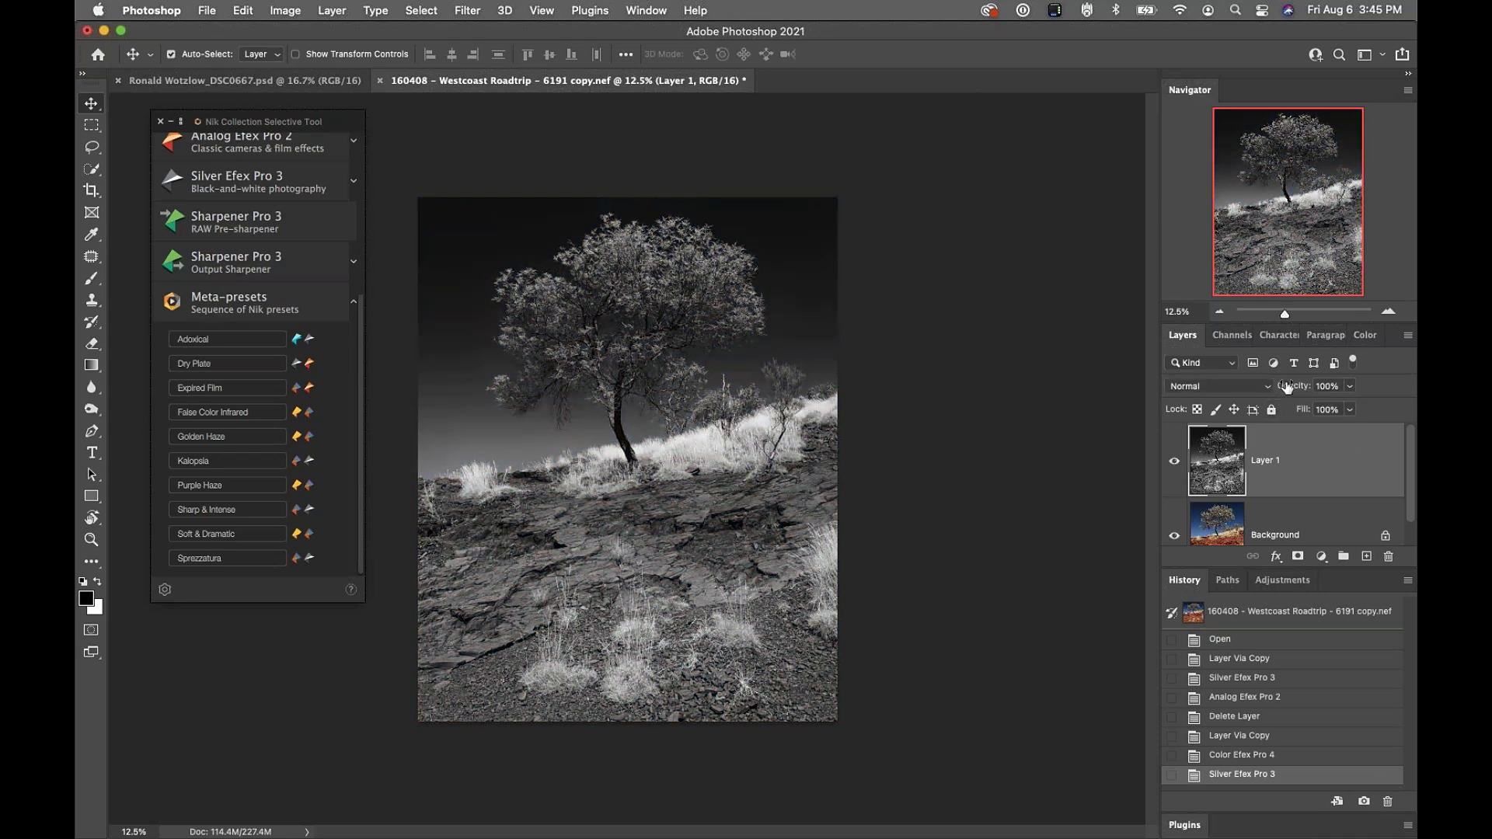
{"action": "key", "text": "6"}
{"action": "left_click_drag", "start_coordinate": [1262, 387], "coordinate": [1354, 387]}
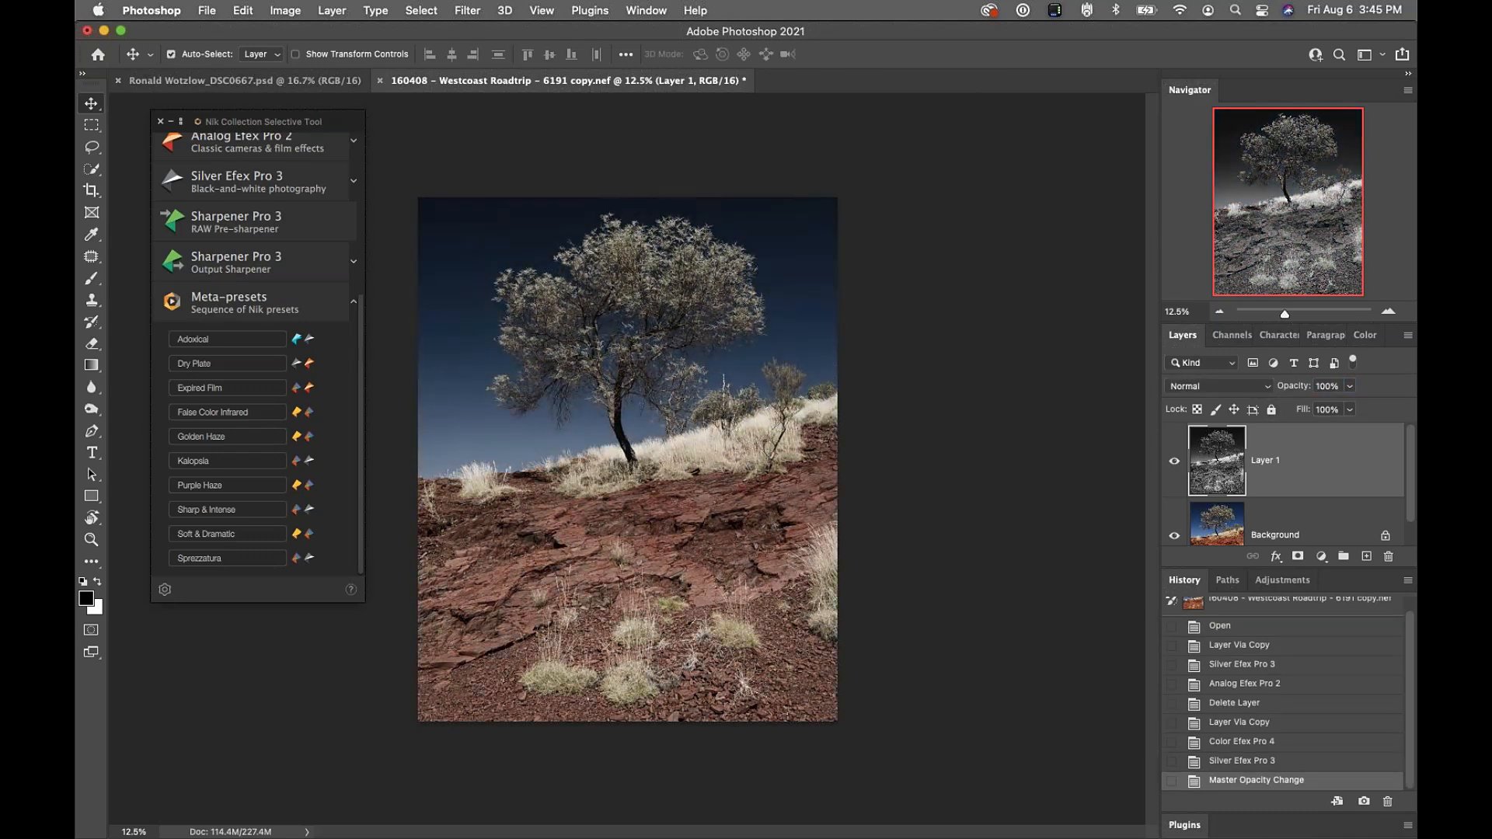
{"action": "left_click", "coordinate": [1213, 390]}
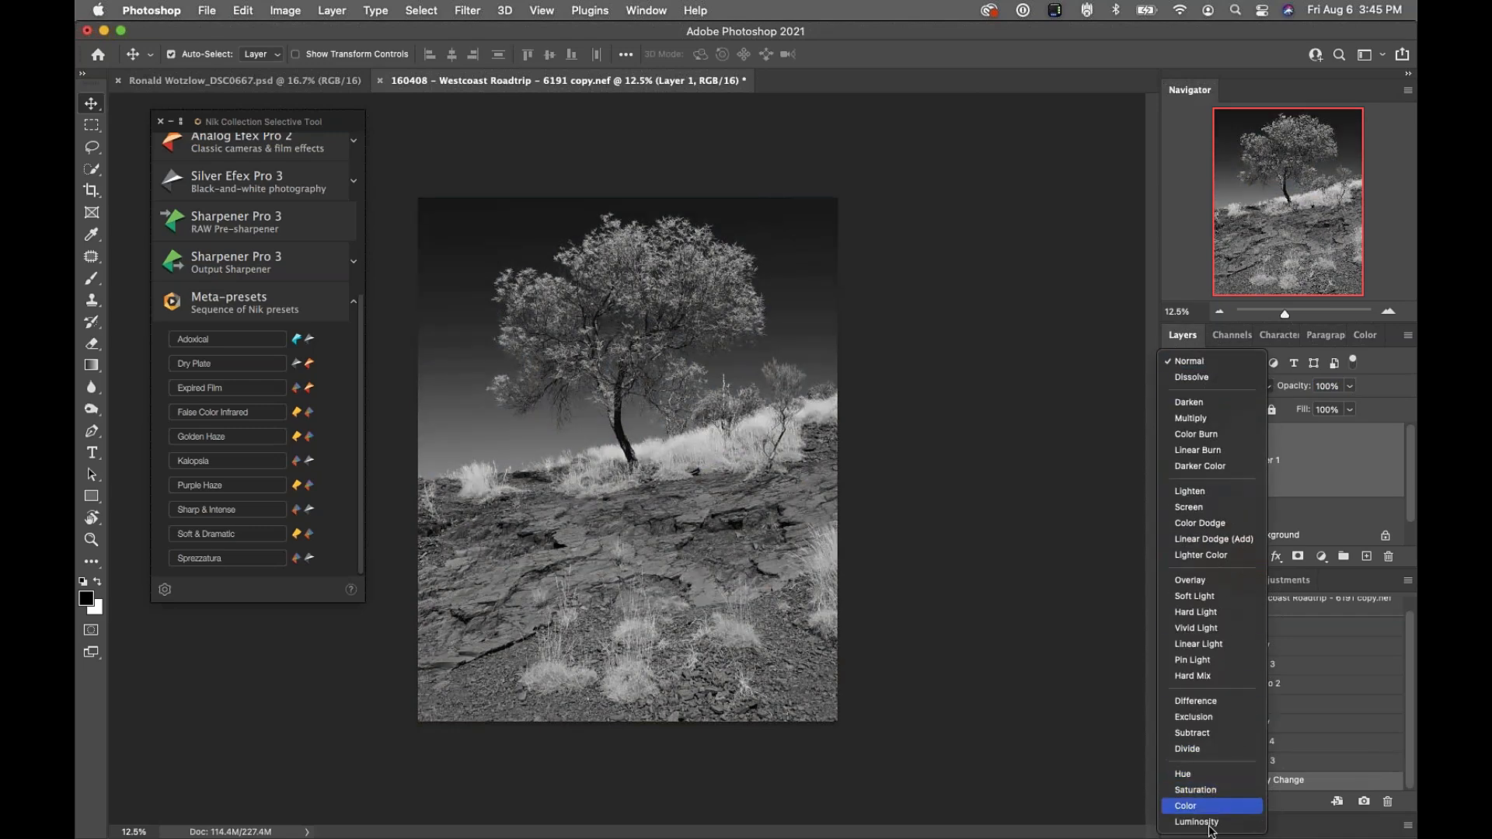
{"action": "left_click", "coordinate": [1207, 824]}
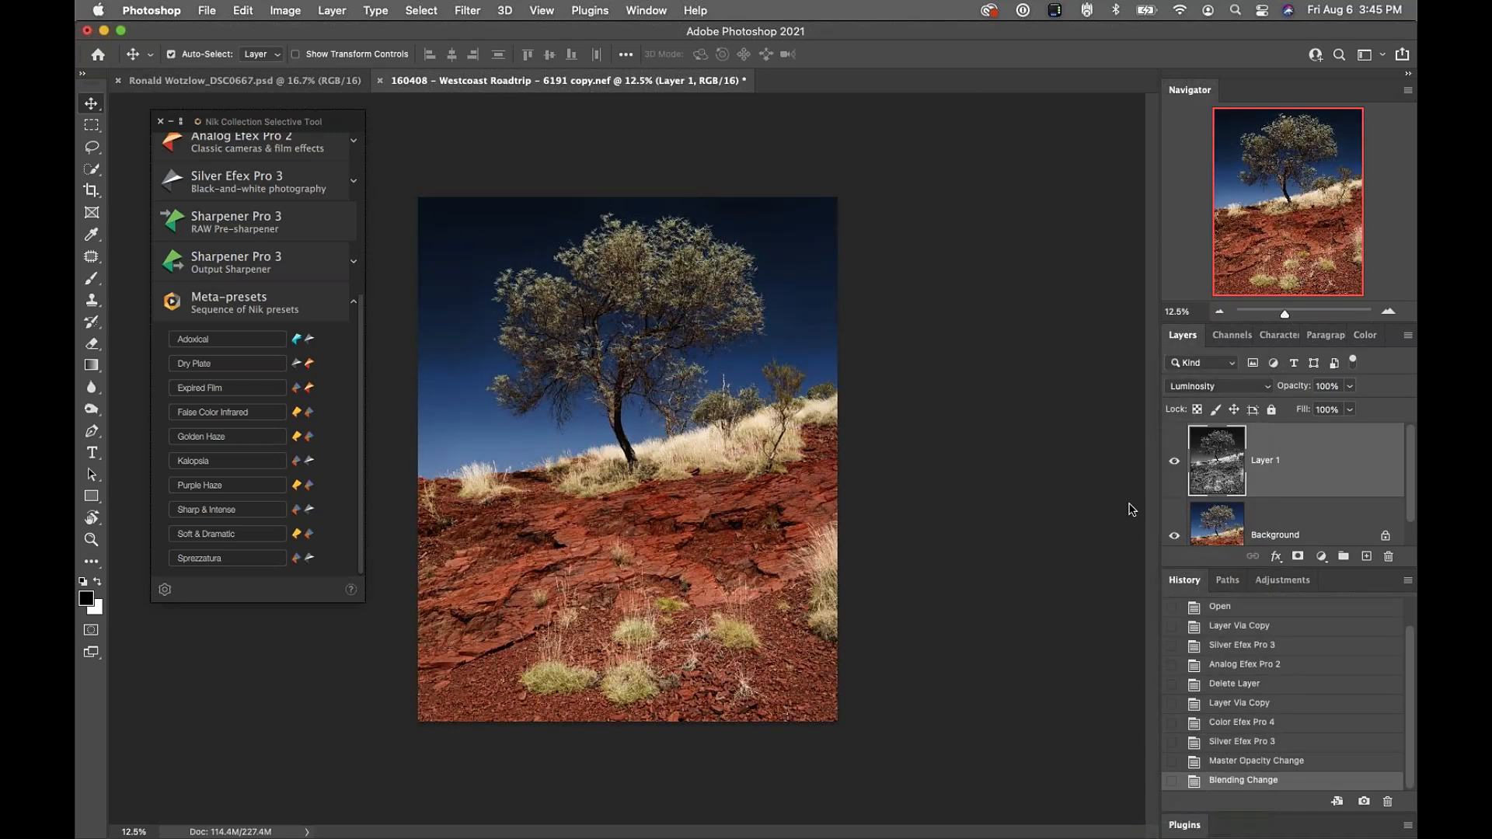
{"action": "left_click", "coordinate": [1174, 461]}
{"action": "left_click", "coordinate": [1175, 460]}
Switch to the fern document, float the Layers panel, and toggle both effect layers
{"action": "left_click", "coordinate": [261, 81]}
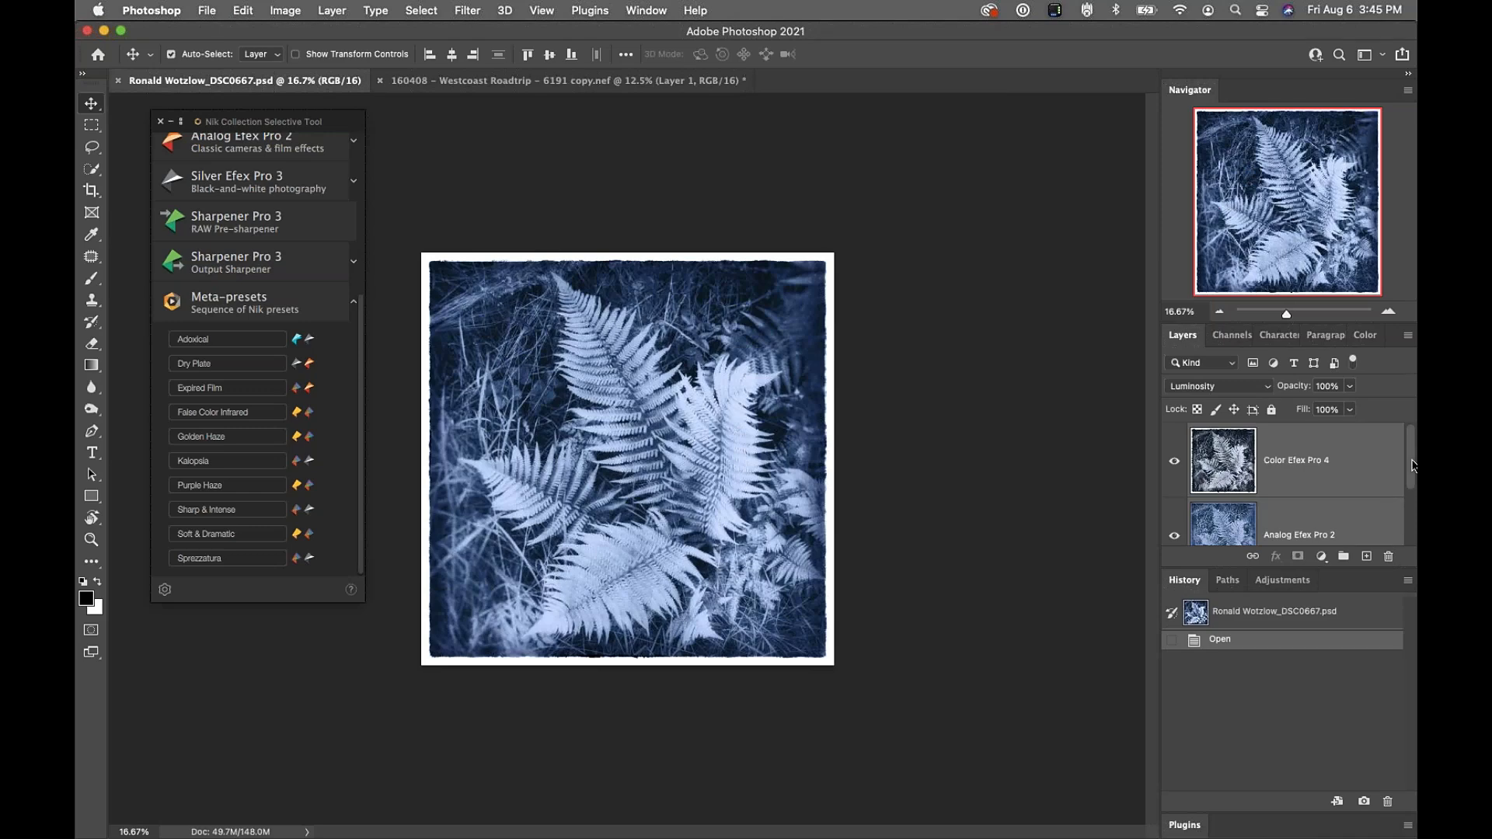
{"action": "left_click_drag", "start_coordinate": [1175, 336], "coordinate": [880, 320]}
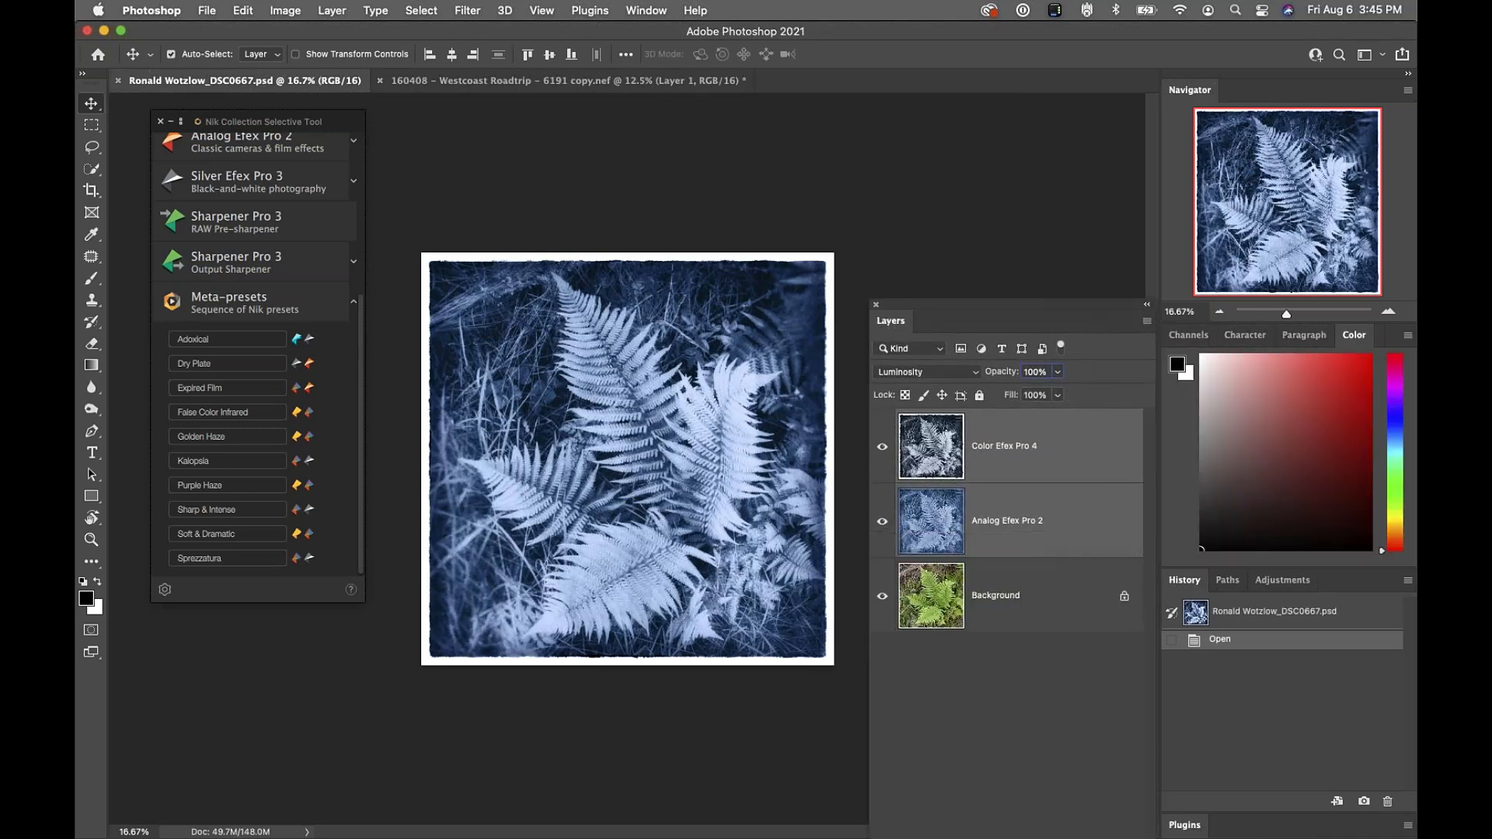
{"action": "left_click_drag", "start_coordinate": [1041, 302], "coordinate": [1056, 130]}
{"action": "left_click", "coordinate": [899, 351]}
{"action": "left_click", "coordinate": [899, 276]}
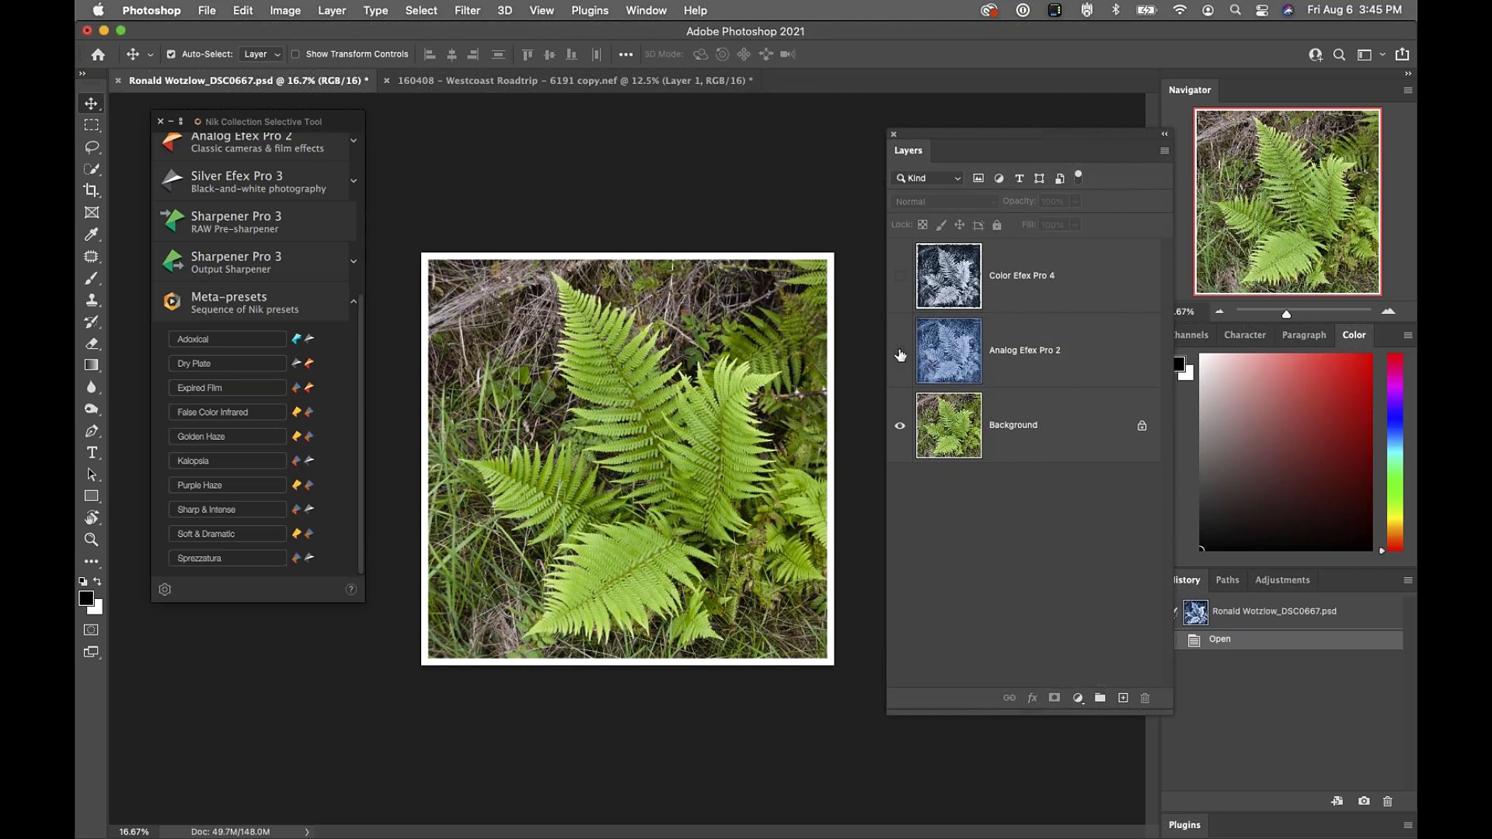
{"action": "left_click", "coordinate": [944, 349]}
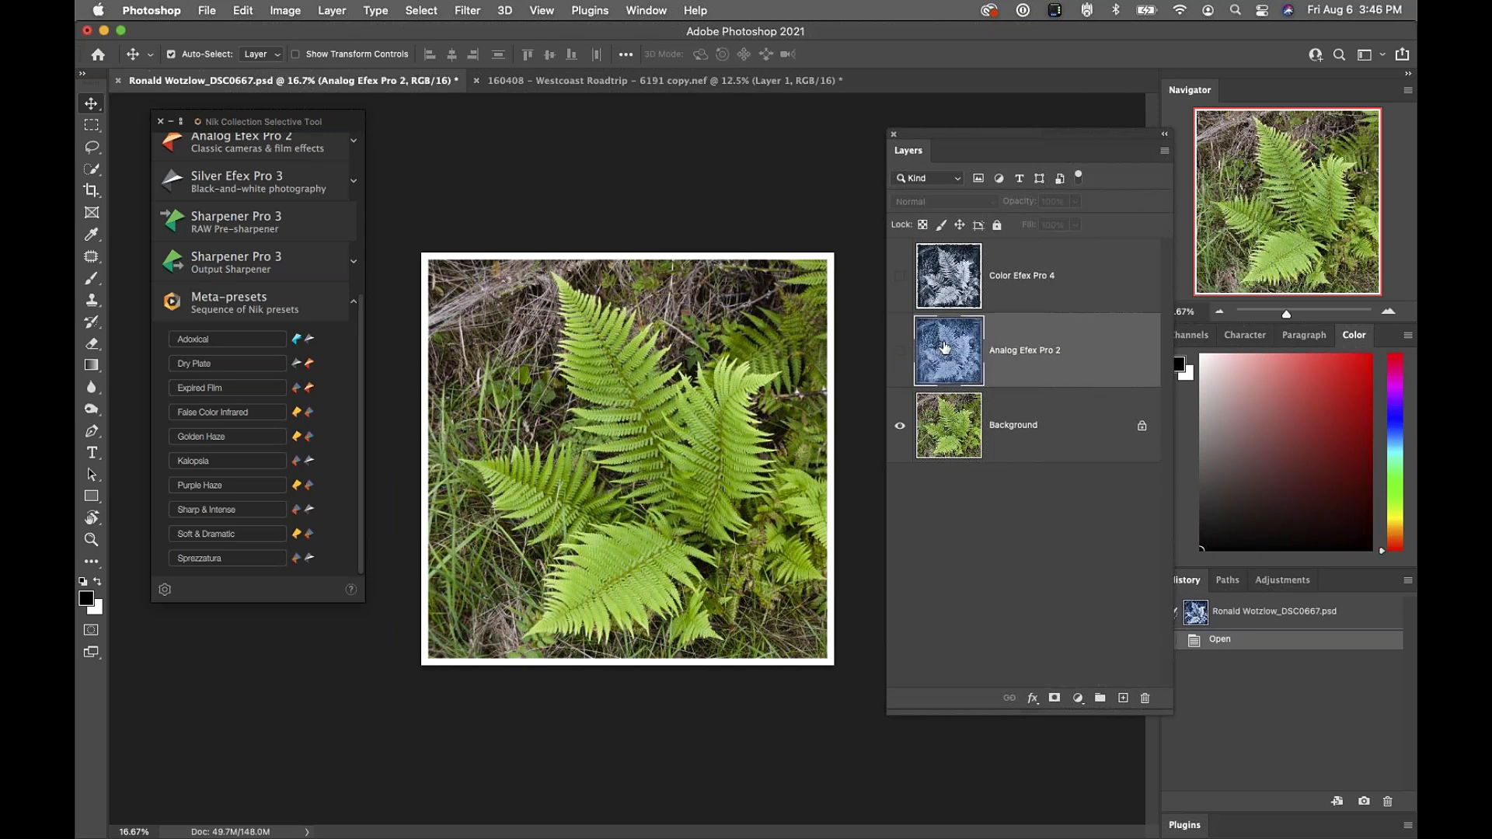
{"action": "left_click", "coordinate": [900, 352]}
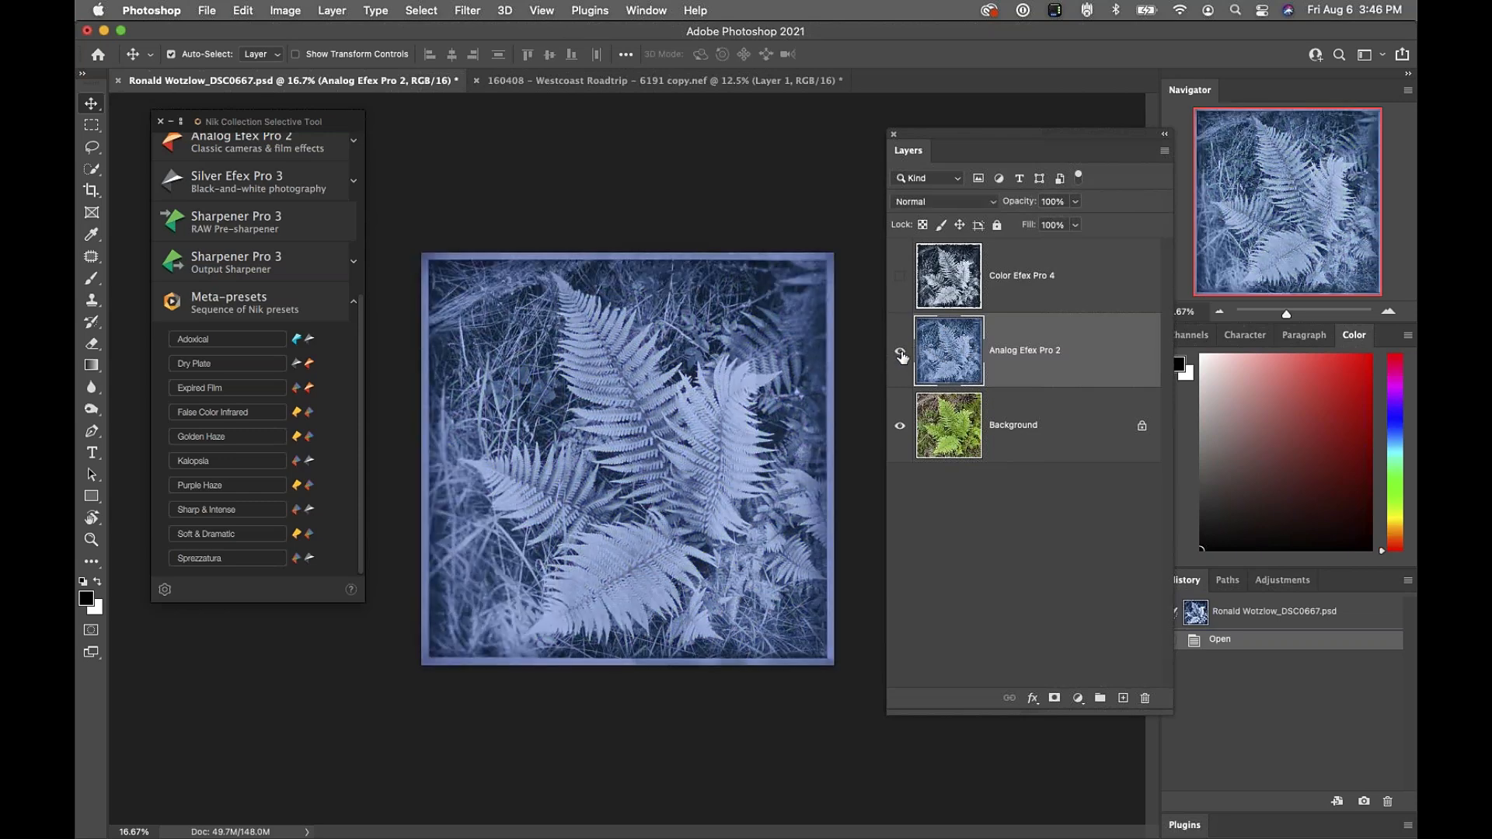
{"action": "left_click", "coordinate": [901, 277]}
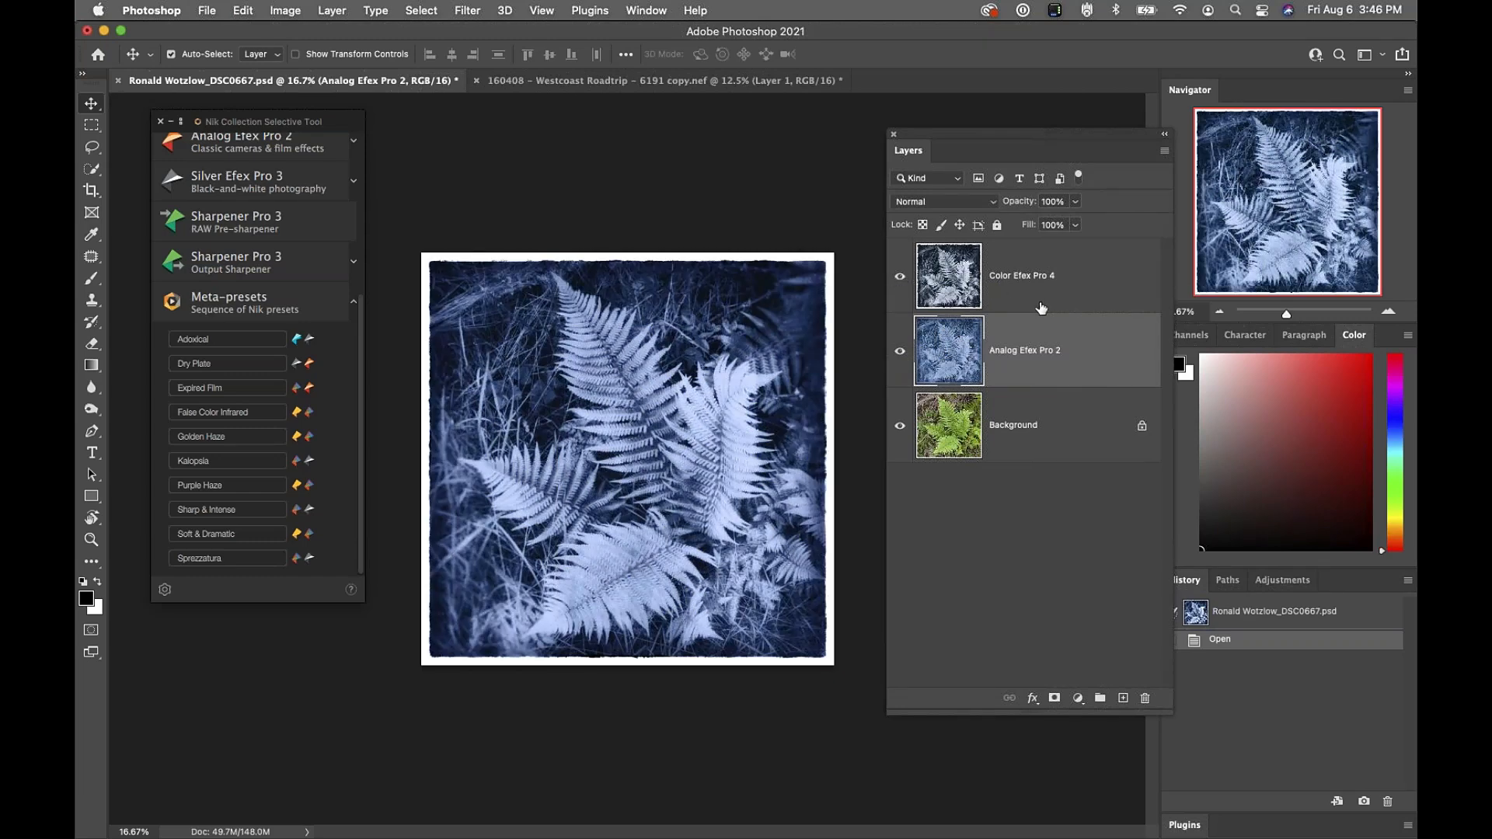
Delete the Color Efex Pro 4 and Analog Efex Pro 2 layers together
{"action": "left_click", "coordinate": [1044, 265]}
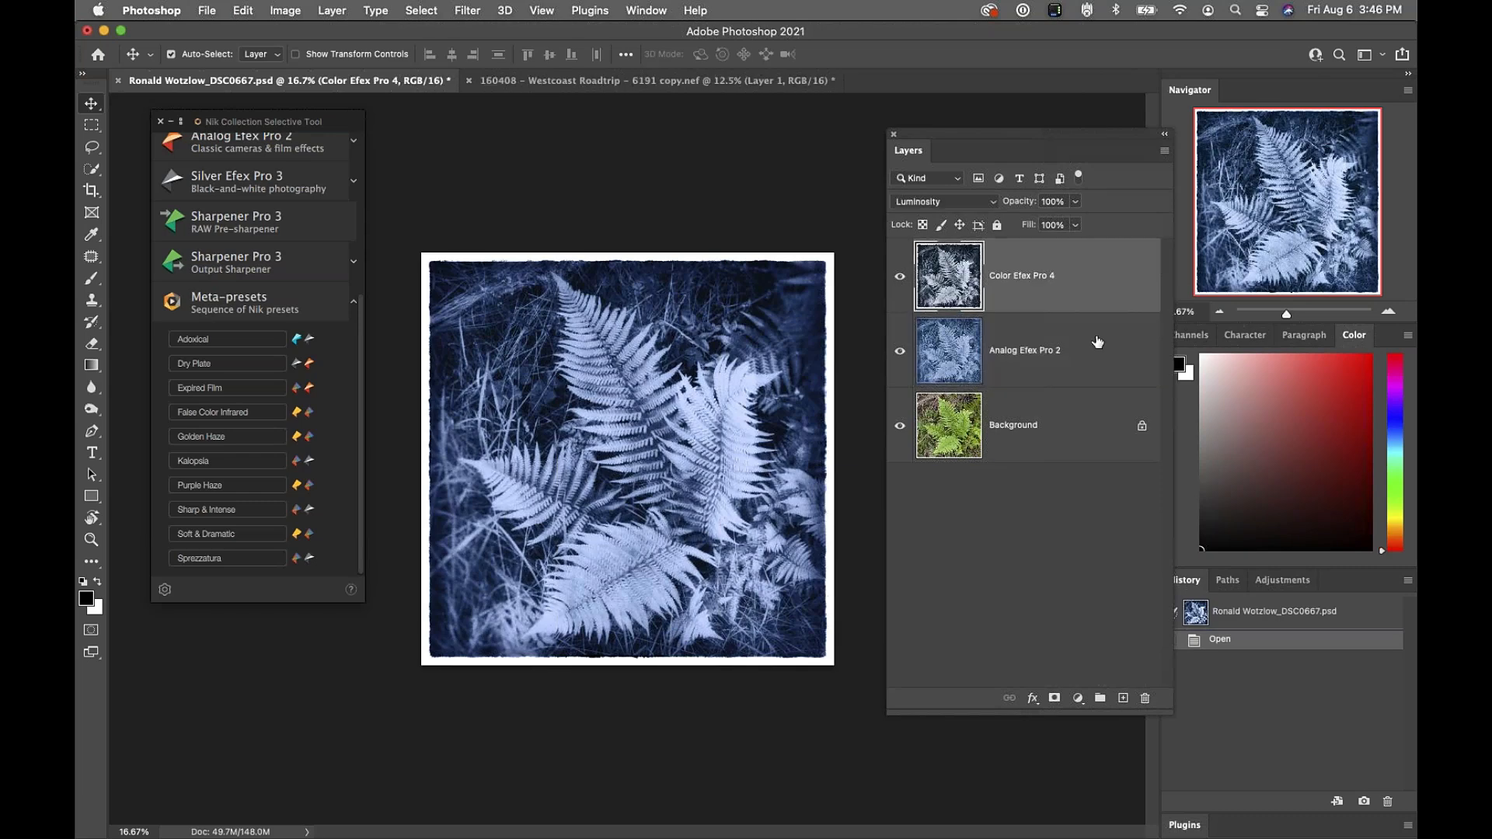
{"action": "left_click", "coordinate": [1095, 369], "text": "shift"}
{"action": "left_click_drag", "start_coordinate": [1112, 359], "coordinate": [1144, 698]}
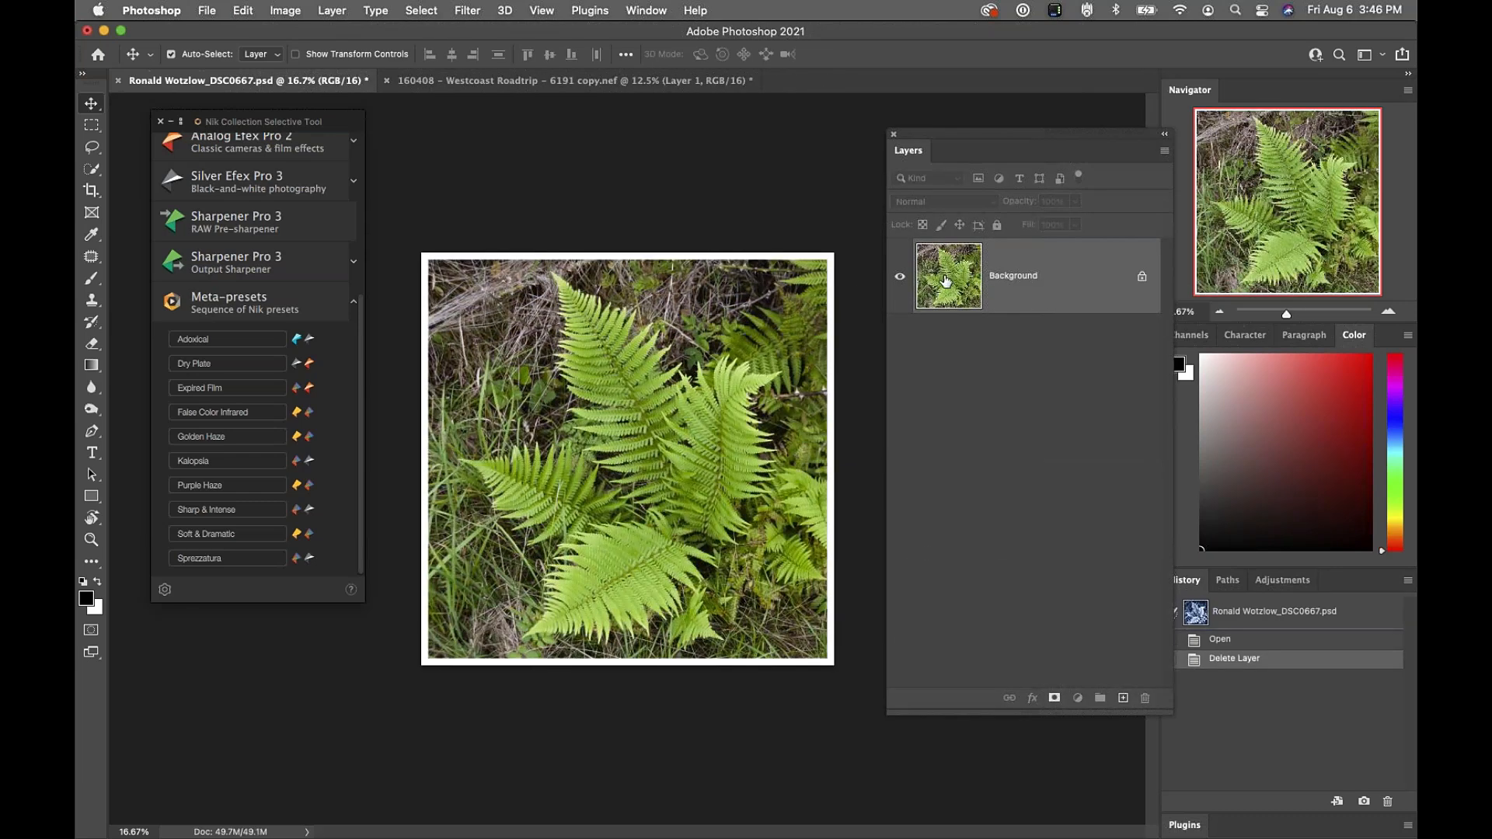
{"action": "left_click_drag", "start_coordinate": [361, 336], "coordinate": [354, 210]}
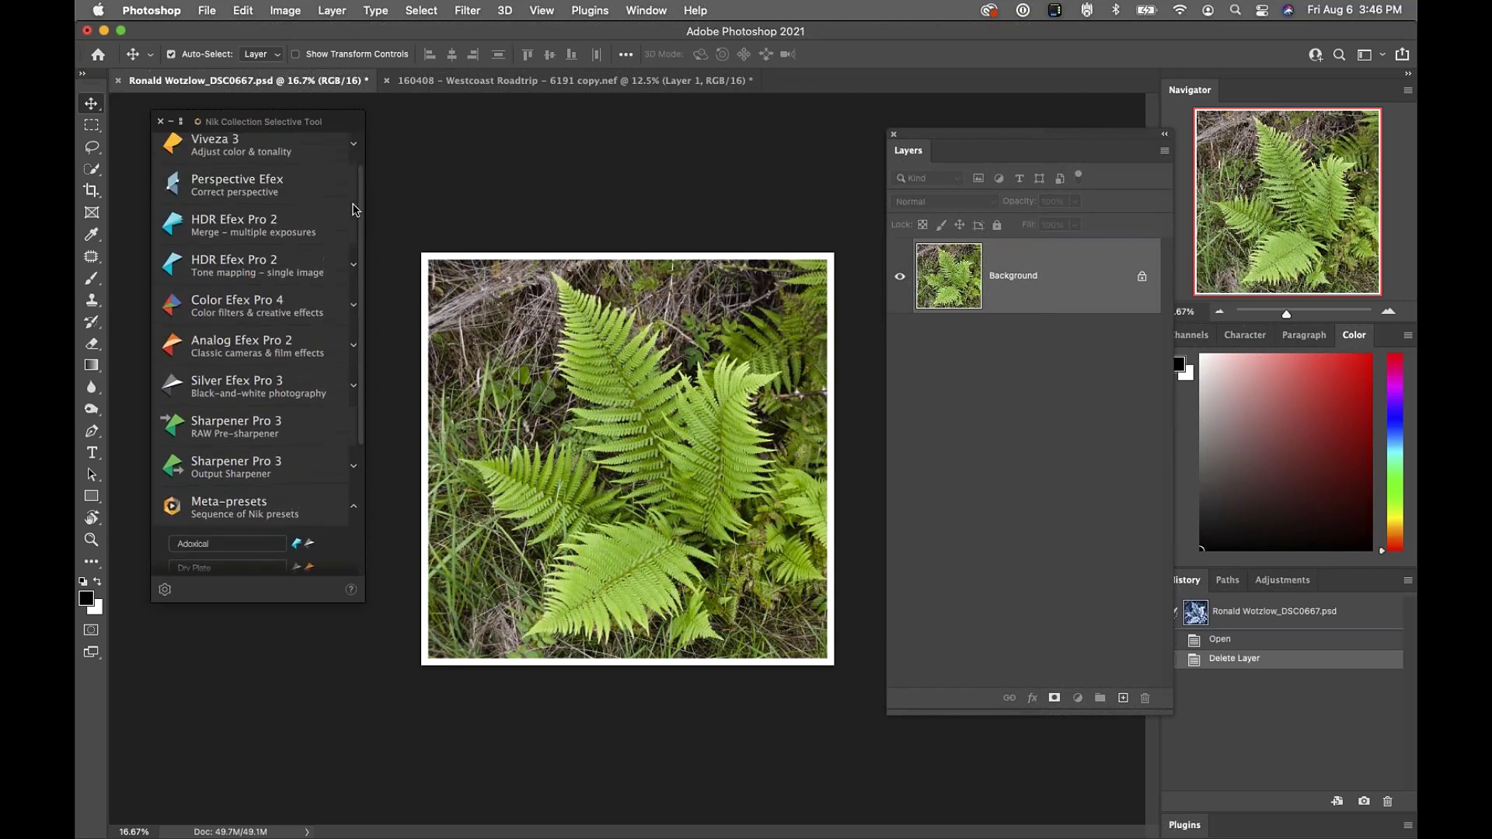
{"action": "left_click", "coordinate": [236, 357]}
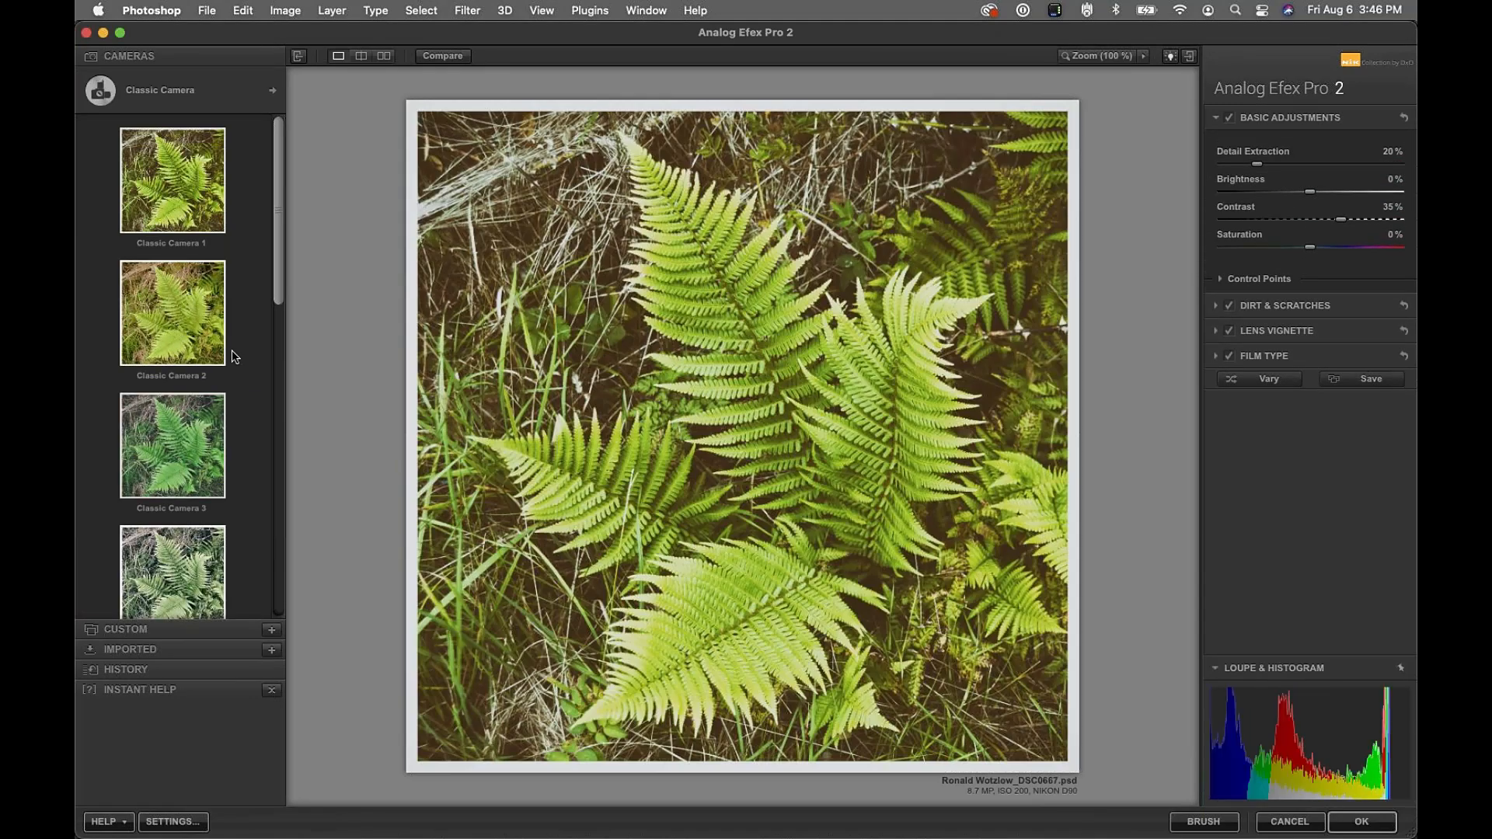
Apply the En Vogue camera's Layered Blues 6 preset to the fern photo
{"action": "left_click", "coordinate": [276, 91]}
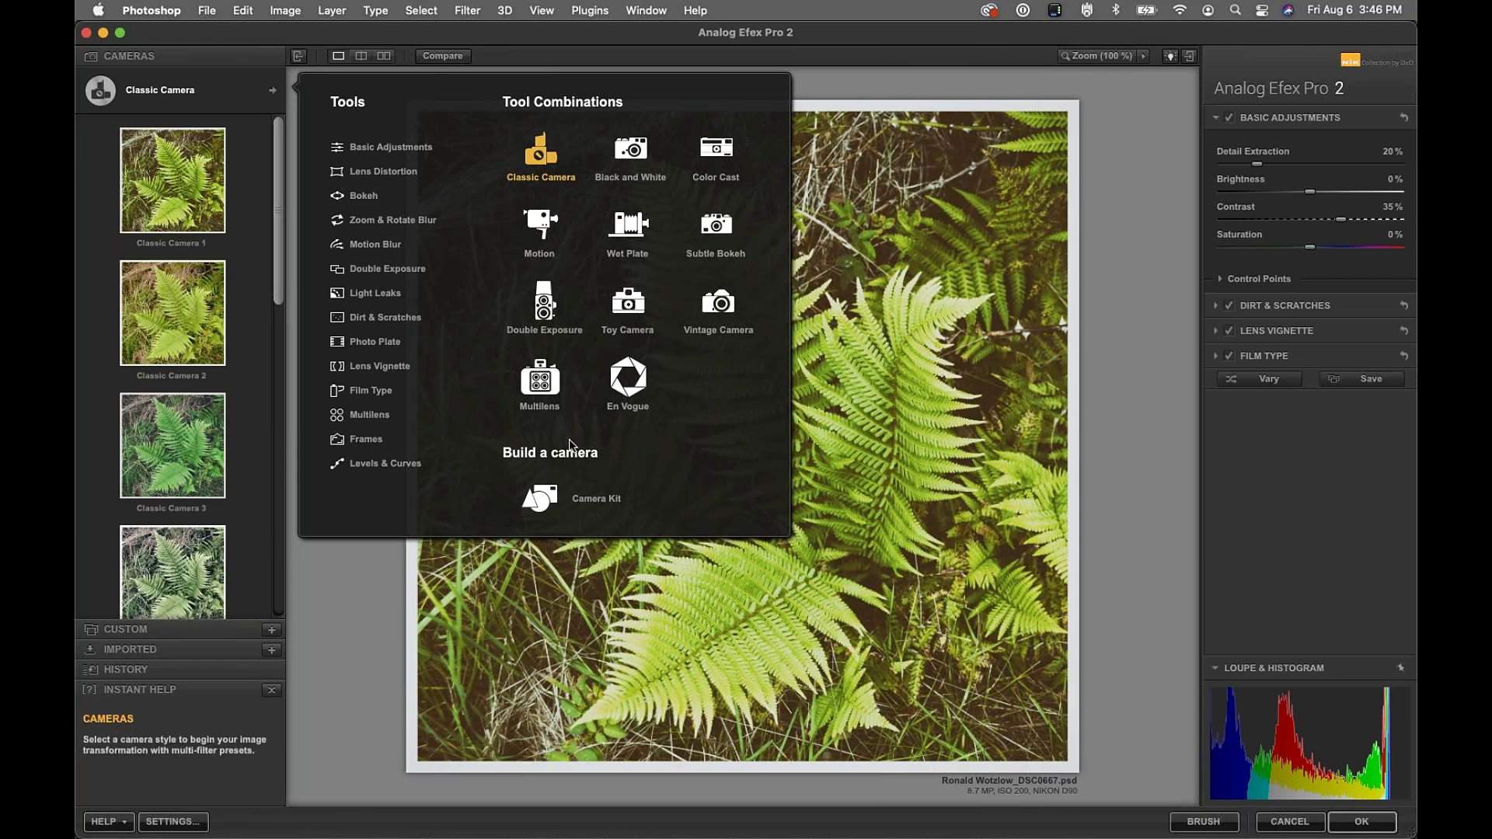
{"action": "left_click", "coordinate": [622, 381]}
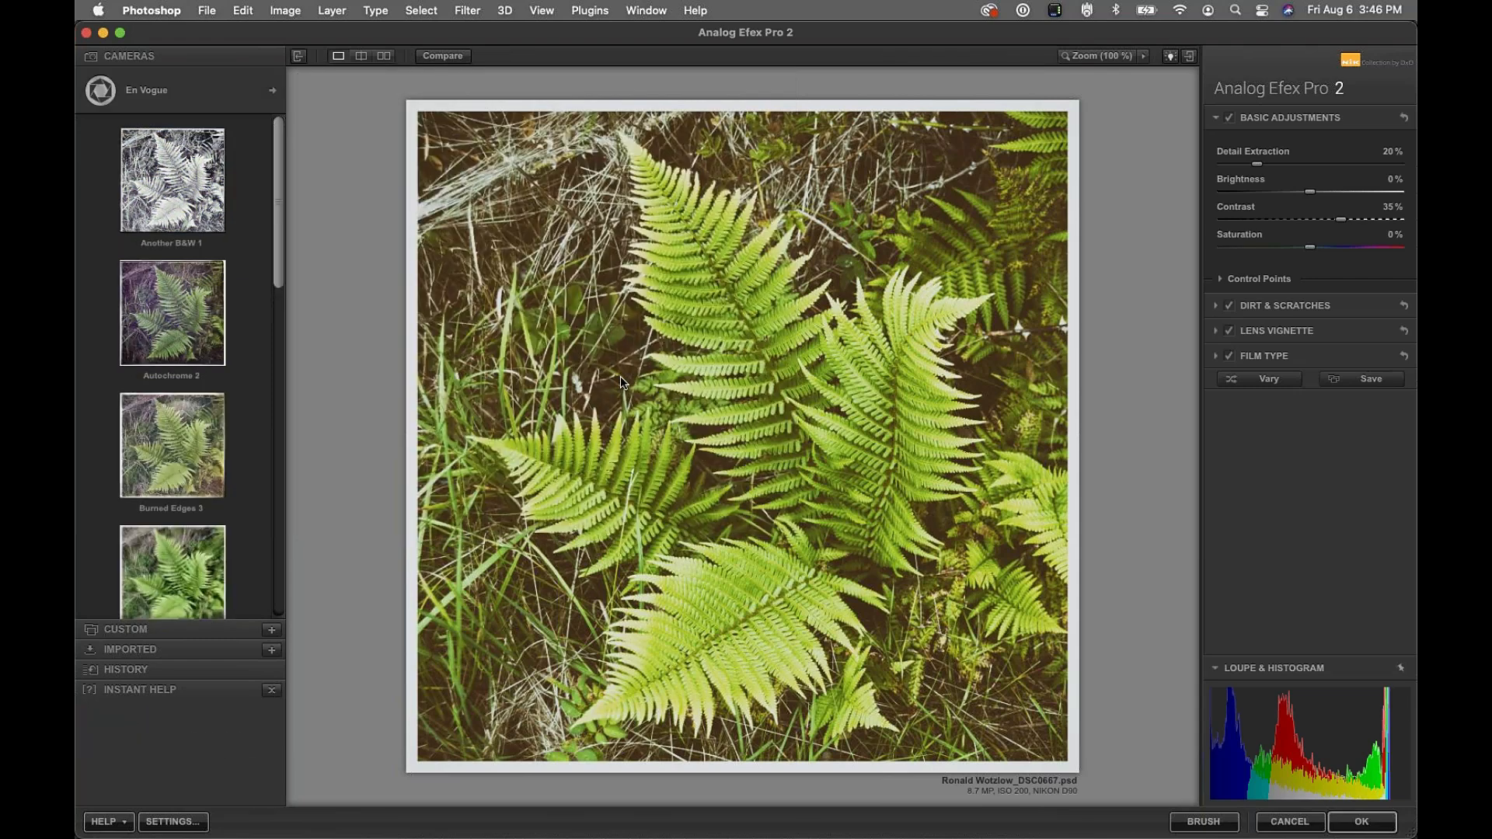
{"action": "left_click_drag", "start_coordinate": [277, 180], "coordinate": [274, 374]}
{"action": "left_click", "coordinate": [175, 298]}
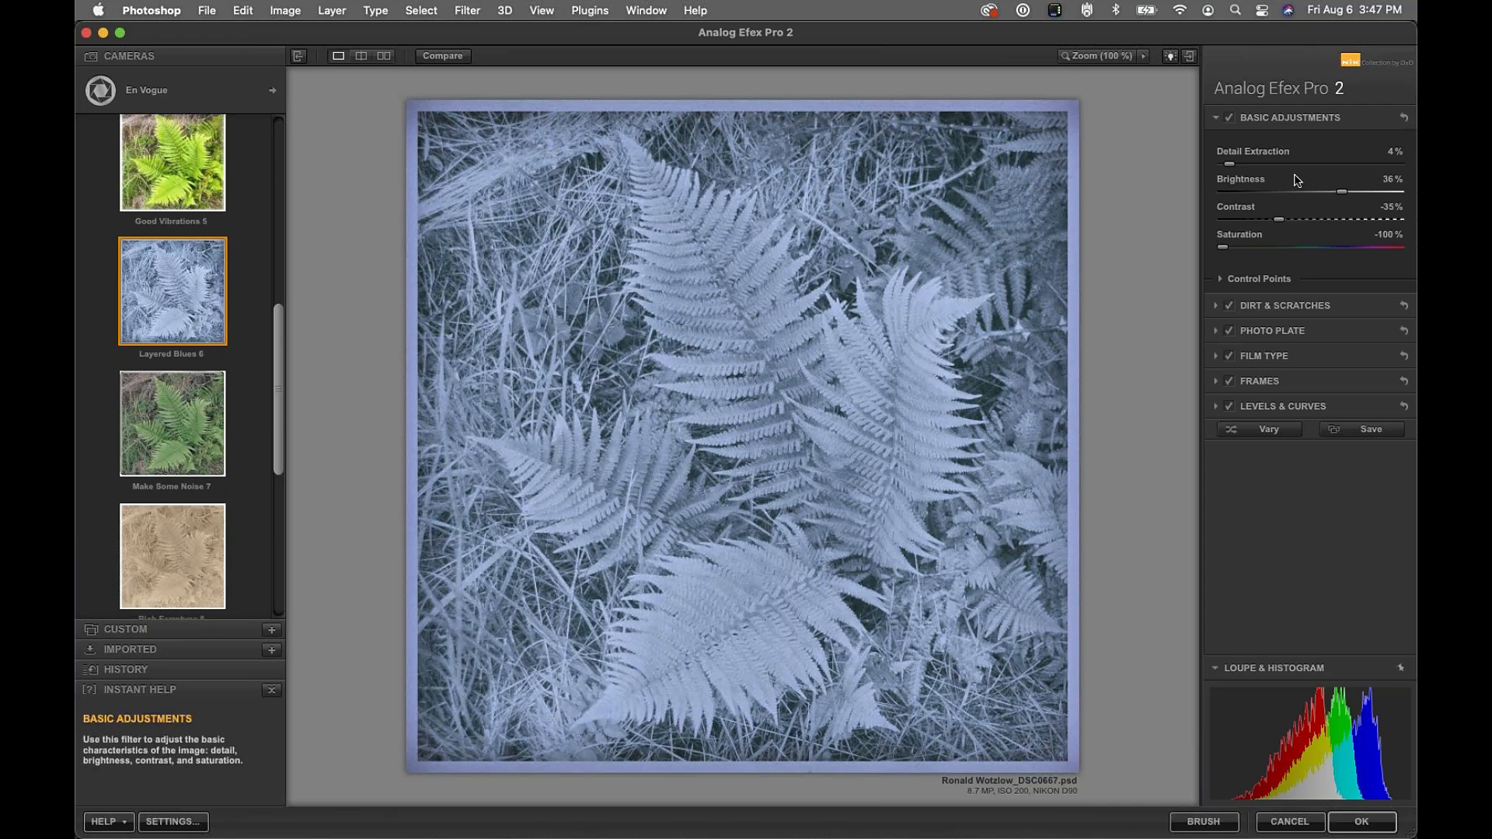
{"action": "left_click", "coordinate": [1274, 280]}
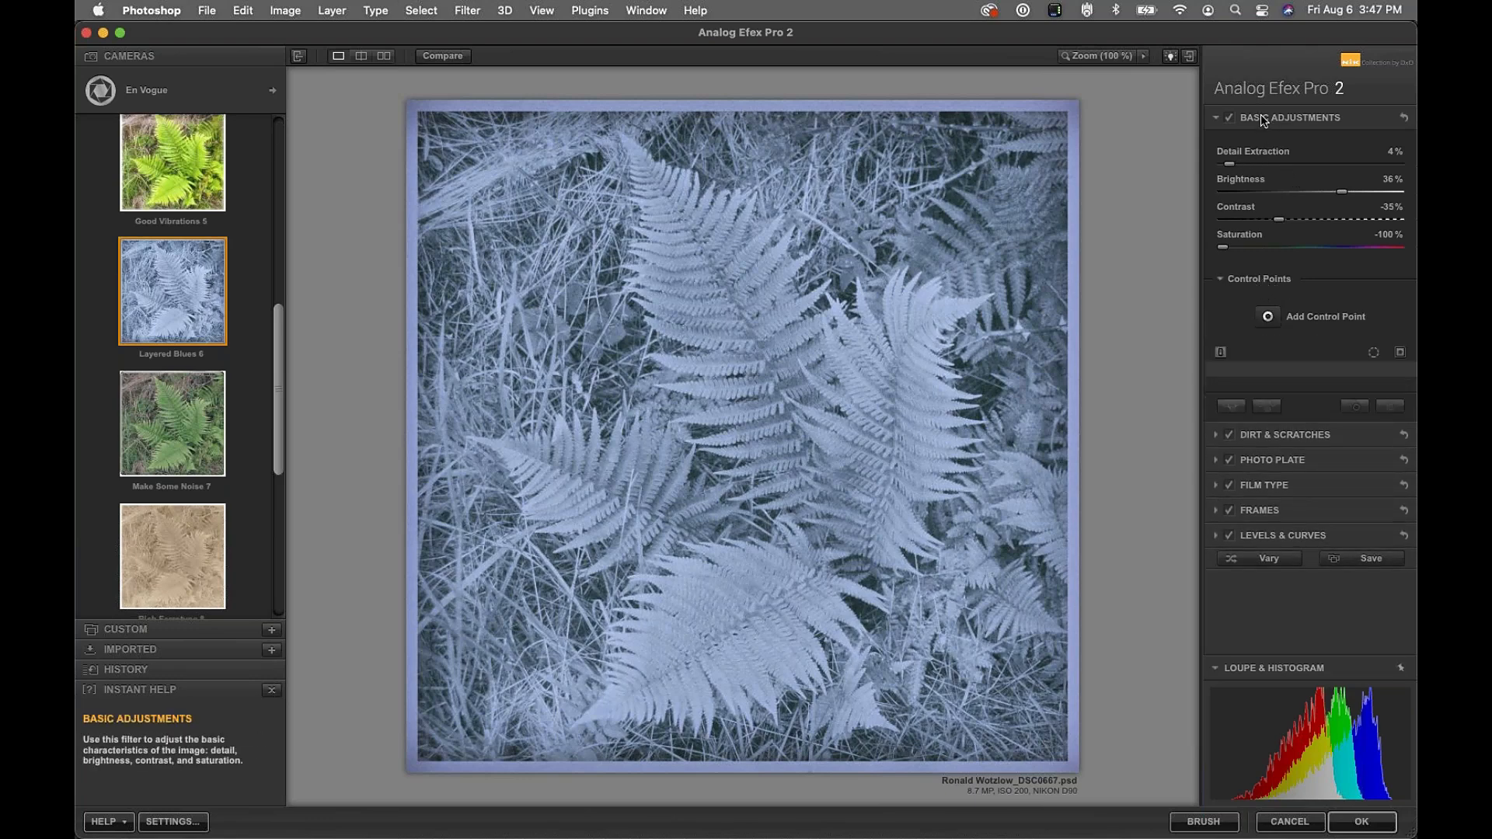
Add control points on the central fern and upper-right grass, enlarging and darkening their areas
{"action": "left_click", "coordinate": [1268, 316]}
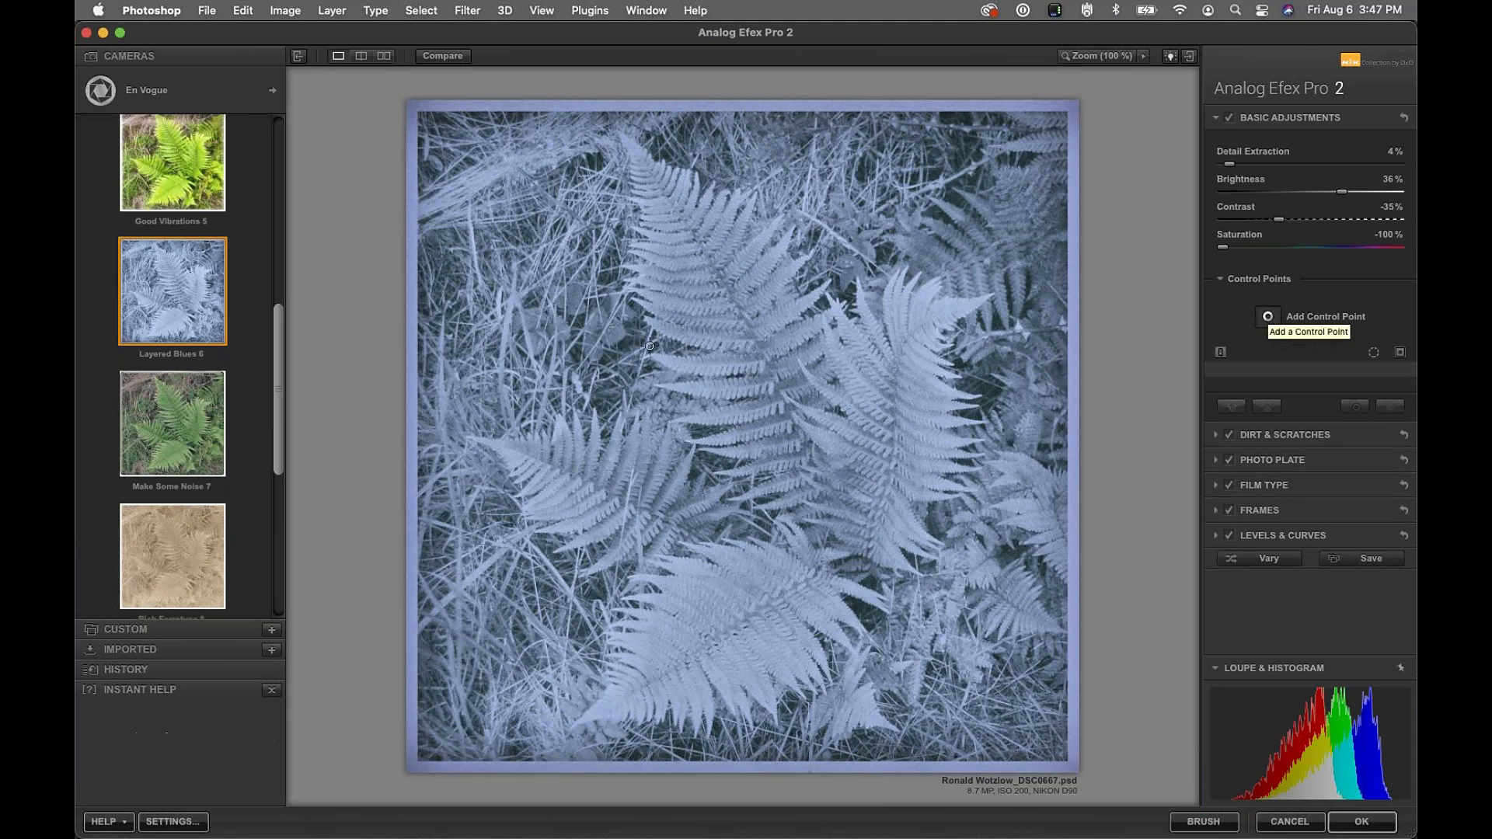
{"action": "left_click", "coordinate": [737, 396]}
{"action": "left_click_drag", "start_coordinate": [779, 395], "coordinate": [826, 436]}
{"action": "left_click", "coordinate": [1267, 316]}
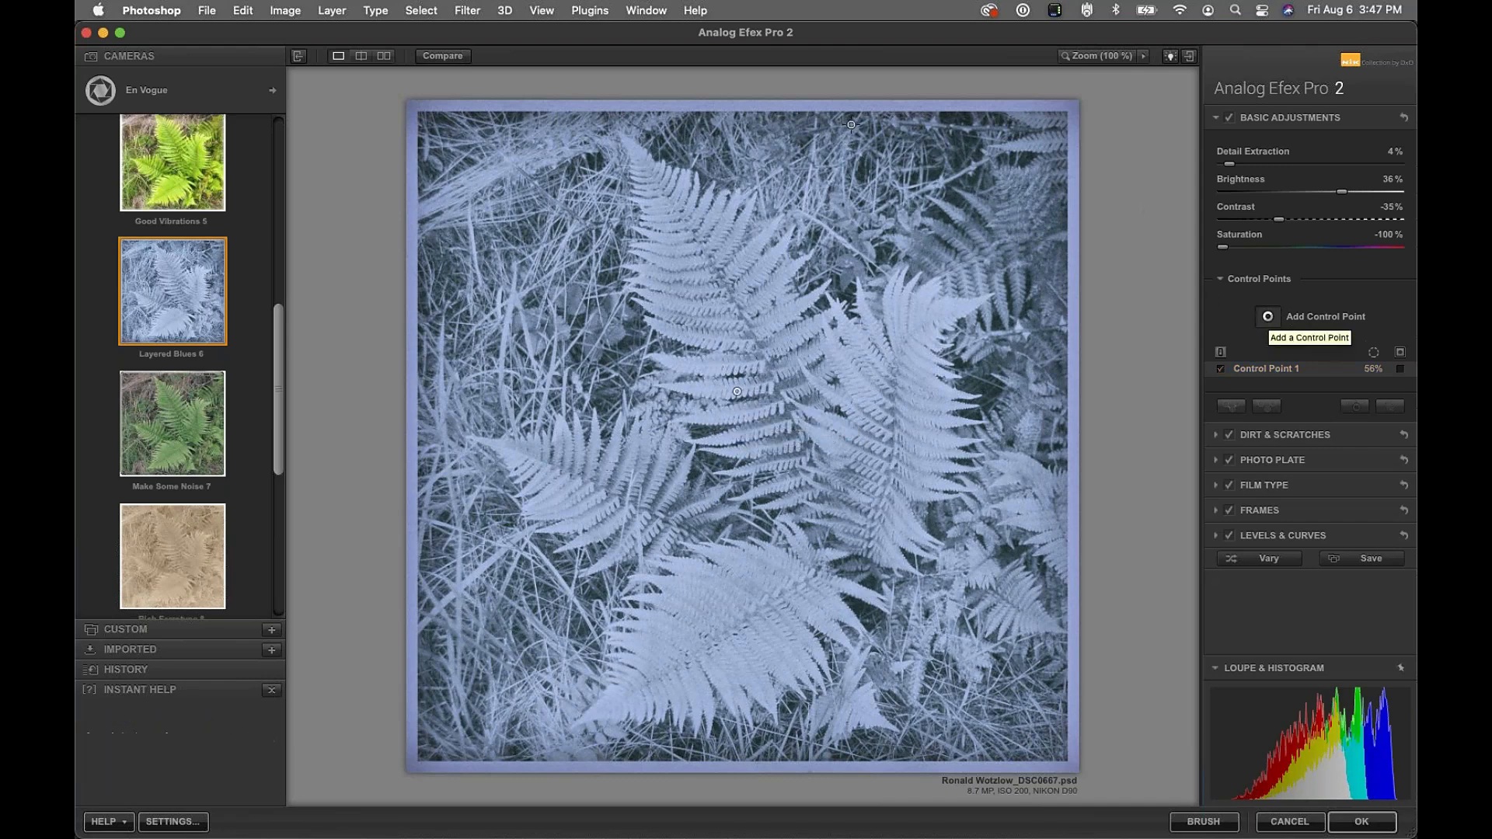
{"action": "left_click", "coordinate": [906, 167]}
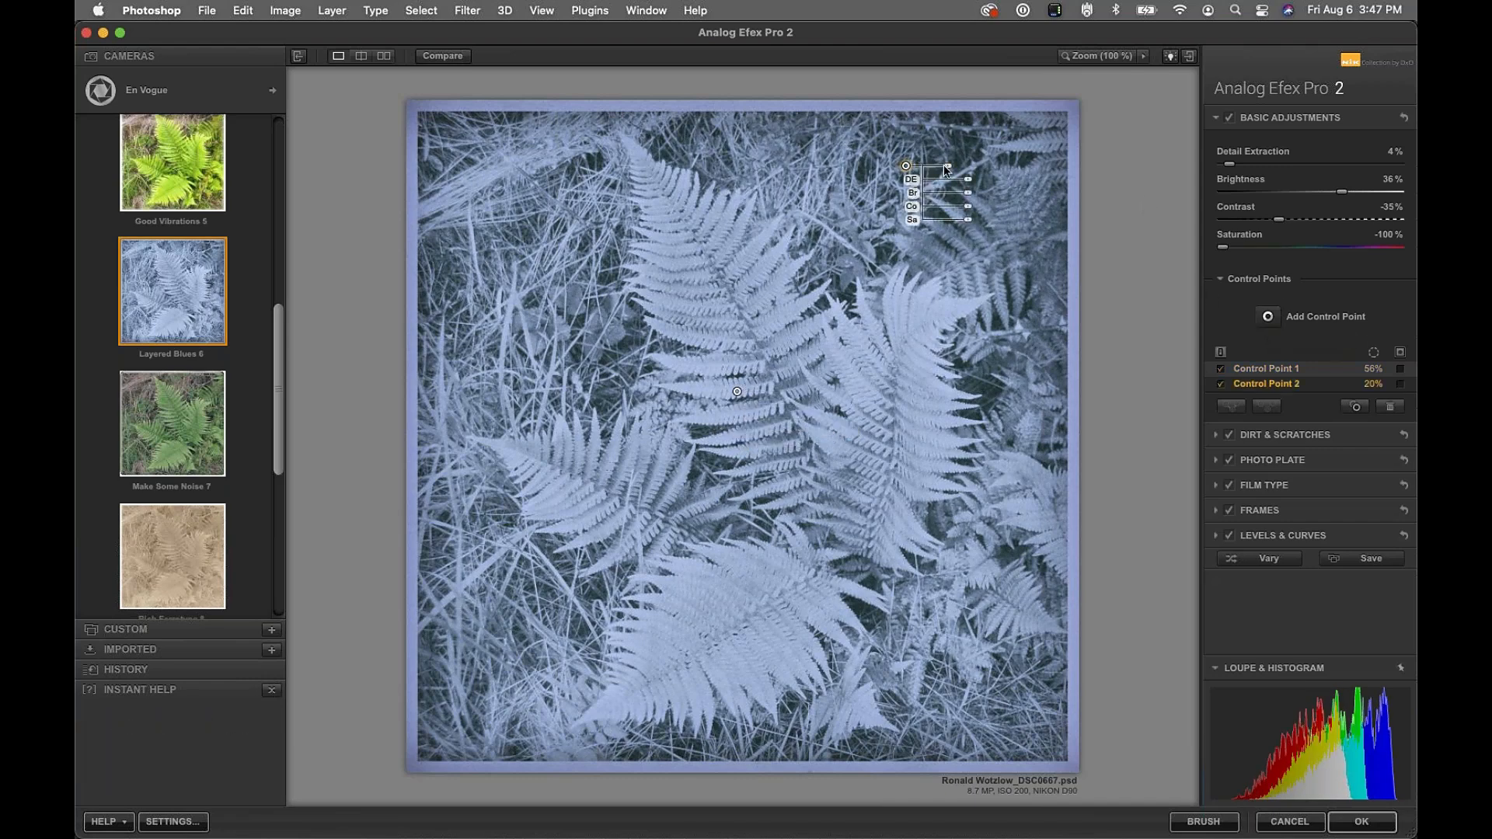
{"action": "left_click_drag", "start_coordinate": [967, 192], "coordinate": [1019, 504]}
Move Control Point 4 near the bottom edge and add points in the lower-left and upper-left grass
{"action": "left_click_drag", "start_coordinate": [1035, 618], "coordinate": [460, 755]}
{"action": "left_click_drag", "start_coordinate": [483, 713], "coordinate": [481, 209]}
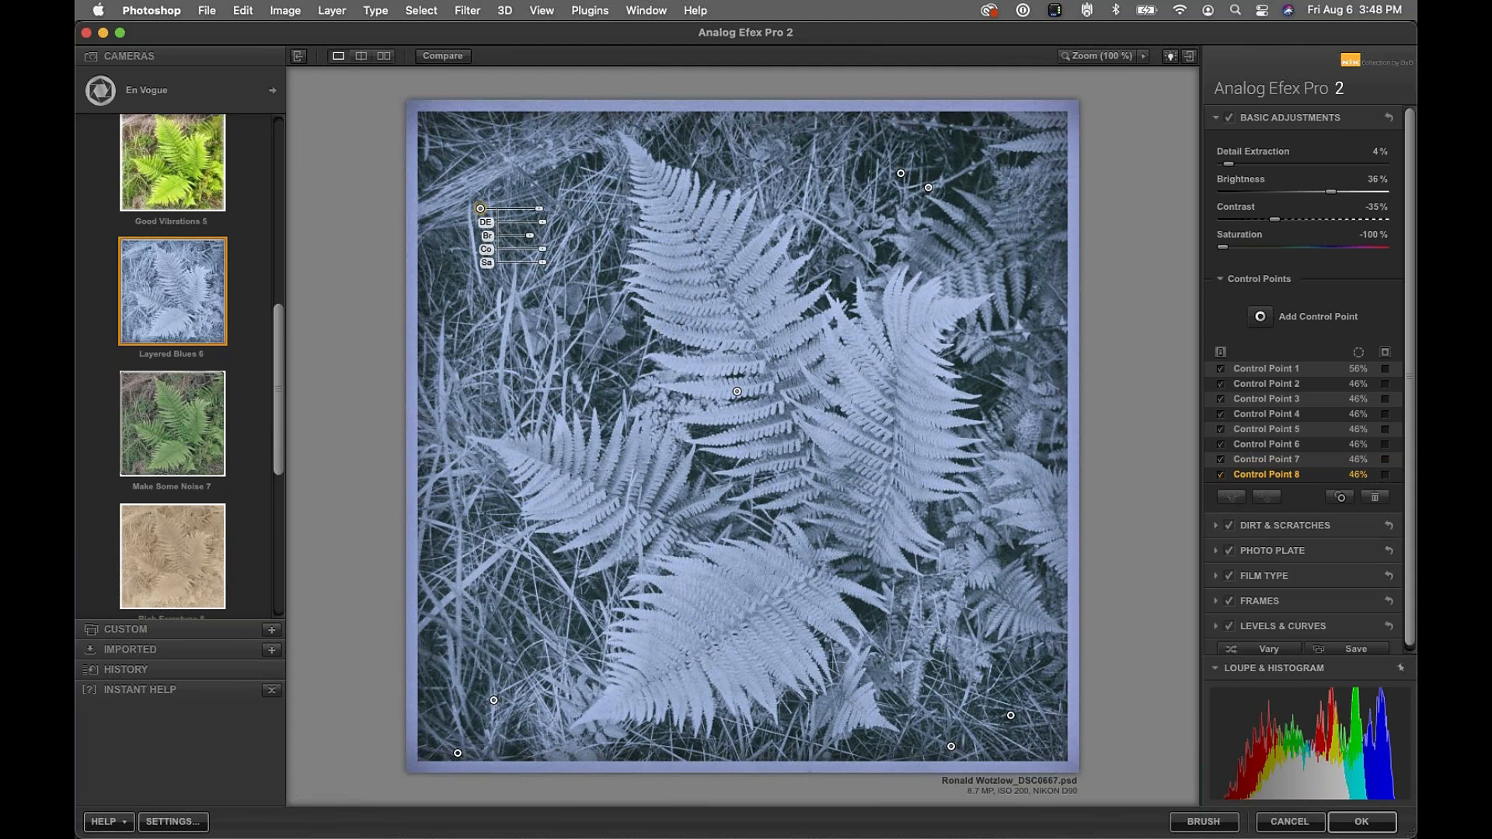
{"action": "left_click", "coordinate": [554, 208]}
Raise Control Point 1's Detail Extraction slightly and collapse Basic Adjustments
{"action": "left_click", "coordinate": [737, 392]}
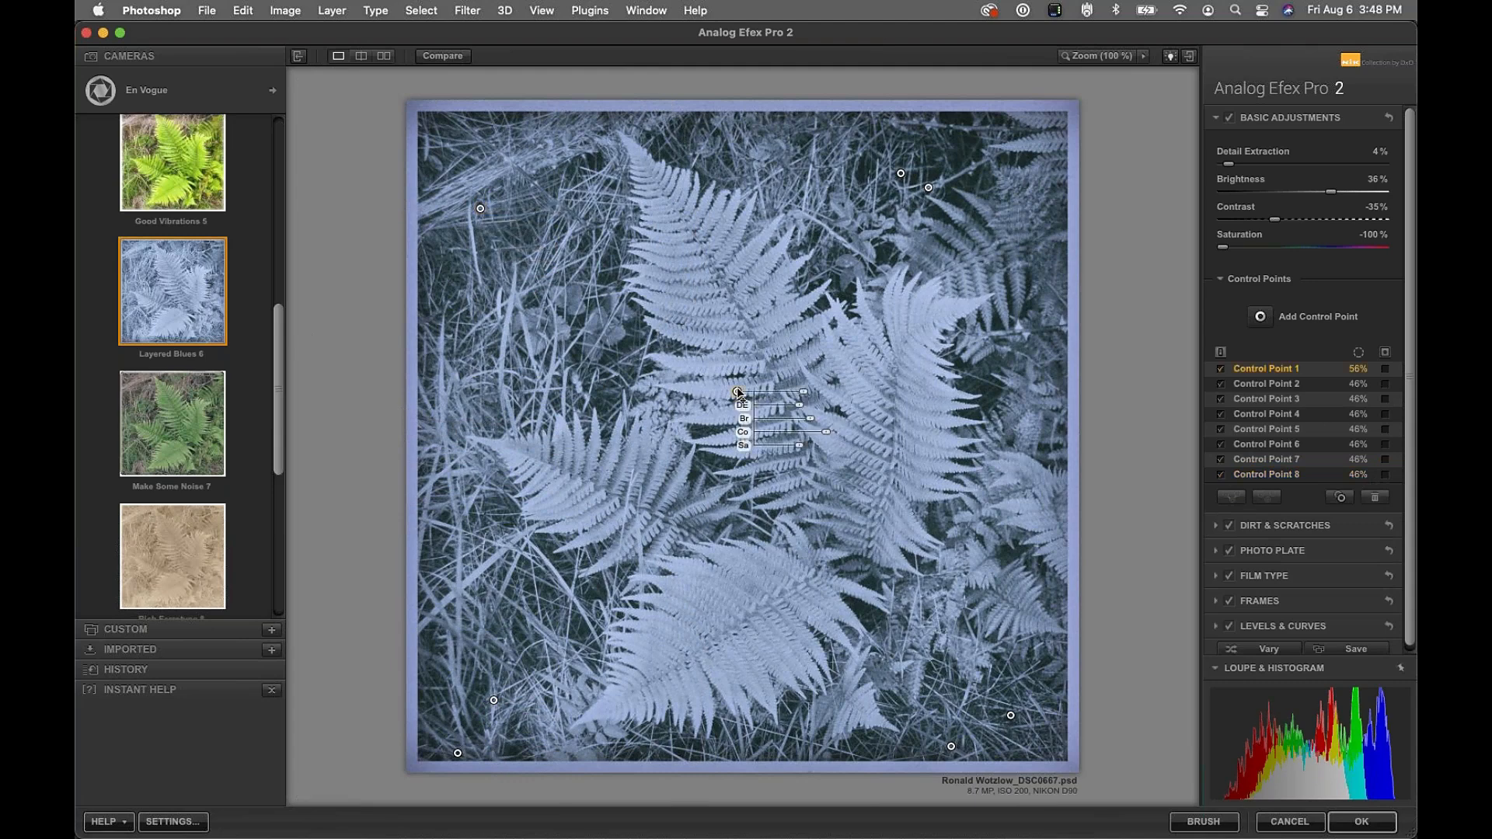
{"action": "left_click_drag", "start_coordinate": [801, 410], "coordinate": [813, 426]}
{"action": "left_click", "coordinate": [1272, 117]}
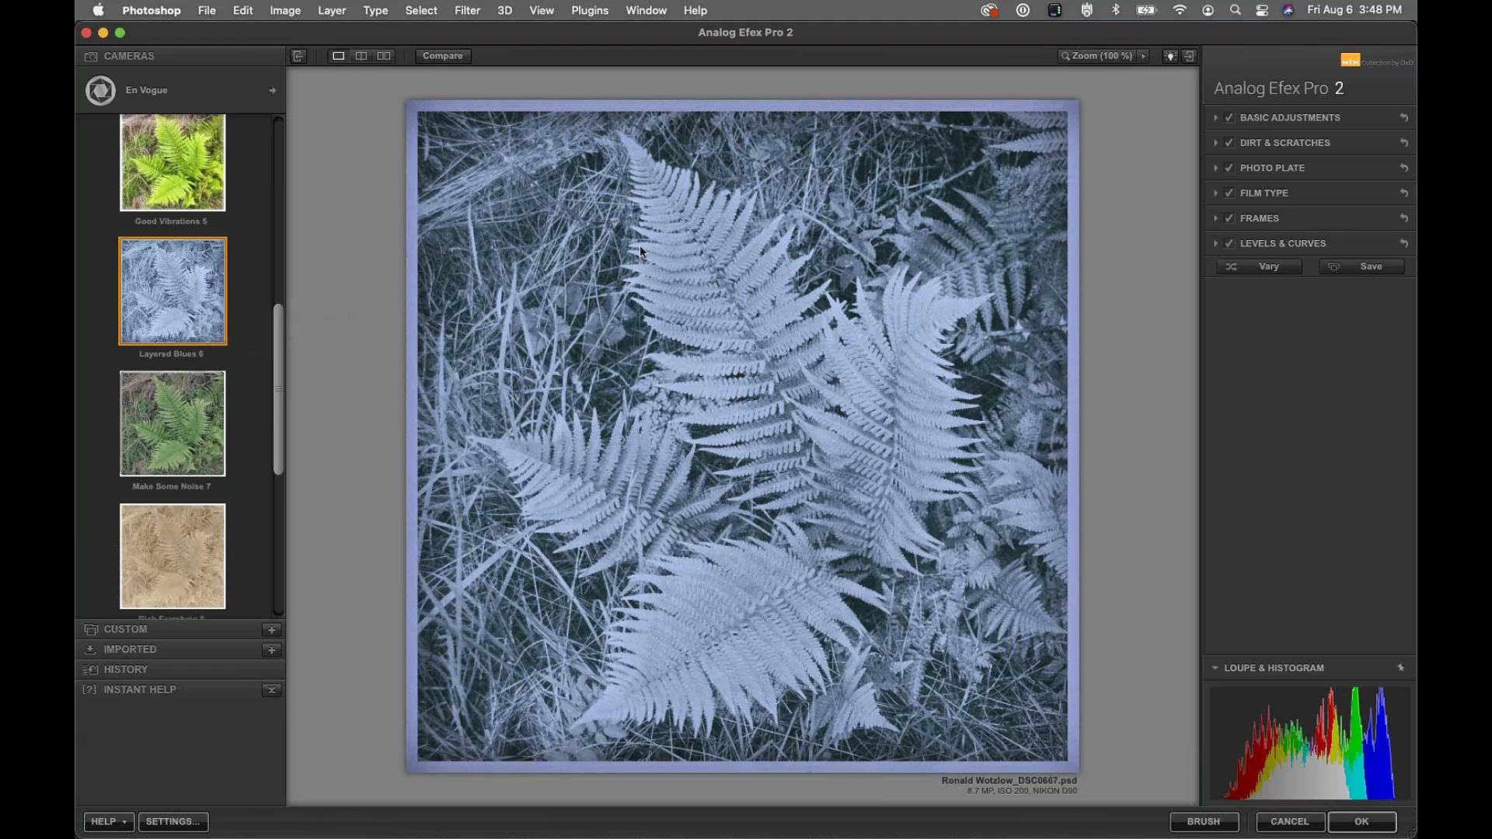
Switch to Camera Kit, add Bokeh, and shape the sharp area into a tall oval around the central fern
{"action": "left_click", "coordinate": [273, 94]}
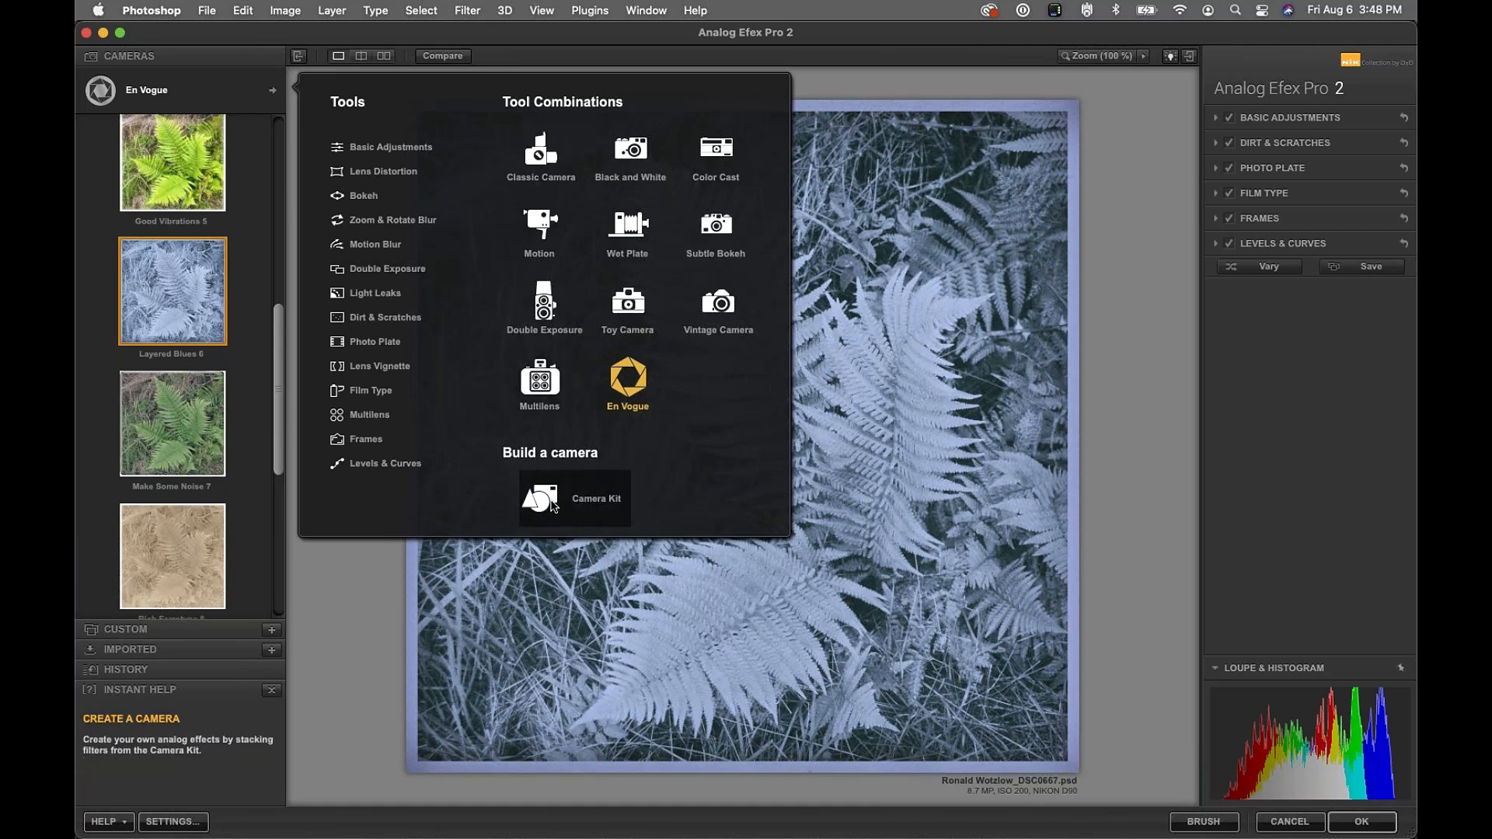
{"action": "left_click", "coordinate": [553, 505]}
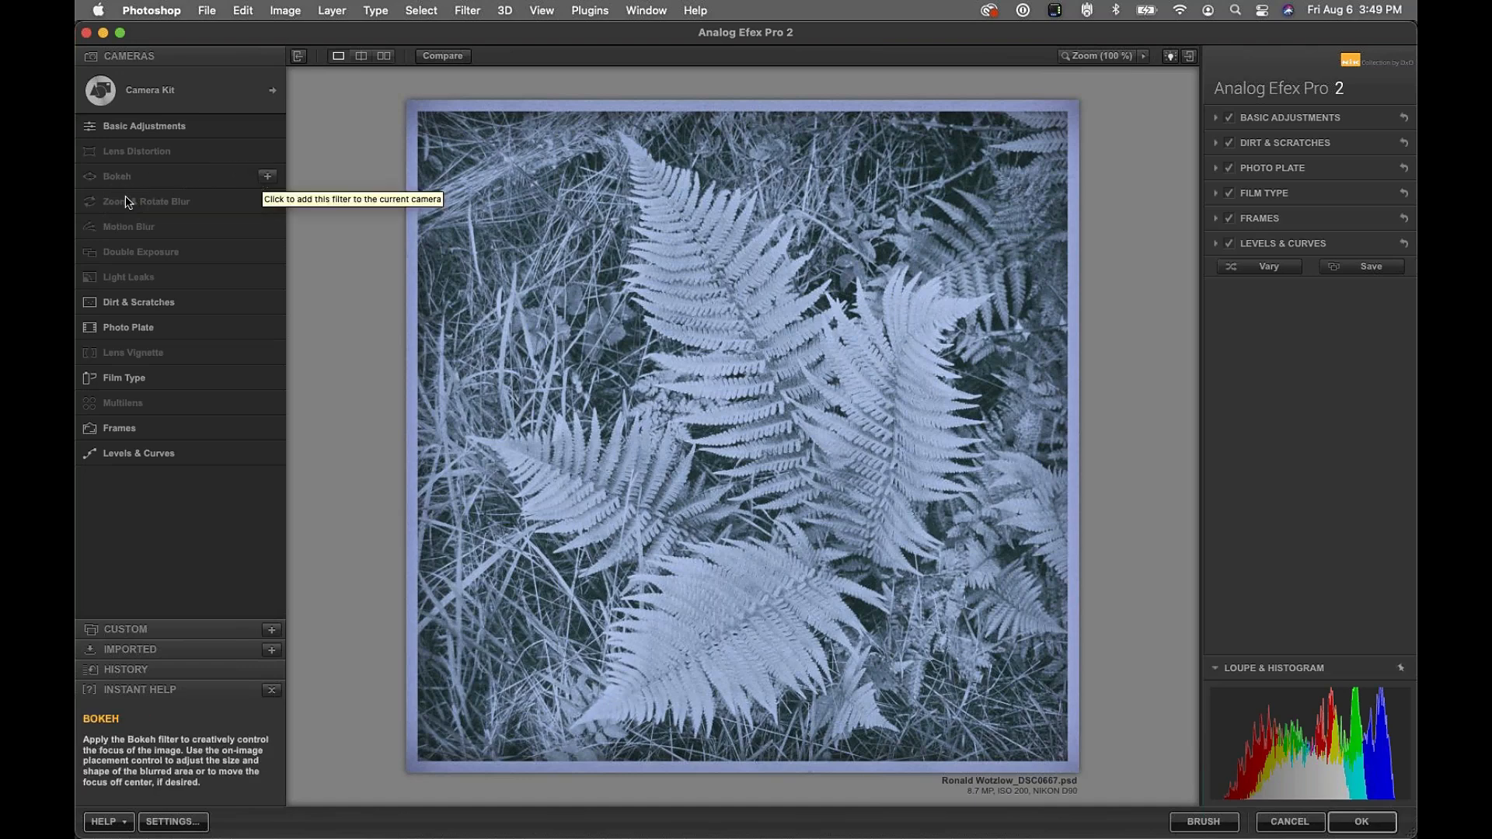
{"action": "left_click", "coordinate": [267, 177]}
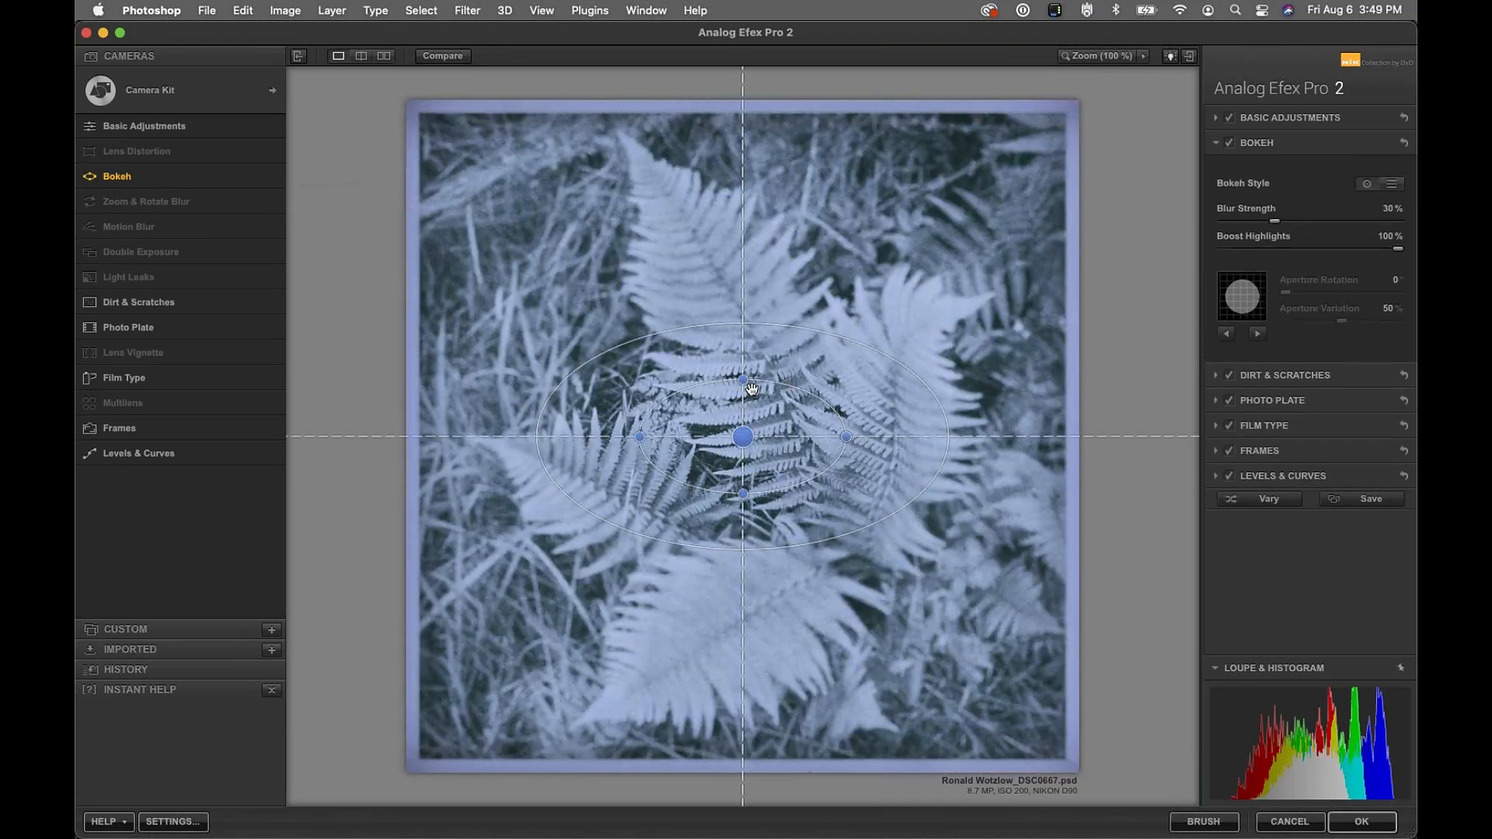
{"action": "left_click_drag", "start_coordinate": [751, 388], "coordinate": [744, 252]}
{"action": "left_click_drag", "start_coordinate": [845, 440], "coordinate": [905, 440]}
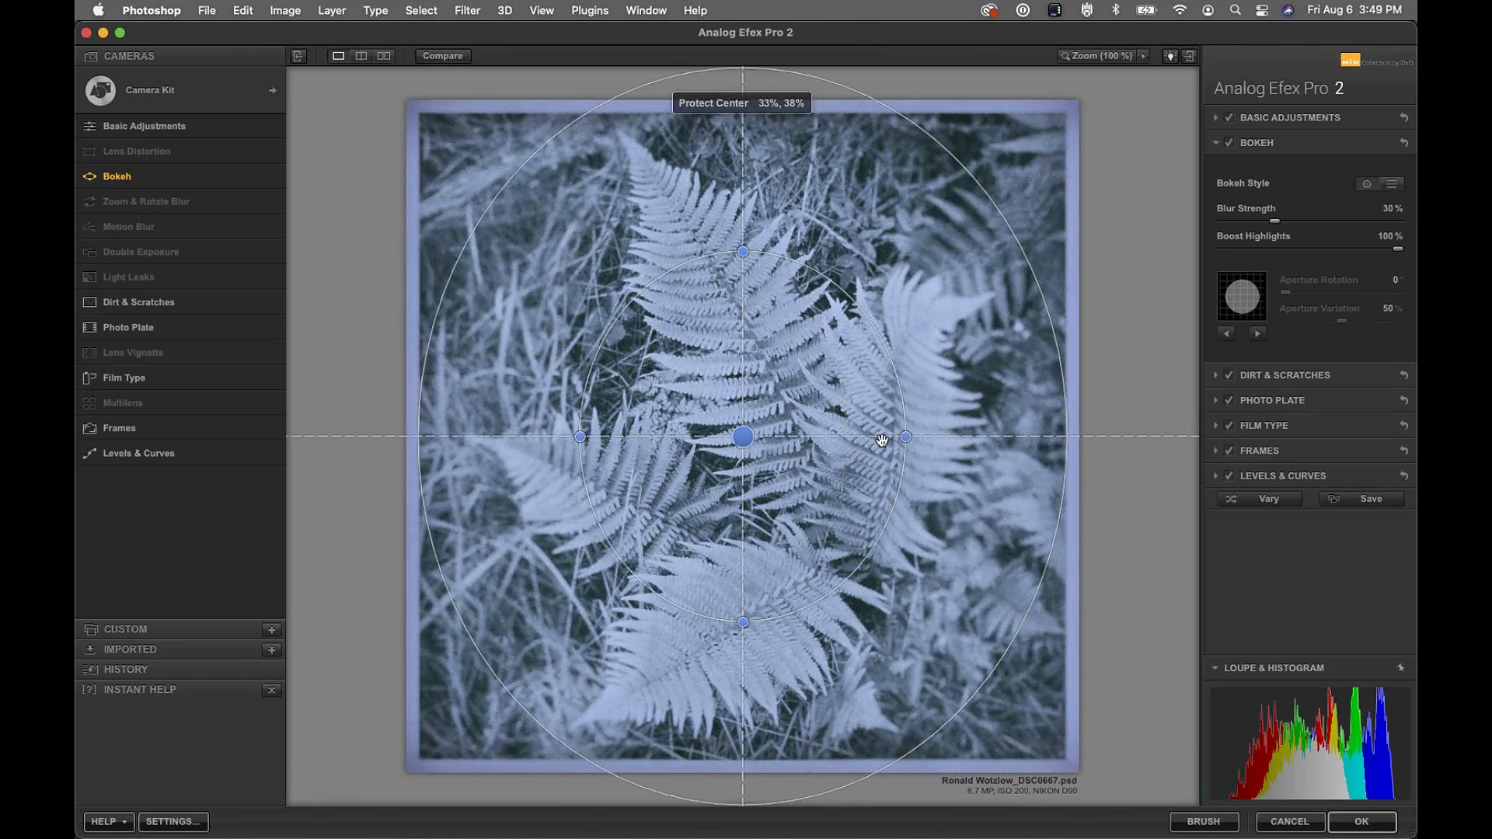
{"action": "left_click_drag", "start_coordinate": [744, 439], "coordinate": [744, 470]}
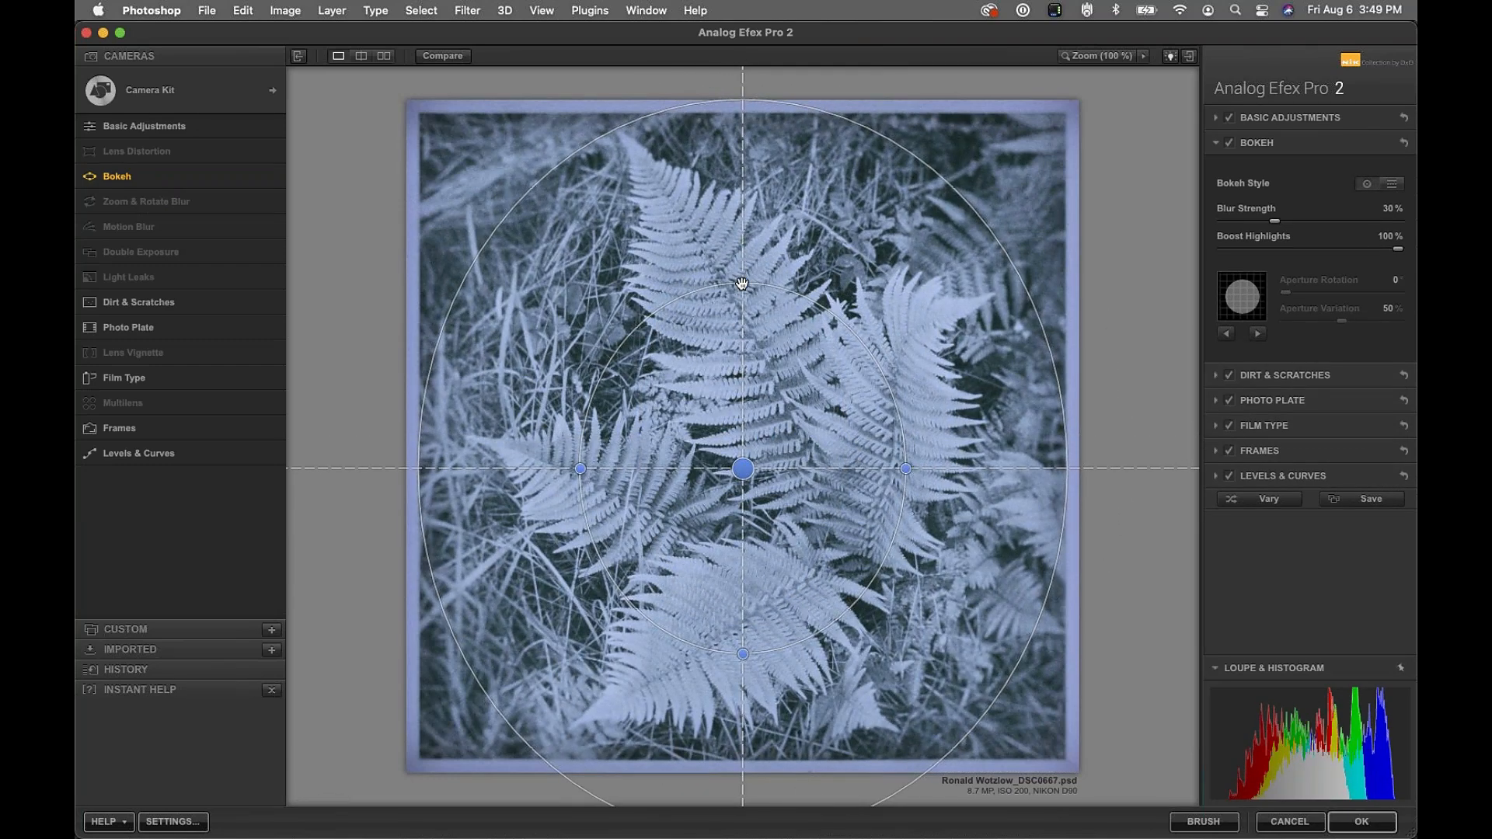
Choose a six-point star aperture rotated to 67° and apply the Analog Efex result
{"action": "left_click", "coordinate": [1227, 334]}
{"action": "left_click", "coordinate": [1227, 333]}
{"action": "left_click", "coordinate": [1227, 334]}
{"action": "left_click", "coordinate": [1228, 334]}
{"action": "left_click_drag", "start_coordinate": [1286, 292], "coordinate": [1353, 321]}
{"action": "mouse_move", "coordinate": [590, 138]}
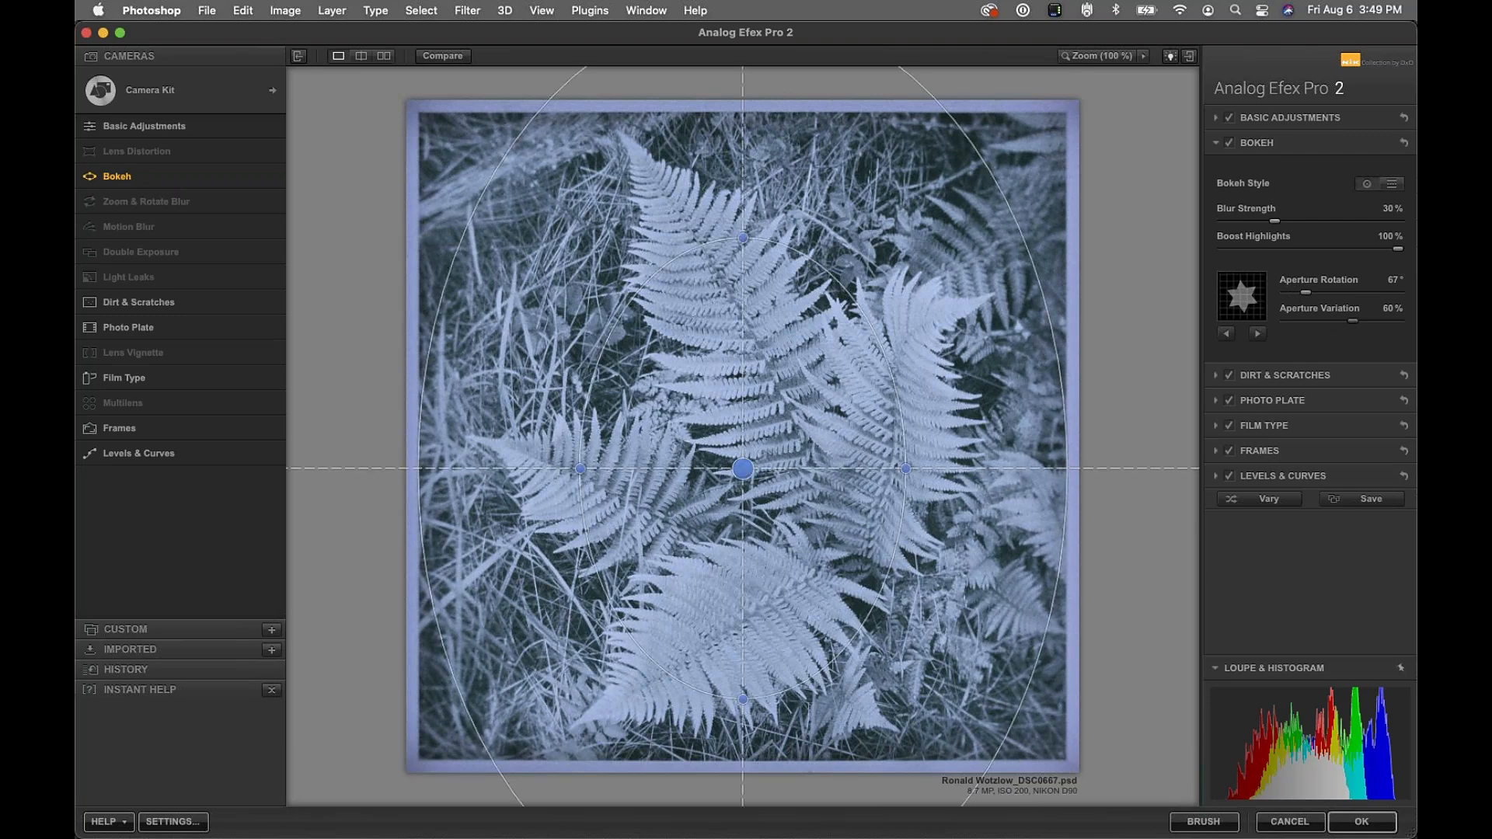
{"action": "left_click", "coordinate": [1361, 822]}
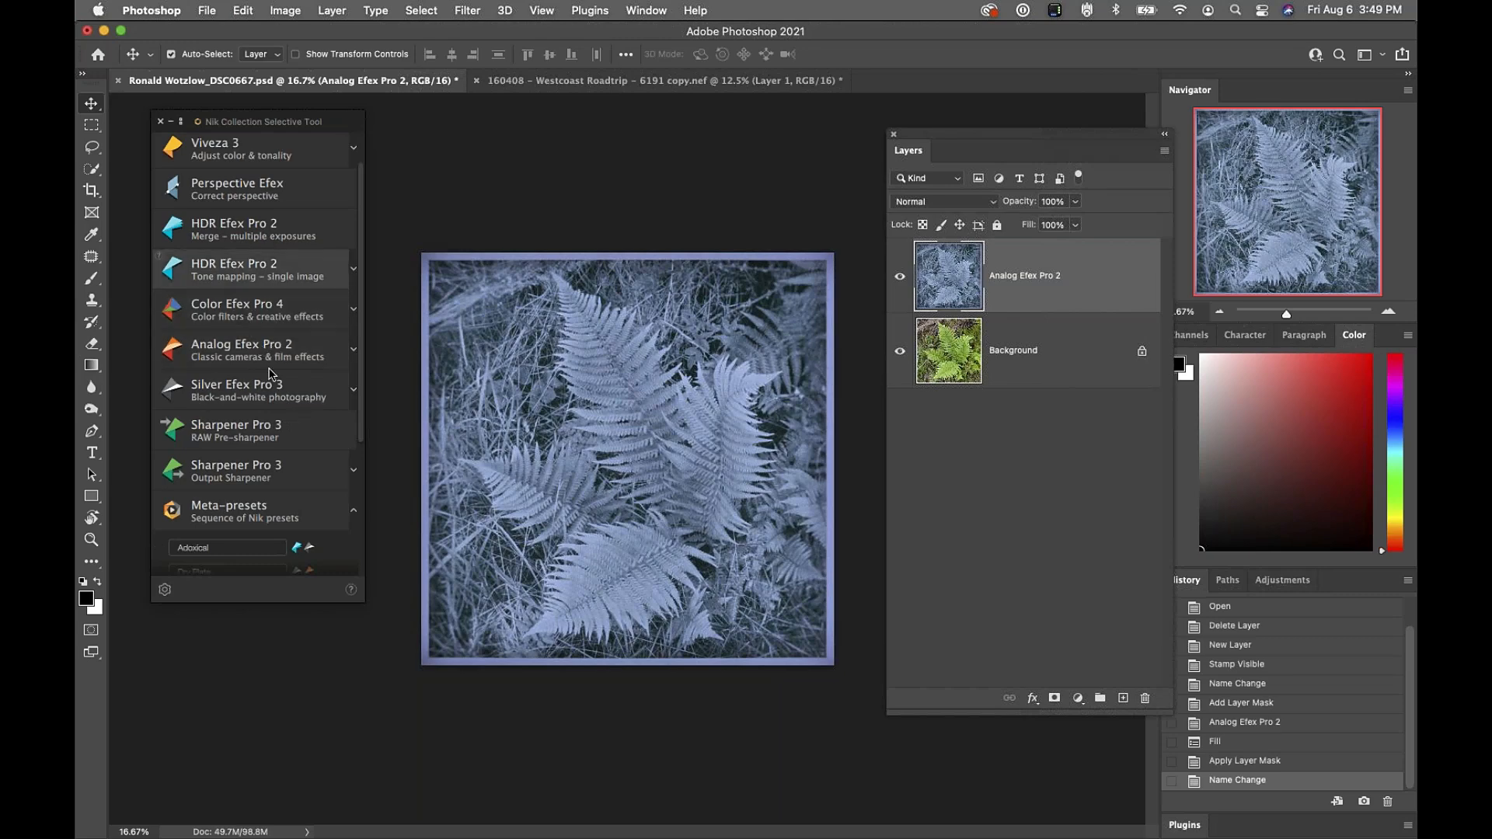
Launch Color Efex Pro 4 on a new stamped layer from the Nik Selective Tool panel
{"action": "left_click", "coordinate": [328, 330]}
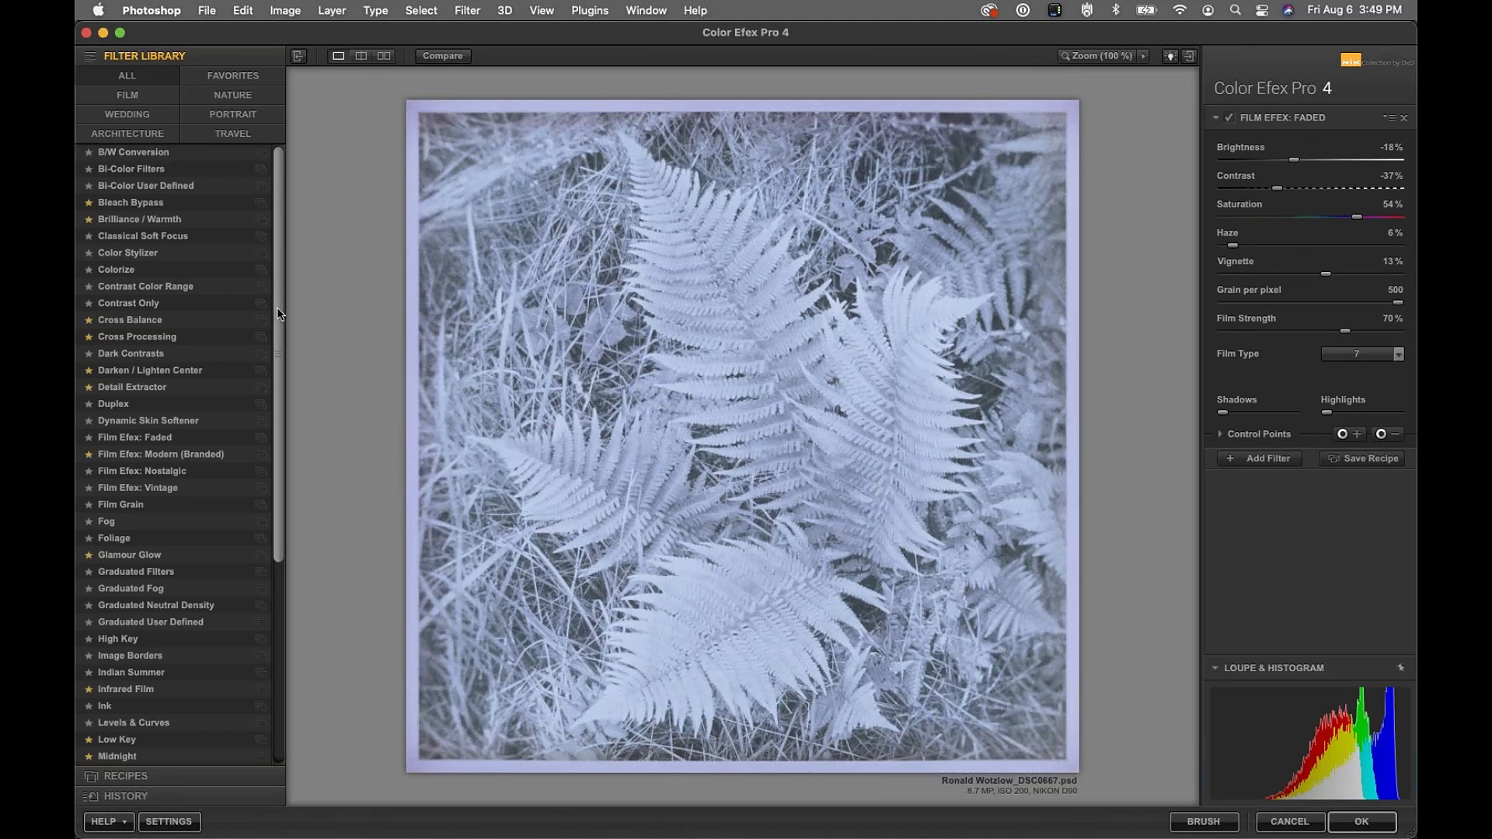
Apply Infrared Film using Black and White 2, Lighten Highlights 100%, at 30% opacity
{"action": "scroll", "coordinate": [278, 311], "scroll_direction": "down", "scroll_amount": 5}
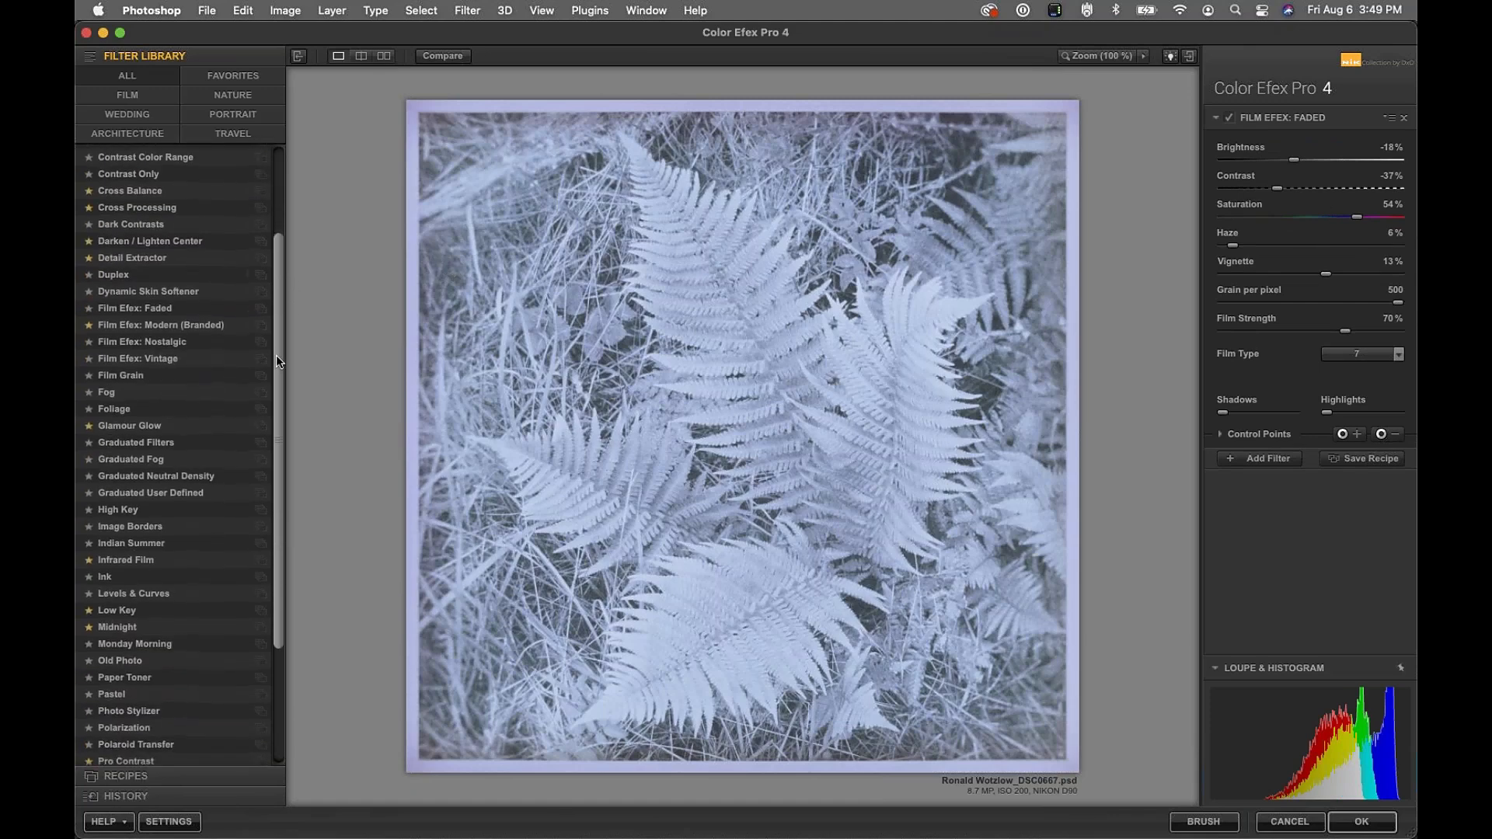
{"action": "left_click", "coordinate": [134, 560]}
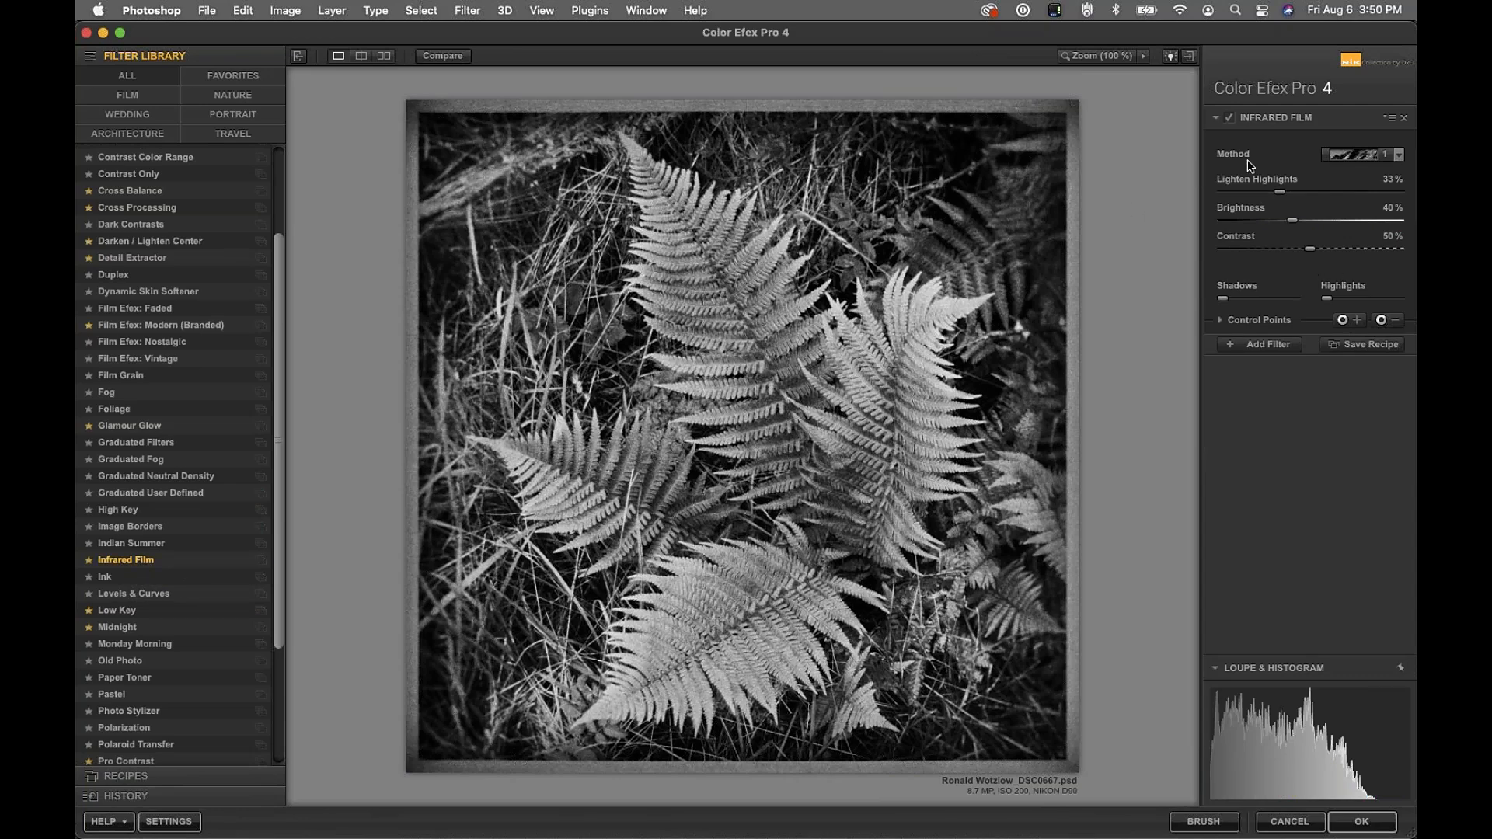
{"action": "left_click", "coordinate": [1362, 156]}
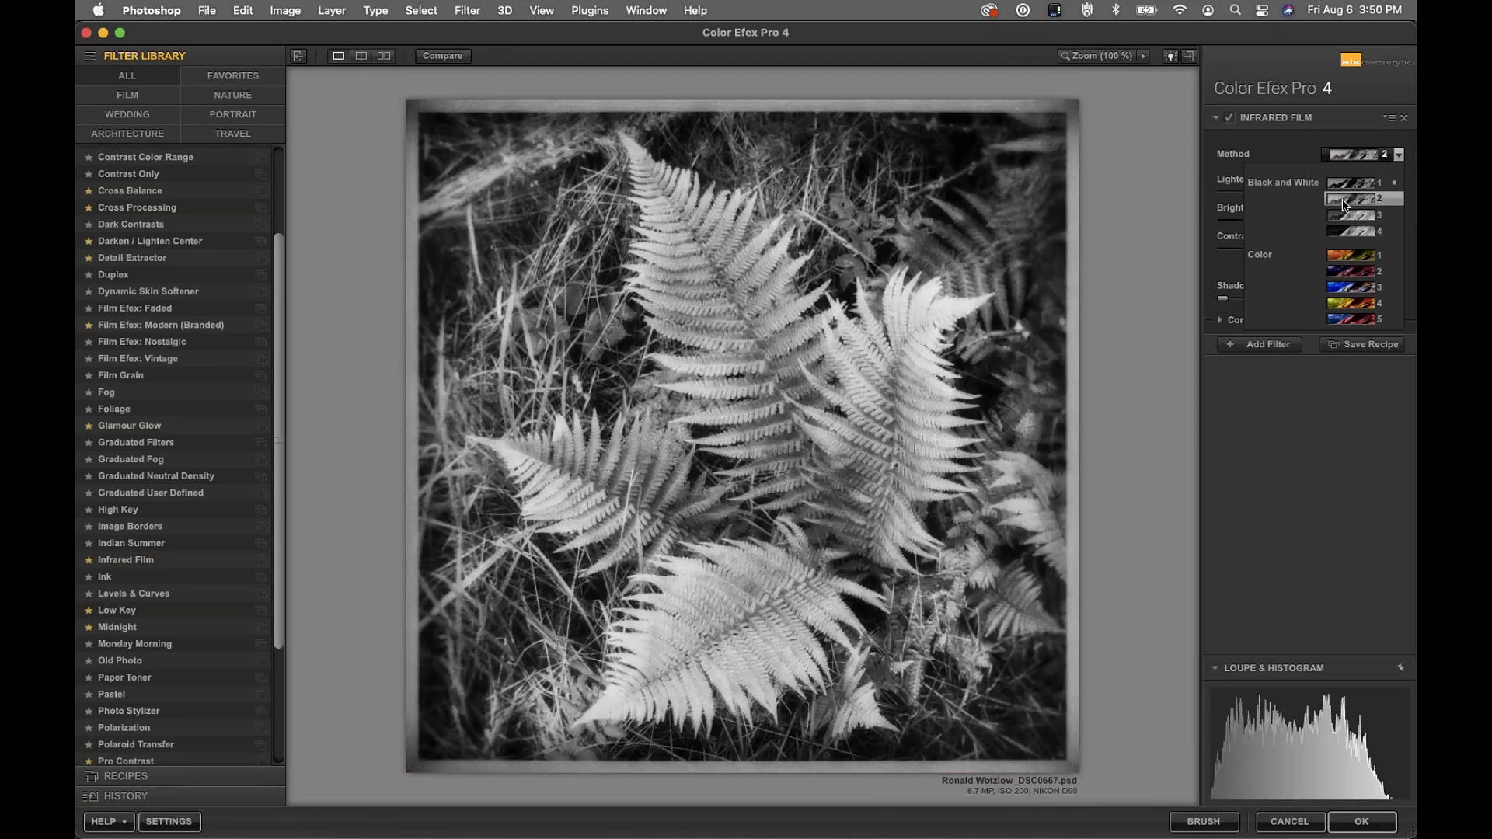
{"action": "left_click", "coordinate": [1341, 198]}
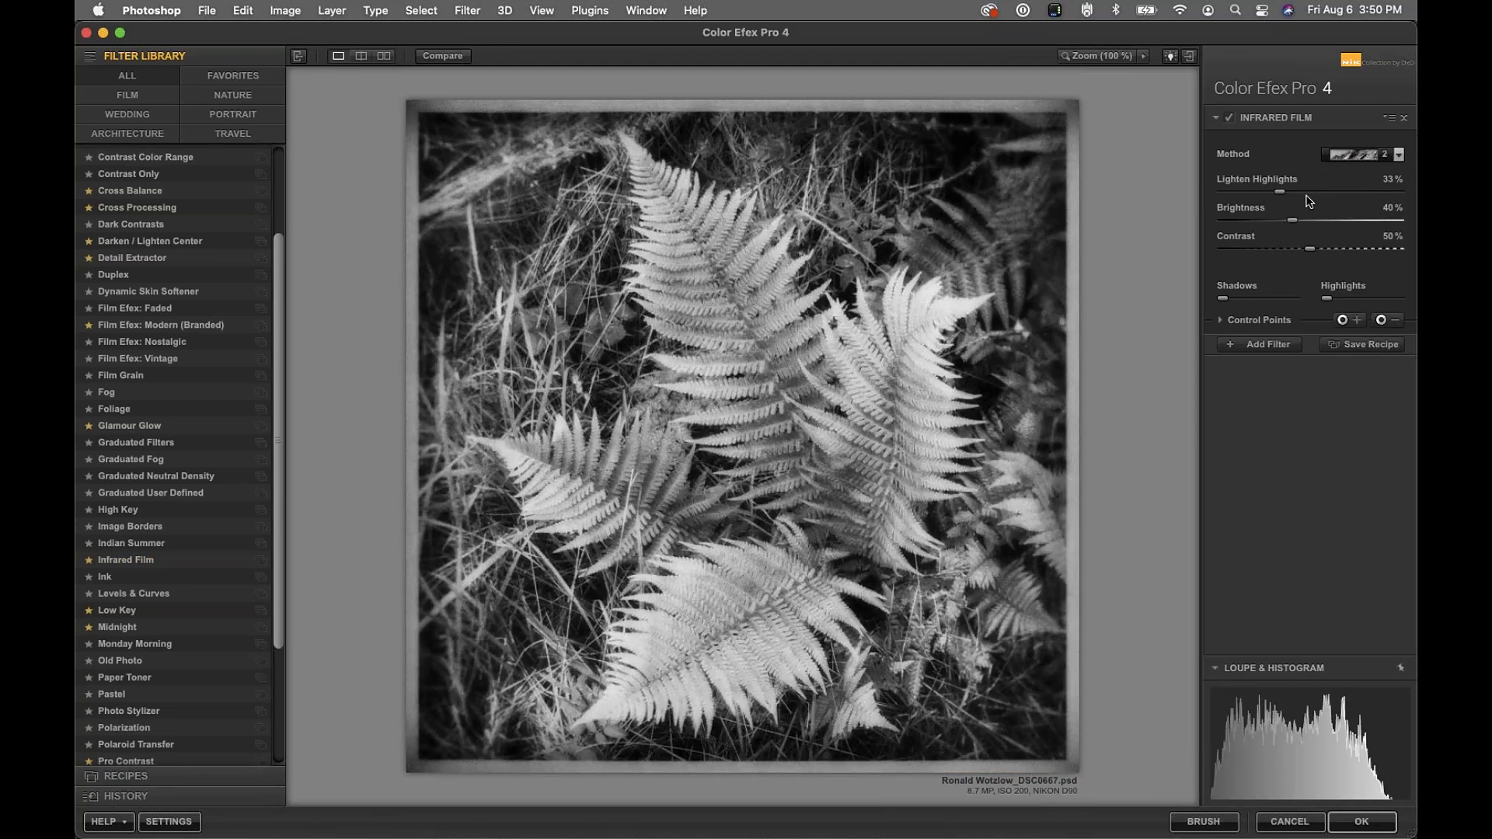
{"action": "left_click_drag", "start_coordinate": [1281, 192], "coordinate": [1406, 199]}
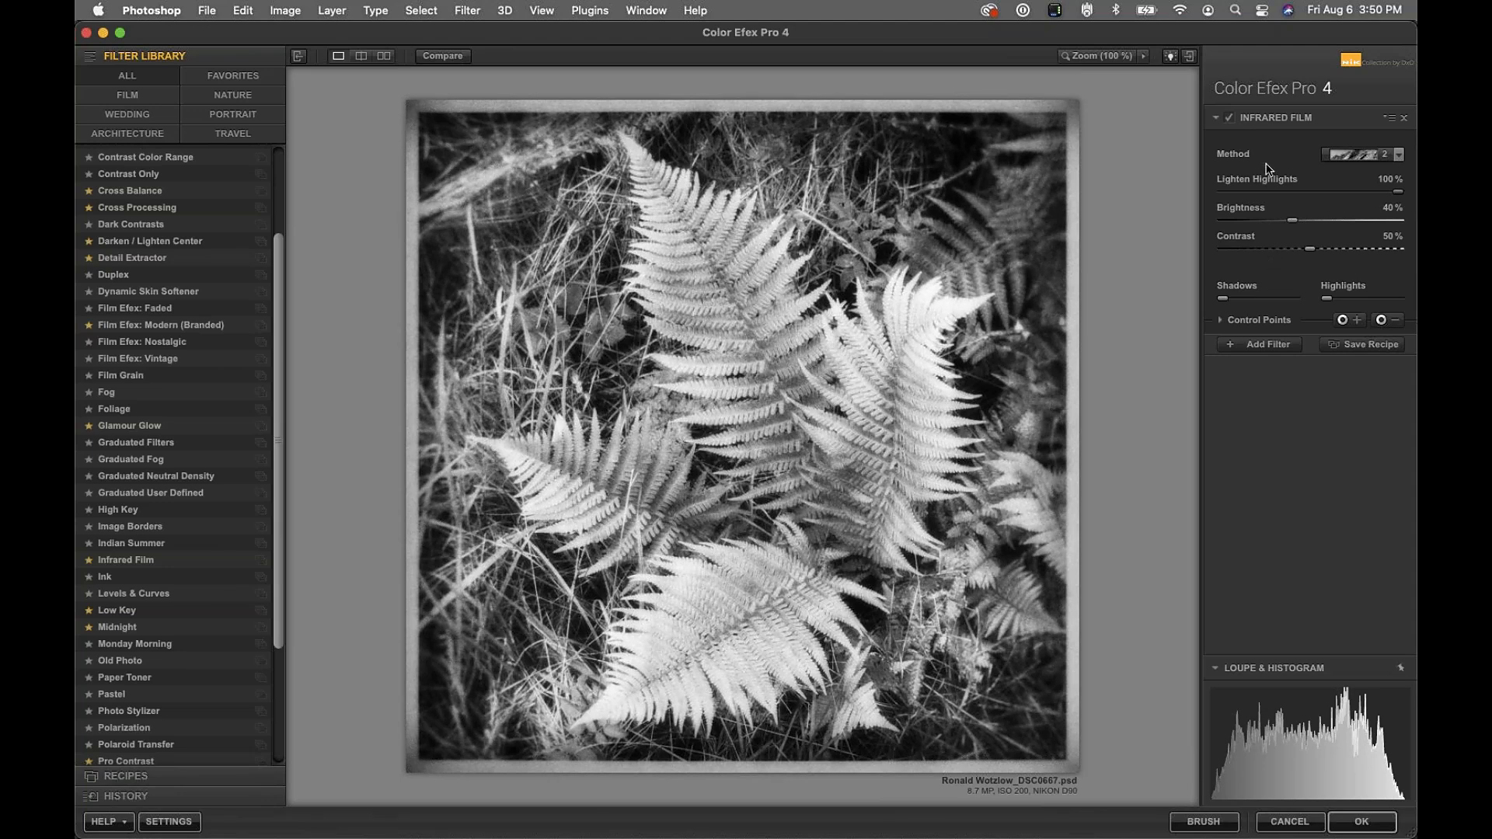
{"action": "left_click", "coordinate": [1259, 324]}
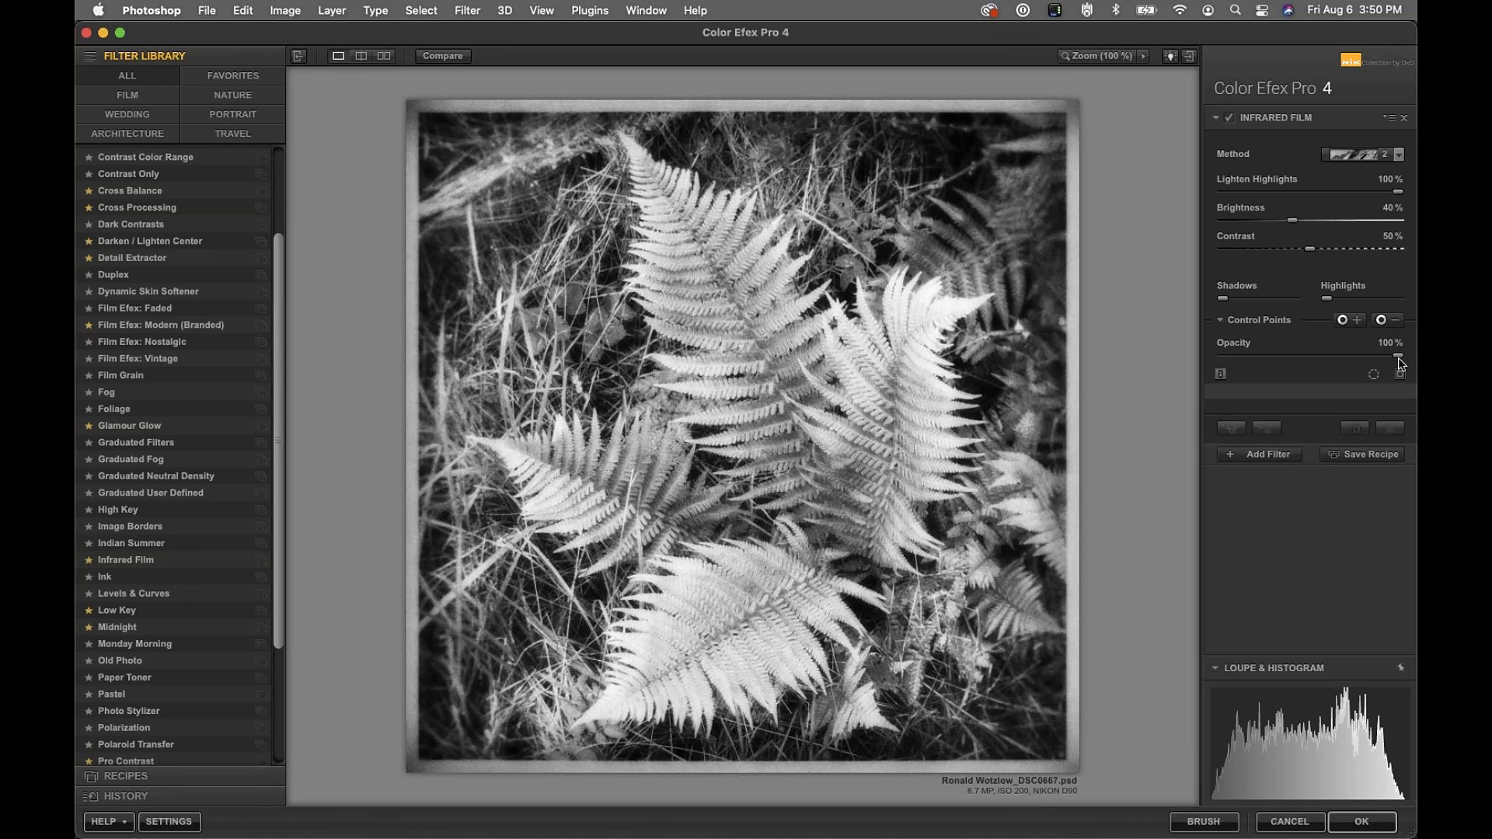
{"action": "left_click_drag", "start_coordinate": [1397, 356], "coordinate": [1280, 360]}
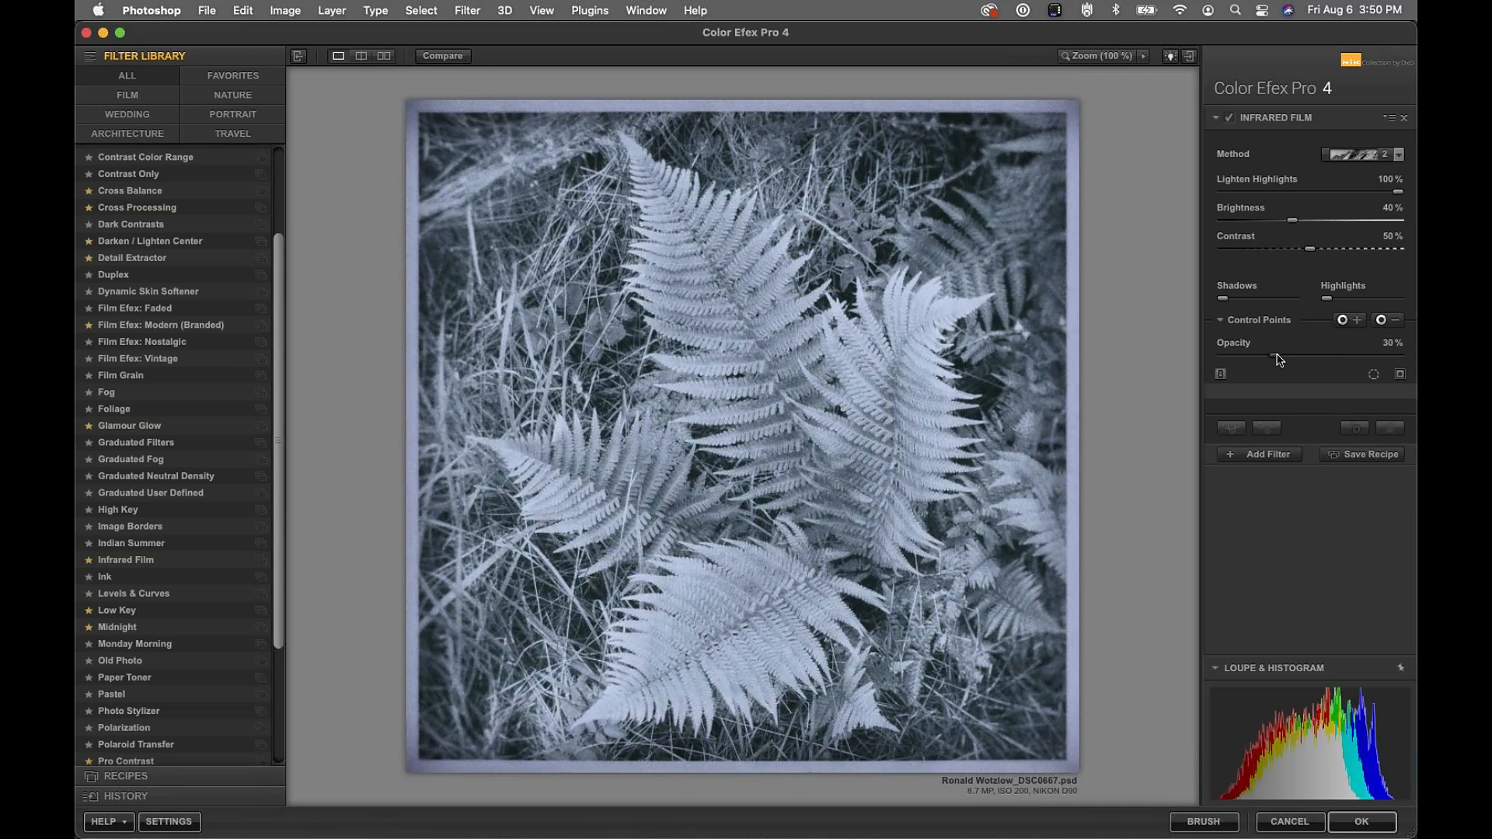
{"action": "left_click", "coordinate": [1228, 119]}
{"action": "left_click", "coordinate": [1228, 120]}
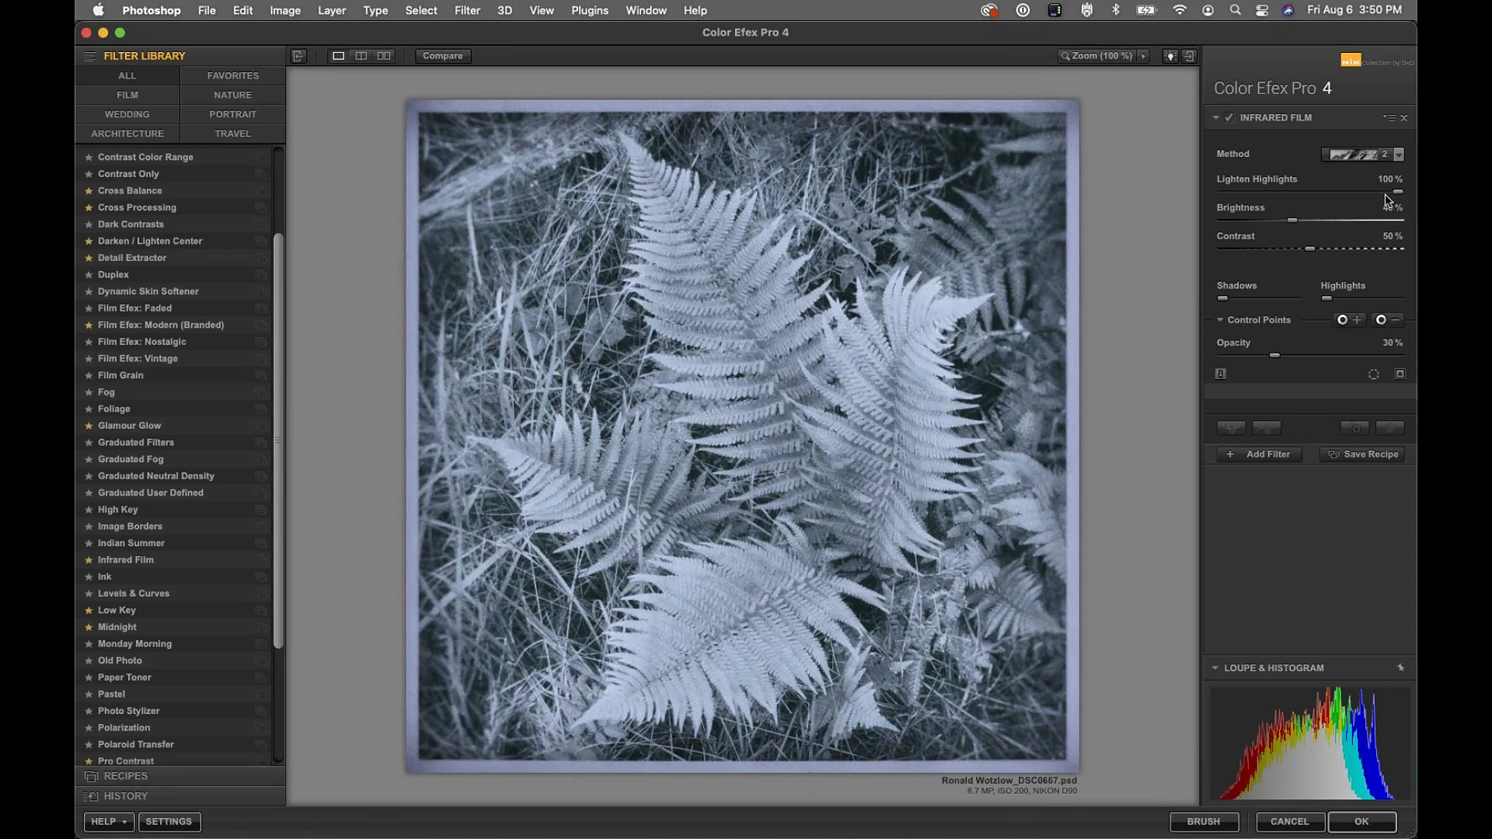
Add an Image Borders filter with Size and Spread set for a wide white frame, then apply
{"action": "left_click", "coordinate": [1265, 459]}
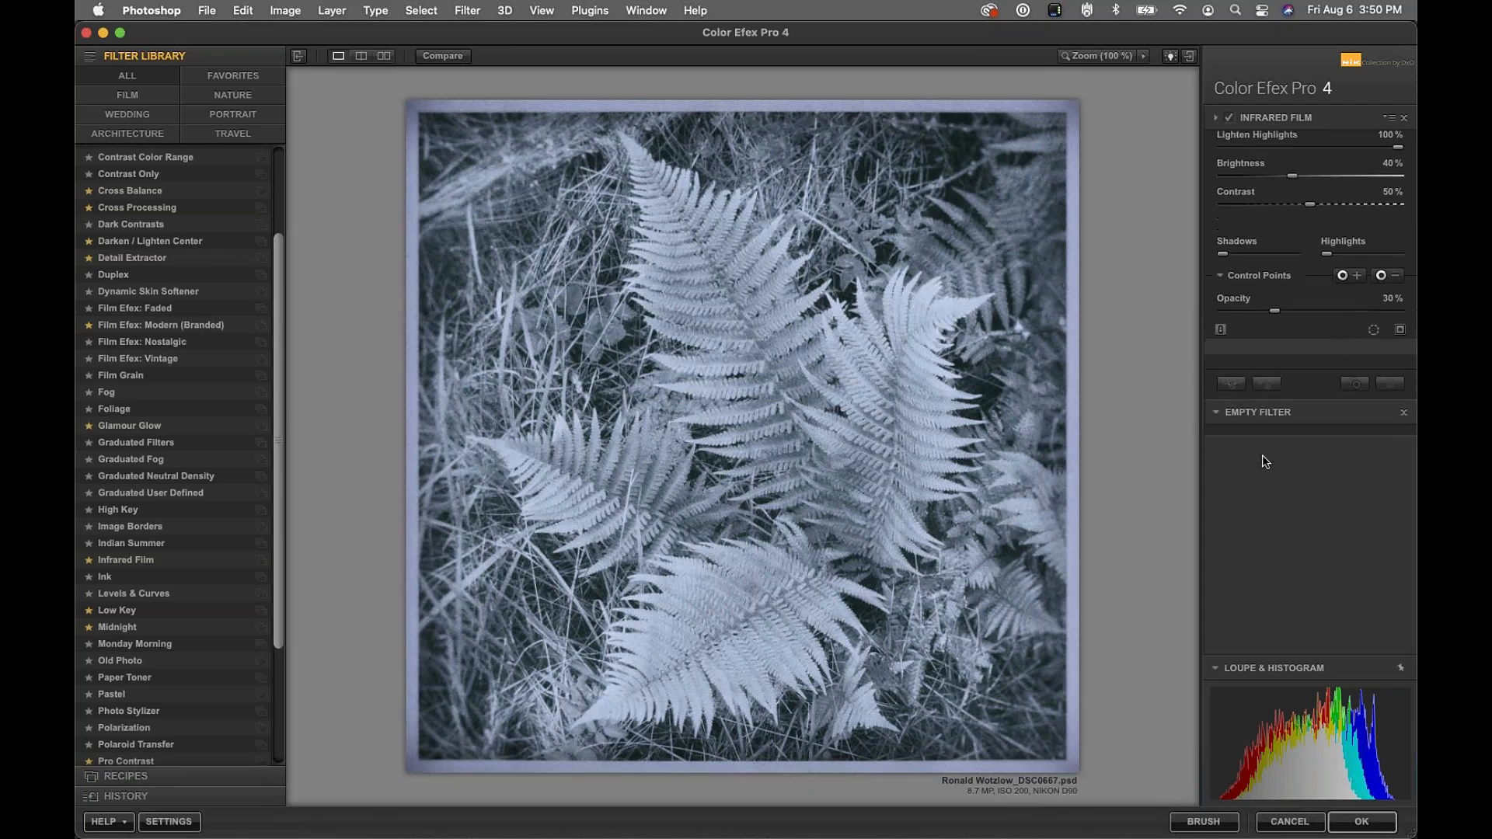
{"action": "left_click", "coordinate": [128, 527]}
{"action": "left_click_drag", "start_coordinate": [1312, 217], "coordinate": [1140, 239]}
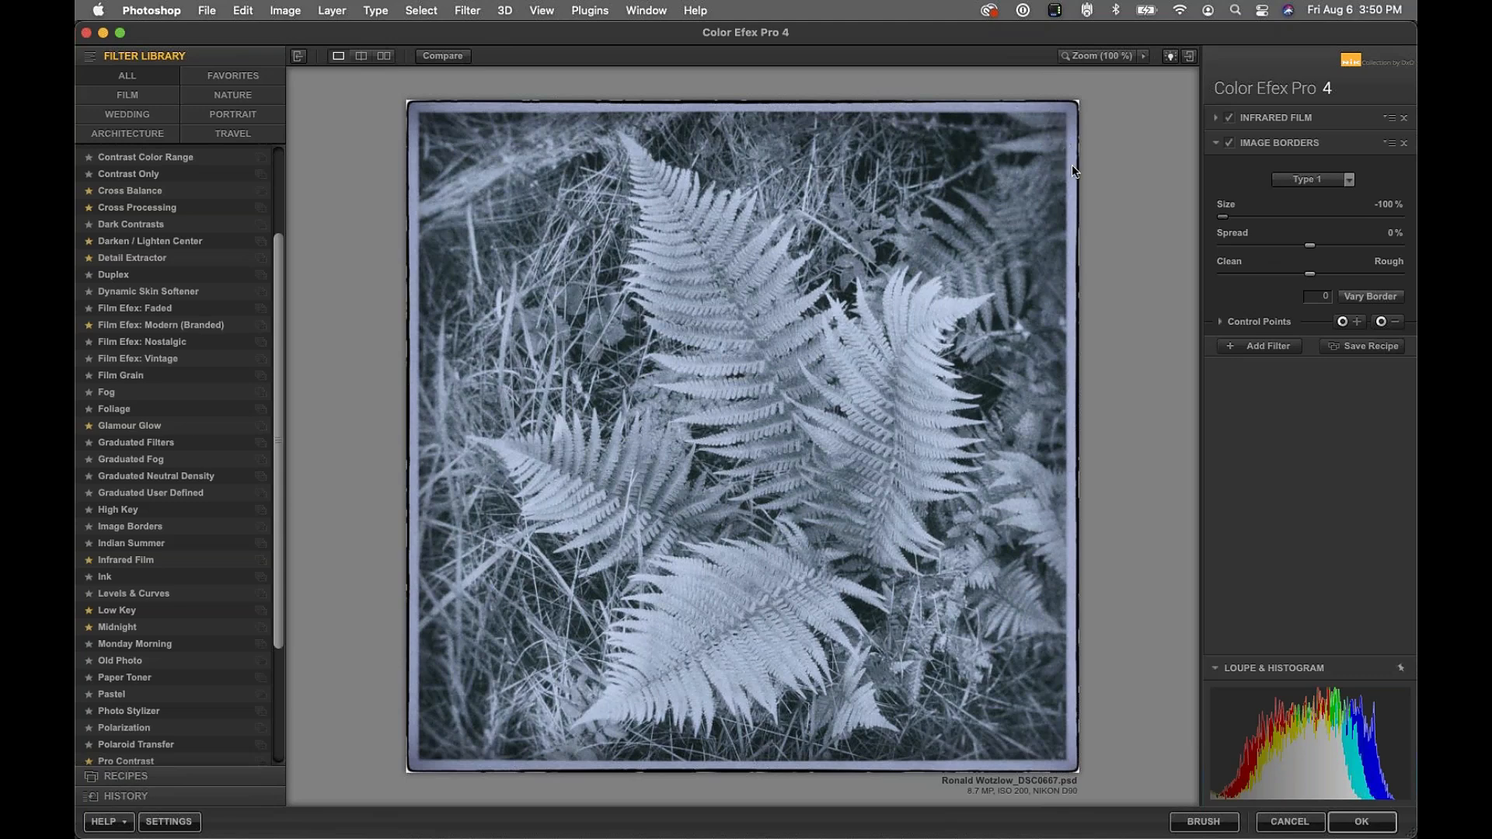
{"action": "left_click_drag", "start_coordinate": [1223, 217], "coordinate": [1172, 240]}
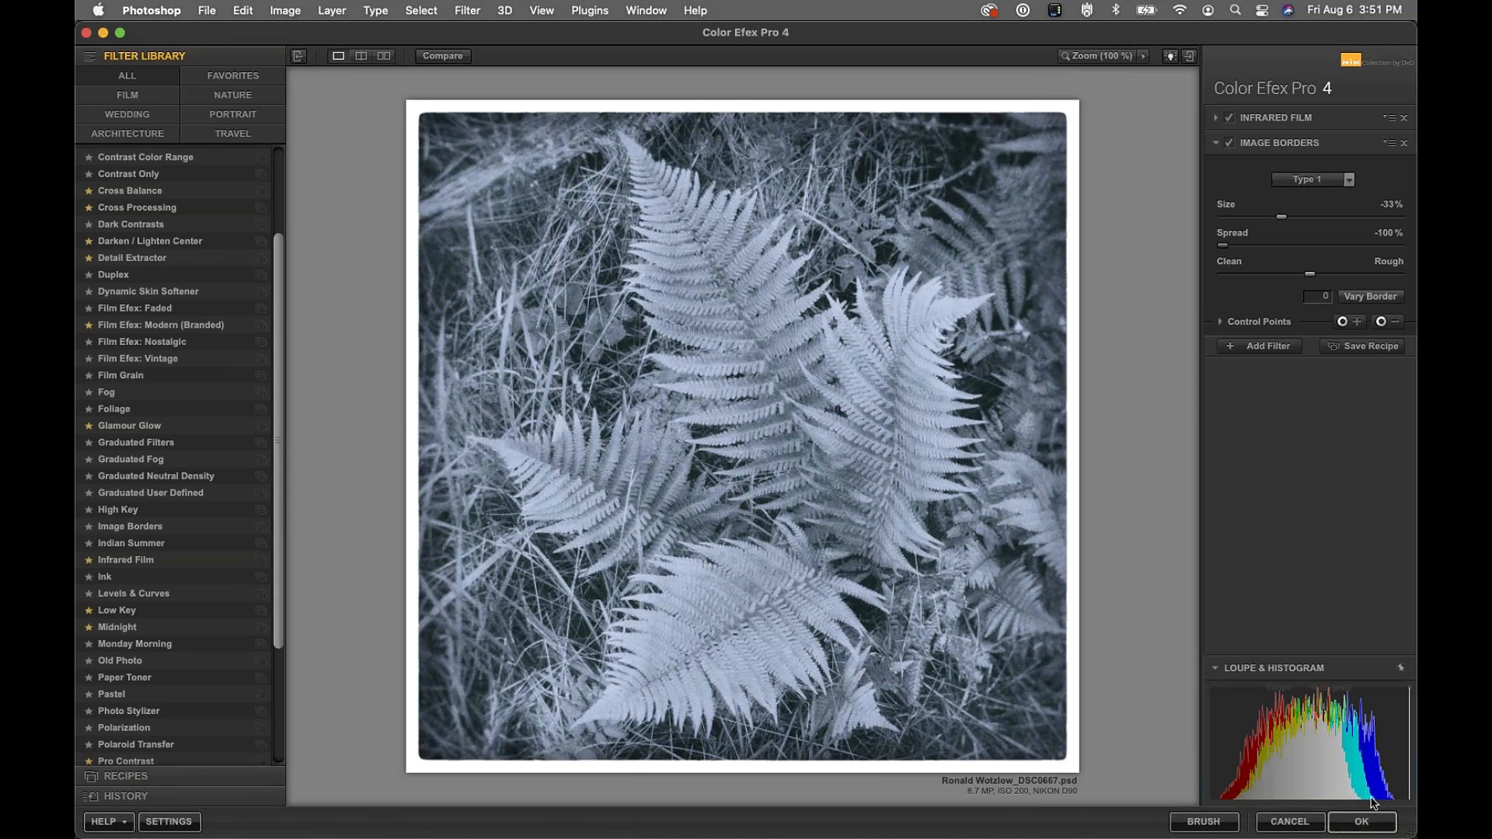
{"action": "left_click", "coordinate": [1359, 821]}
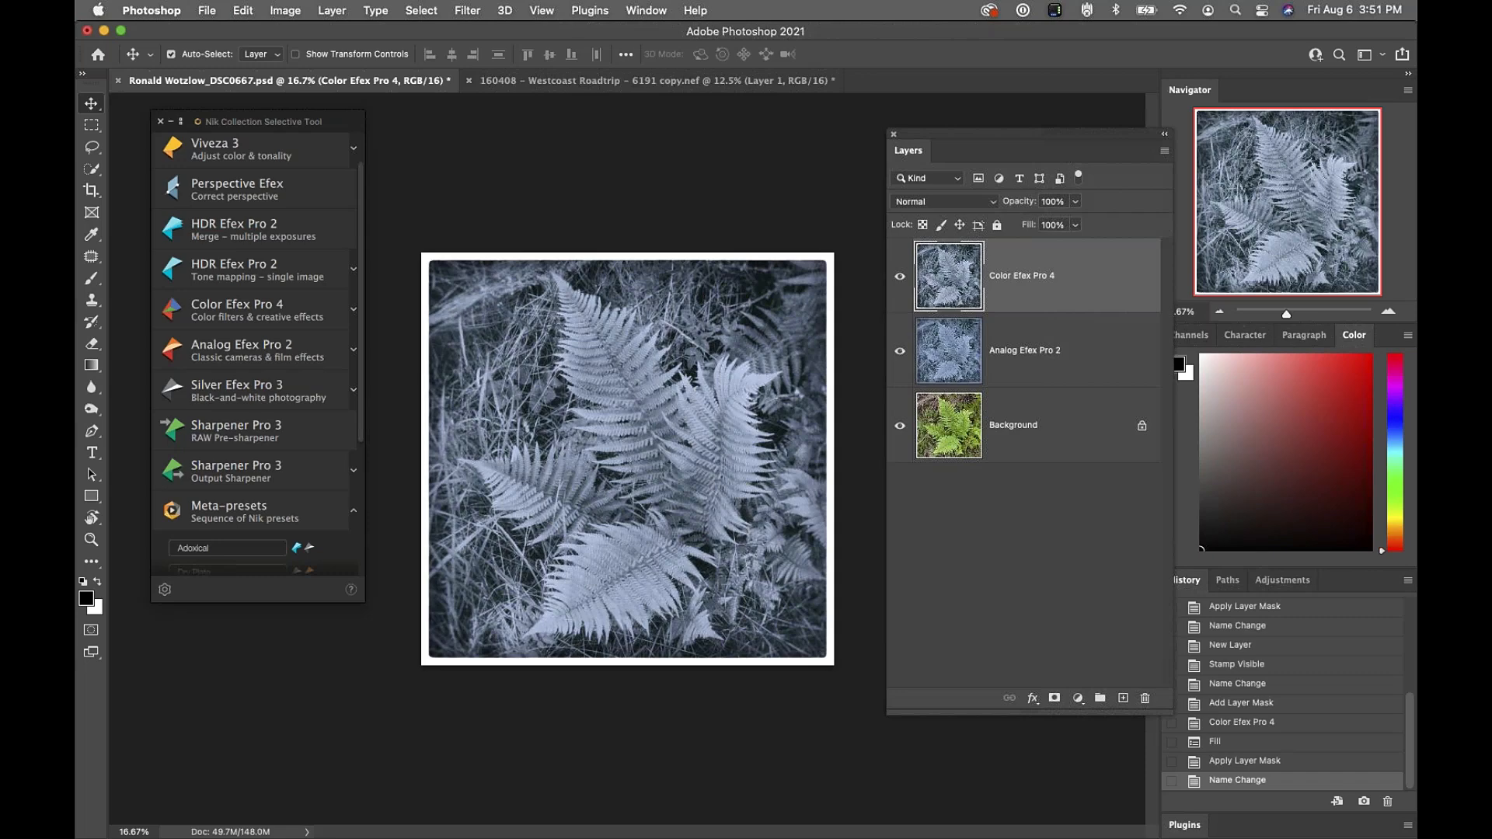
Move the Layers panel right, zoom to 25%, and place the Nik panel over the image
{"action": "left_click_drag", "start_coordinate": [1057, 142], "coordinate": [1246, 114]}
{"action": "key", "text": "super+equal"}
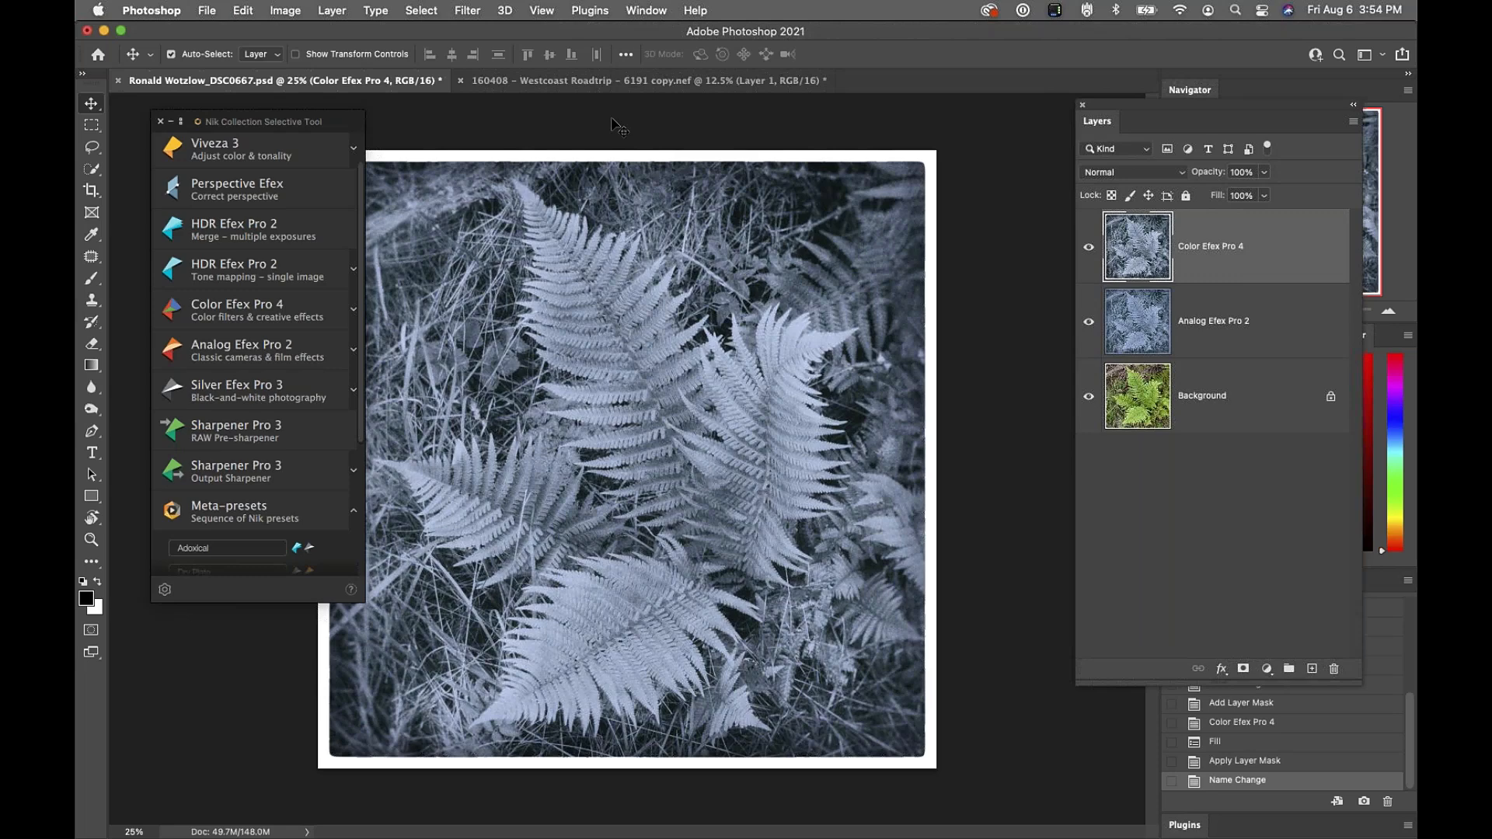
{"action": "left_click_drag", "start_coordinate": [259, 127], "coordinate": [742, 227]}
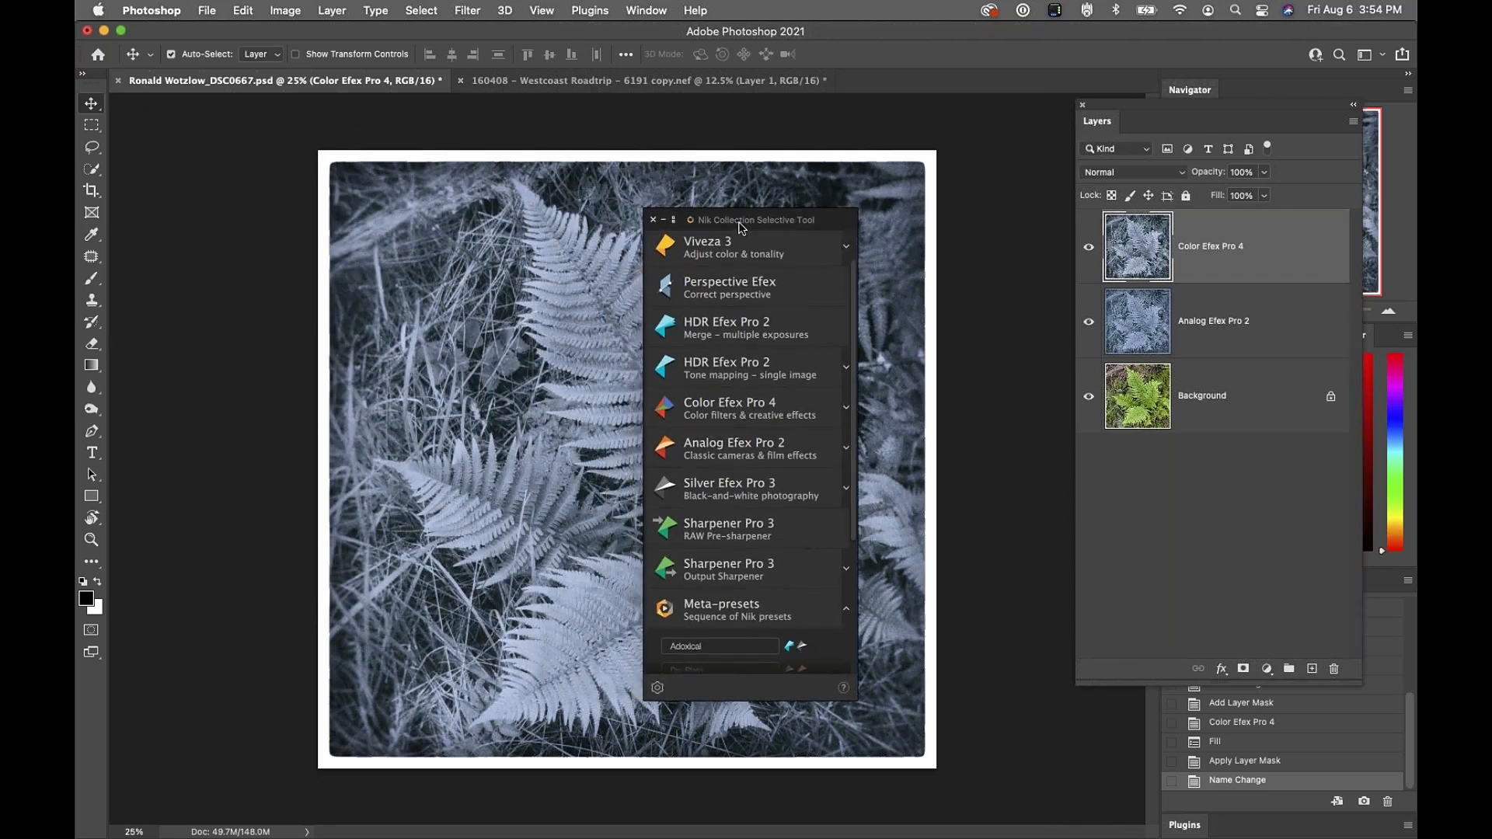
{"action": "left_click_drag", "start_coordinate": [740, 225], "coordinate": [756, 225]}
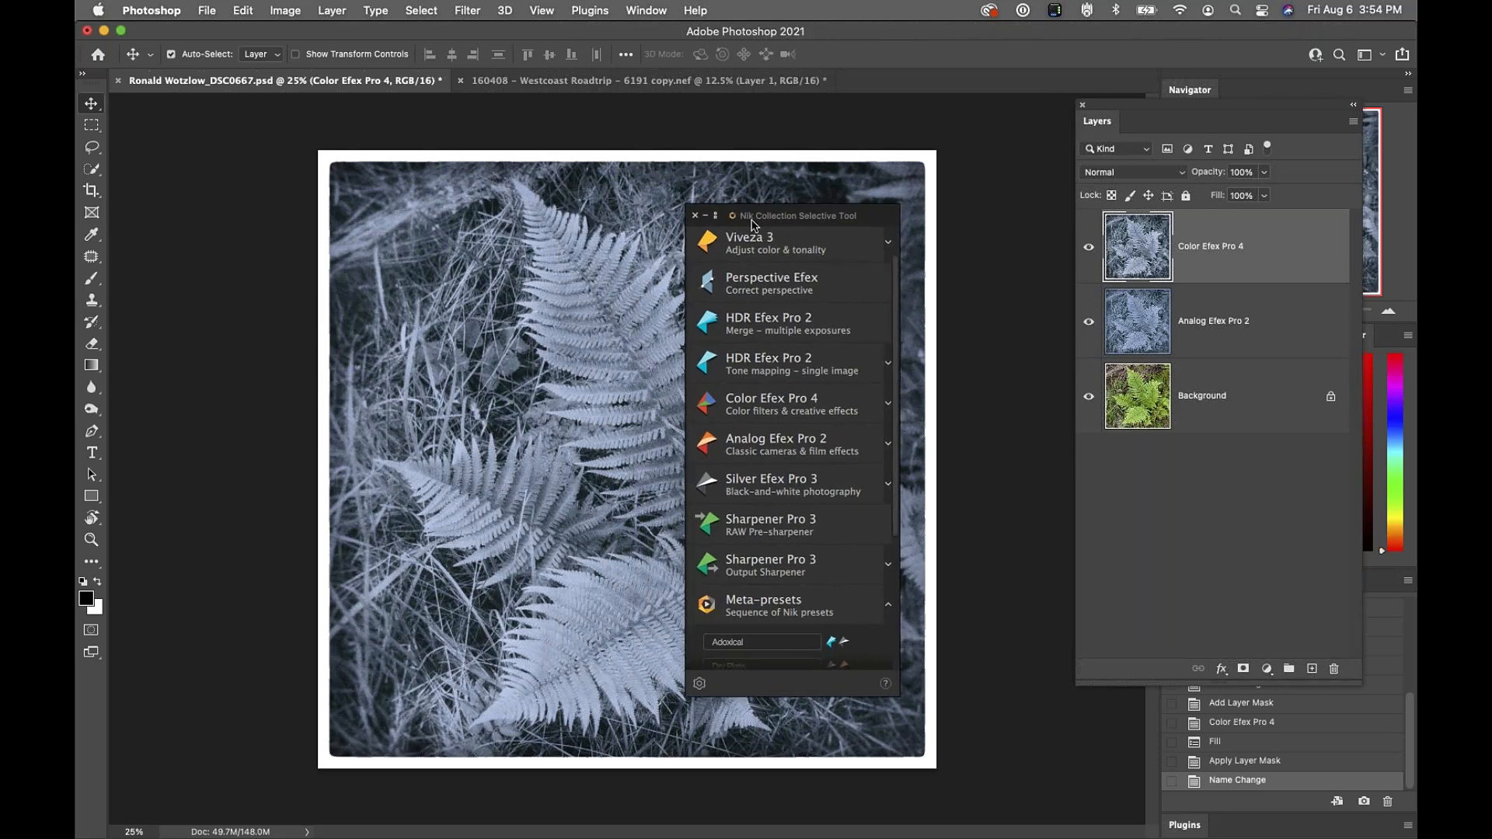
Close the Nik panel, reopen it via File > Automate > Nik Selective Tool 2, and move it left
{"action": "left_click", "coordinate": [695, 216]}
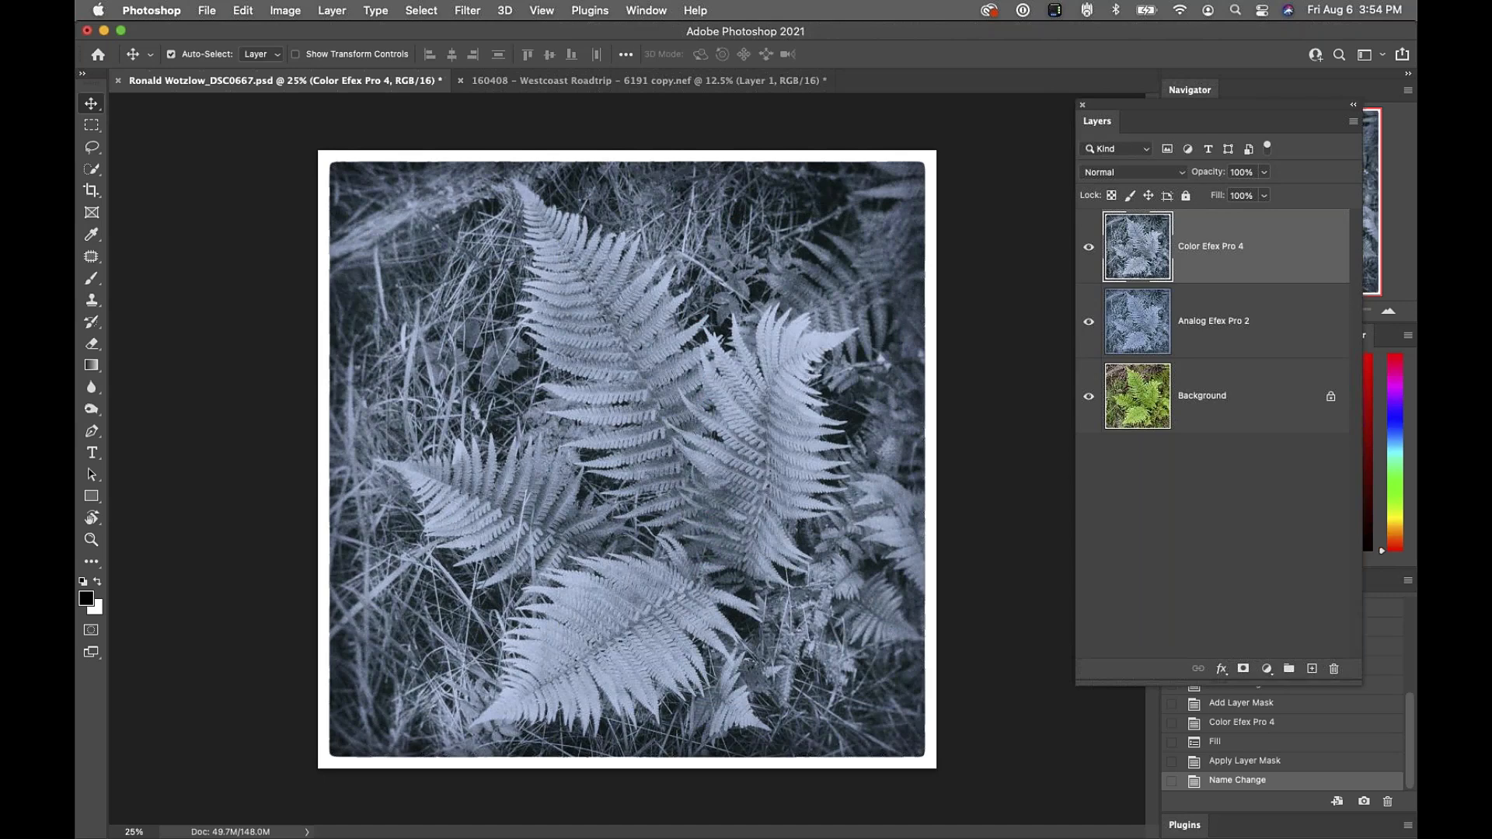
{"action": "left_click", "coordinate": [206, 10]}
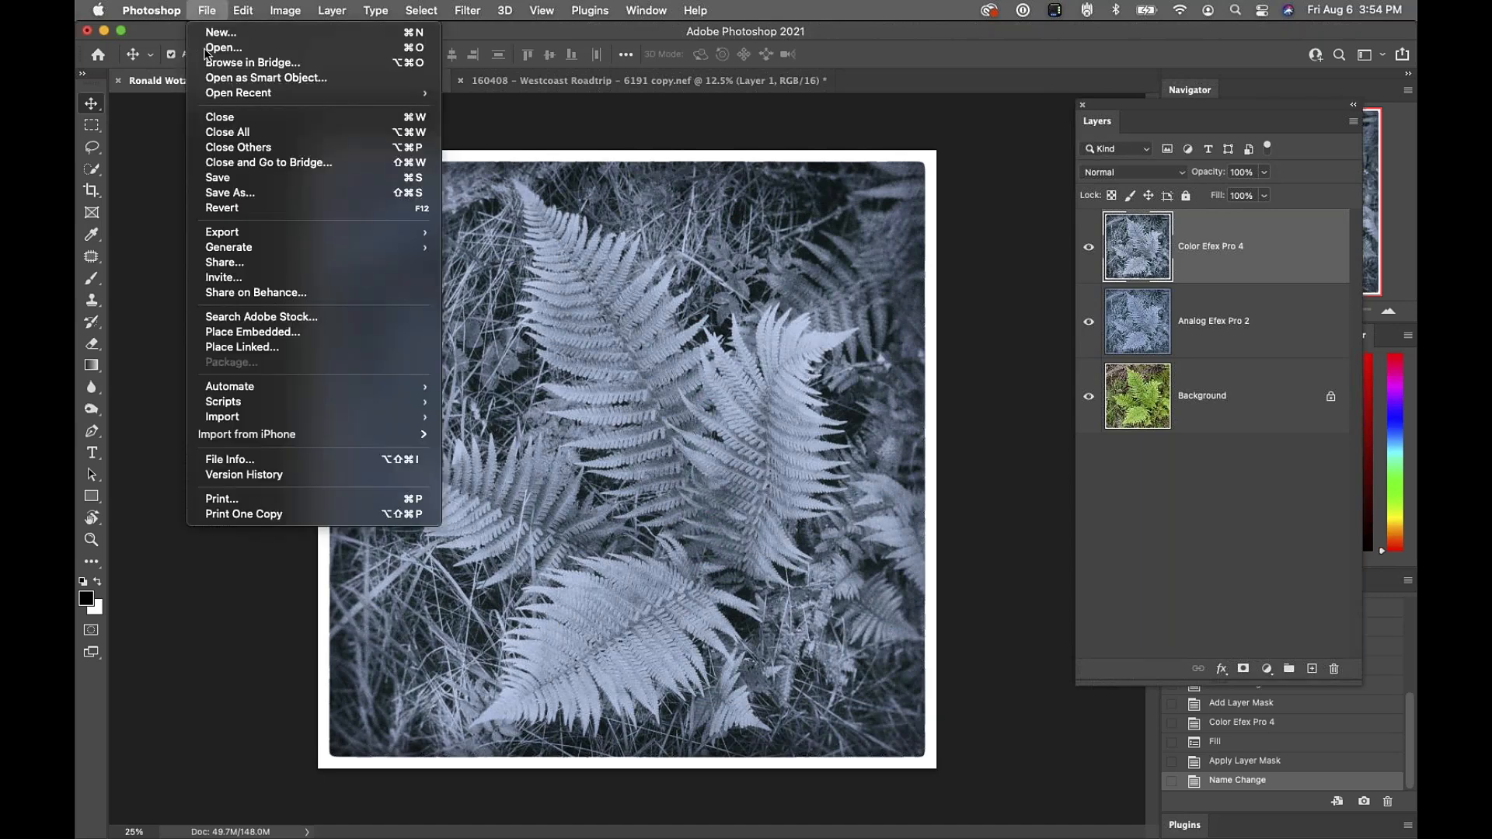
{"action": "mouse_move", "coordinate": [240, 388]}
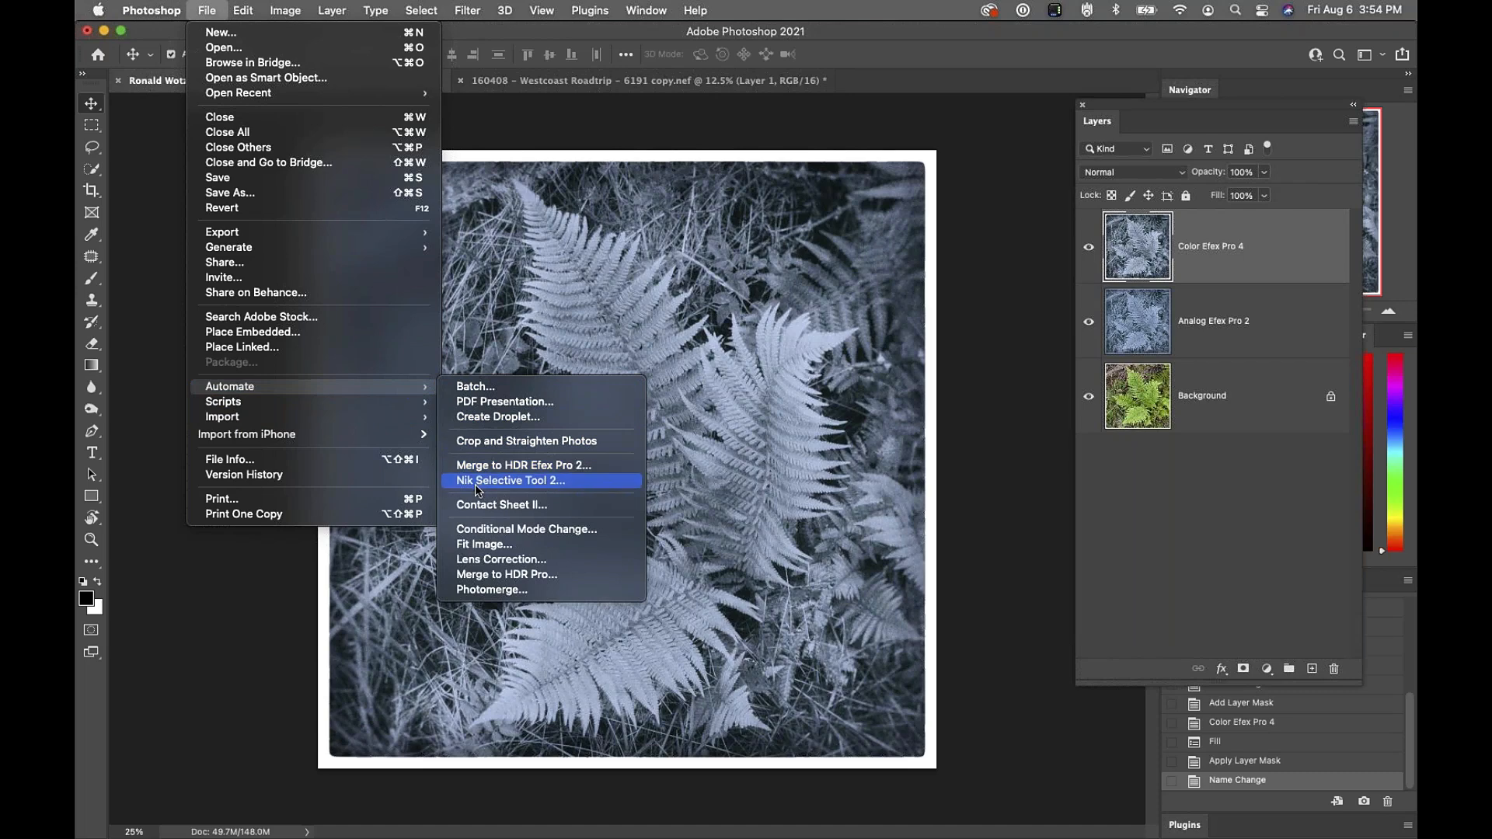
{"action": "left_click", "coordinate": [518, 481]}
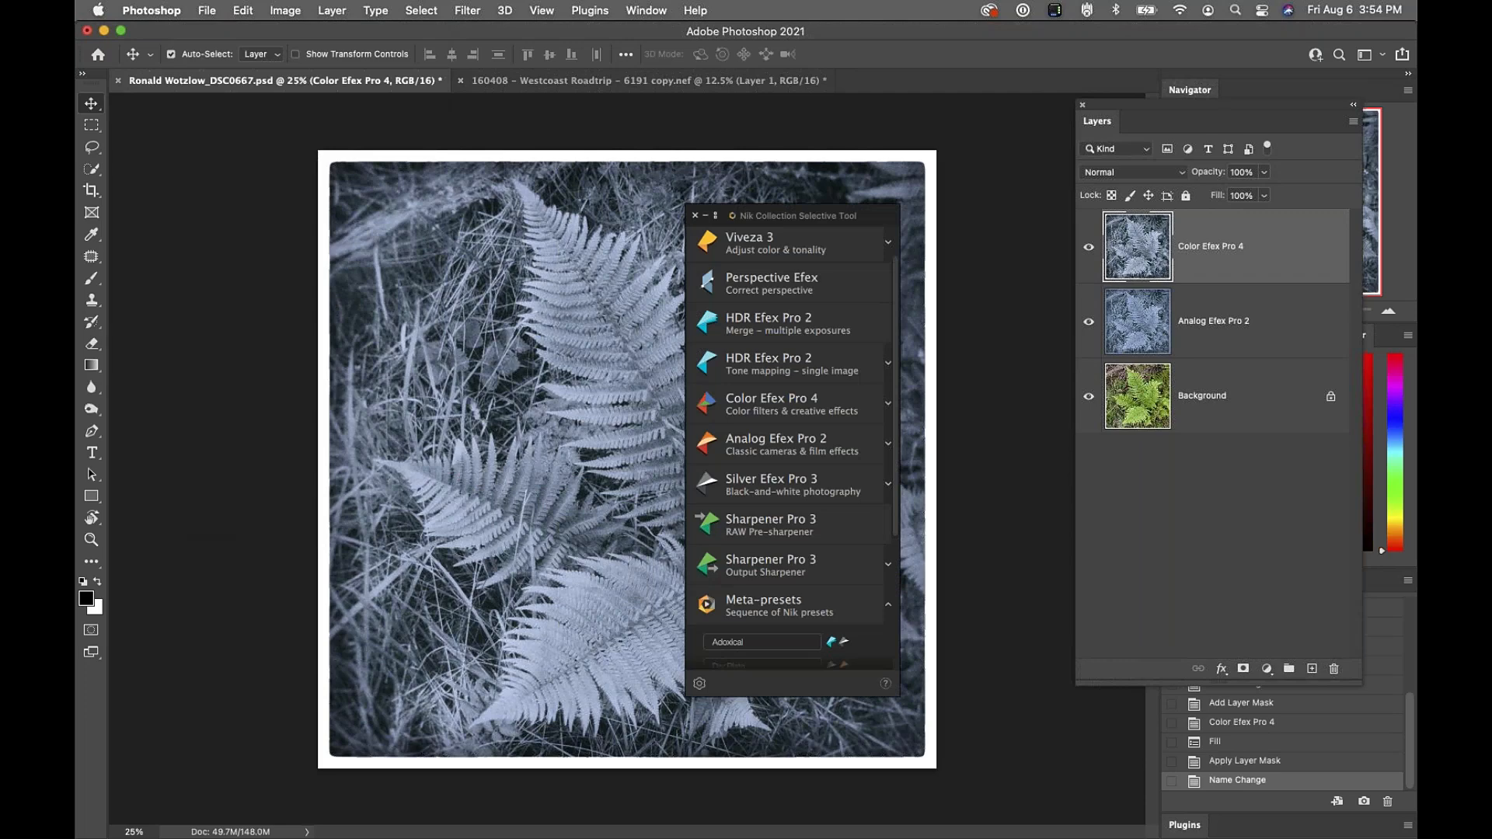
{"action": "left_click_drag", "start_coordinate": [843, 219], "coordinate": [439, 223]}
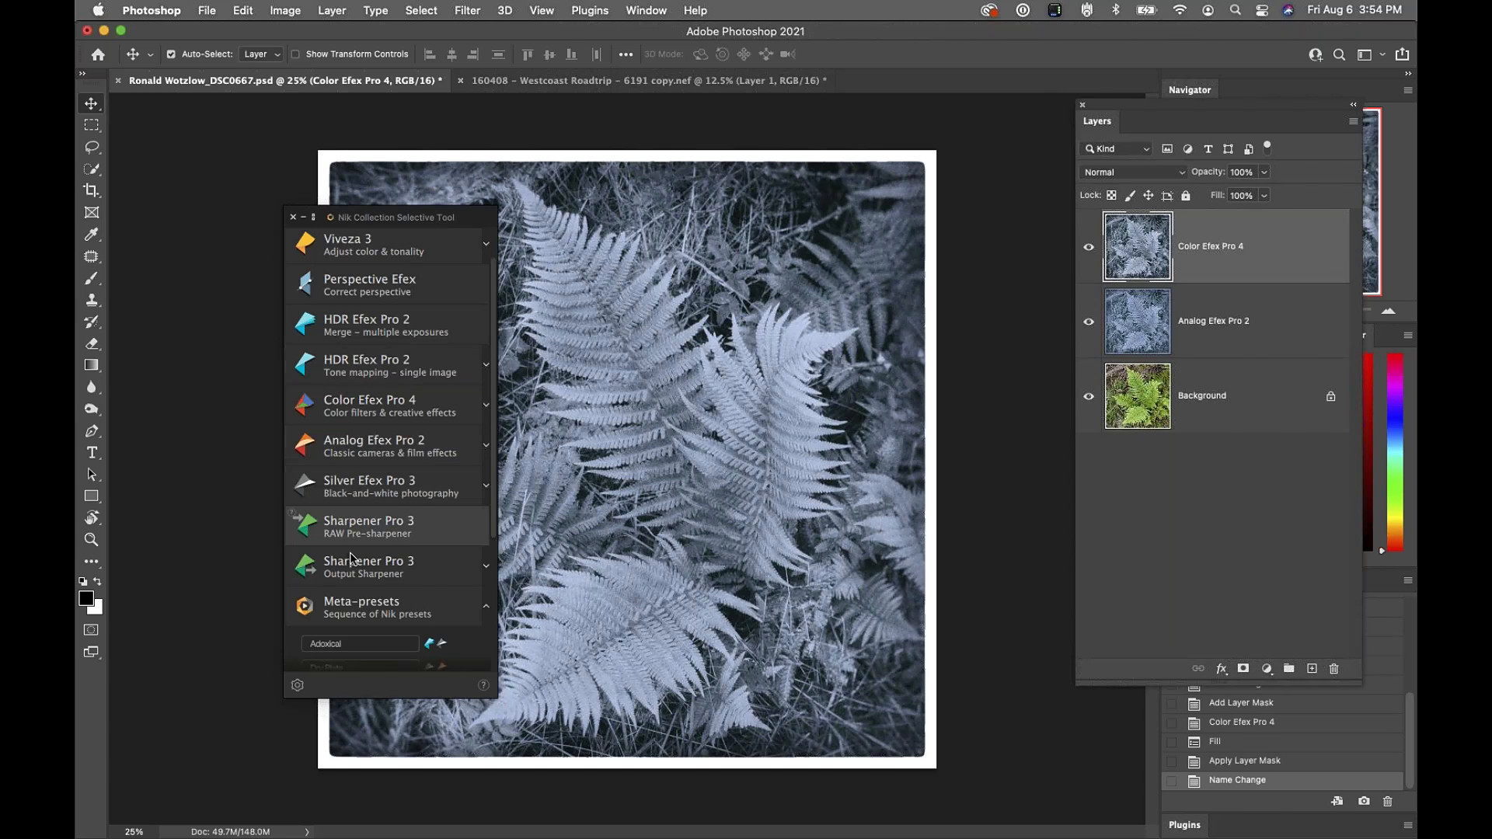
Toggle the Nik open-on-launch preference, move the Nik panel off the photo, and select both effect layers
{"action": "left_click", "coordinate": [297, 687]}
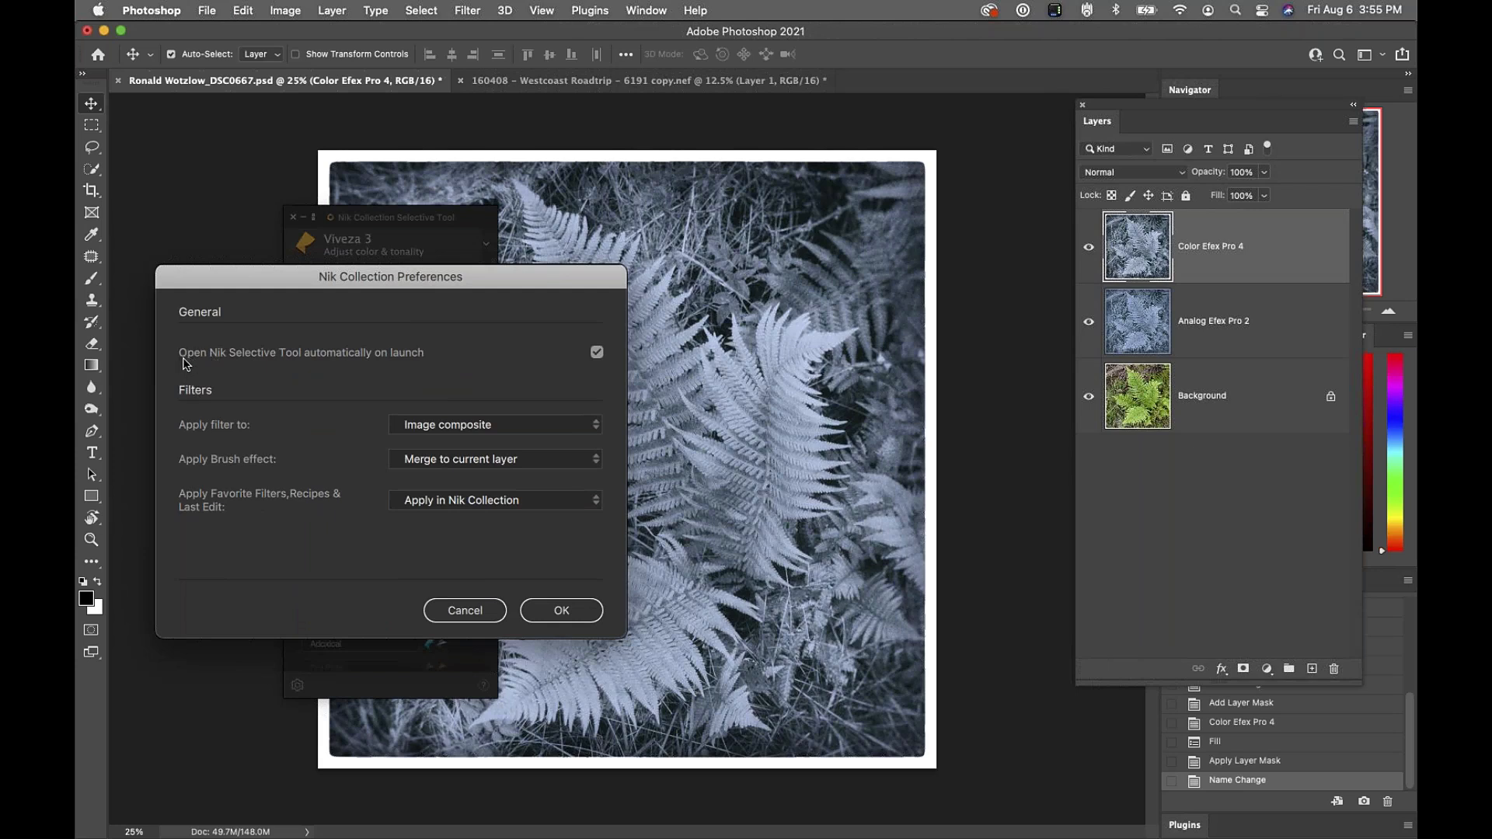
{"action": "left_click", "coordinate": [597, 352]}
{"action": "left_click", "coordinate": [597, 353]}
{"action": "left_click", "coordinate": [599, 352]}
{"action": "left_click", "coordinate": [597, 354]}
{"action": "left_click", "coordinate": [564, 612]}
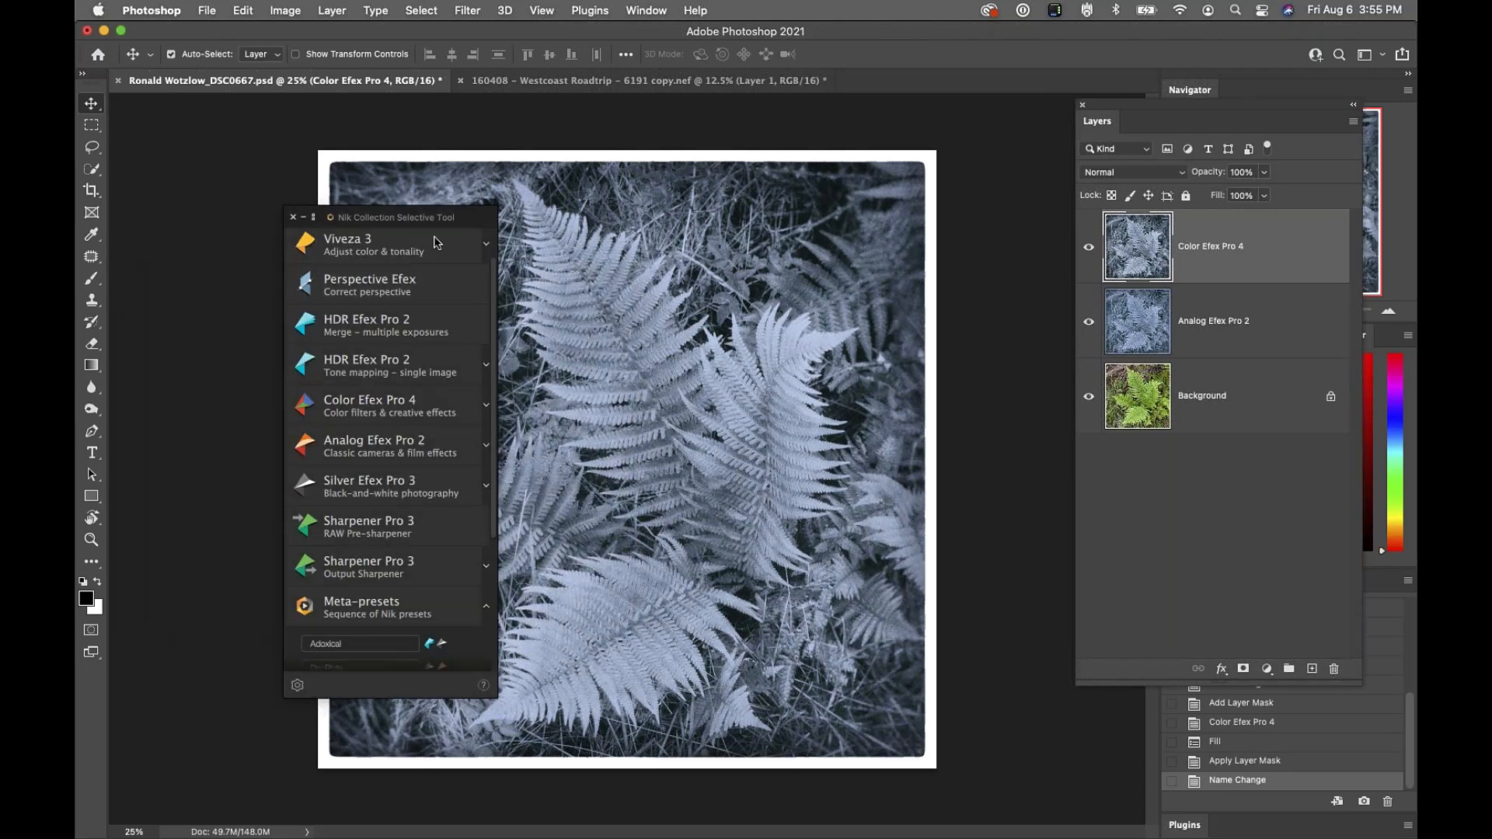
{"action": "left_click_drag", "start_coordinate": [471, 215], "coordinate": [331, 108]}
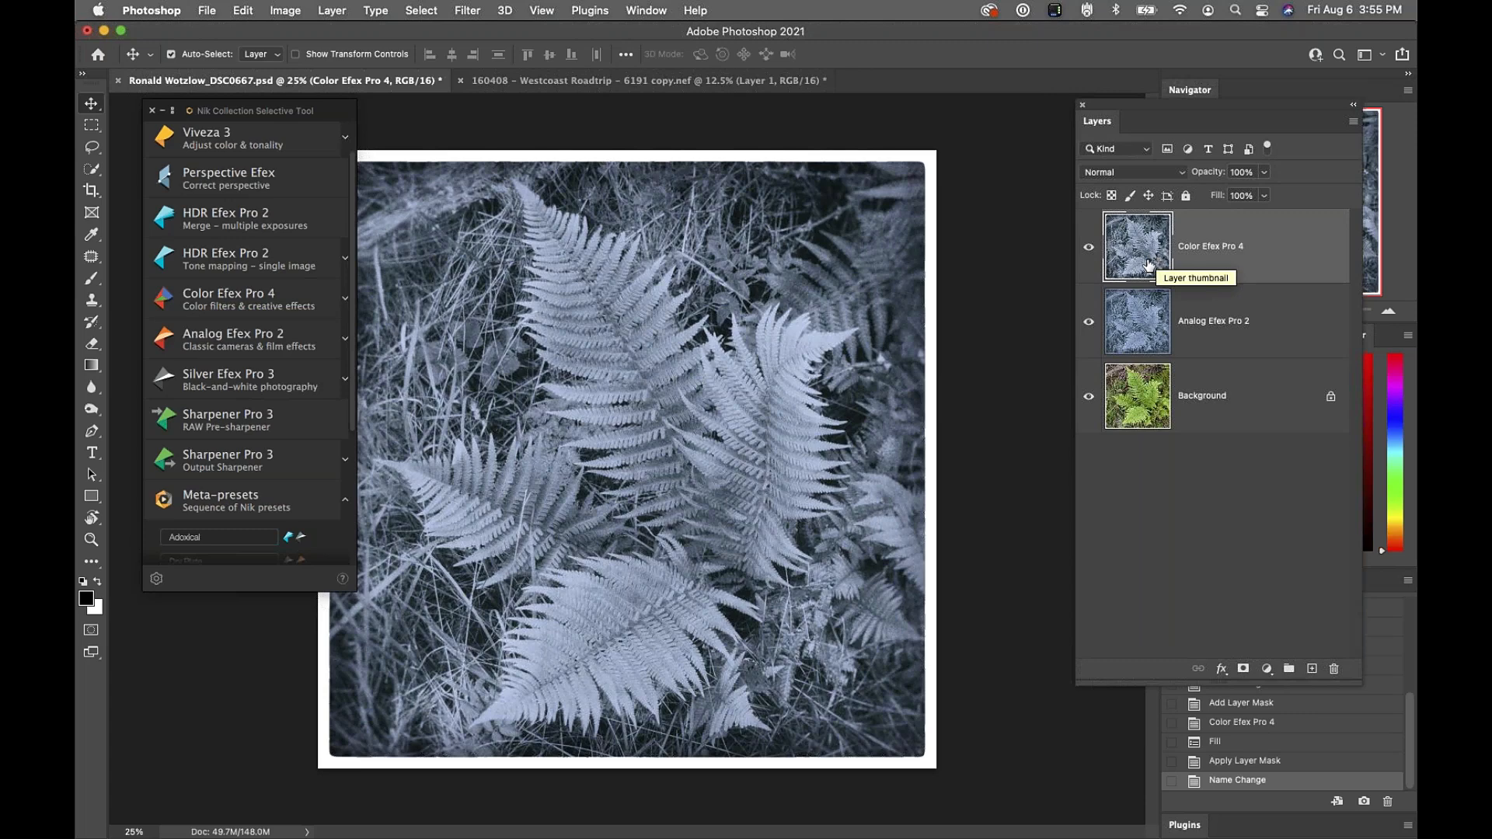
{"action": "left_click", "coordinate": [1246, 324], "text": "shift"}
Delete the Color Efex Pro 4 and Analog Efex Pro 2 layers, then open Analog Efex Pro 2 on the original fern
{"action": "left_click_drag", "start_coordinate": [1247, 324], "coordinate": [1334, 668]}
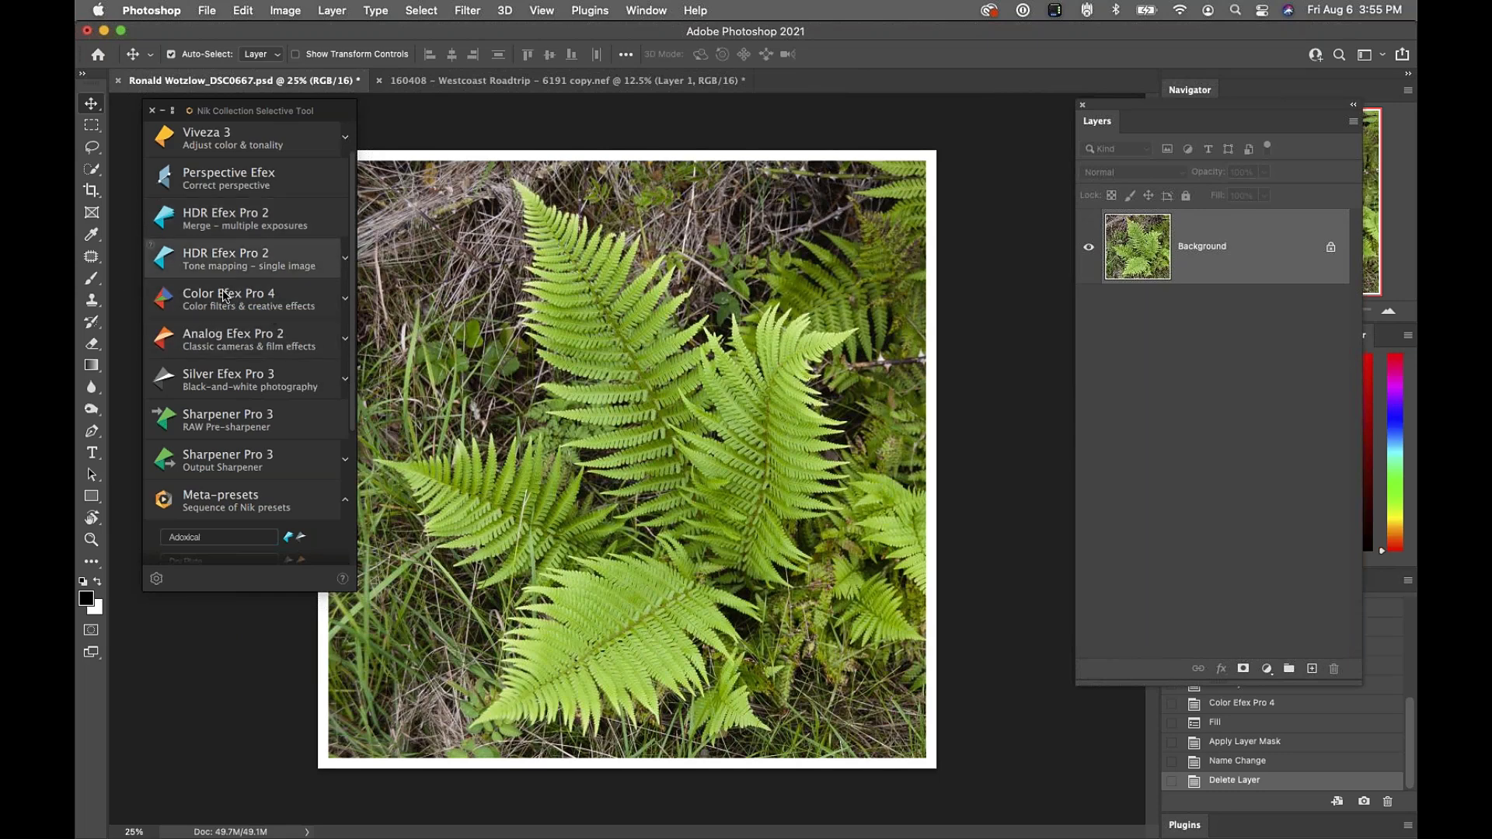
{"action": "left_click", "coordinate": [316, 321]}
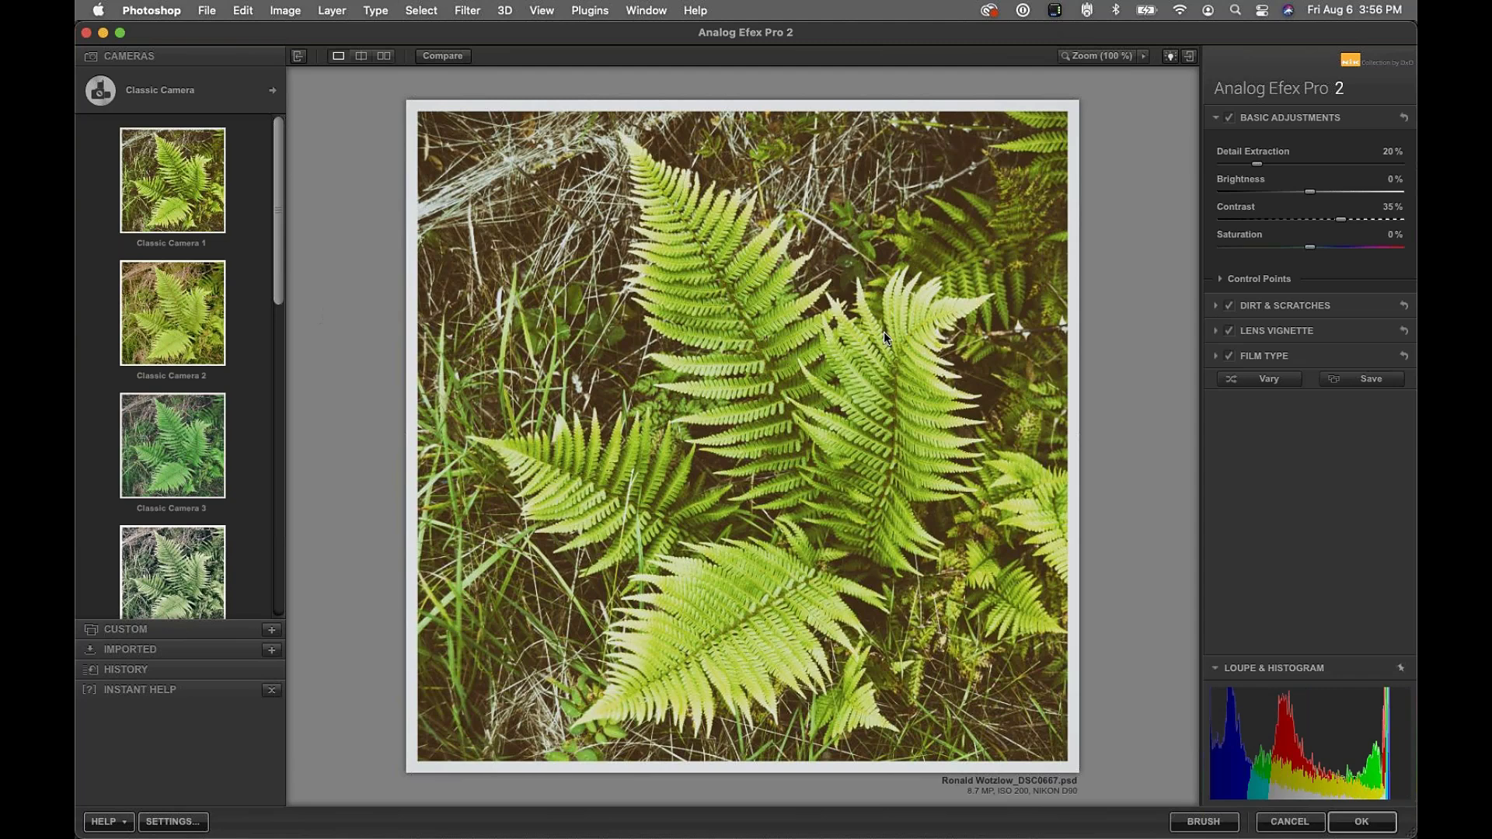
Compare Film Type on and off, slide its tone fully to Neutral, then disable Film Type
{"action": "mouse_move", "coordinate": [1331, 719]}
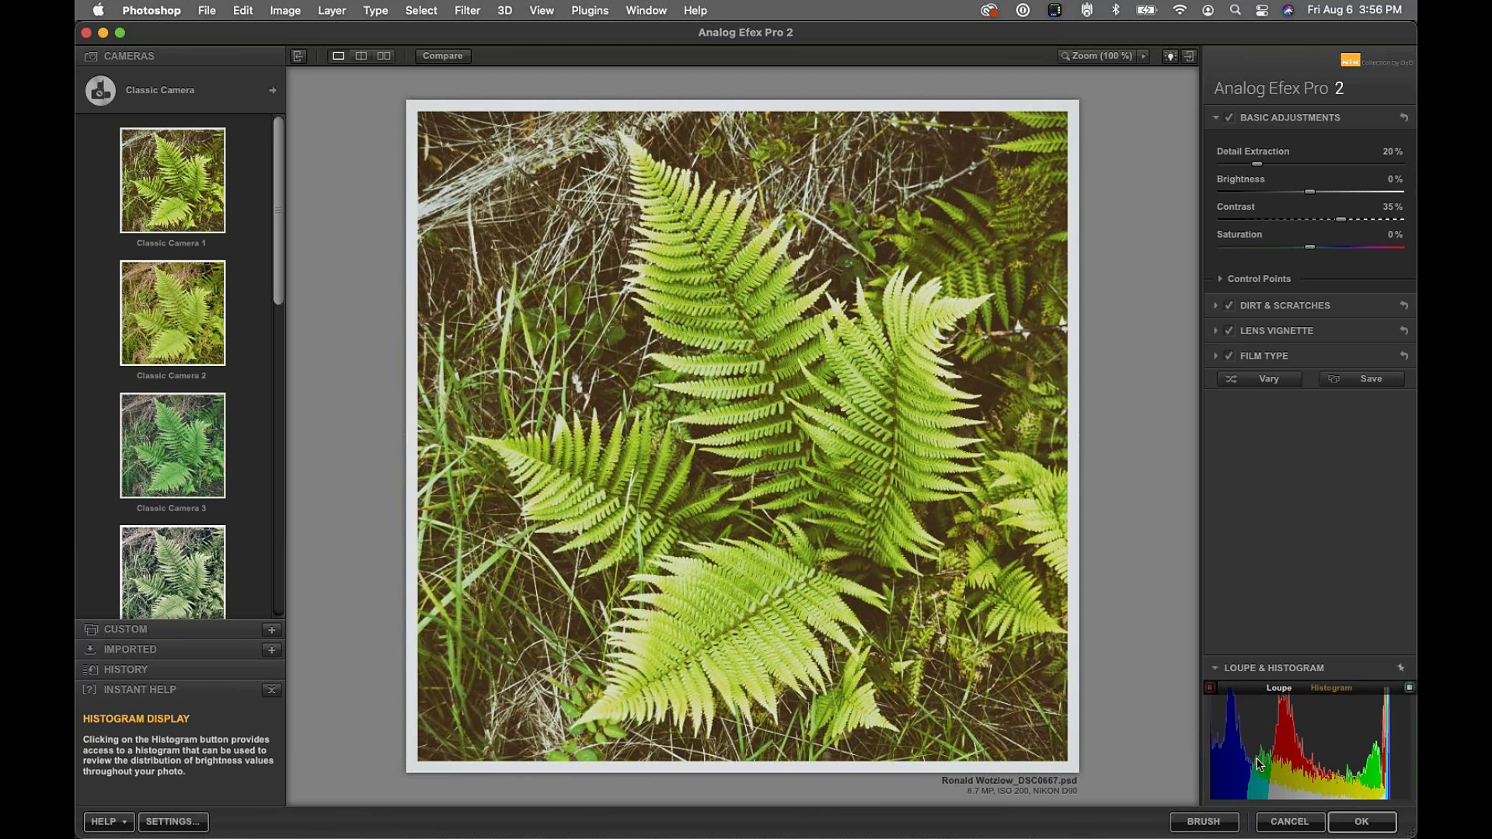
{"action": "left_click", "coordinate": [1230, 357]}
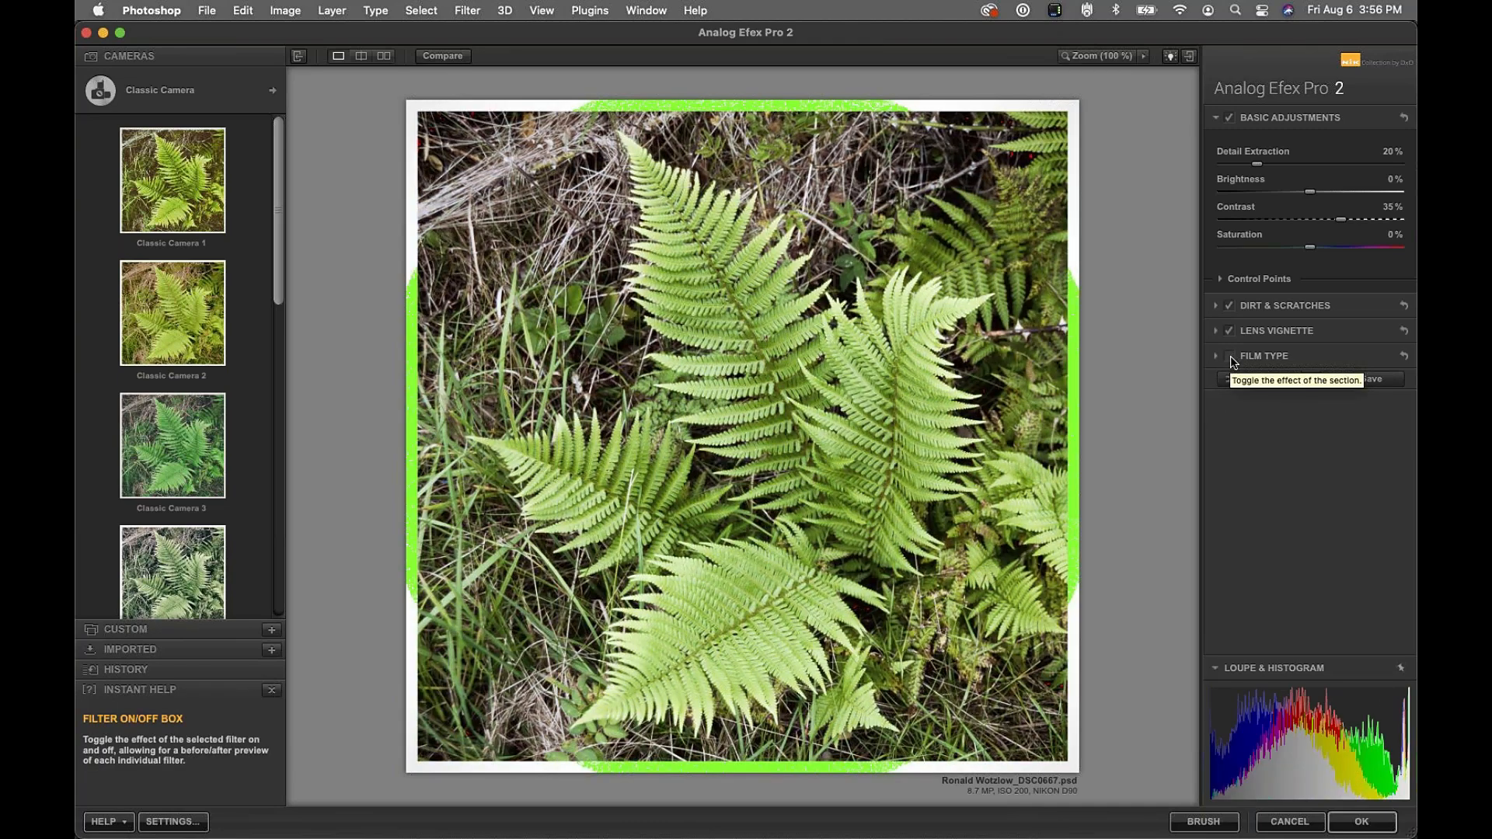
{"action": "left_click", "coordinate": [1229, 356]}
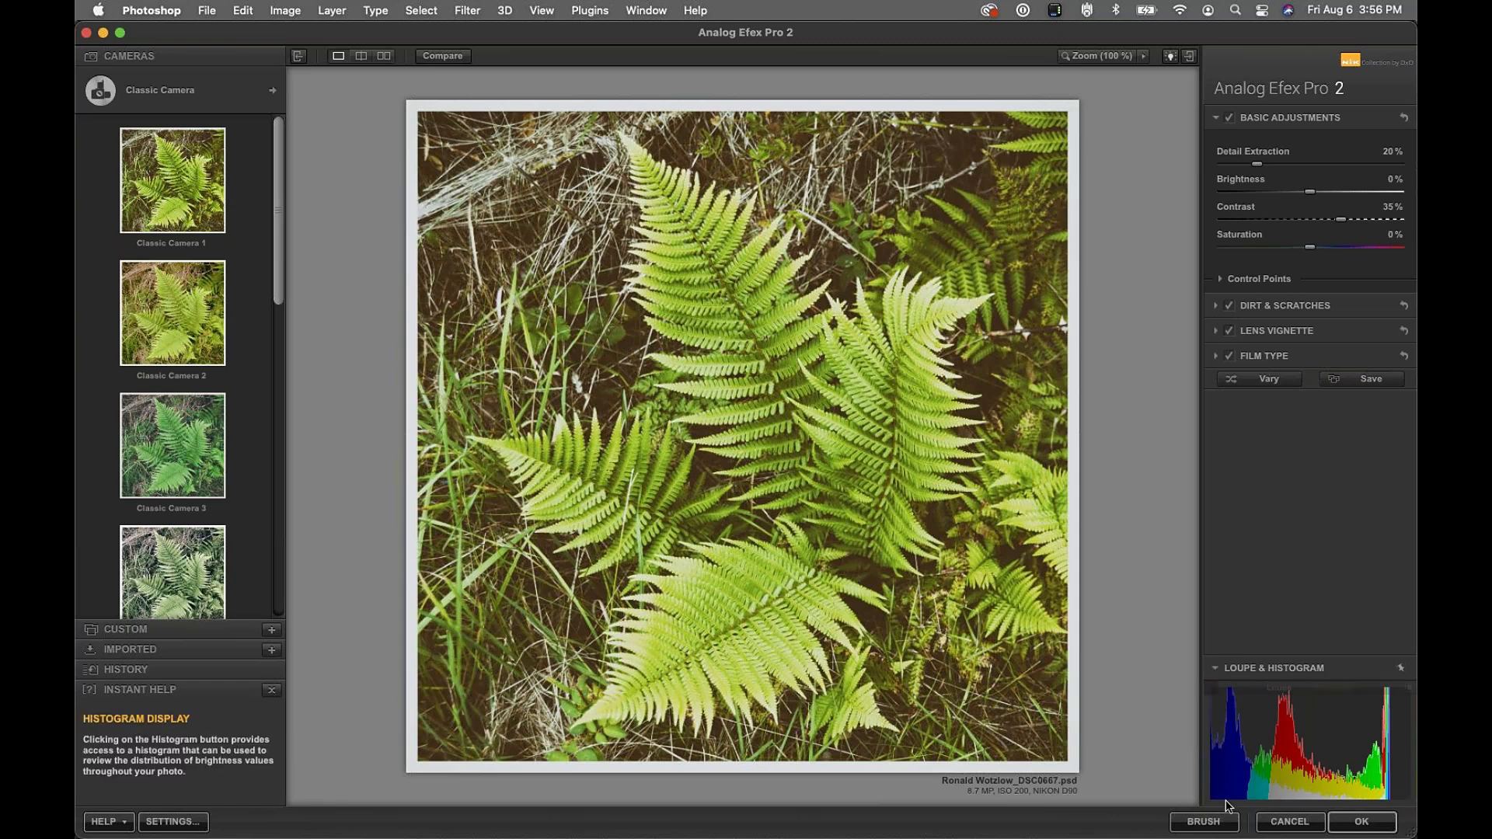
{"action": "mouse_move", "coordinate": [1218, 769]}
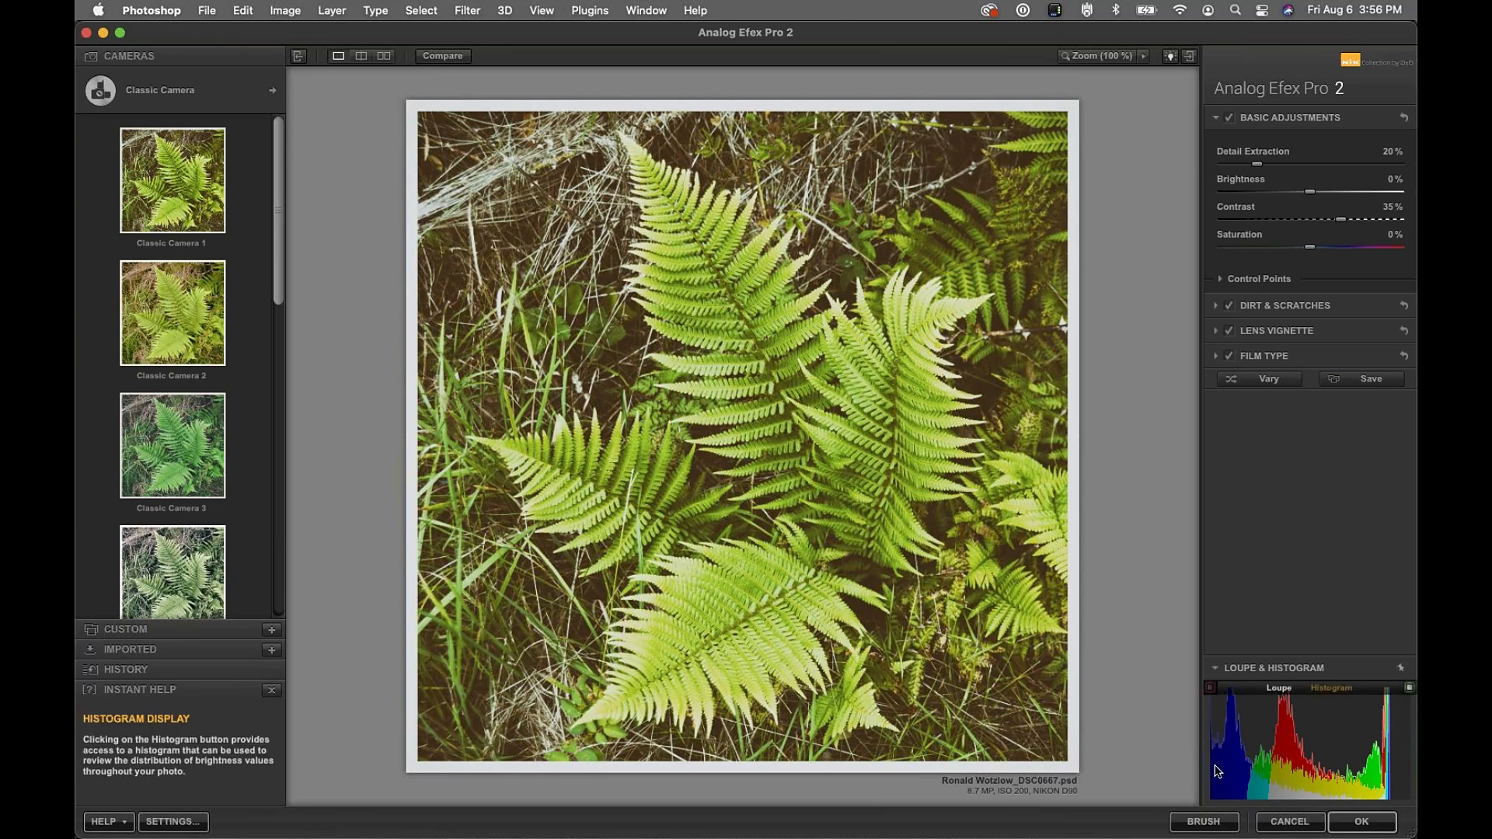
{"action": "left_click", "coordinate": [1275, 357]}
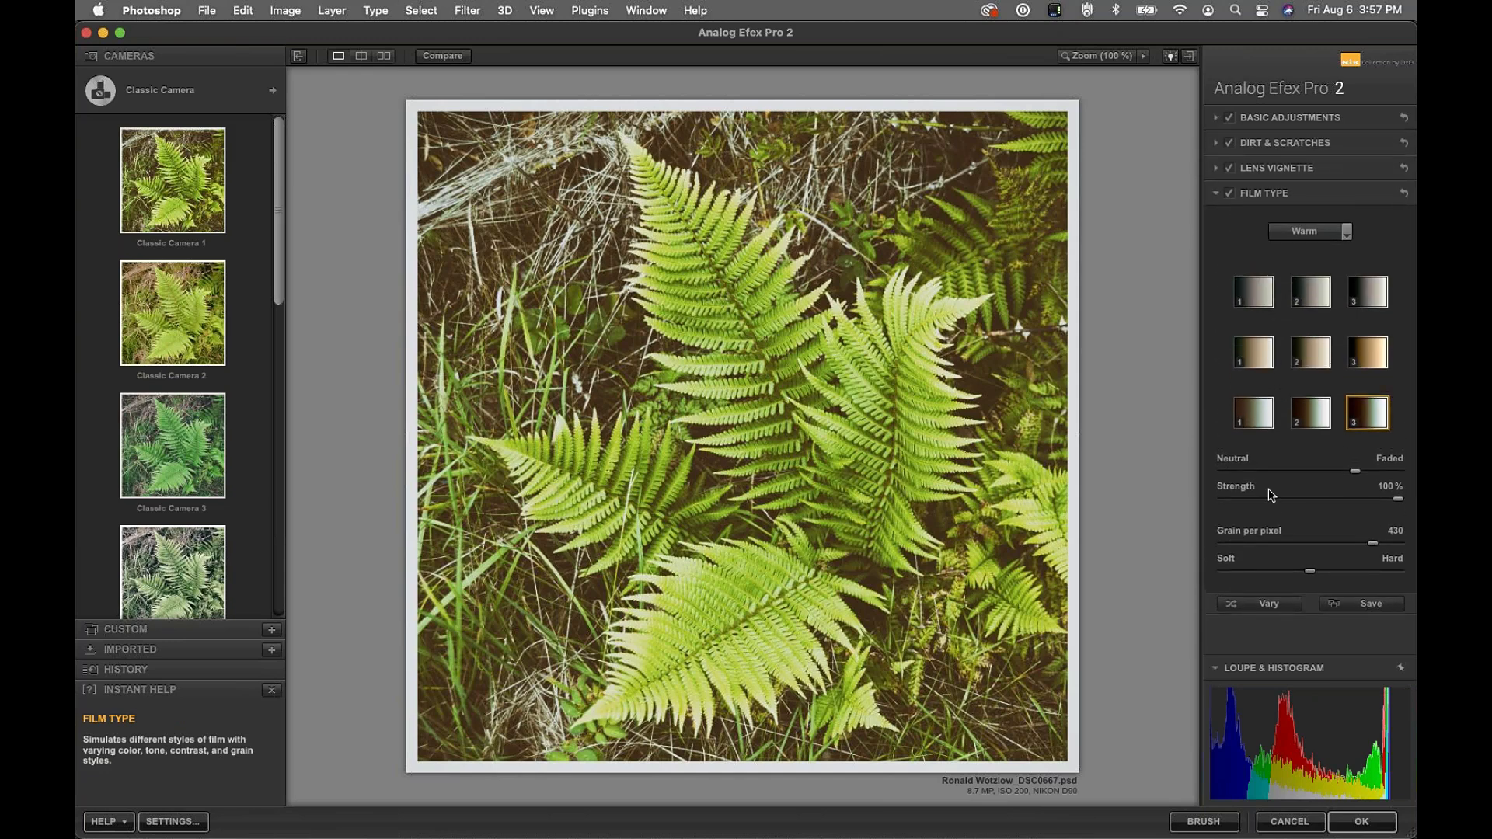
{"action": "left_click_drag", "start_coordinate": [1358, 472], "coordinate": [1177, 489]}
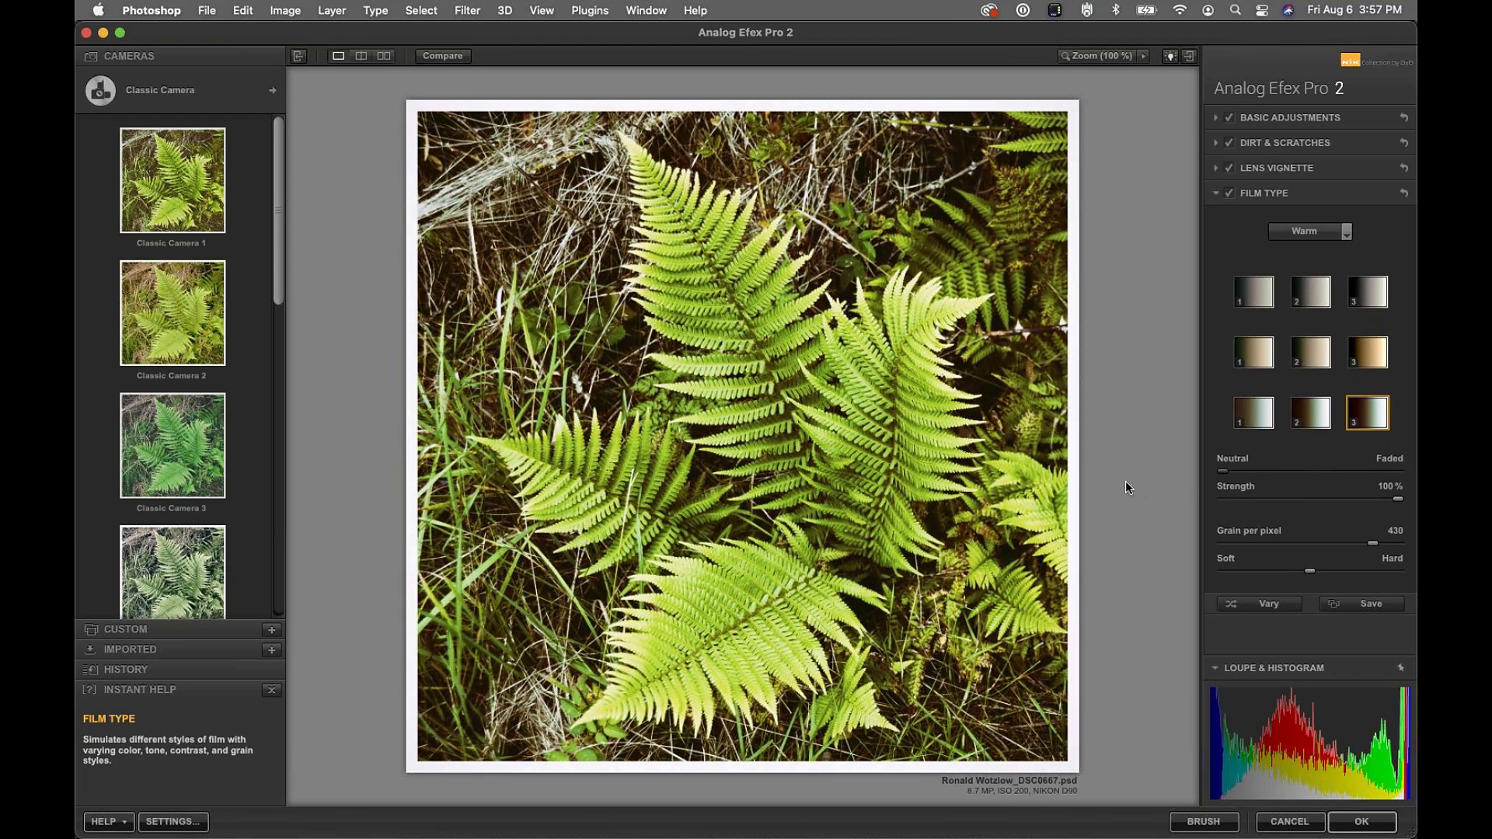
{"action": "left_click", "coordinate": [1229, 193]}
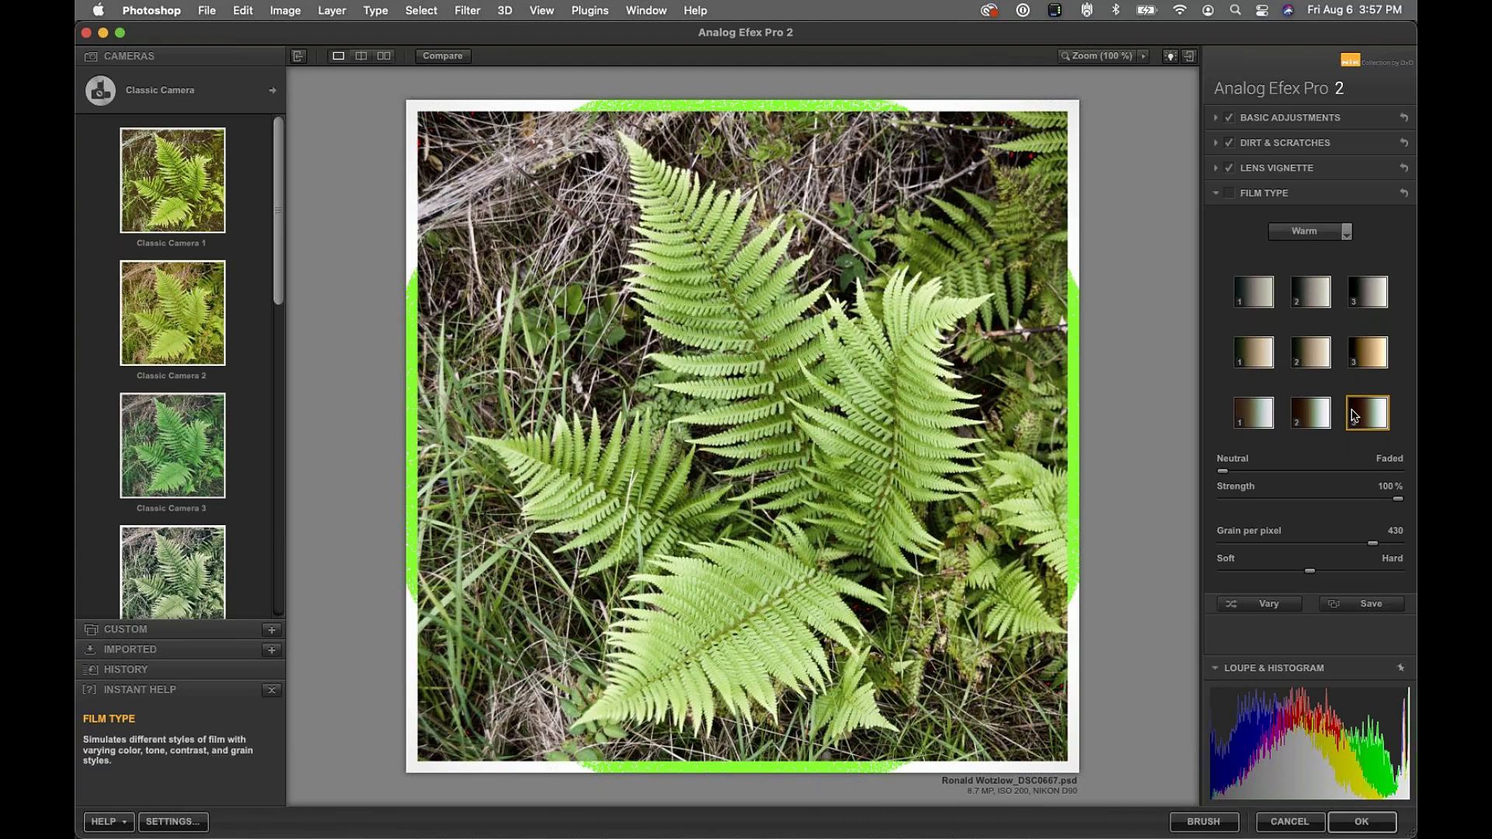
In Basic Adjustments, lower Brightness to -20% and raise Detail Extraction to 9%
{"action": "left_click", "coordinate": [1274, 116]}
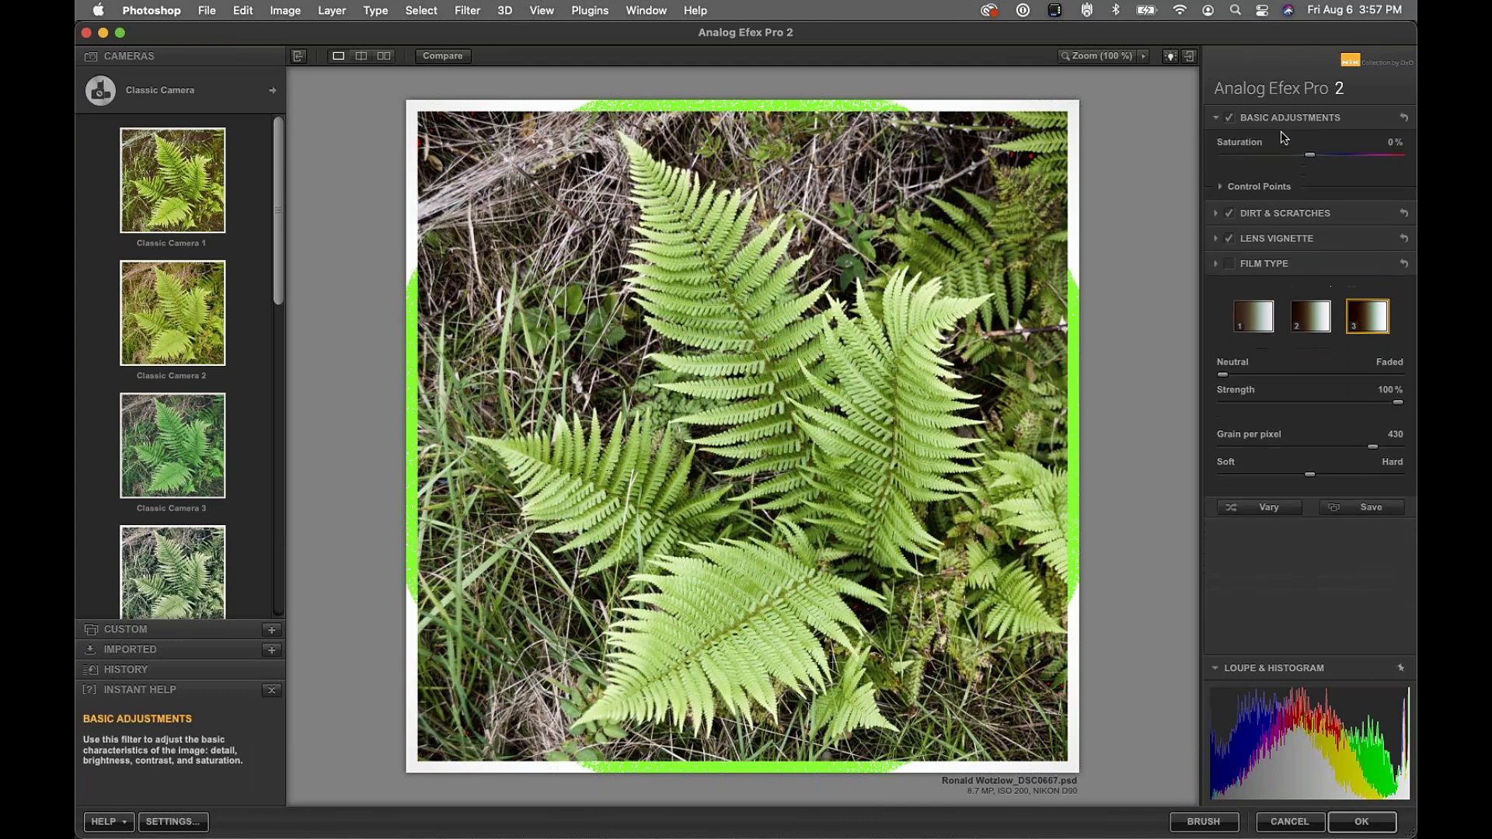
{"action": "left_click_drag", "start_coordinate": [1313, 193], "coordinate": [1223, 165]}
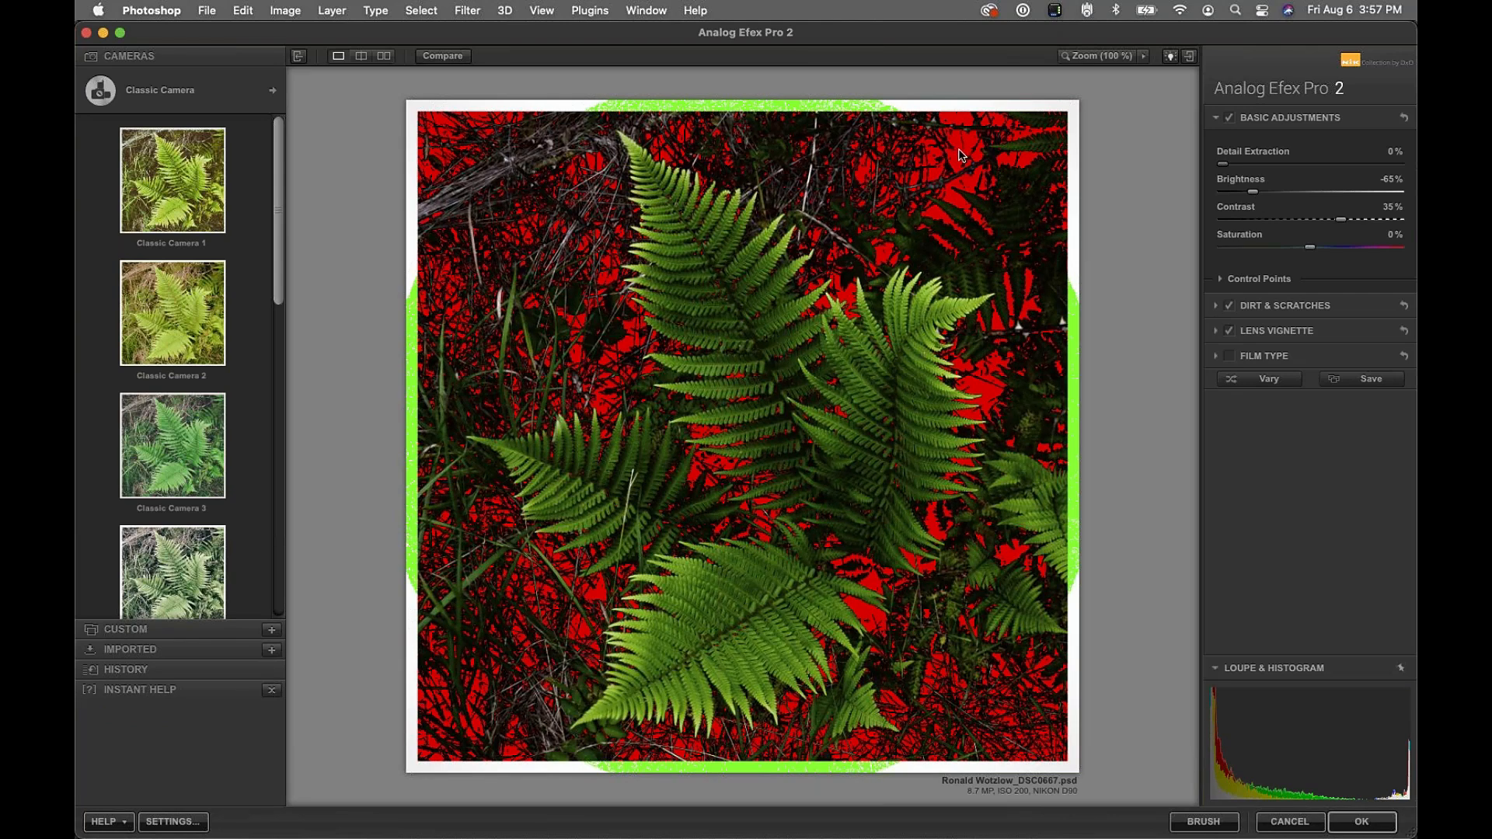
{"action": "mouse_move", "coordinate": [1222, 700]}
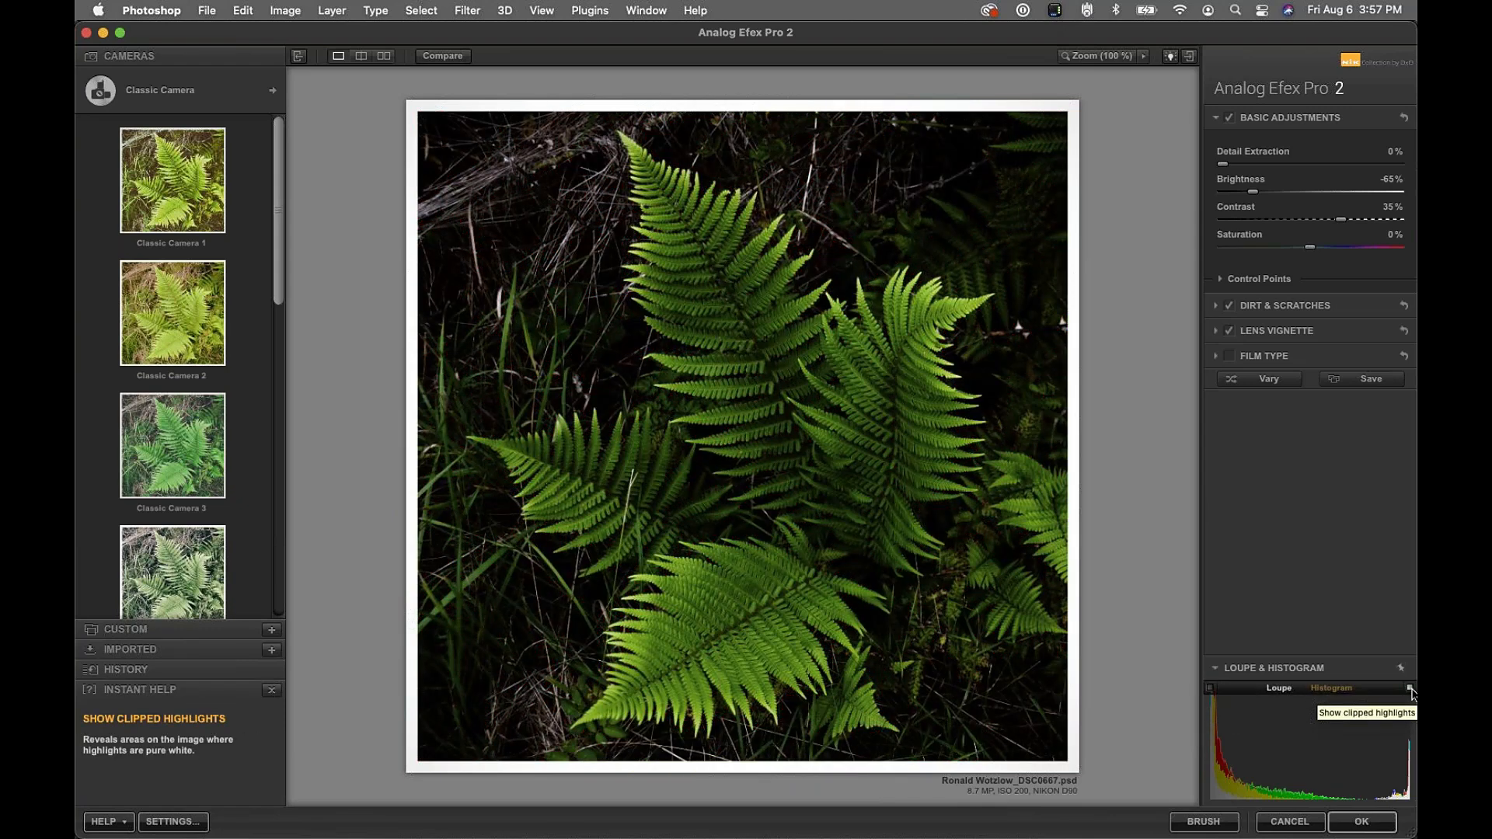
{"action": "left_click_drag", "start_coordinate": [1223, 165], "coordinate": [1293, 195]}
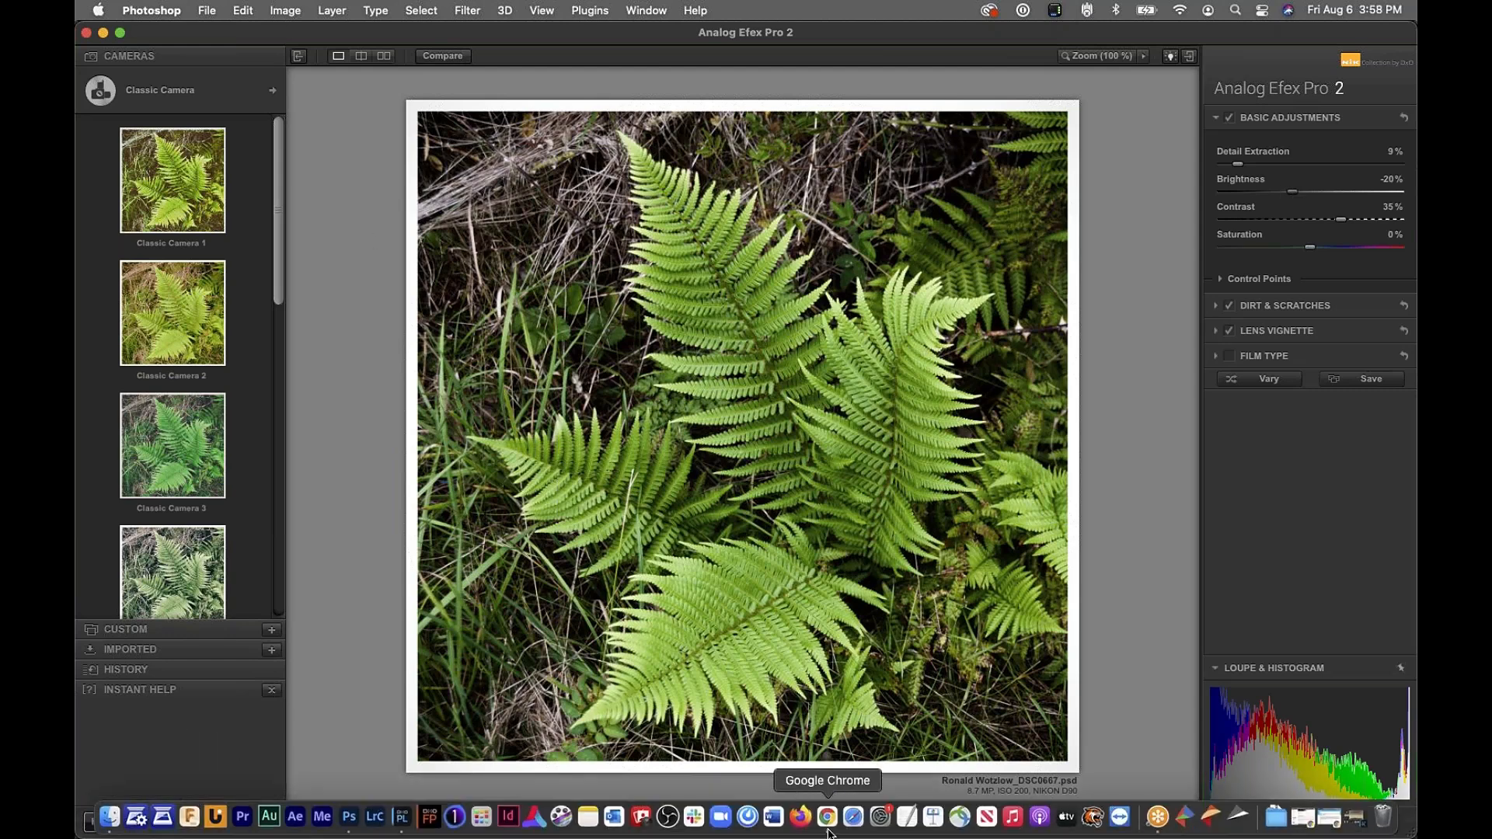
In a new Chrome tab, search for 'DXO Nik collection Youtube'
{"action": "left_click", "coordinate": [826, 817]}
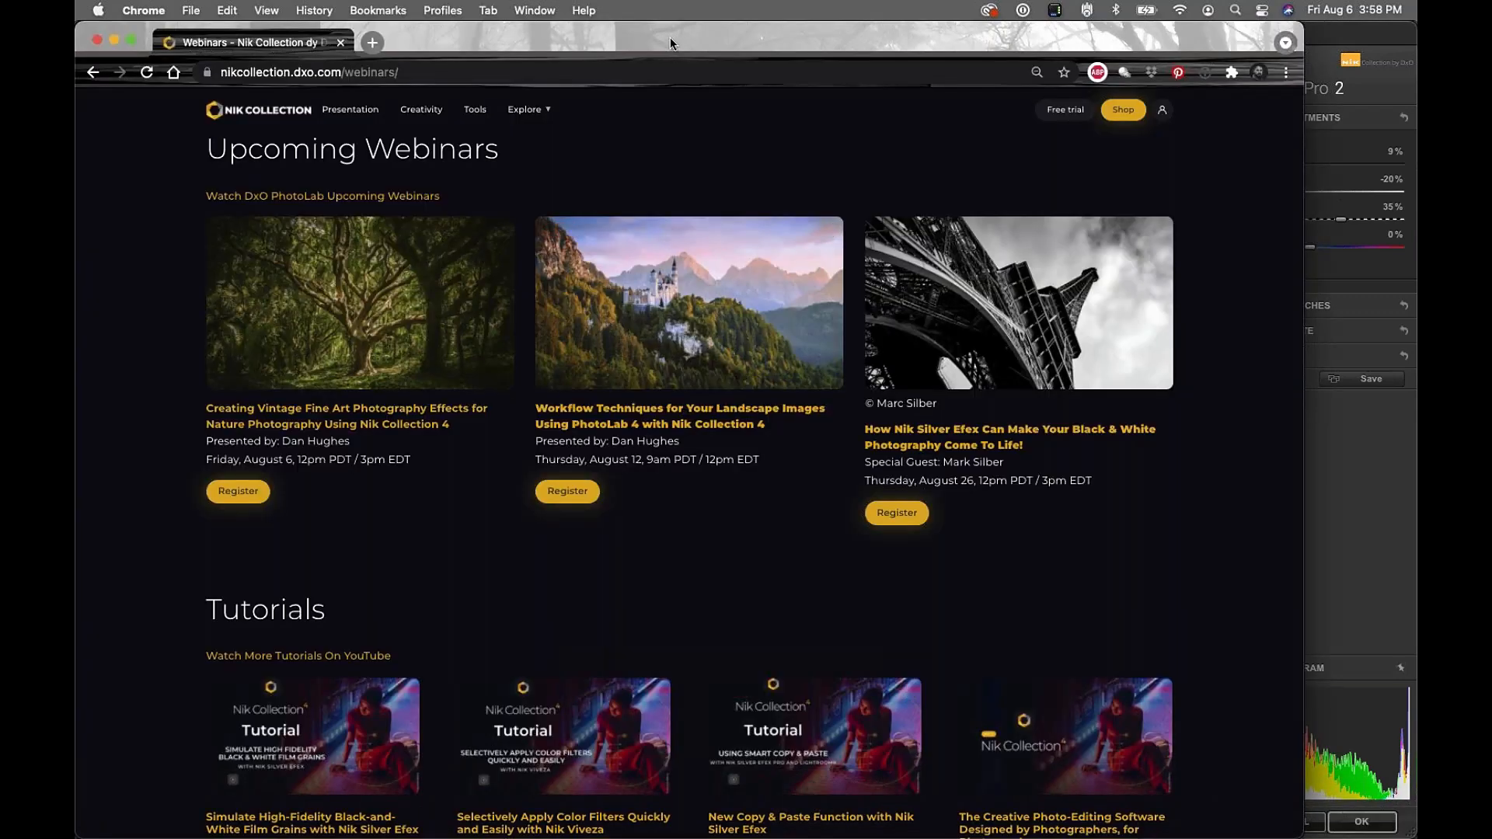
{"action": "left_click_drag", "start_coordinate": [670, 42], "coordinate": [731, 43]}
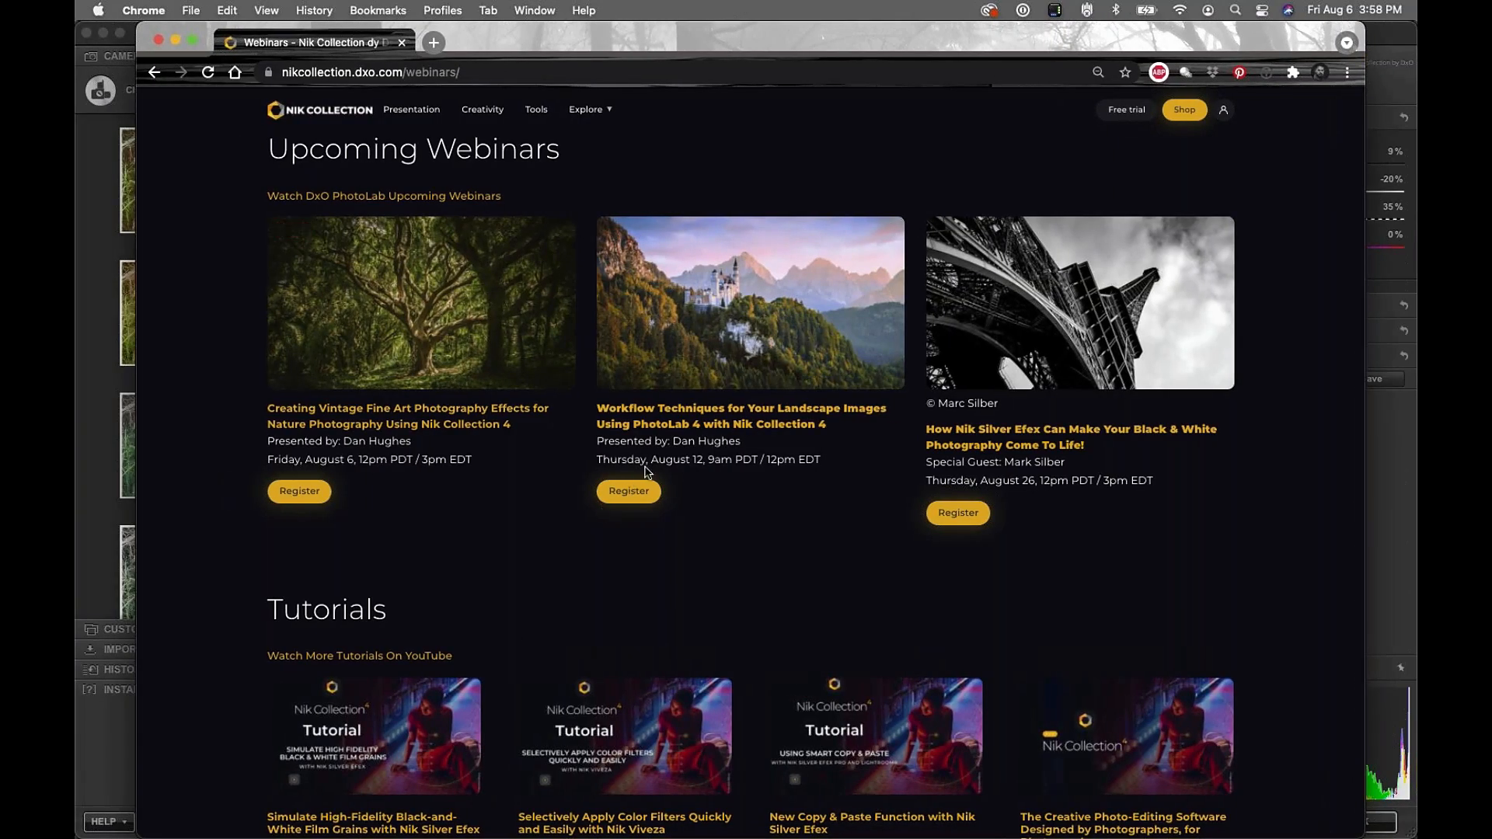
{"action": "key", "text": "super+t"}
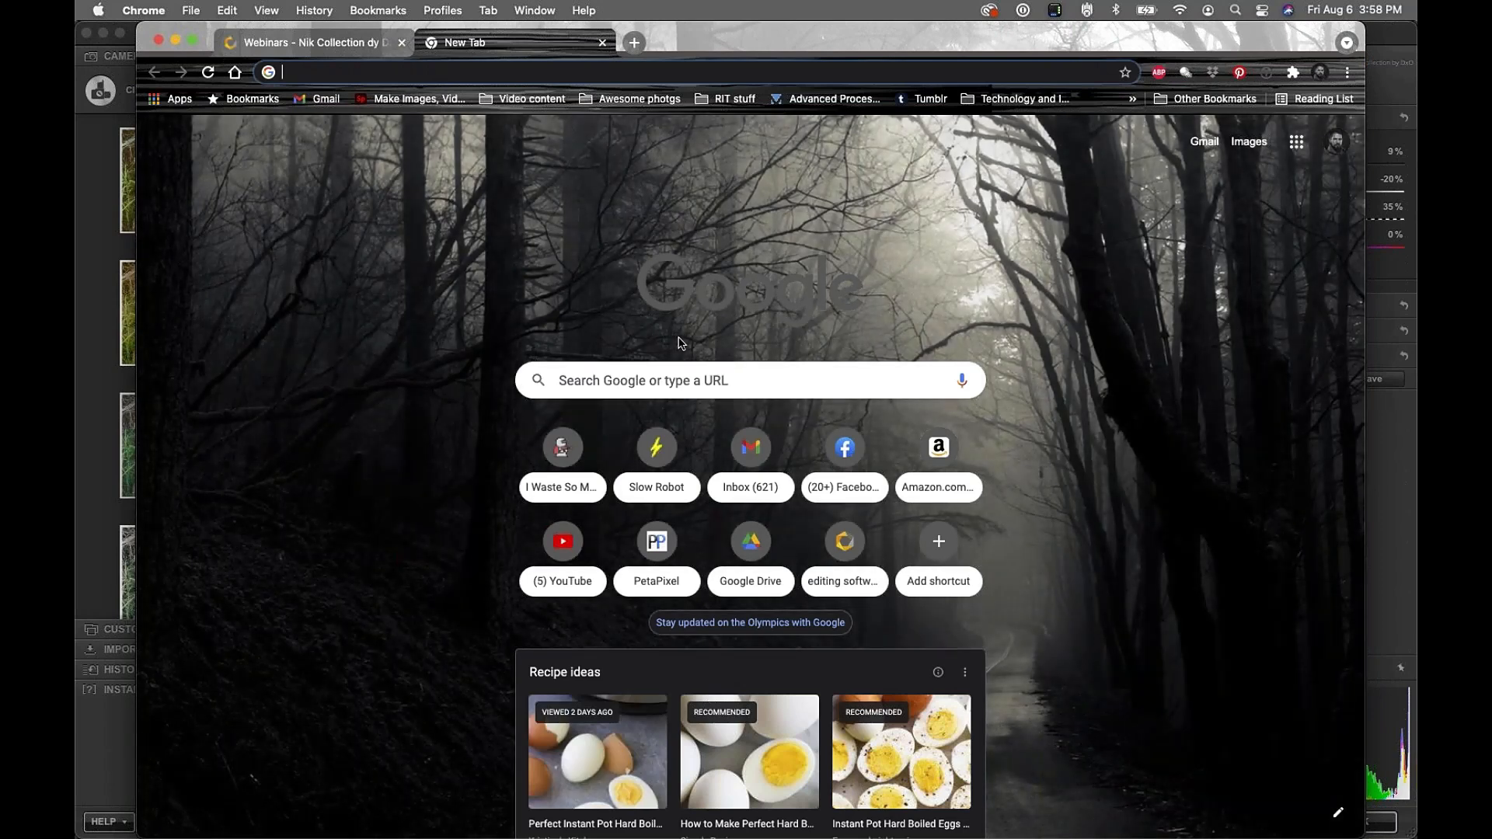
{"action": "type", "text": "DXO Nik"}
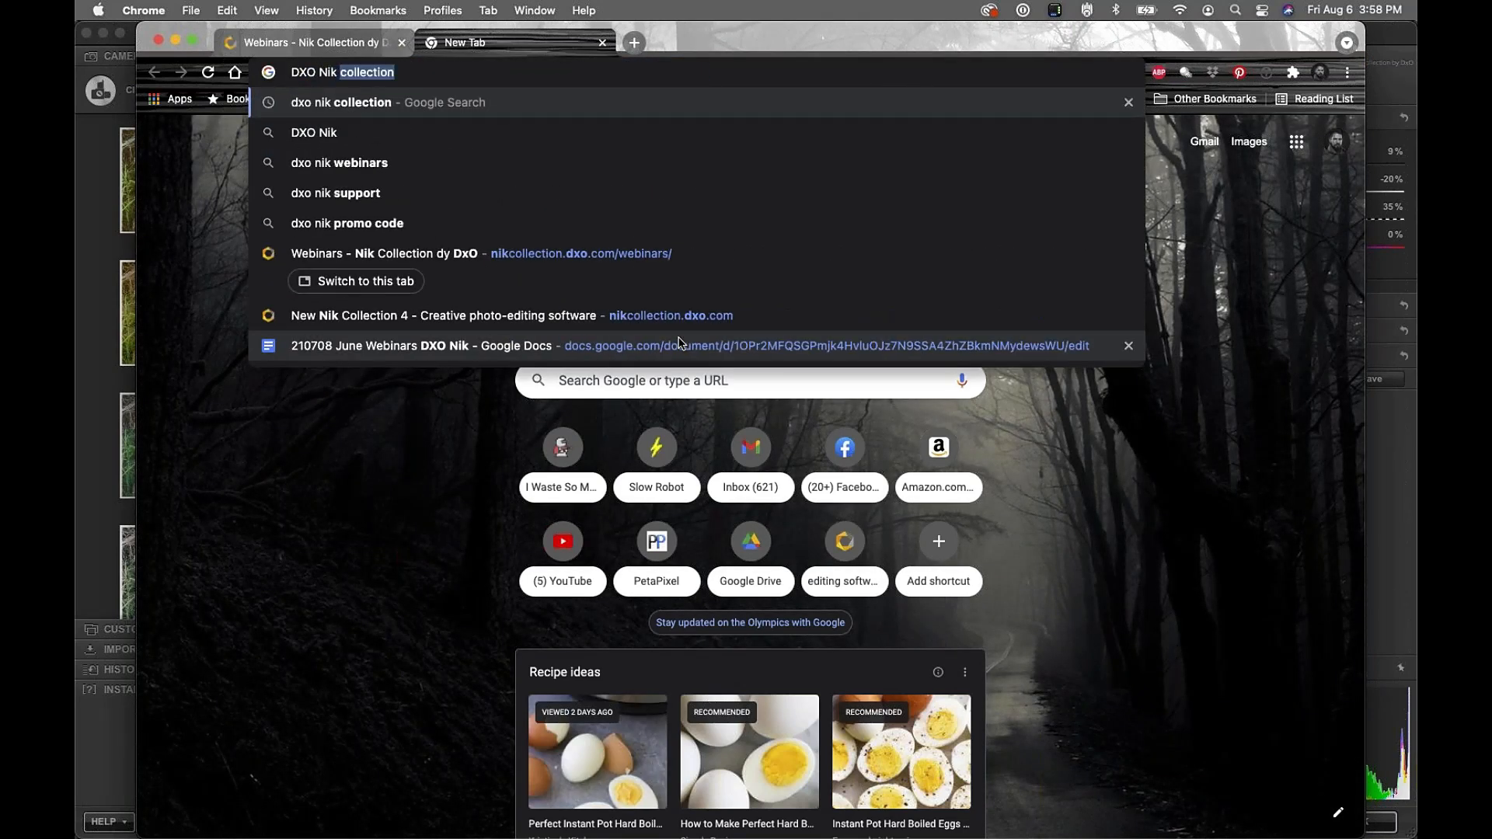
{"action": "type", "text": " collection Youtub"}
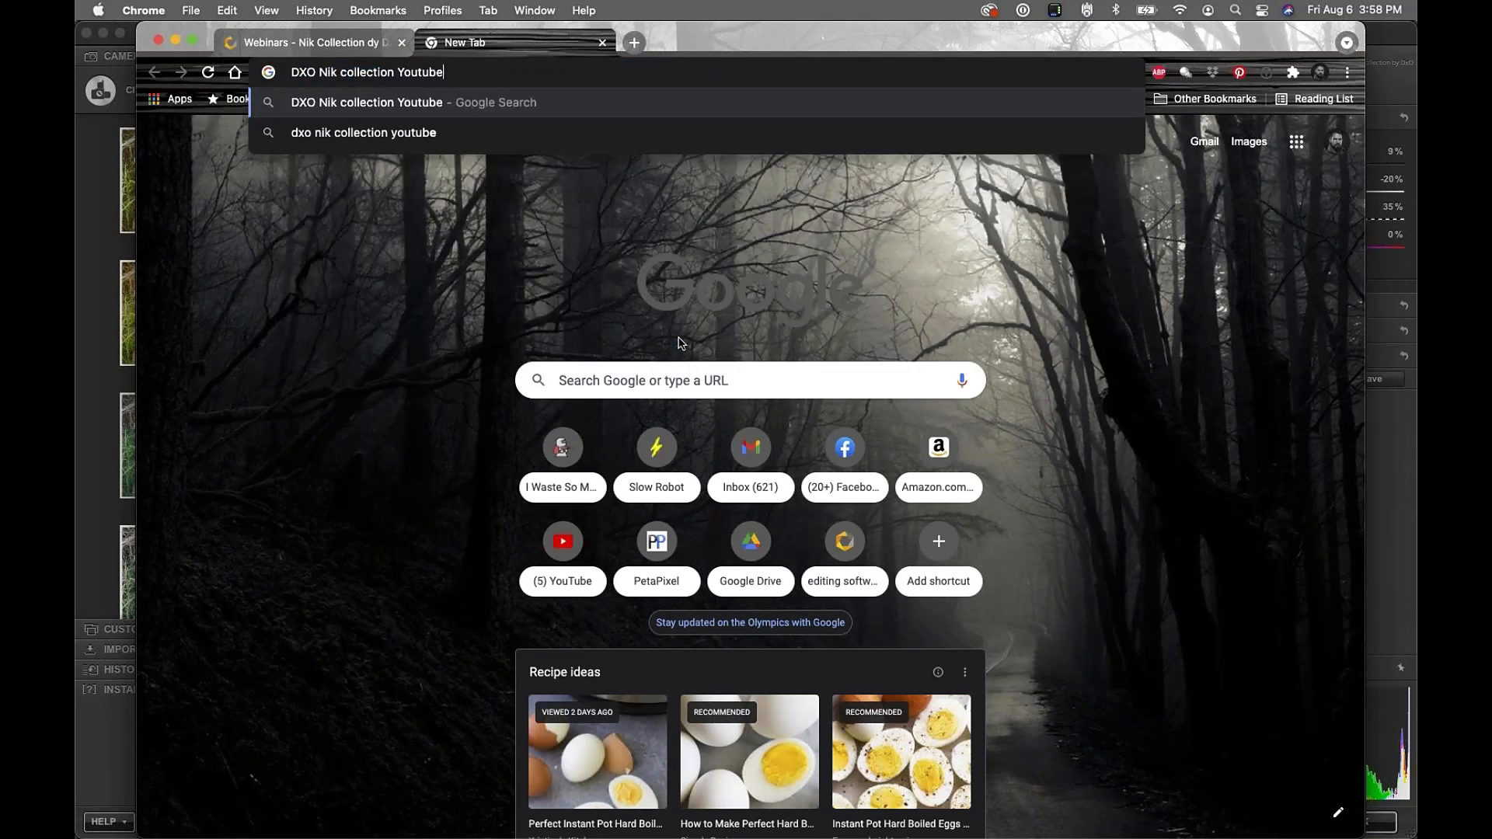
{"action": "type", "text": "e"}
{"action": "key", "text": "Return"}
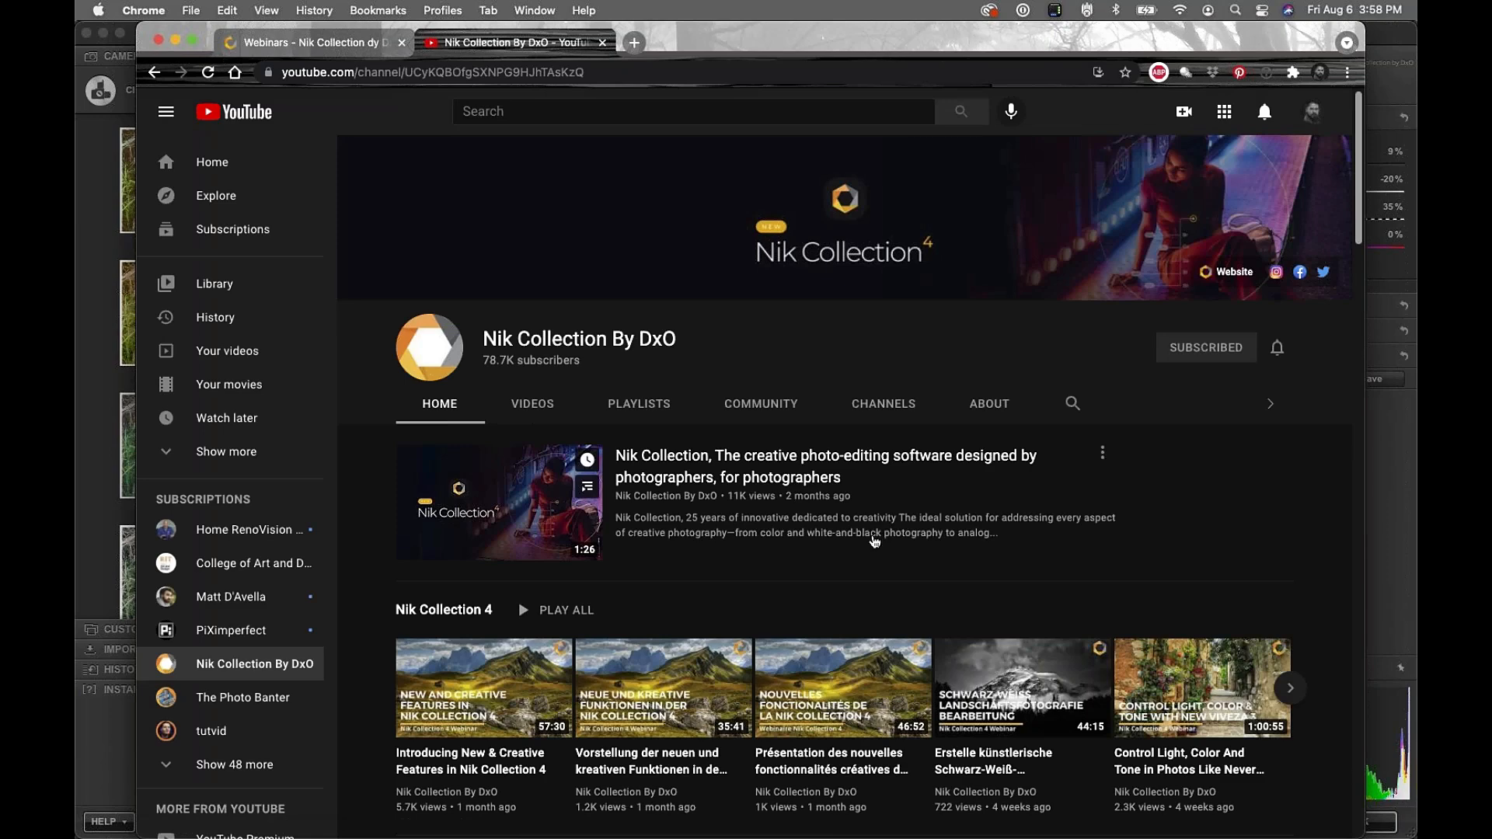
Look through the search results, then go back to the Nik Collection webinars tab
{"action": "scroll", "coordinate": [1014, 586], "scroll_direction": "down", "scroll_amount": 2}
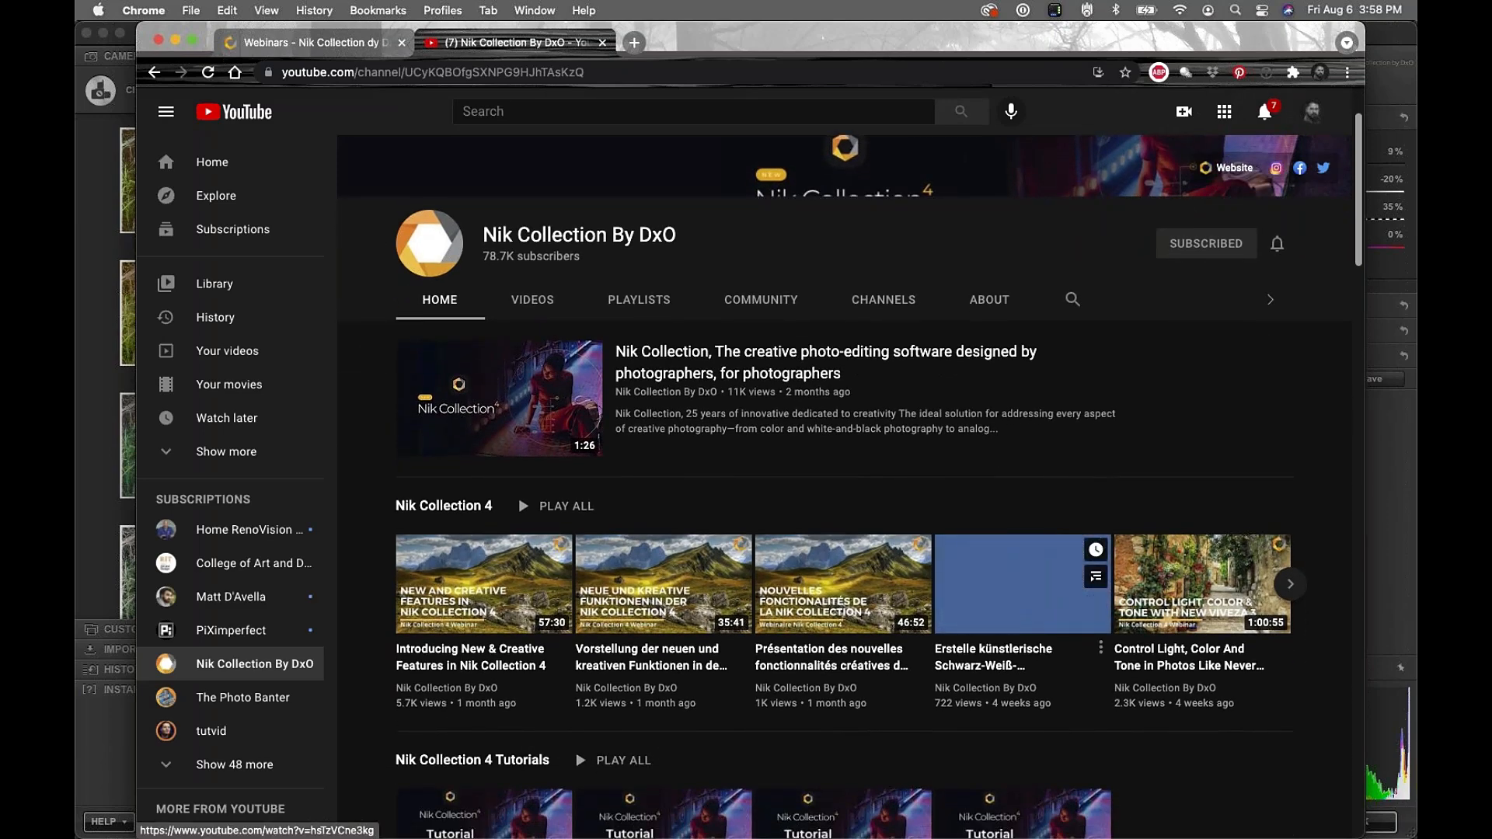
{"action": "scroll", "coordinate": [1014, 587], "scroll_direction": "down", "scroll_amount": 3}
{"action": "scroll", "coordinate": [1014, 552], "scroll_direction": "down", "scroll_amount": 4}
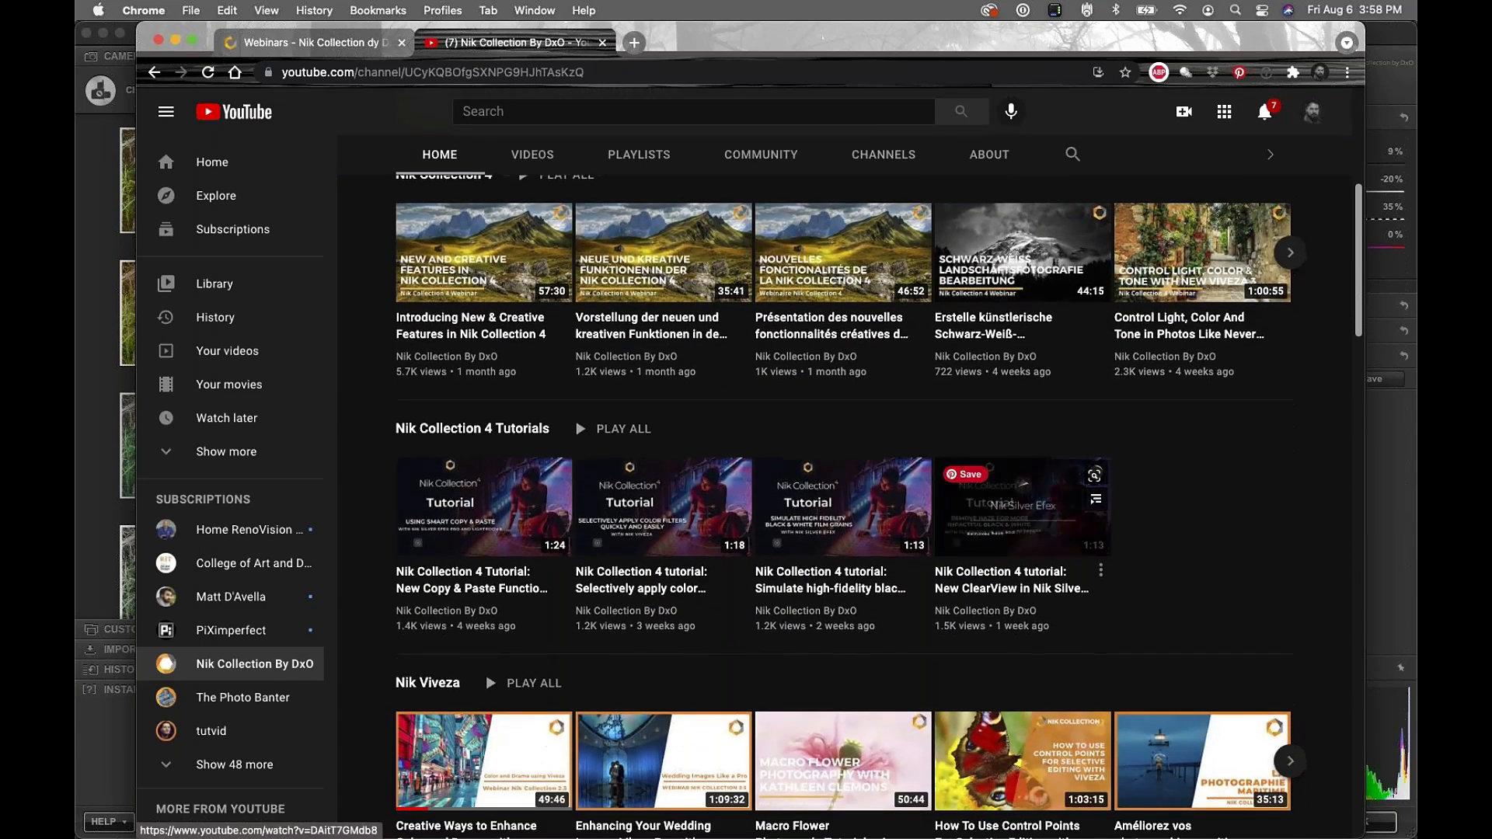
{"action": "scroll", "coordinate": [1014, 552], "scroll_direction": "down", "scroll_amount": 3}
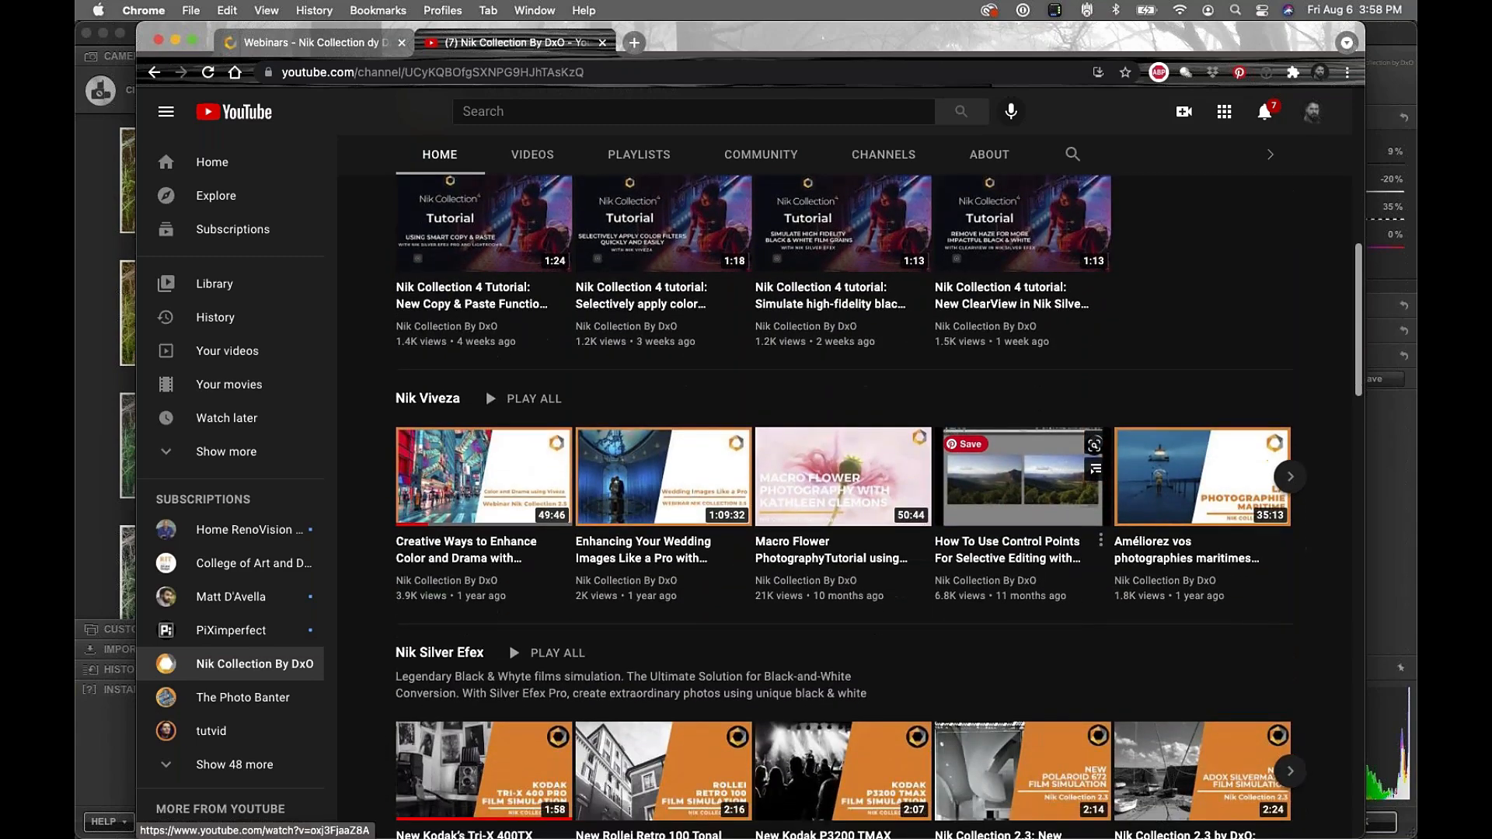
{"action": "scroll", "coordinate": [1014, 552], "scroll_direction": "up", "scroll_amount": 10}
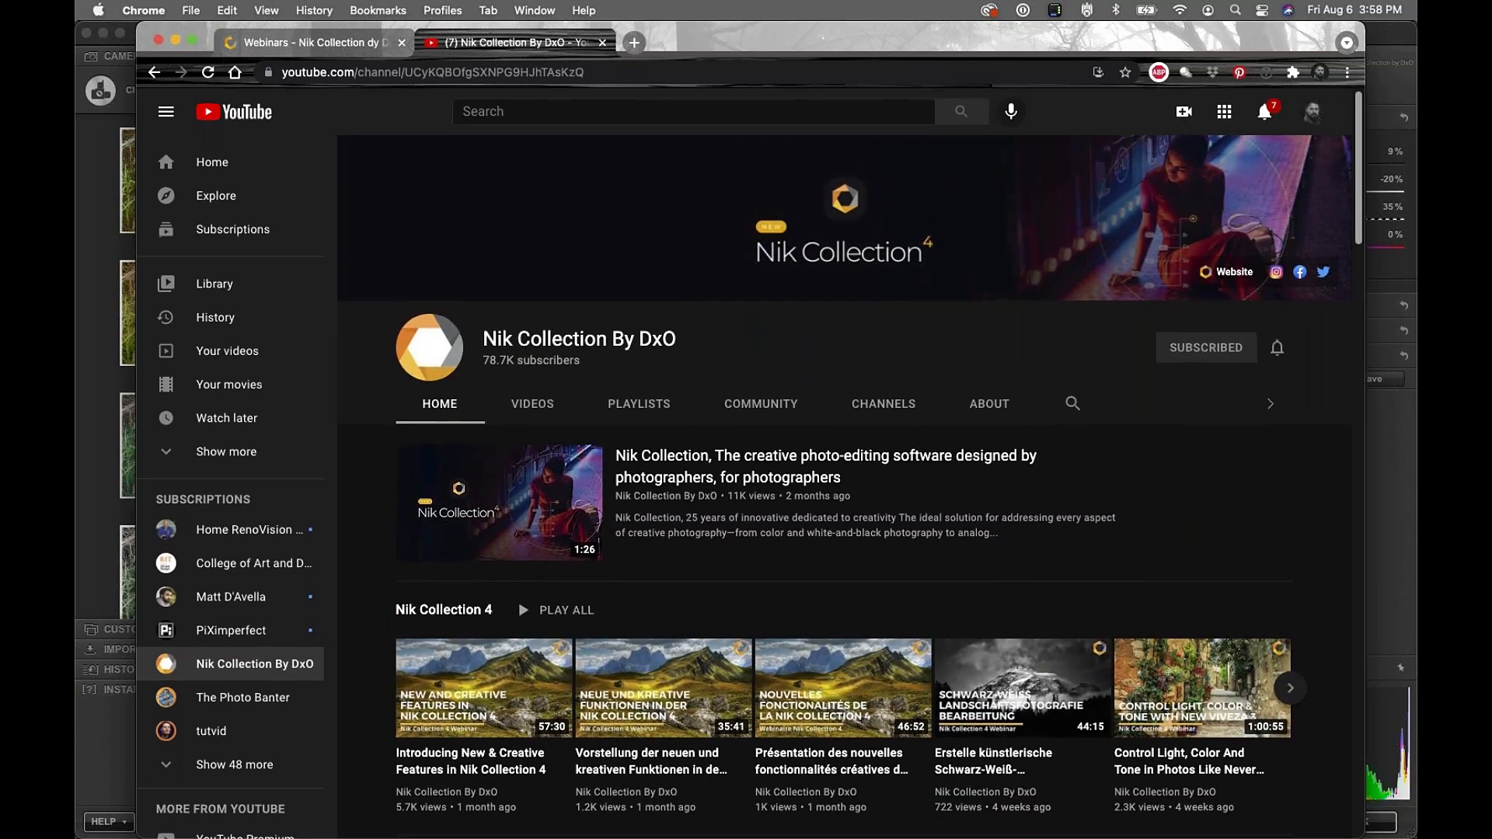
{"action": "left_click_drag", "start_coordinate": [823, 35], "coordinate": [790, 34]}
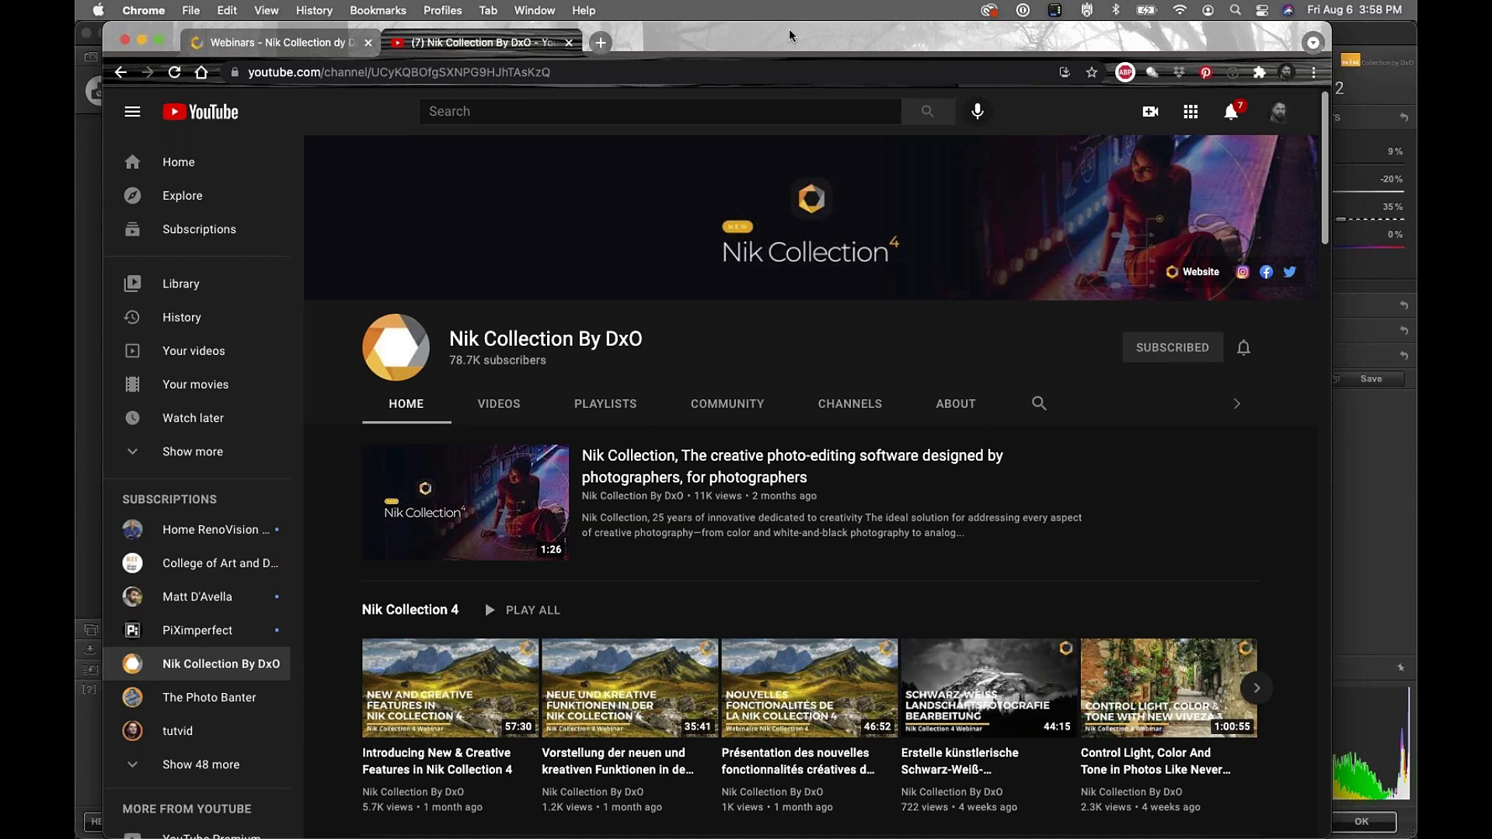
{"action": "left_click", "coordinate": [334, 44]}
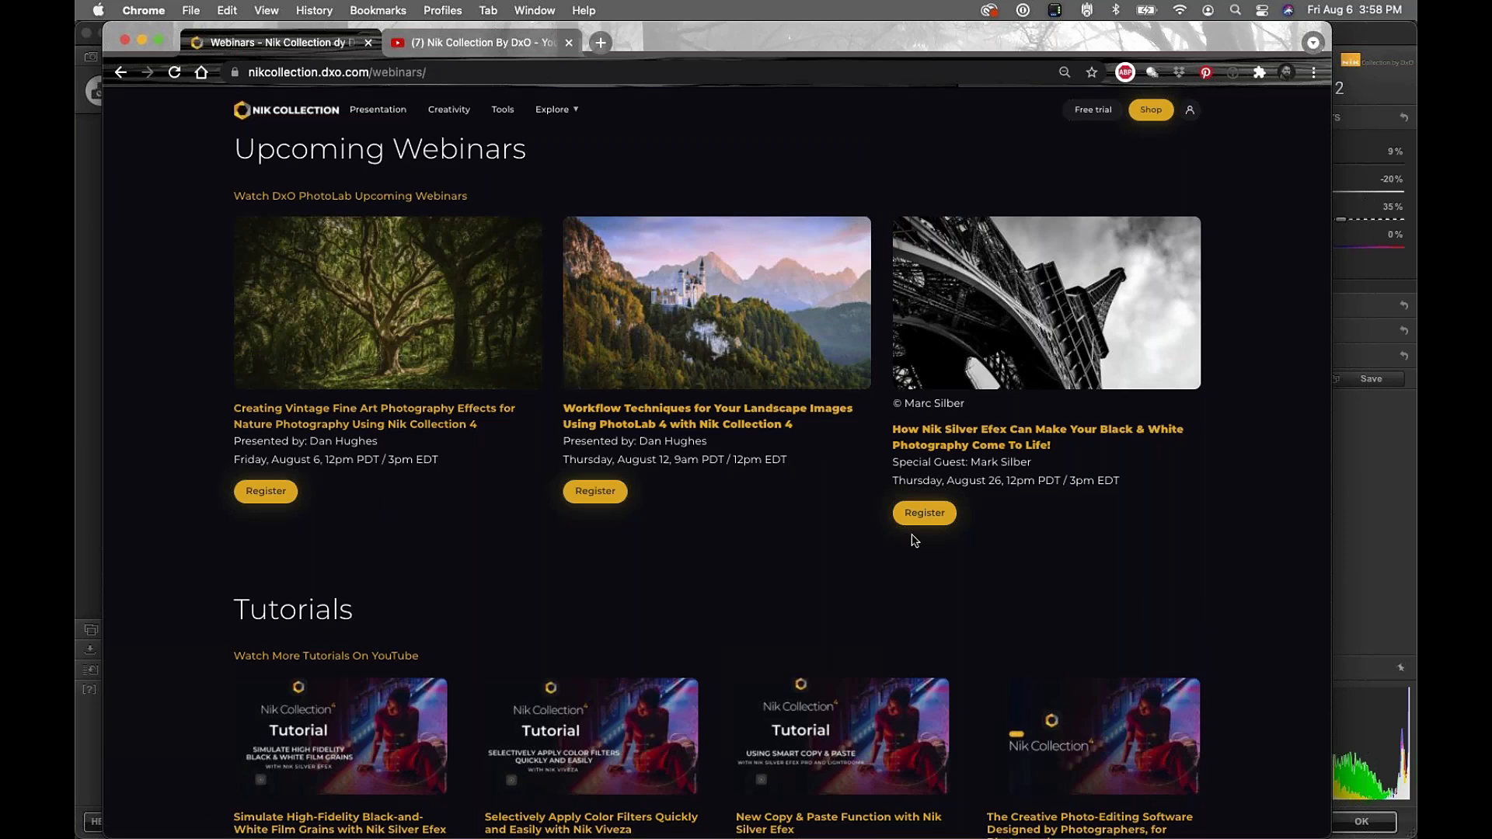
Restore DxO PhotoLab 4, showing the sepia seascape DAH_3802_Nik.tif
{"action": "key", "text": "super+Tab"}
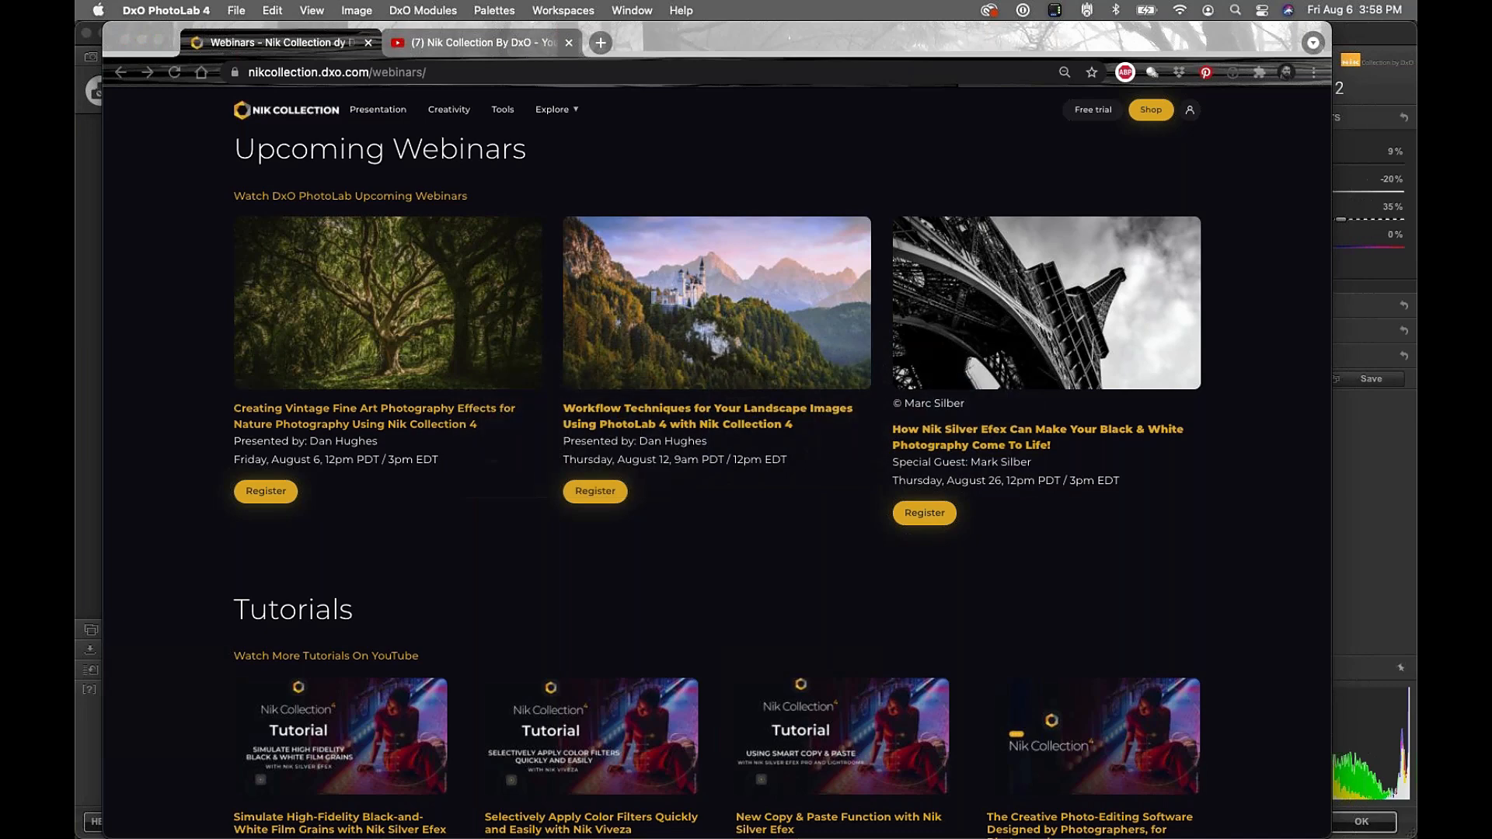
{"action": "mouse_move", "coordinate": [765, 836]}
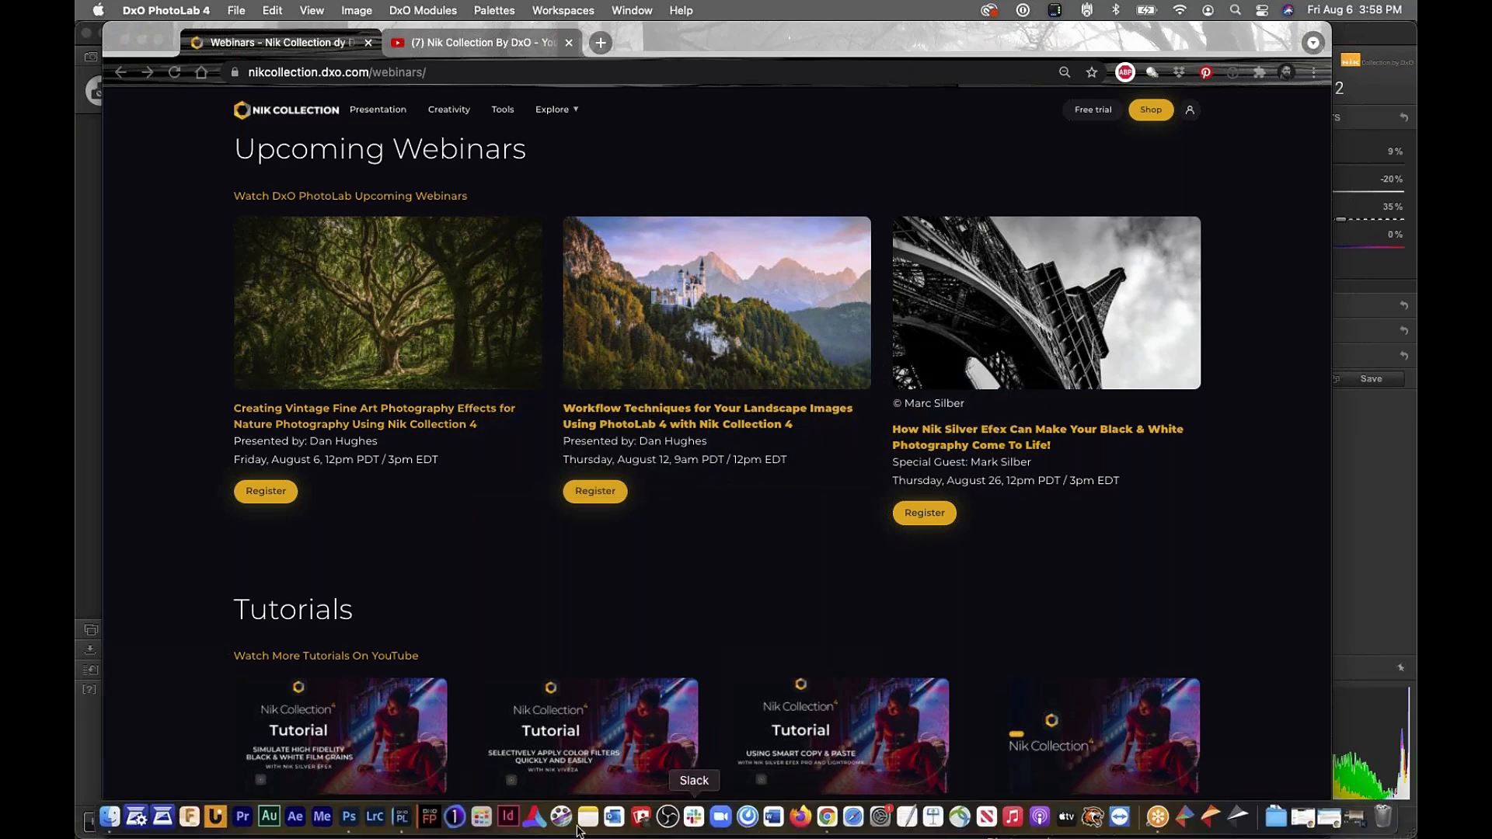
{"action": "left_click", "coordinate": [403, 822]}
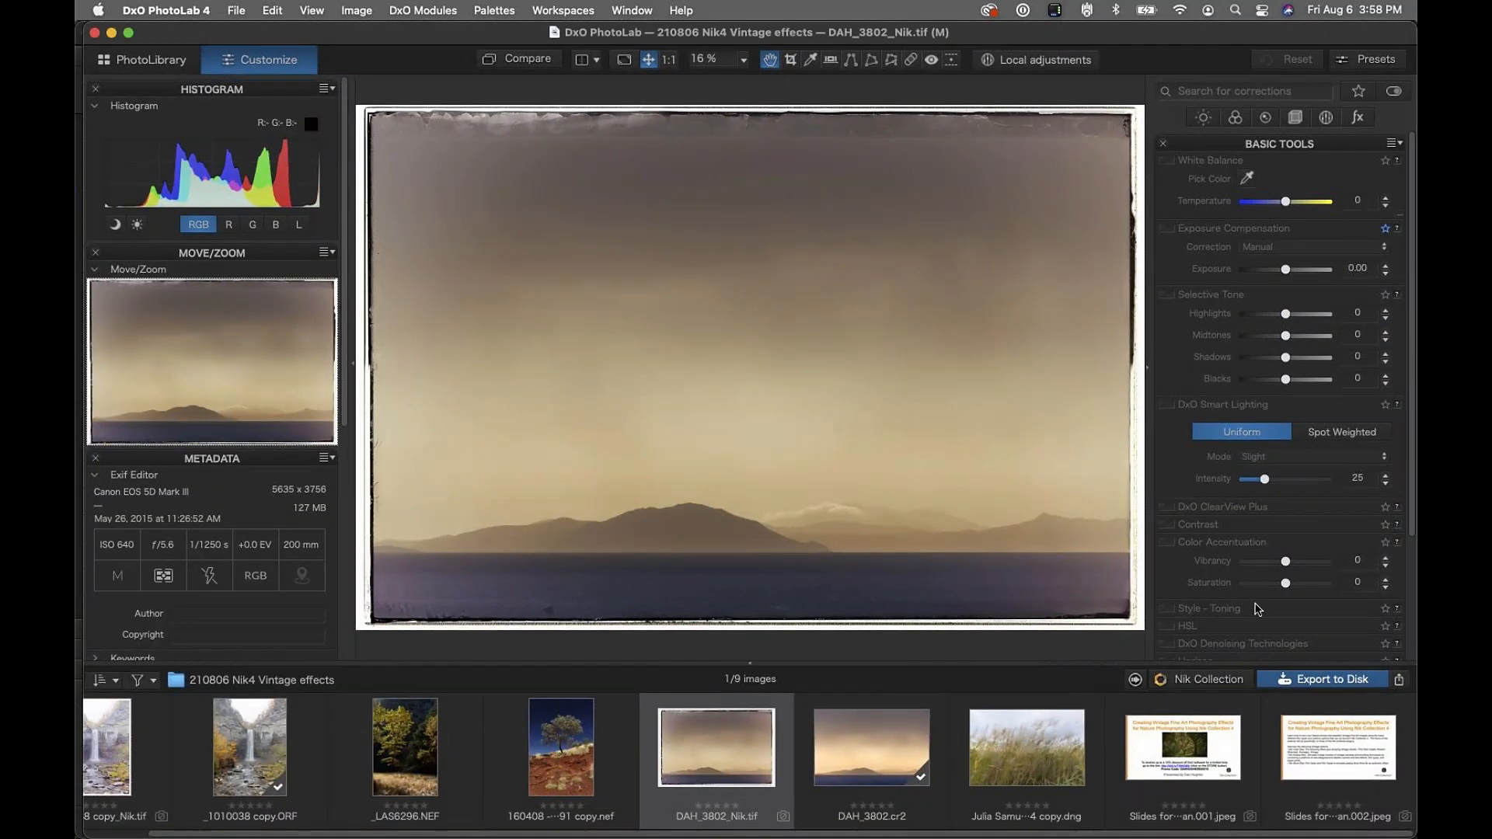